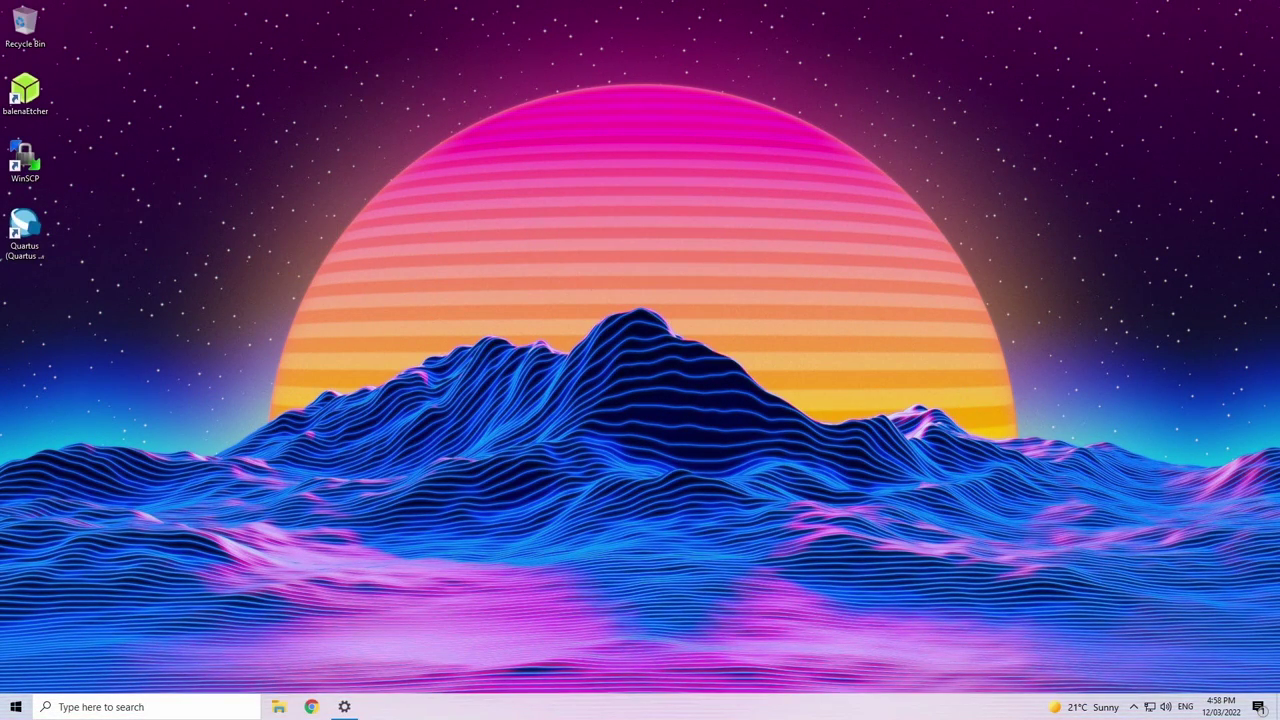
Step: Open File Explorer, view the STORE N GO (D:) drive, and go to the Downloads folder
click(278, 707)
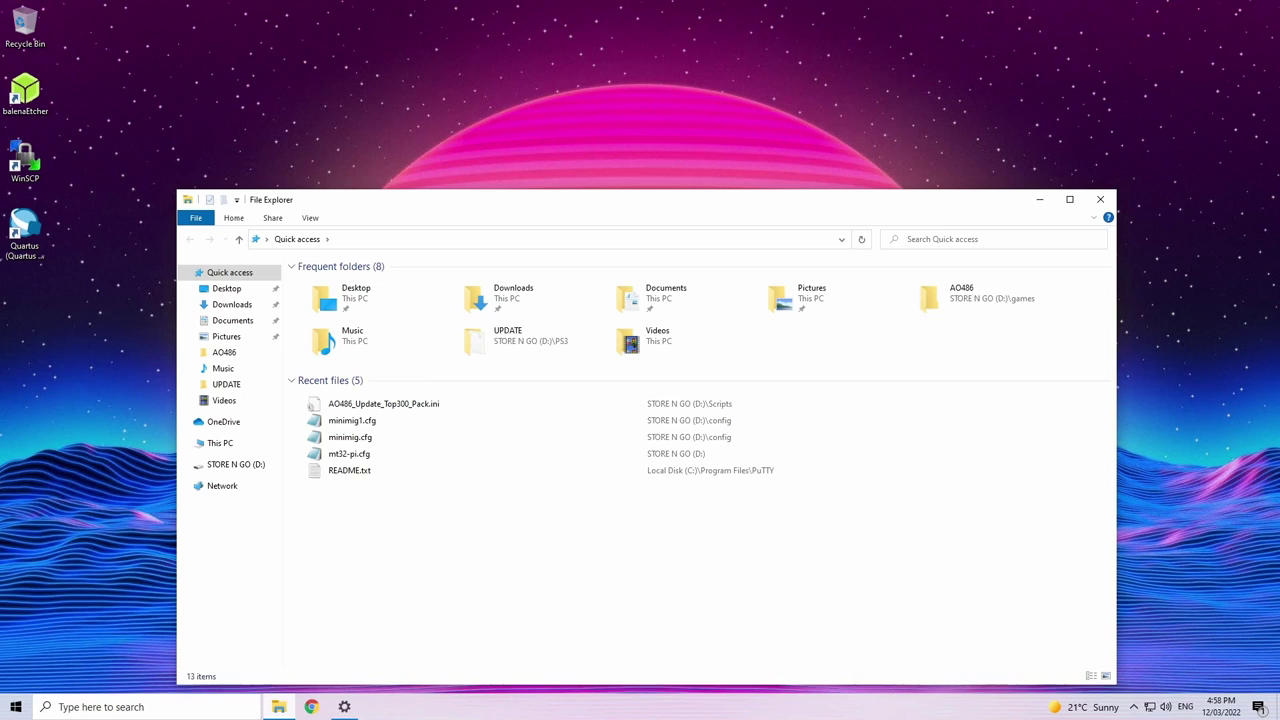
click(229, 465)
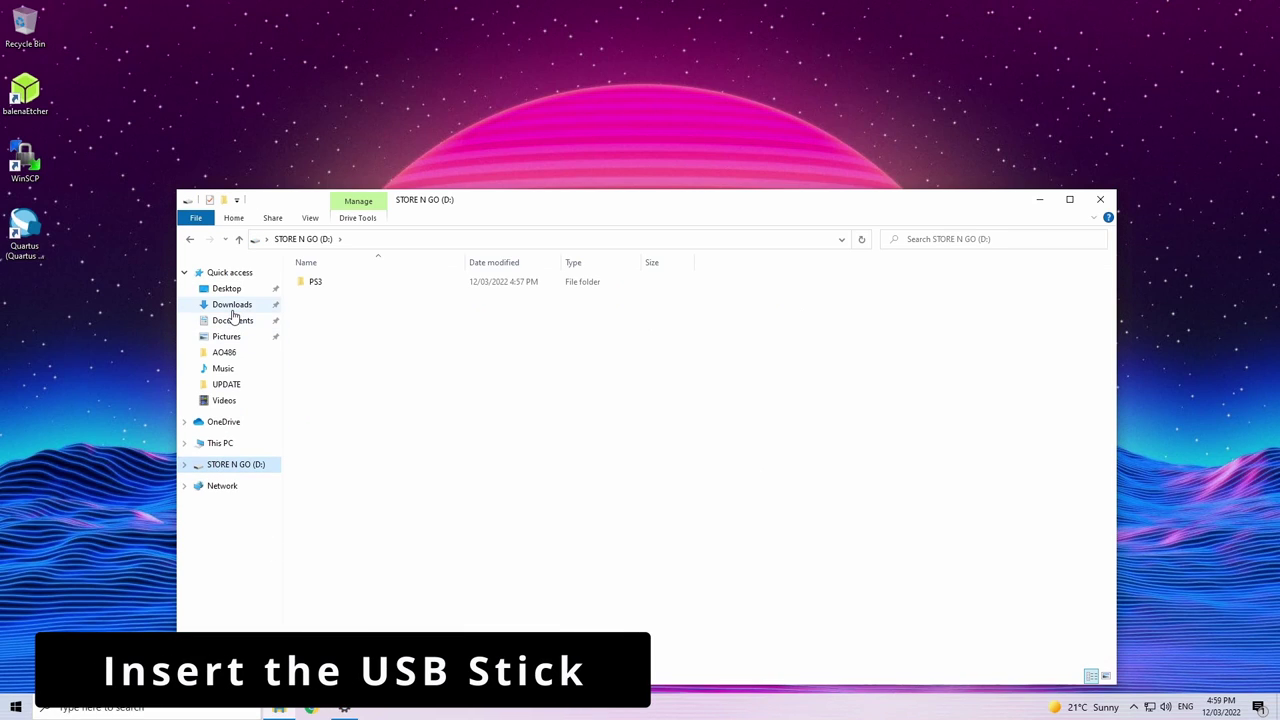
click(231, 306)
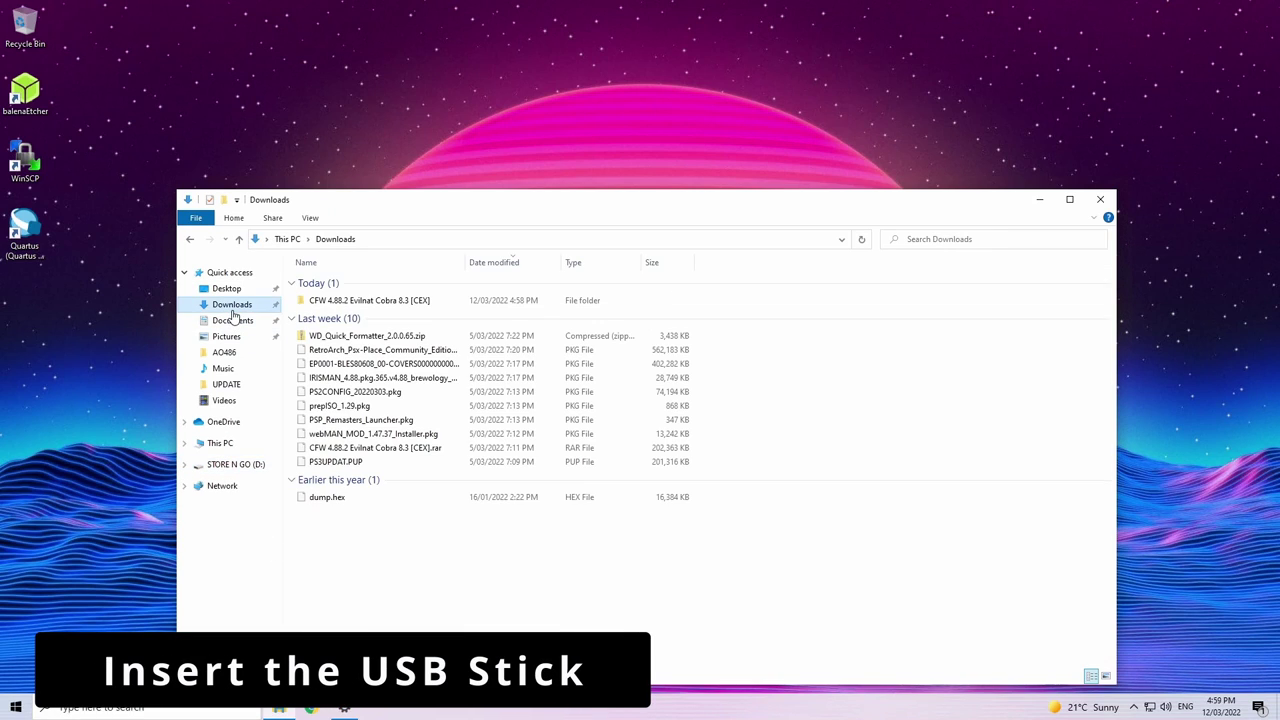
Step: Copy the seven PKG files in Downloads, from the RetroArch package through webMAN_MOD_1.47.37_Installer.pkg
click(368, 351)
ctrl+click(368, 364)
ctrl+click(369, 379)
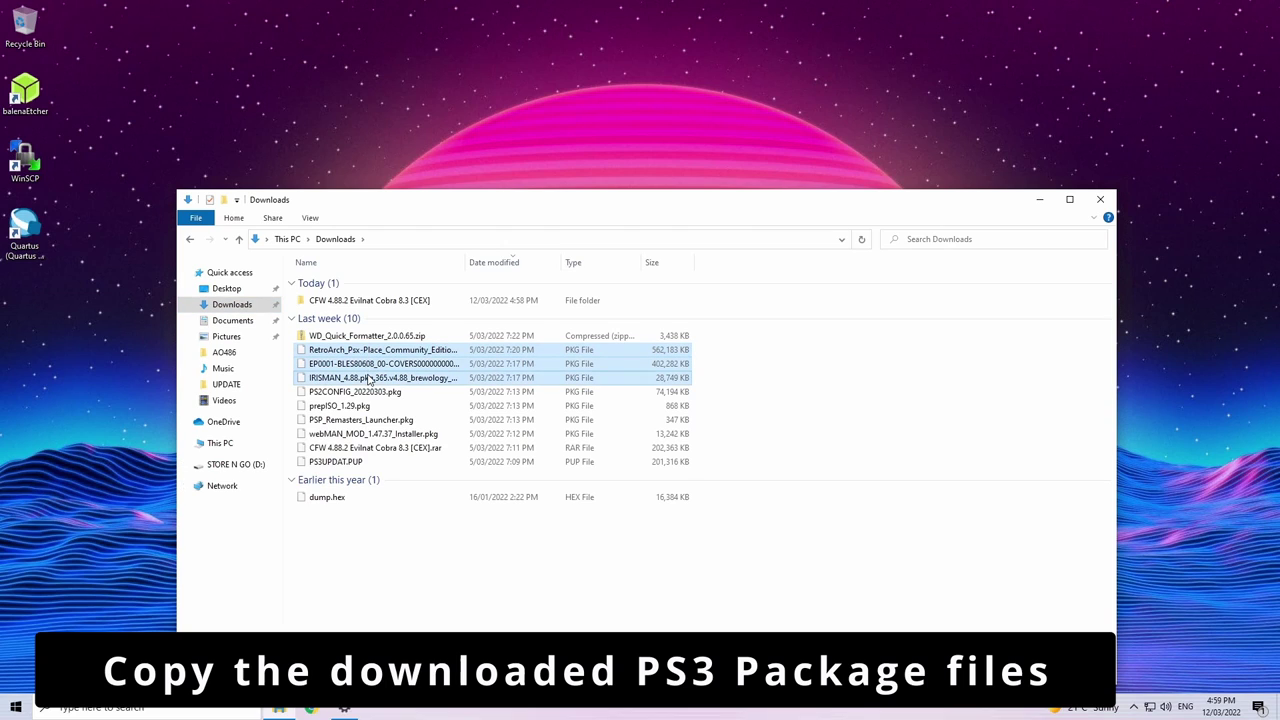
ctrl+click(360, 392)
ctrl+click(355, 406)
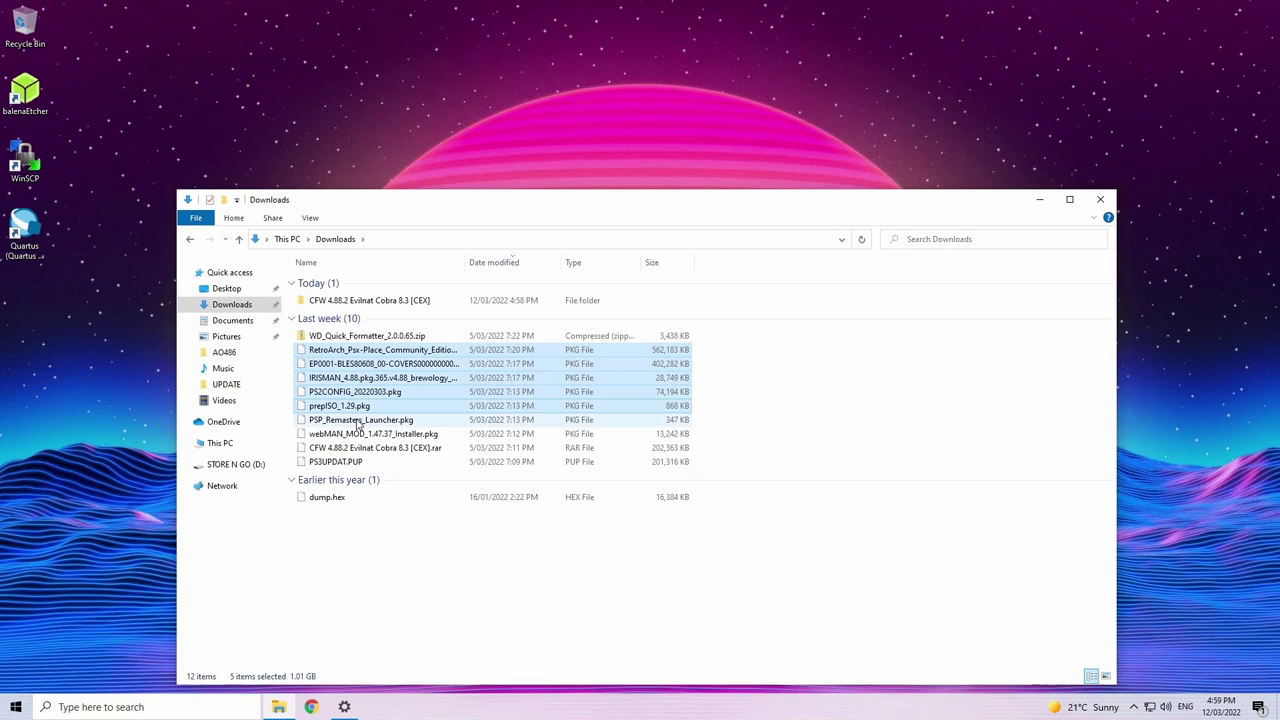
ctrl+click(357, 420)
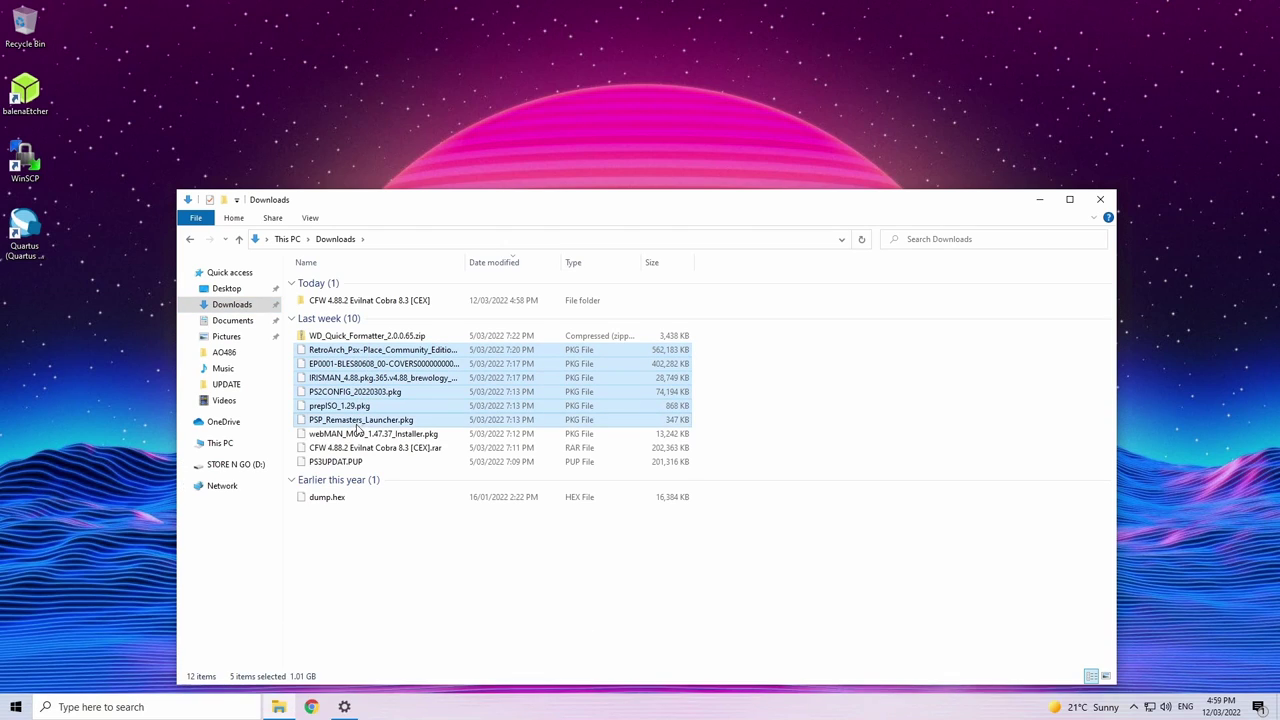
right_click(350, 440)
click(395, 568)
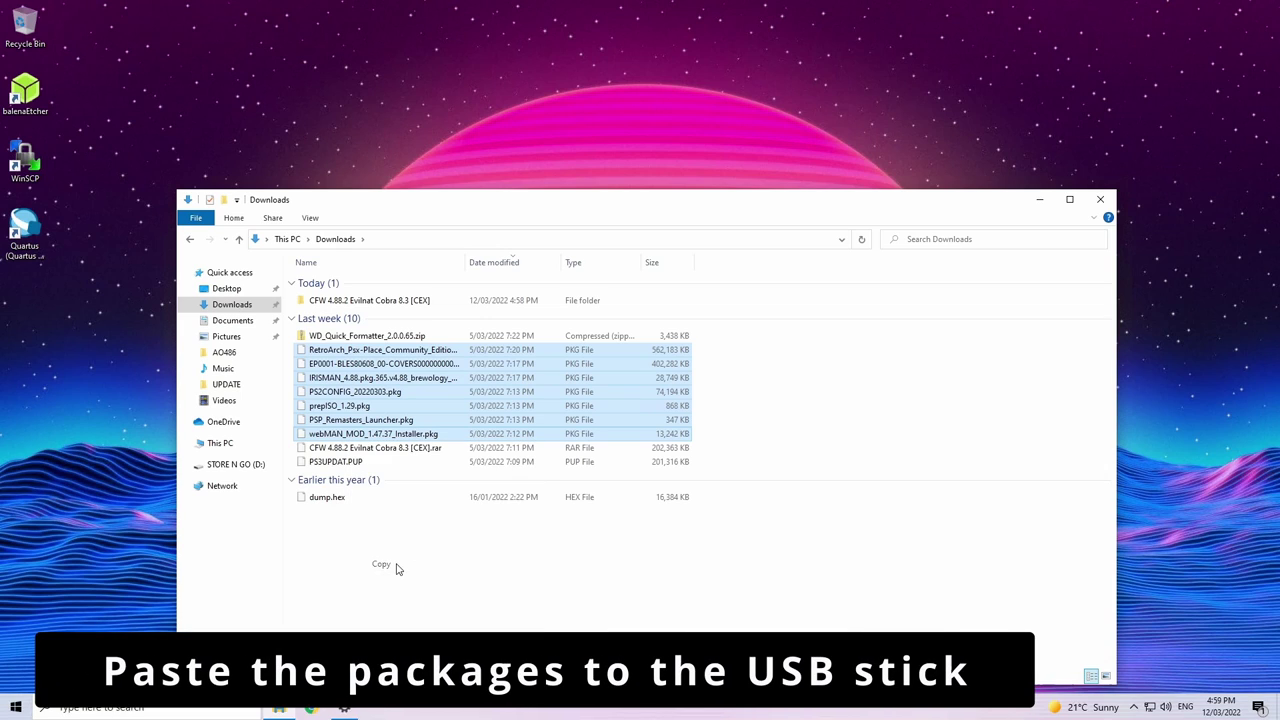
Step: Paste the copied packages into the root of the STORE N GO (D:) drive
click(236, 464)
right_click(397, 451)
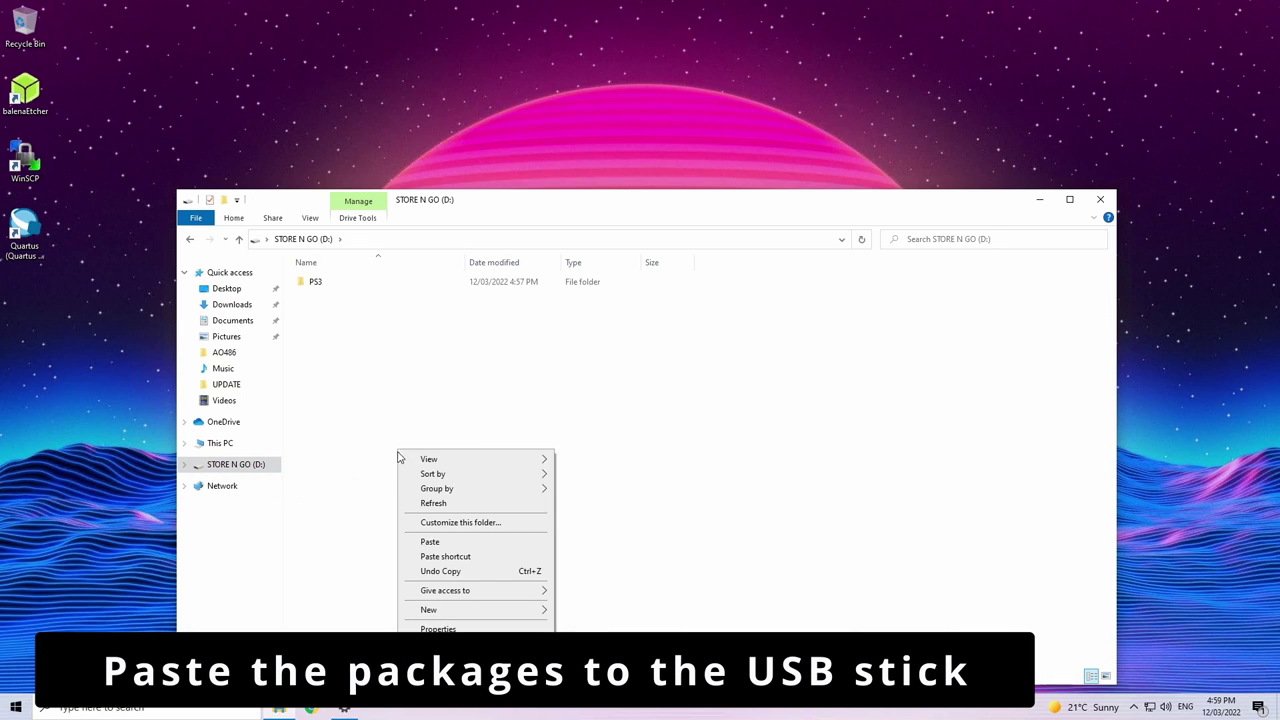
click(430, 542)
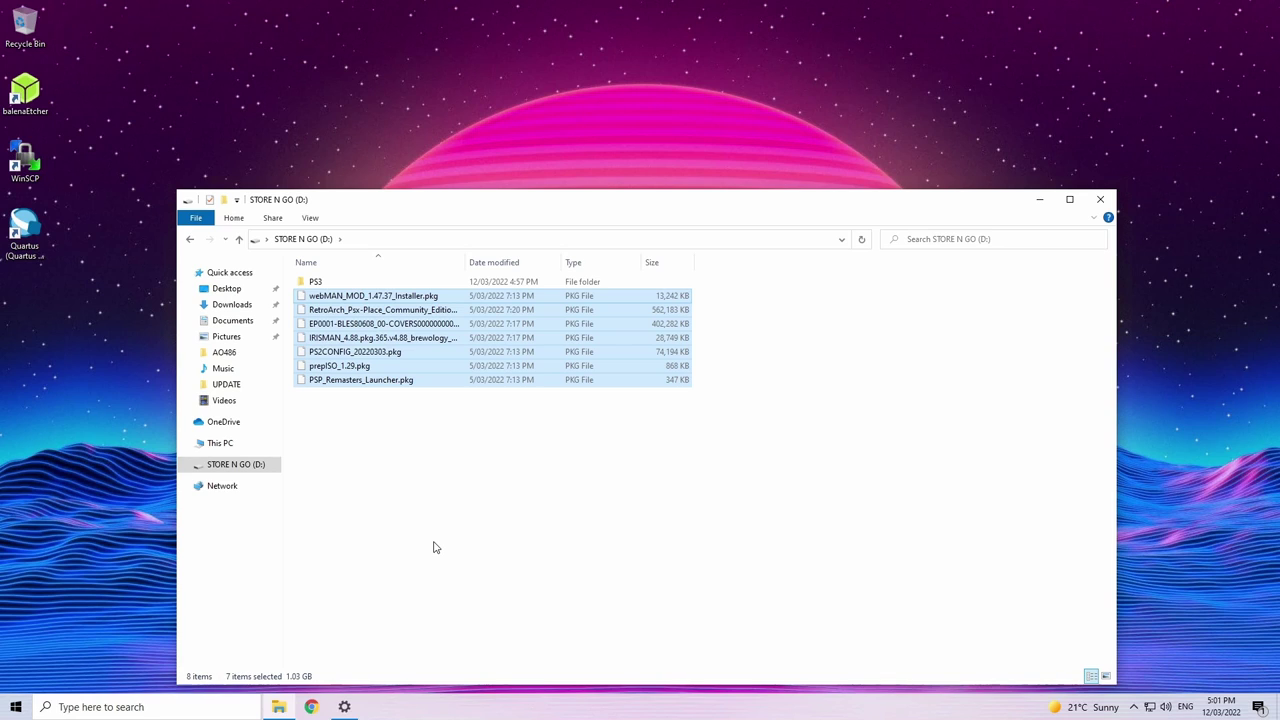
Step: Close File Explorer and safely eject the STORE N GO USB stick
click(1101, 202)
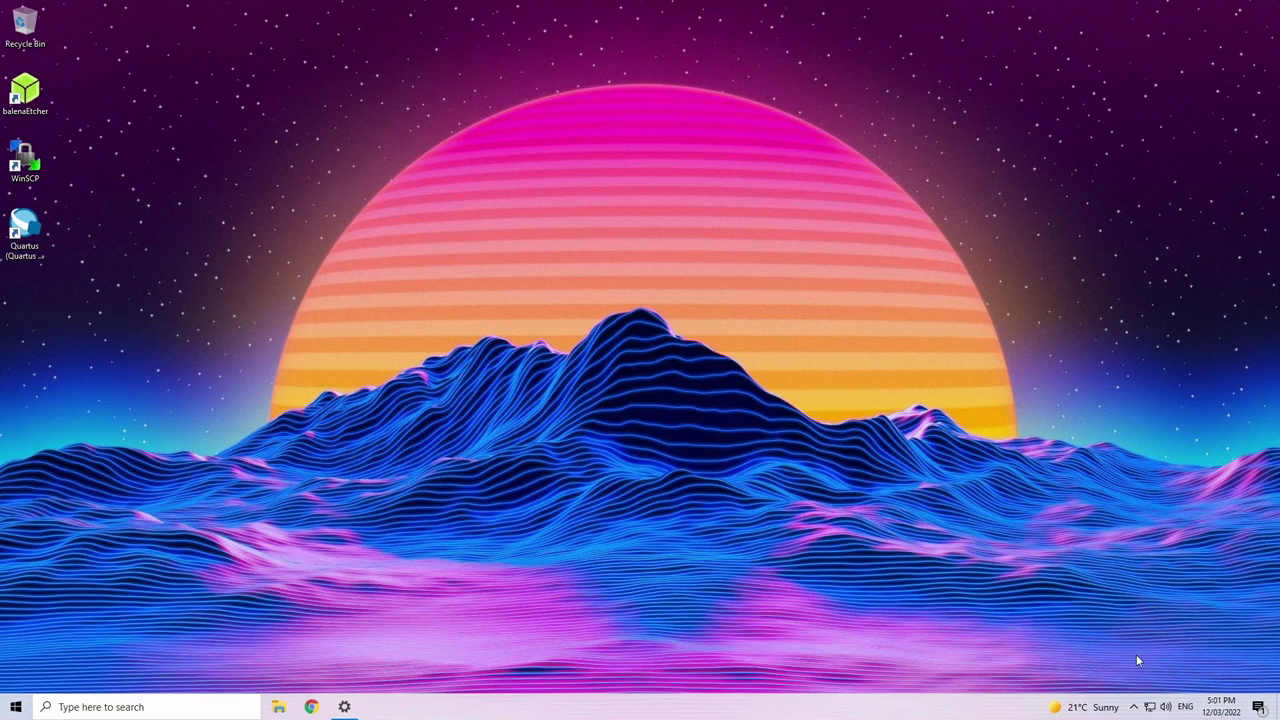
click(1135, 708)
click(1125, 682)
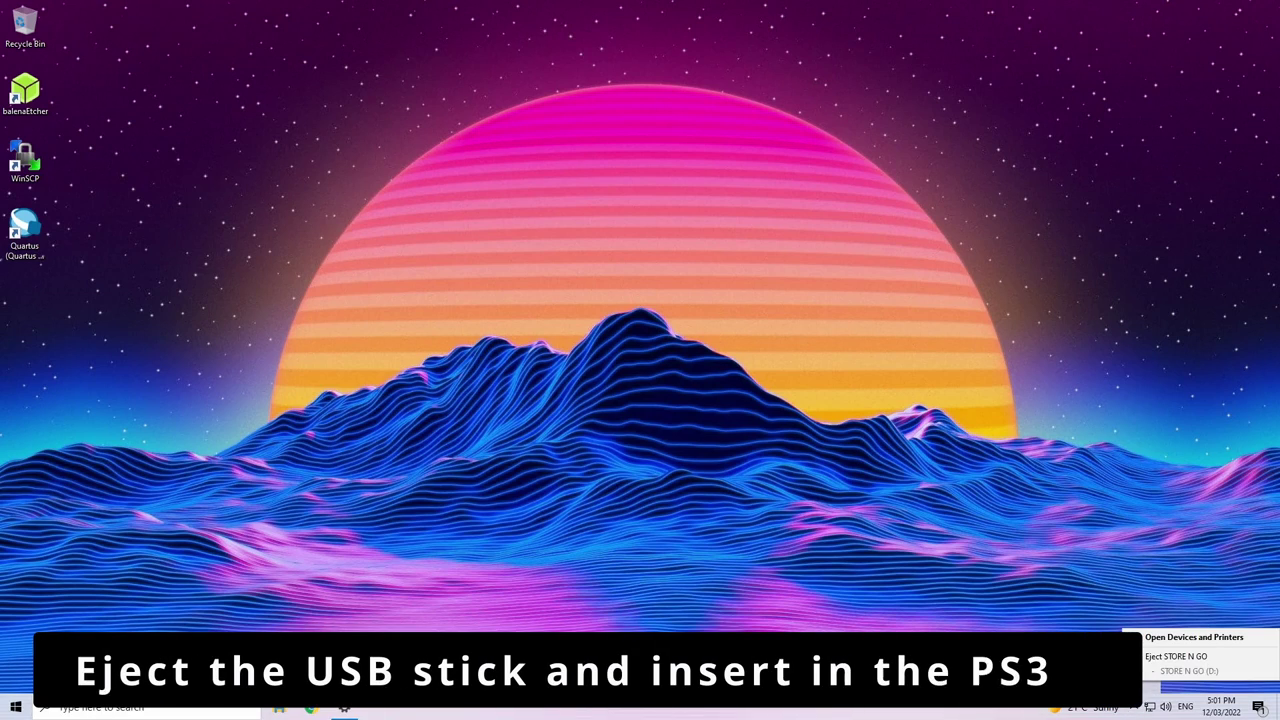
click(1150, 658)
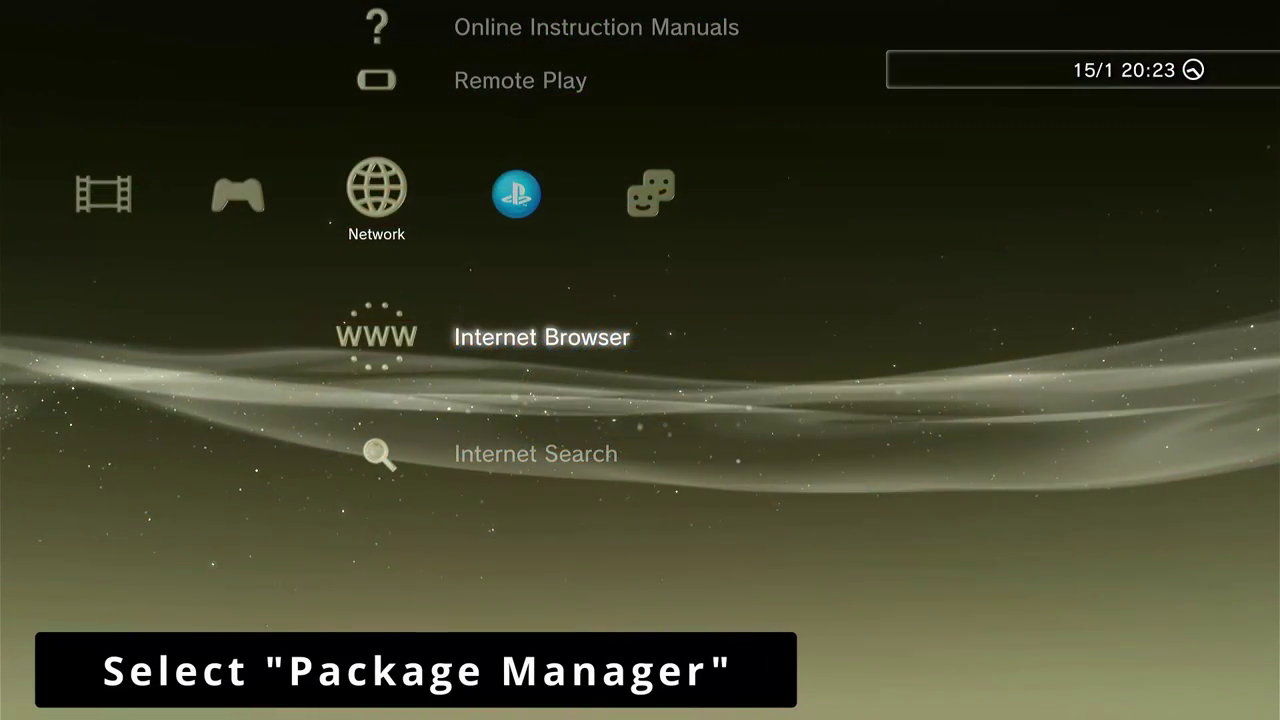
Step: Switch to the PS3 home screen and open Package Manager in the Game category
key(Left)
key(Down)
key(Return)
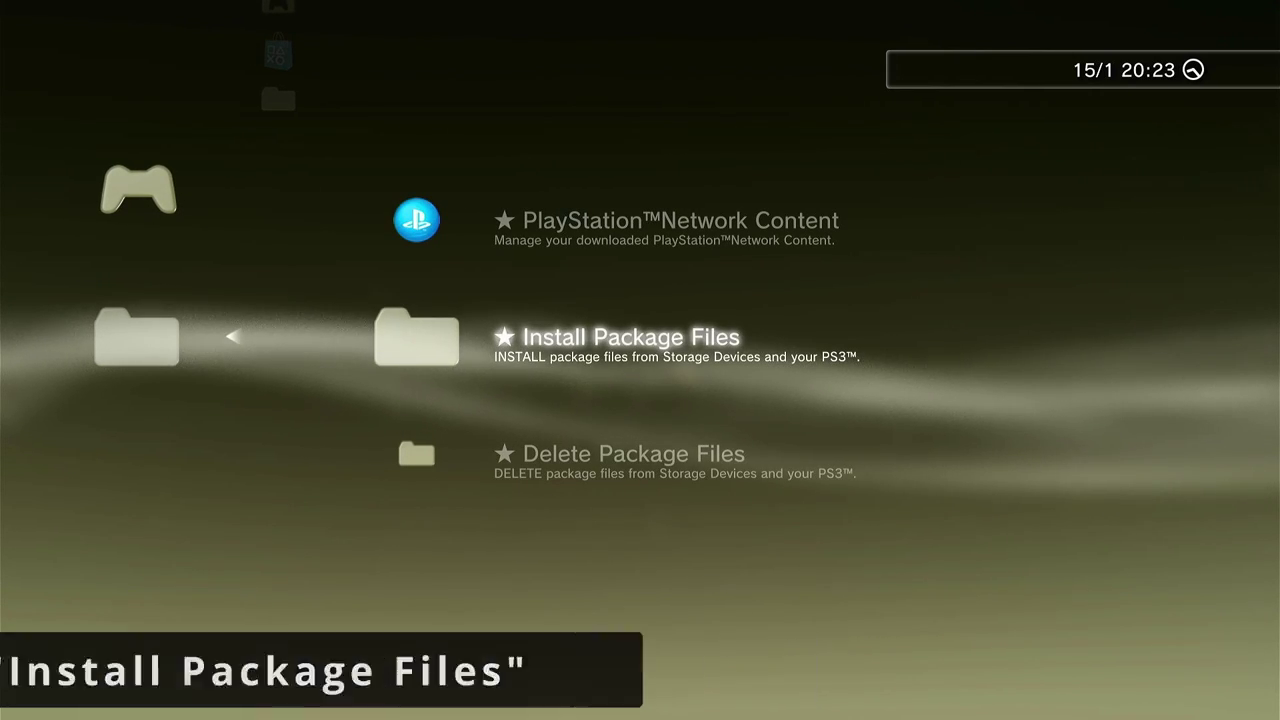
Step: Install the IRISMAN 4.88 package from the root of the USB storage device using Install Package Files with the Standard source
key(Return)
key(Down)
key(Down)
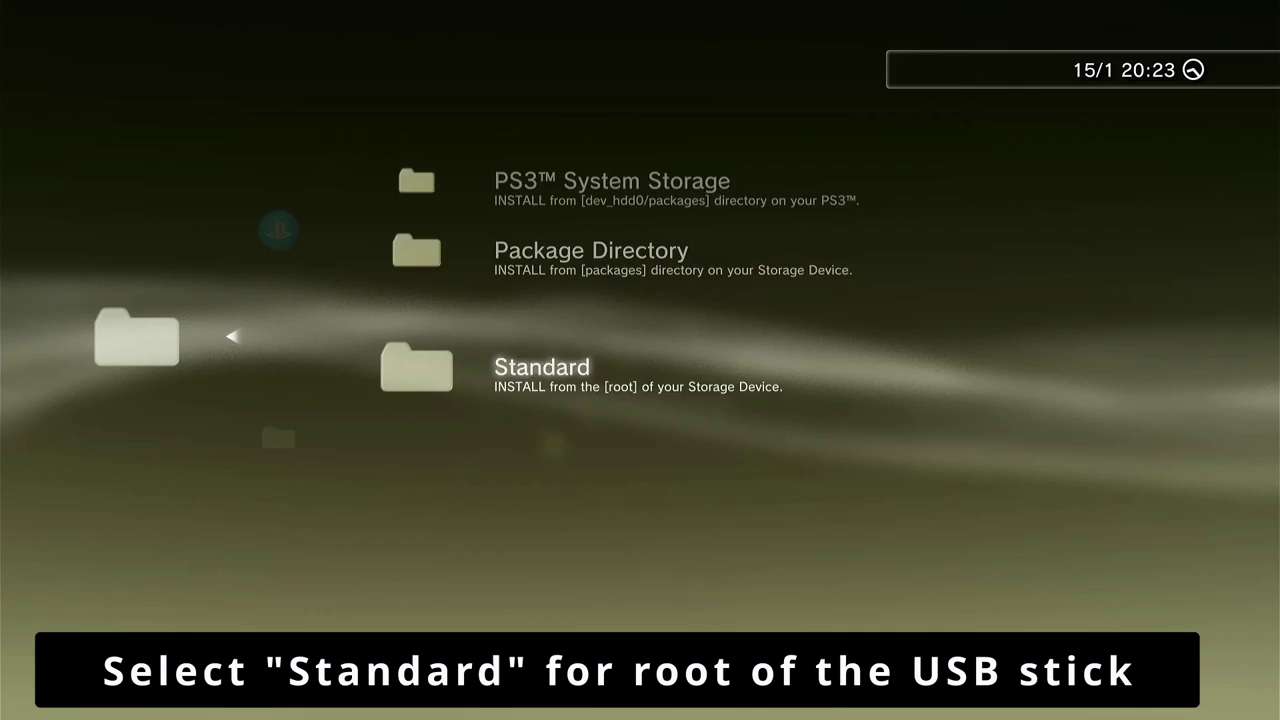
key(Return)
key(Down)
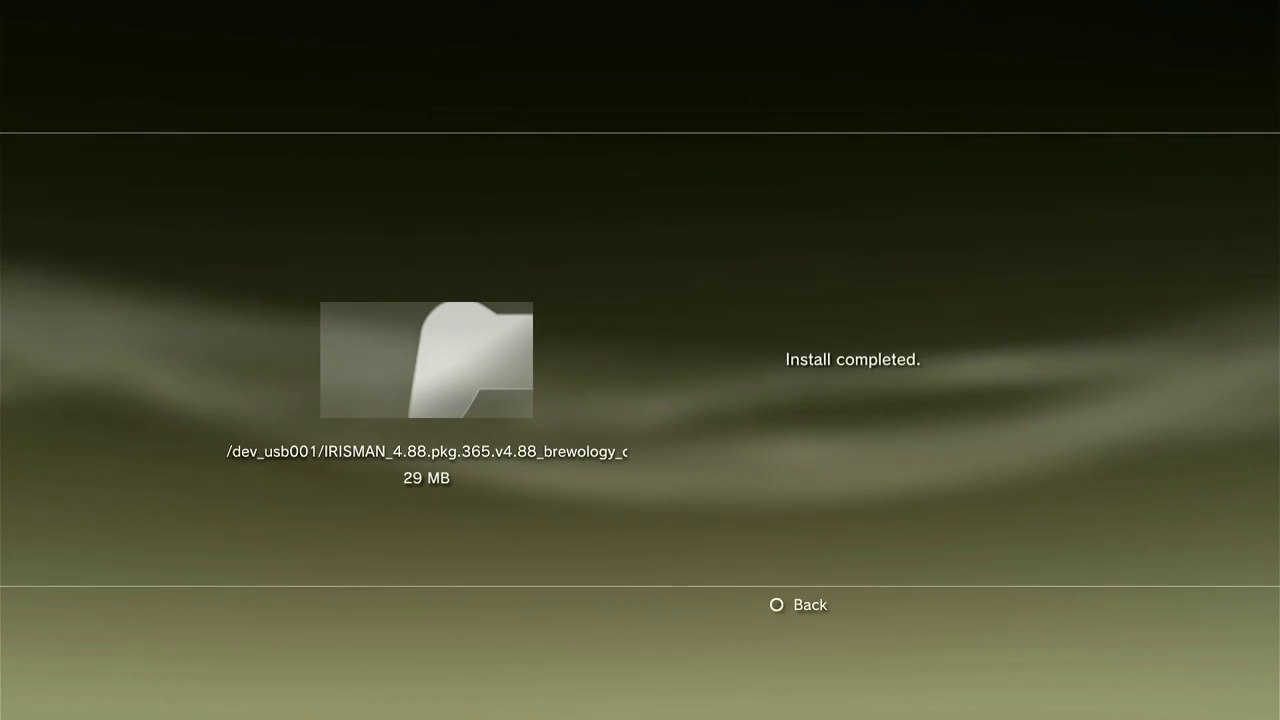
key(Escape)
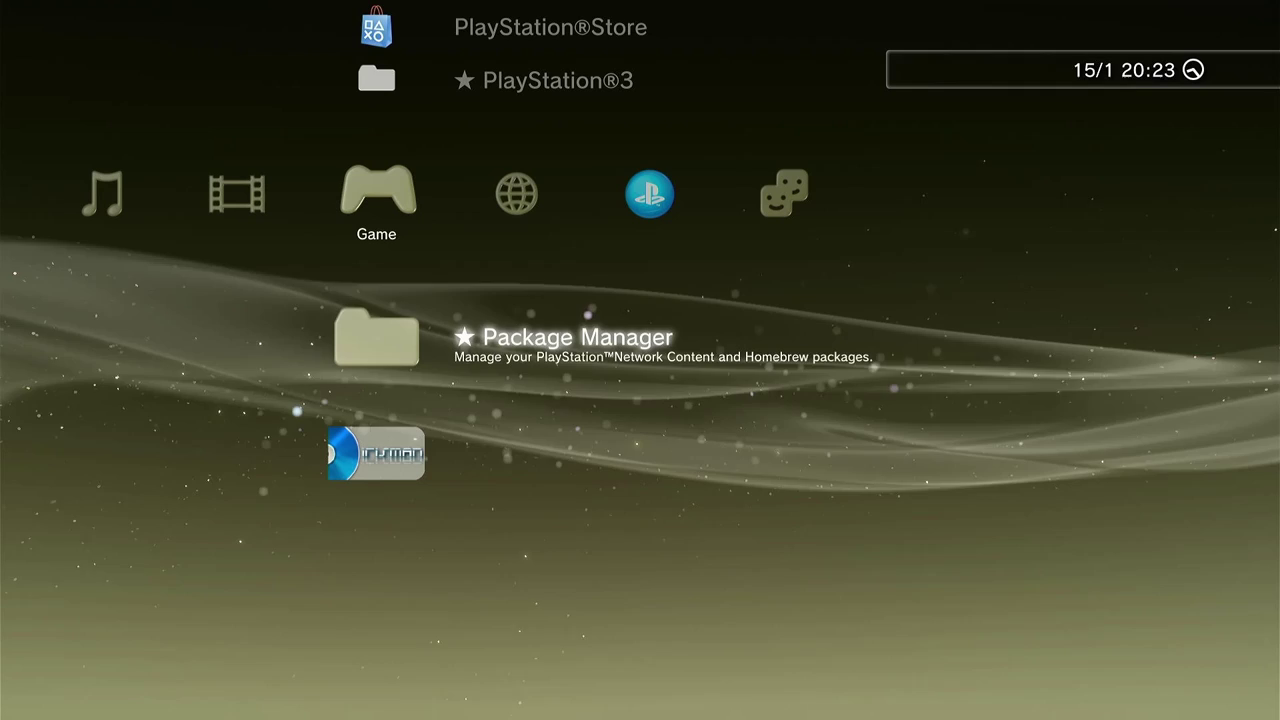
Step: Launch IRISMAN and save the video scale at X: 0, Y: 0
key(Down)
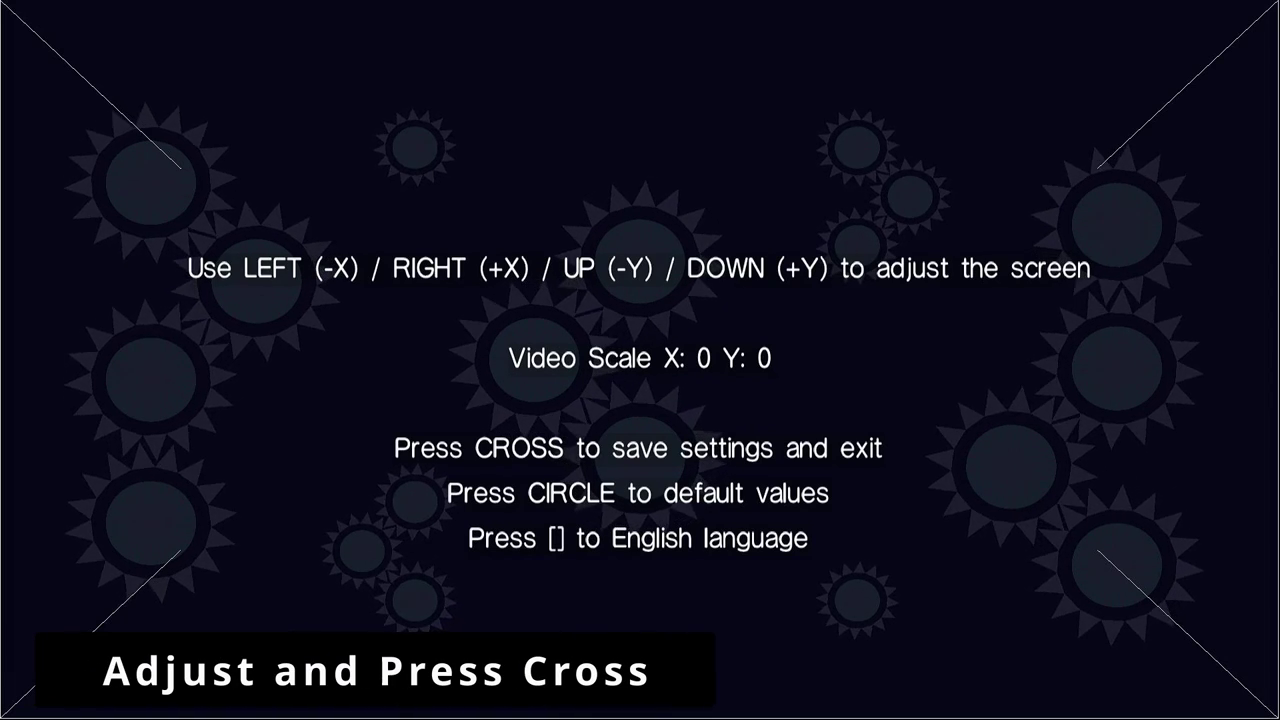
key(Return)
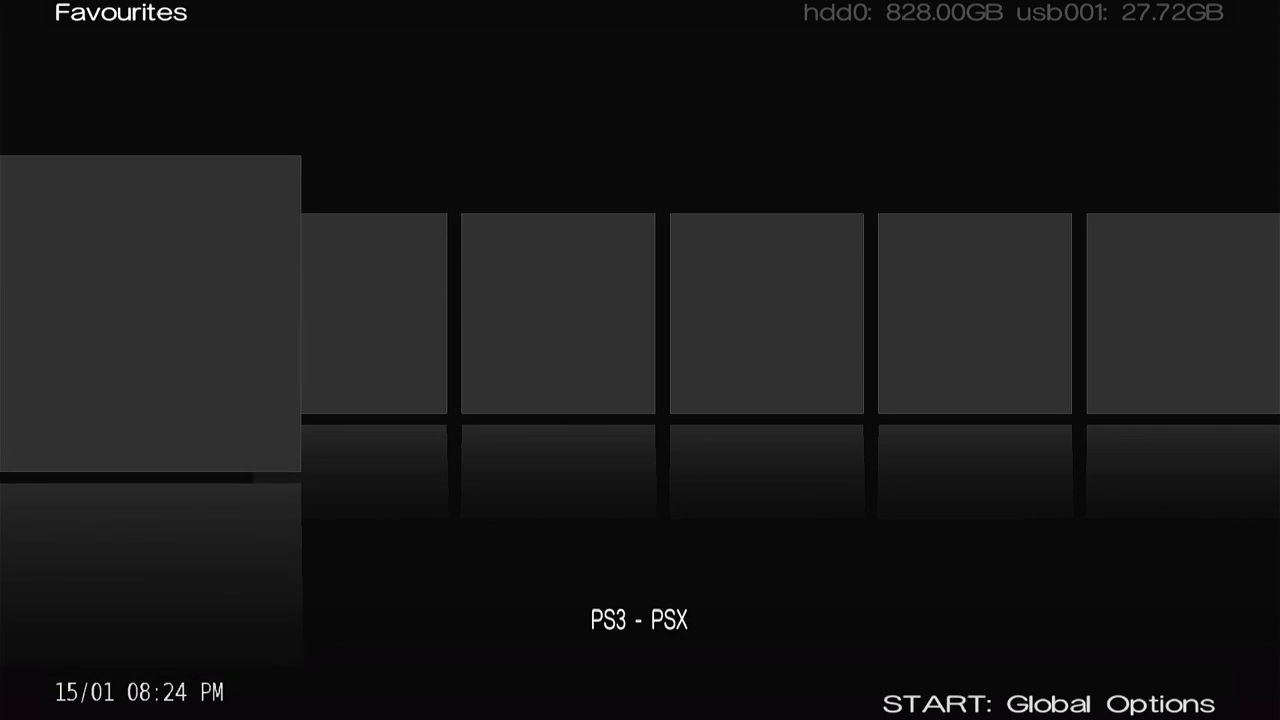
Step: Set the Game List mode to Videos through the Global Options
key(Return)
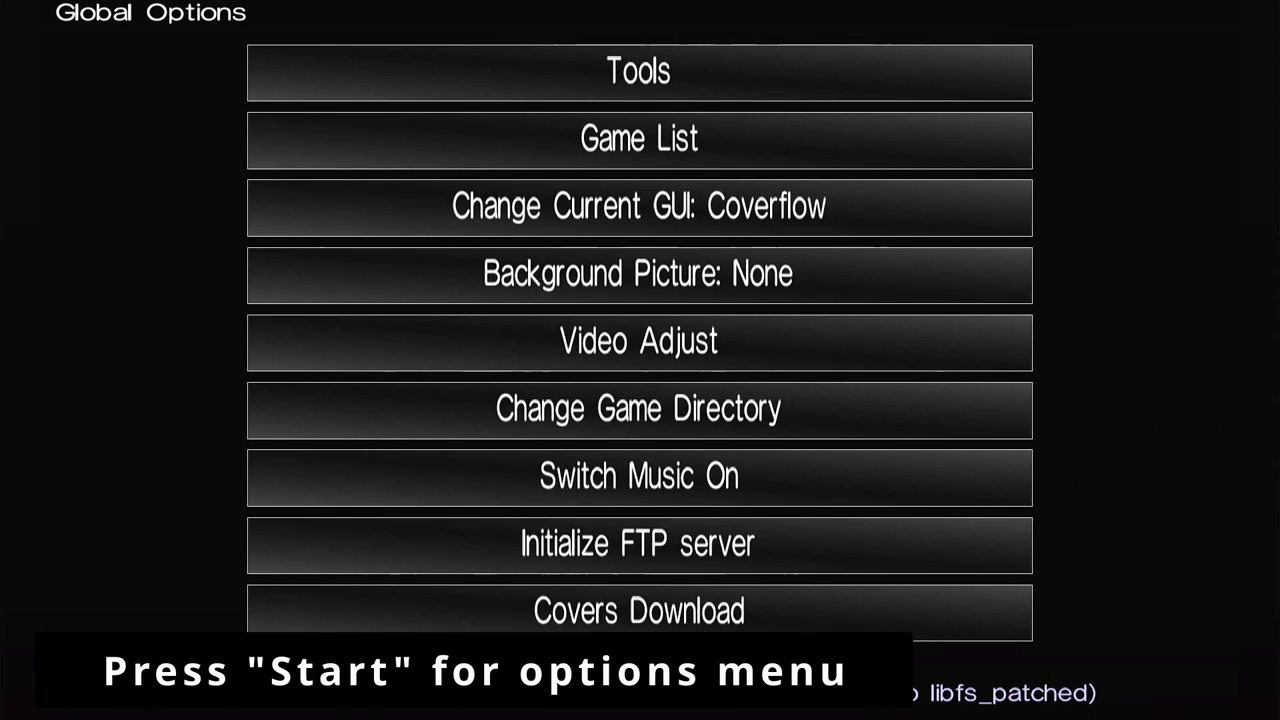
key(Down)
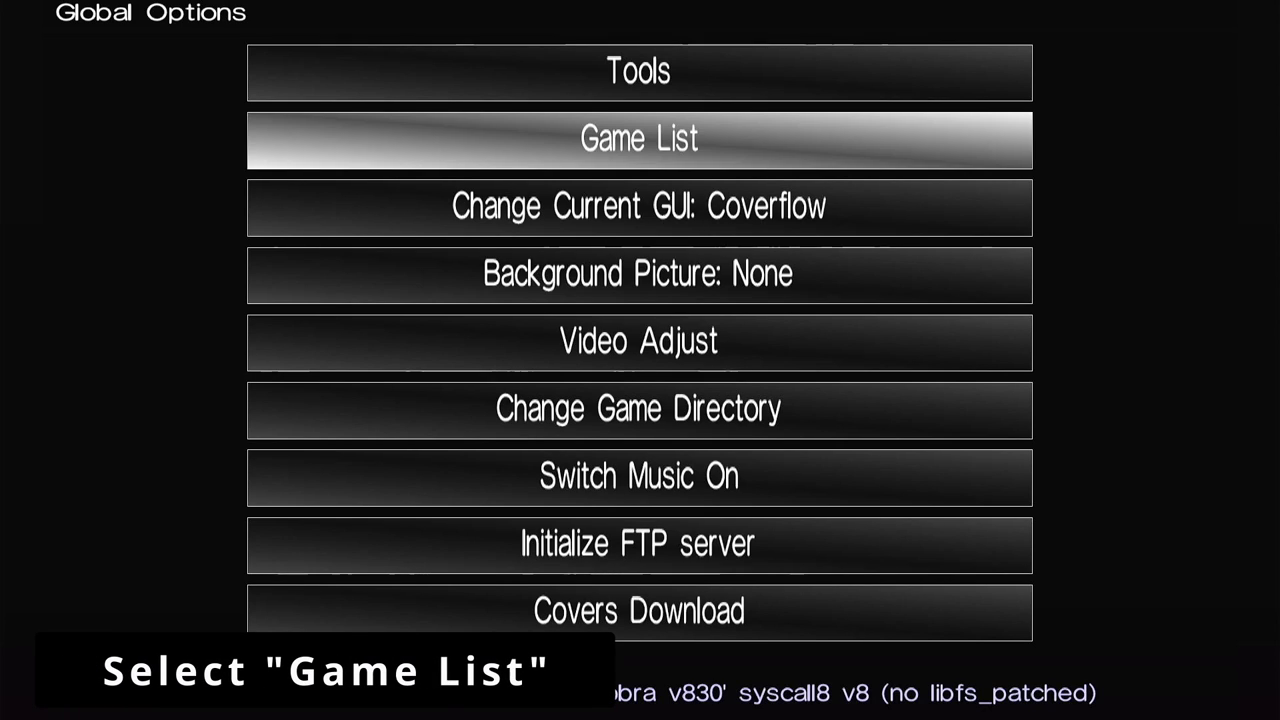
key(Return)
key(Return)
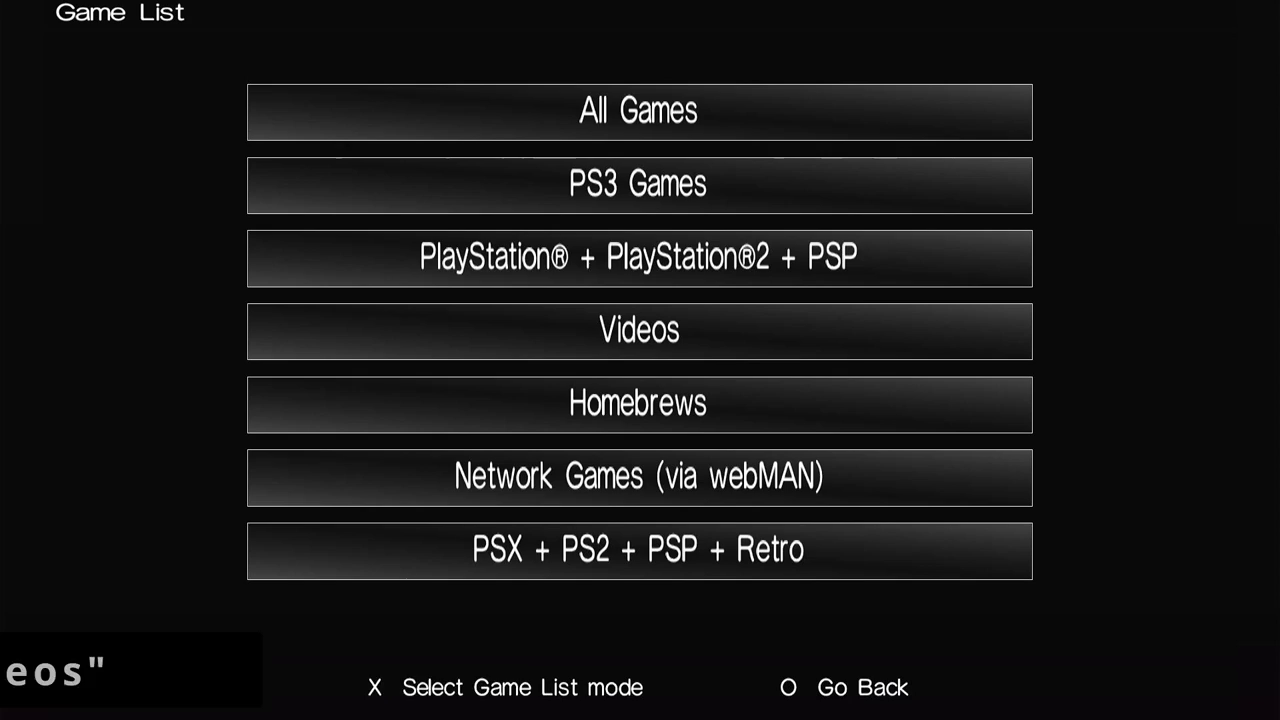
key(Down)
key(Down)
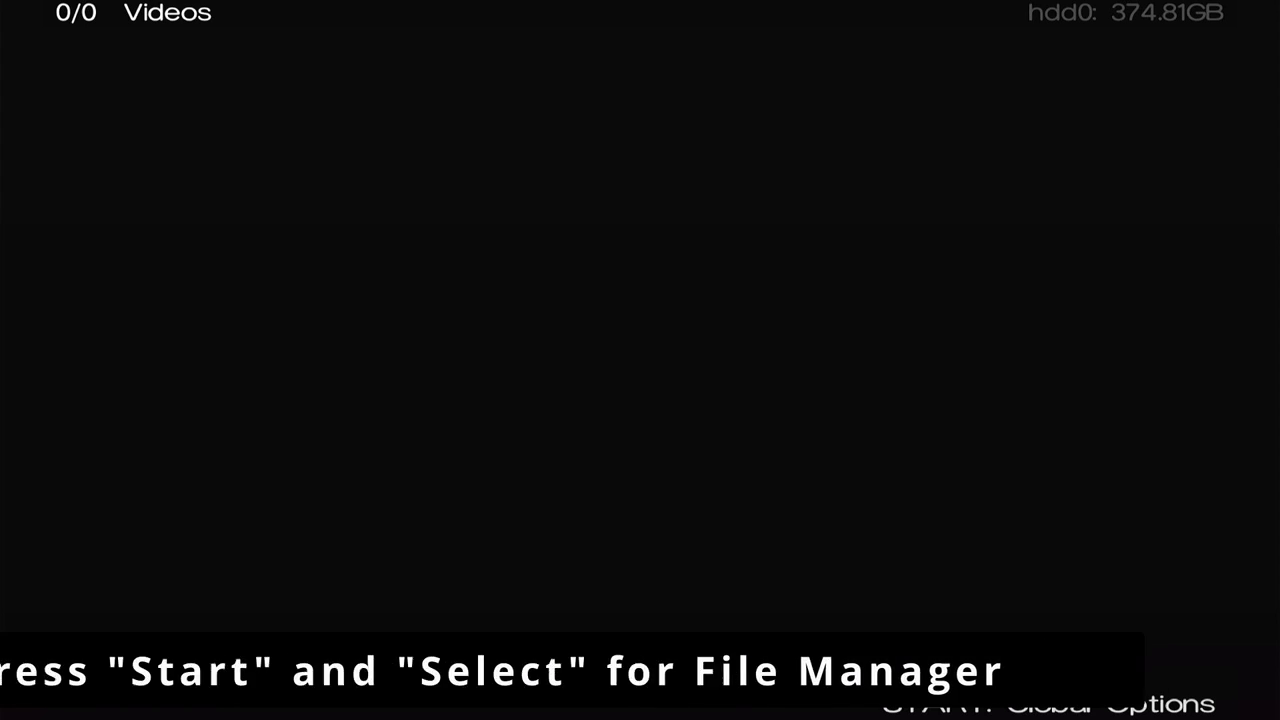
Step: Open the File Manager and enter the internal hard disk dev_hdd0 in pane A
key(Return)
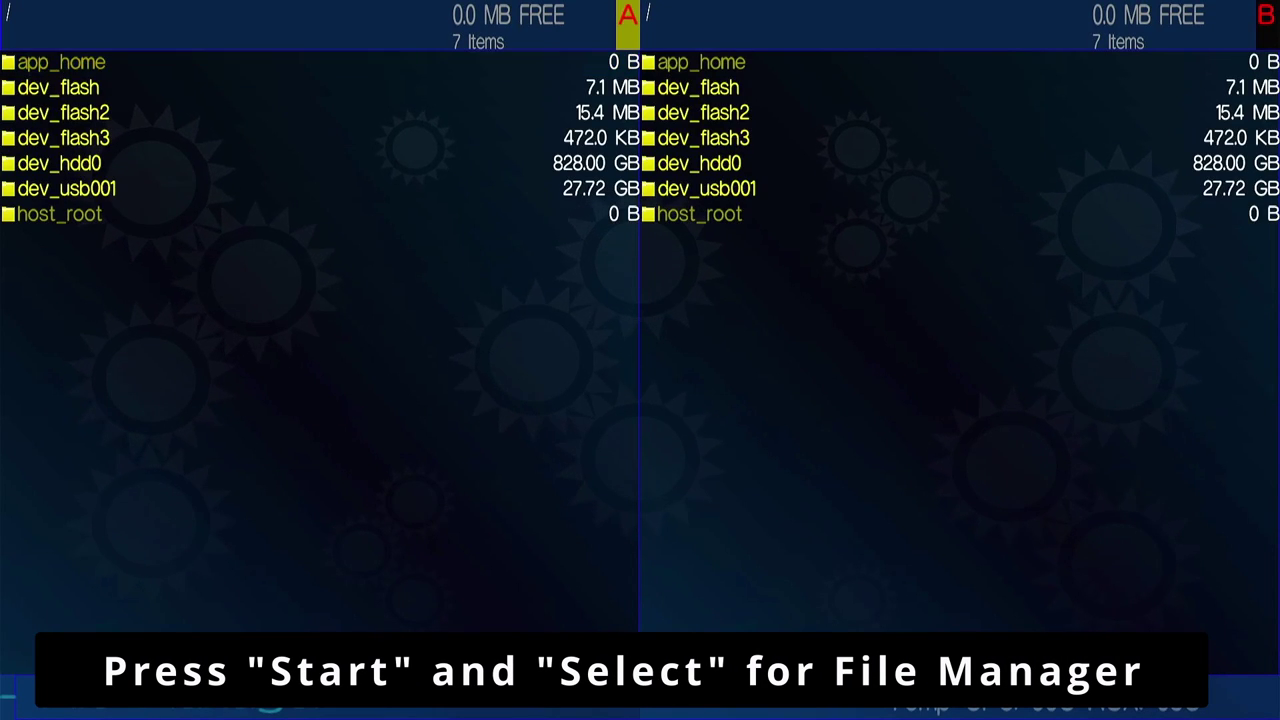
key(Down)
key(Down)
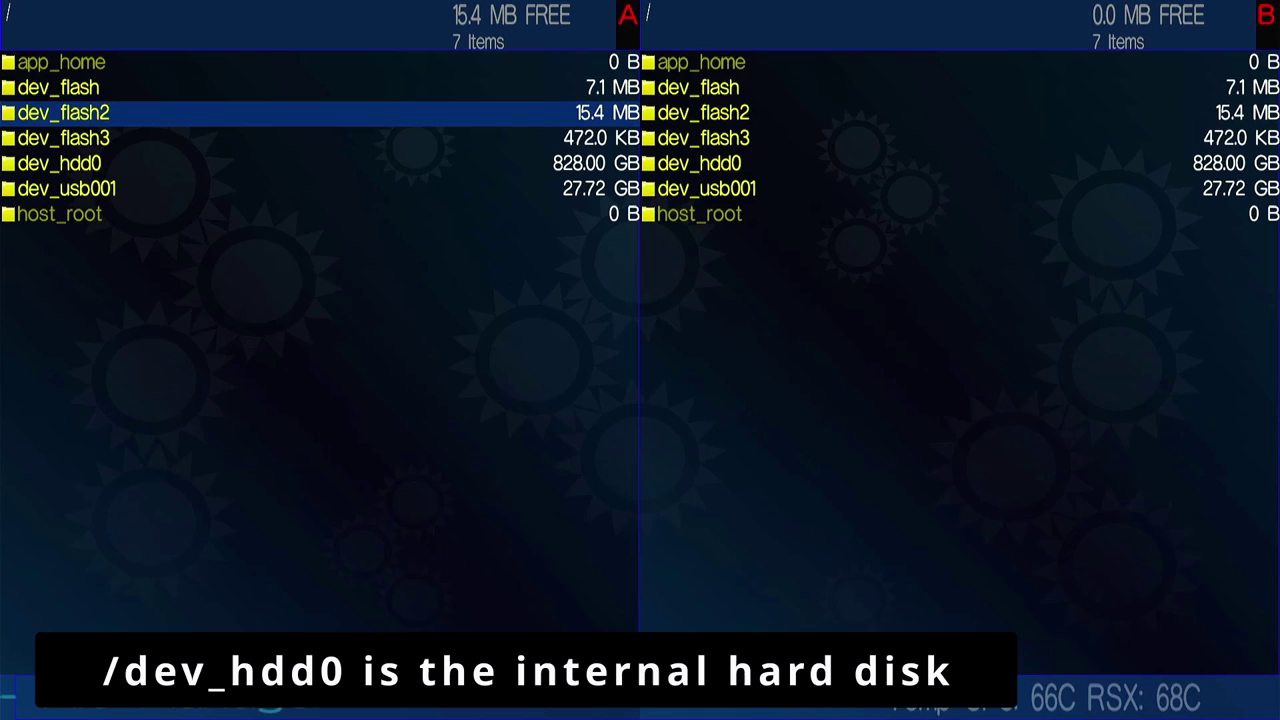
key(Down)
key(Down)
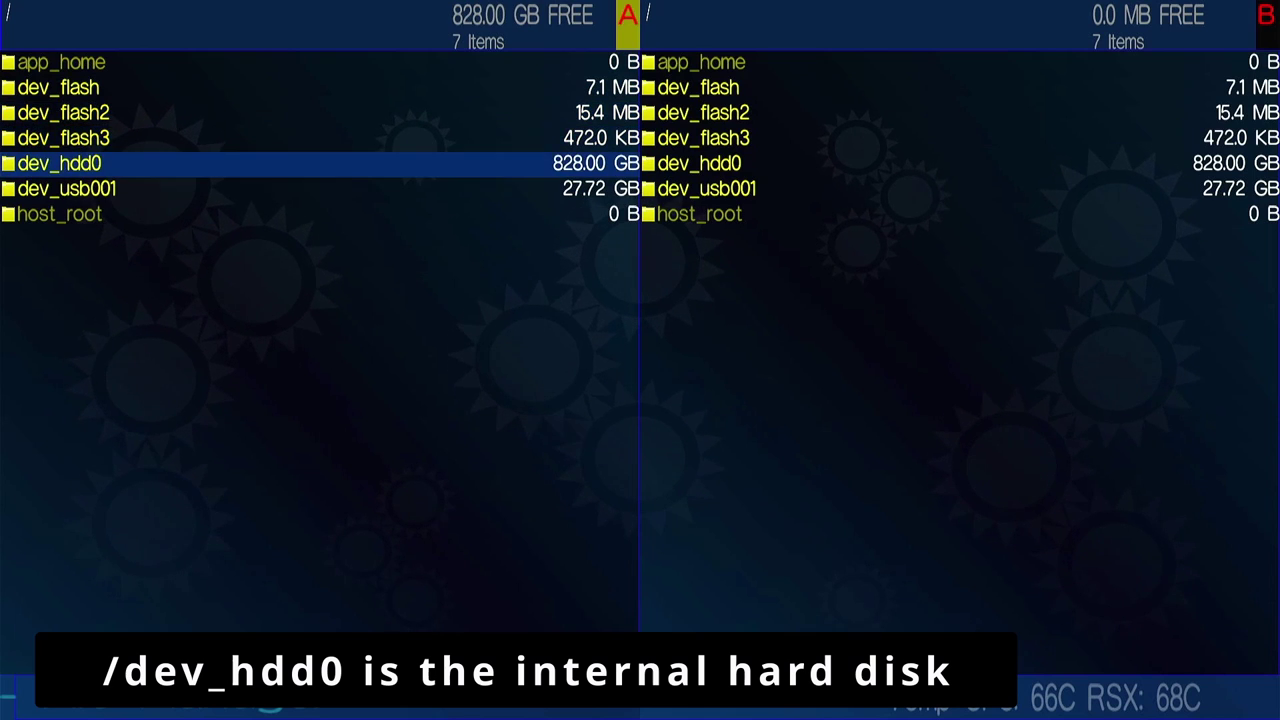
key(Return)
Step: Open the packages folder inside dev_hdd0 in pane A
key(Down)
key(Down)
key(Down)
key(Down)
key(Down)
key(Down)
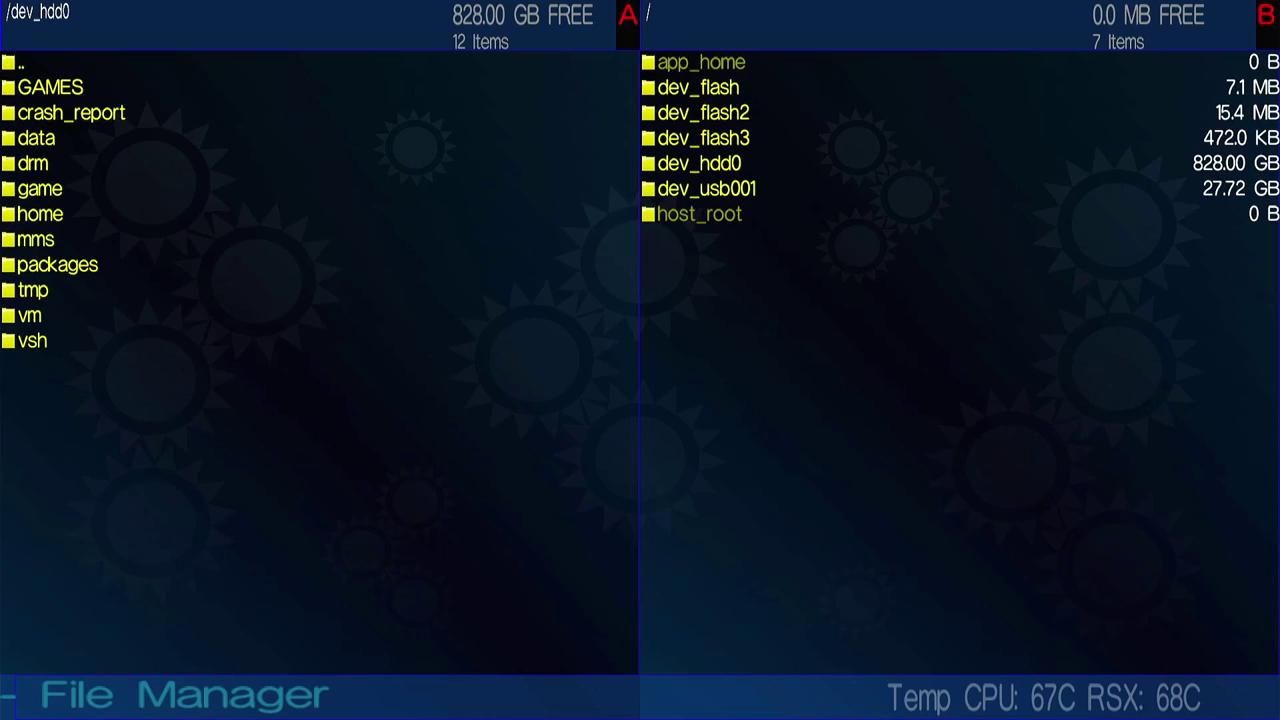
key(Down)
key(Down)
key(Return)
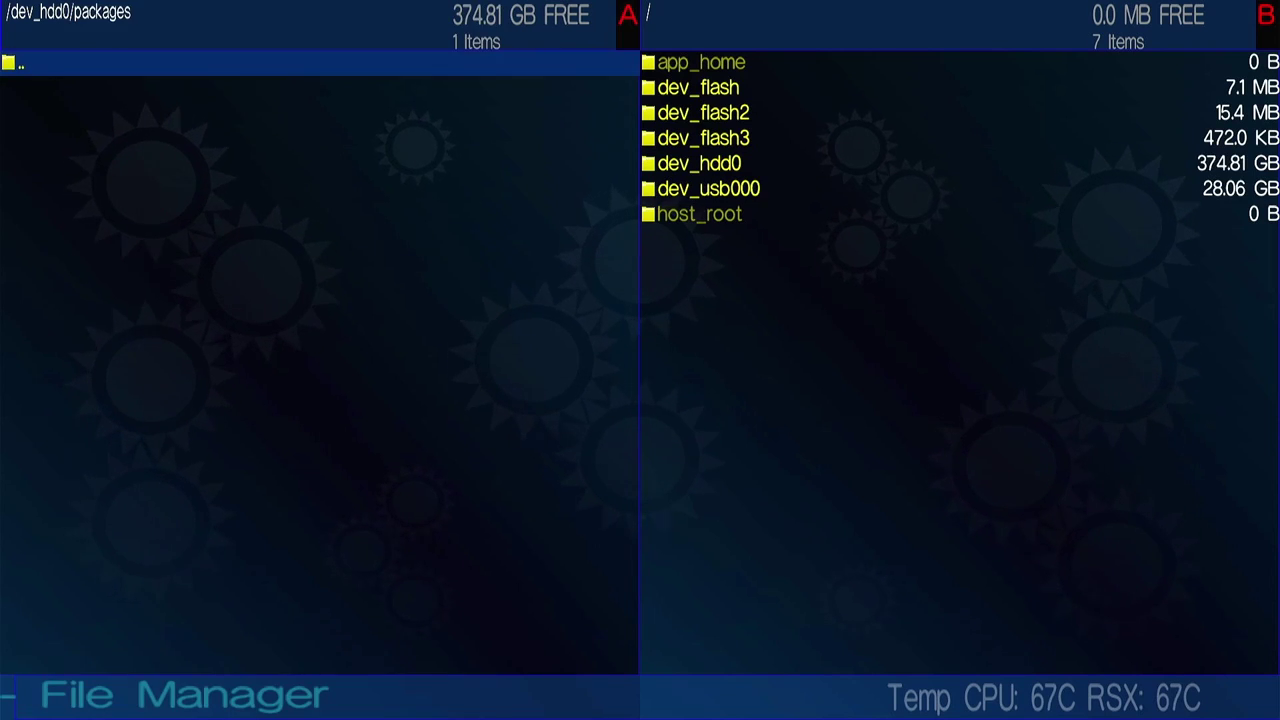
Step: Open the USB stick dev_usb000 in pane B
key(Right)
key(Down)
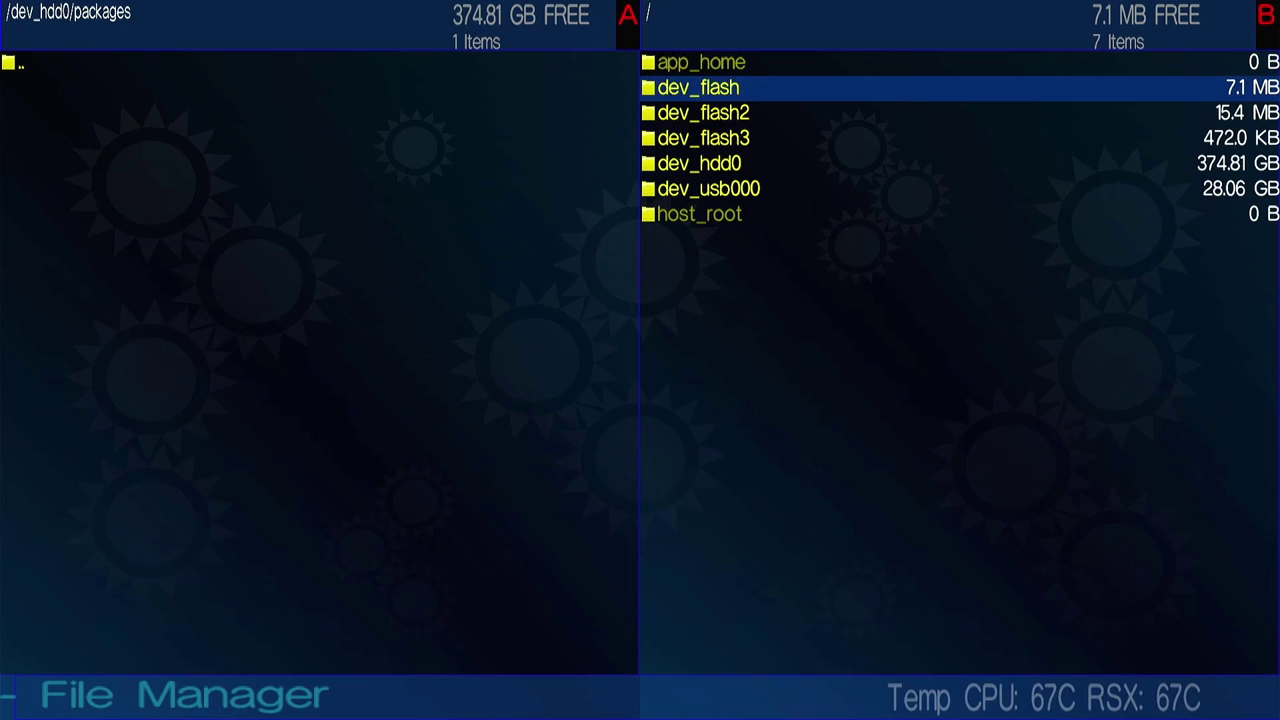
key(Down)
key(Down)
key(Down)
key(Down)
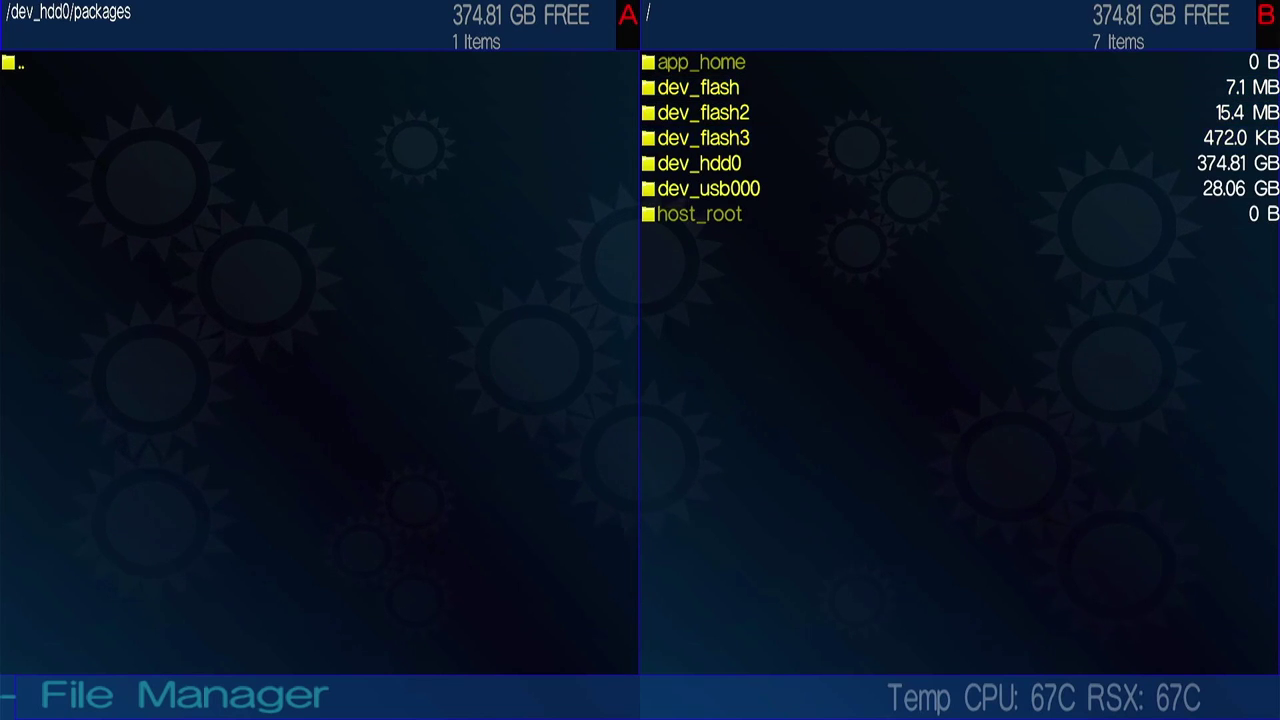
key(Return)
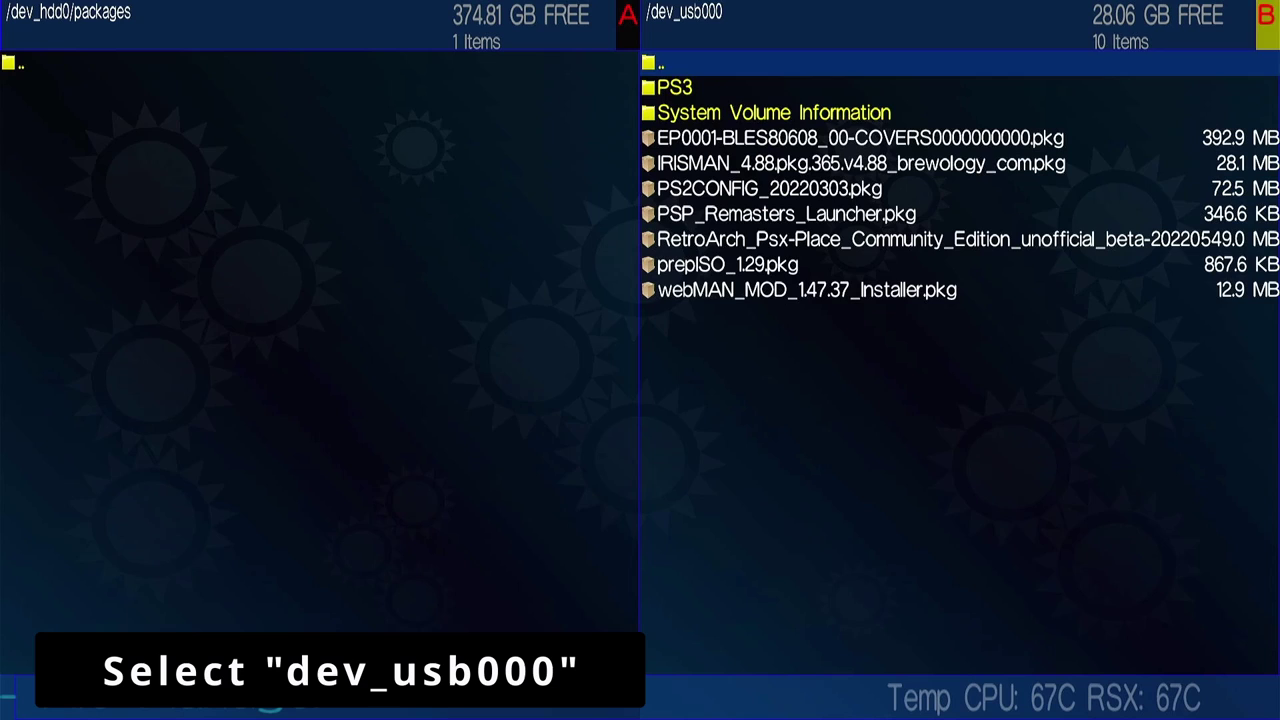
Step: Mark all seven PKG files on dev_usb000 and copy them to /dev_hdd0/packages
key(Down)
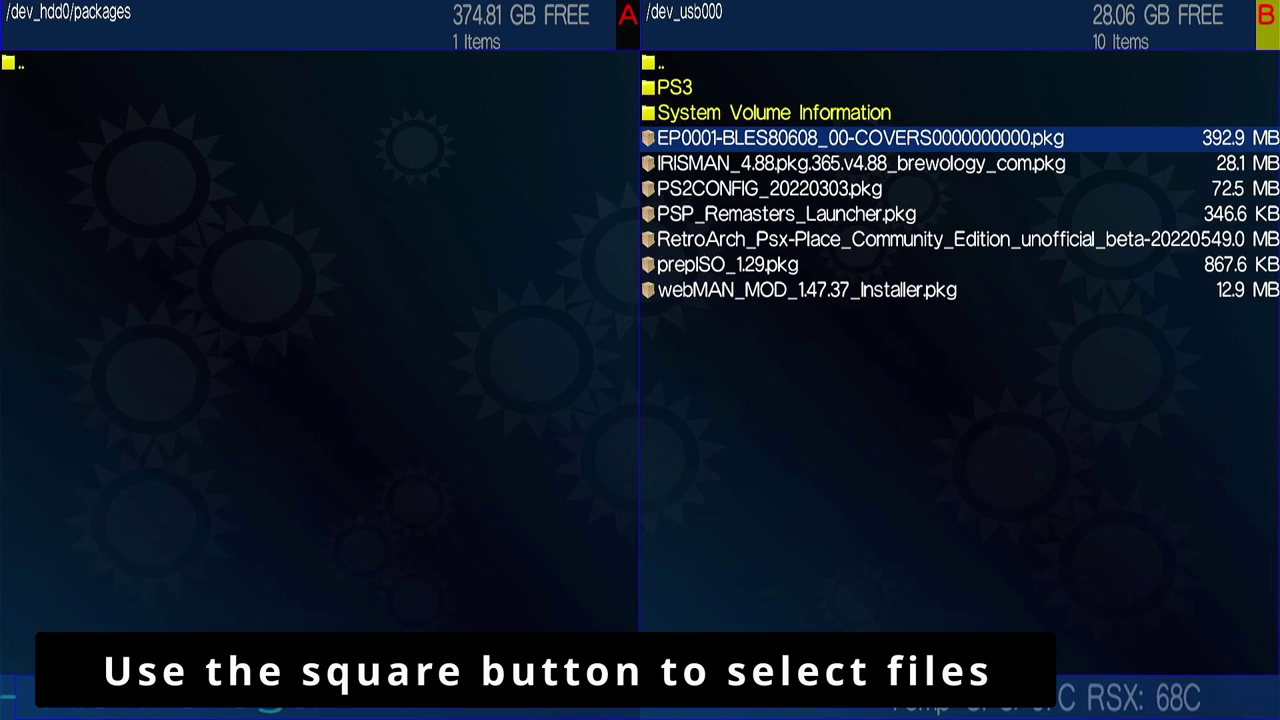
key(Insert)
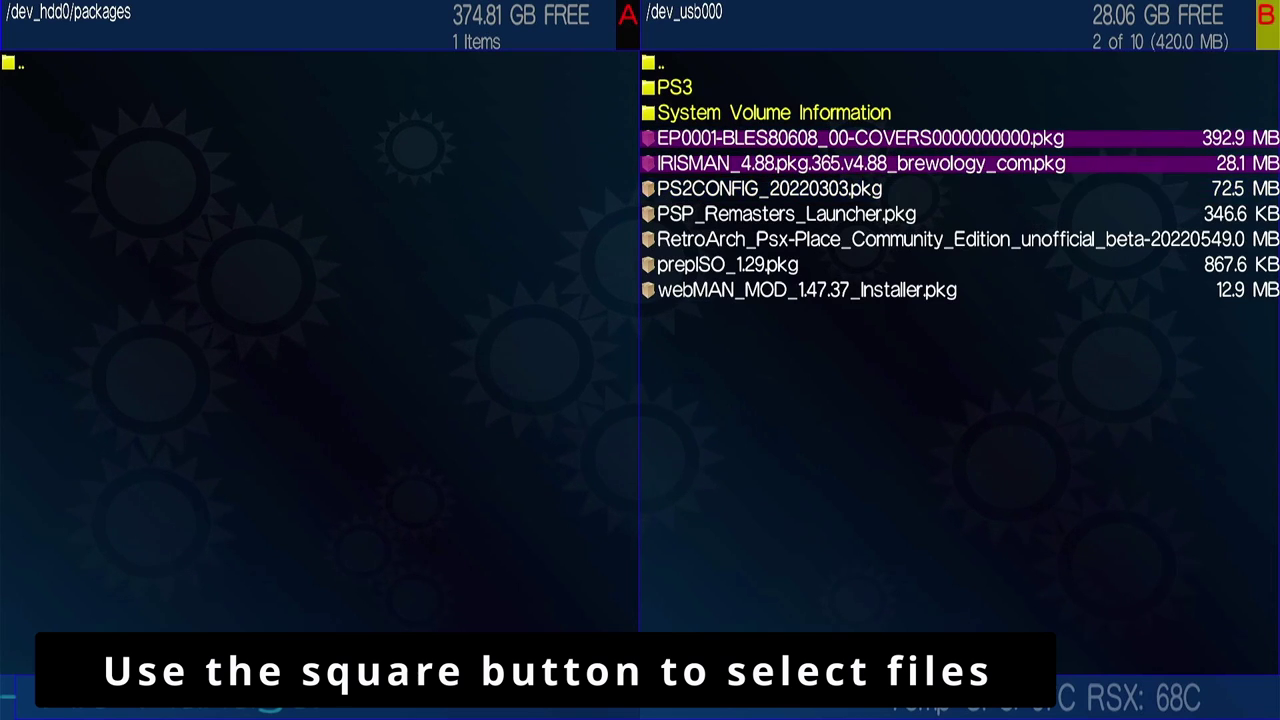
key(Insert)
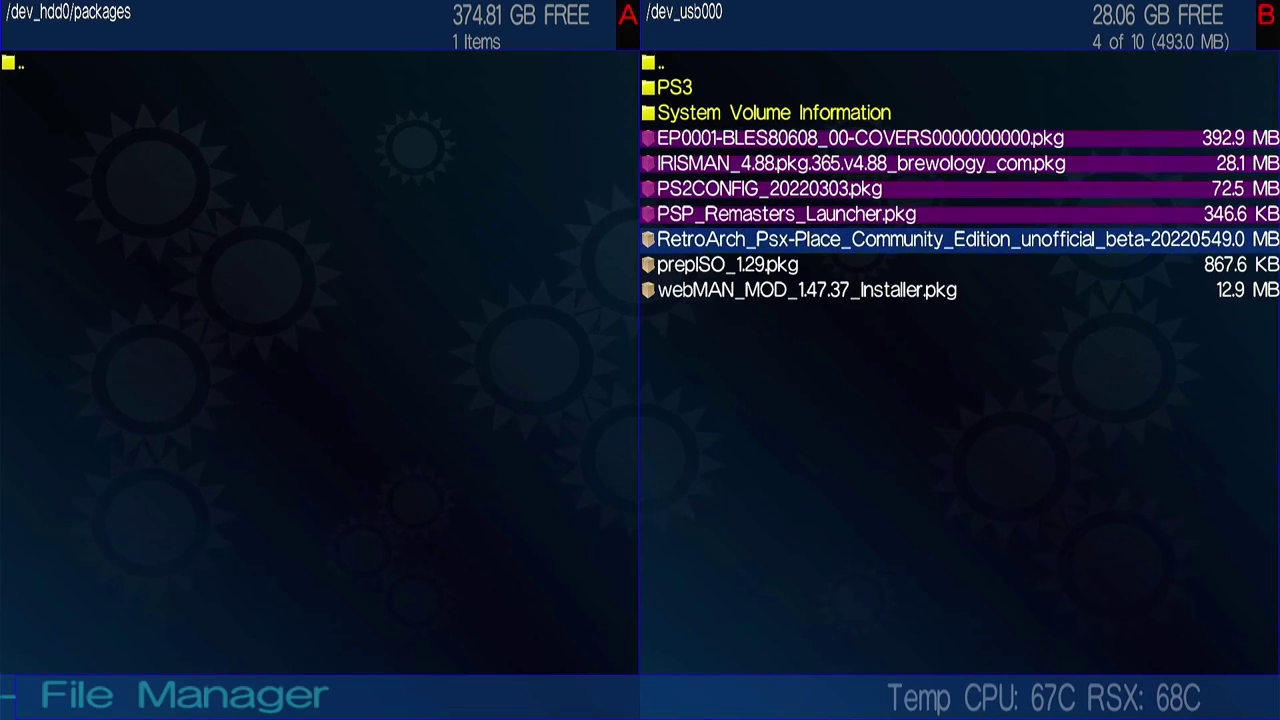
key(Insert)
key(Insert)
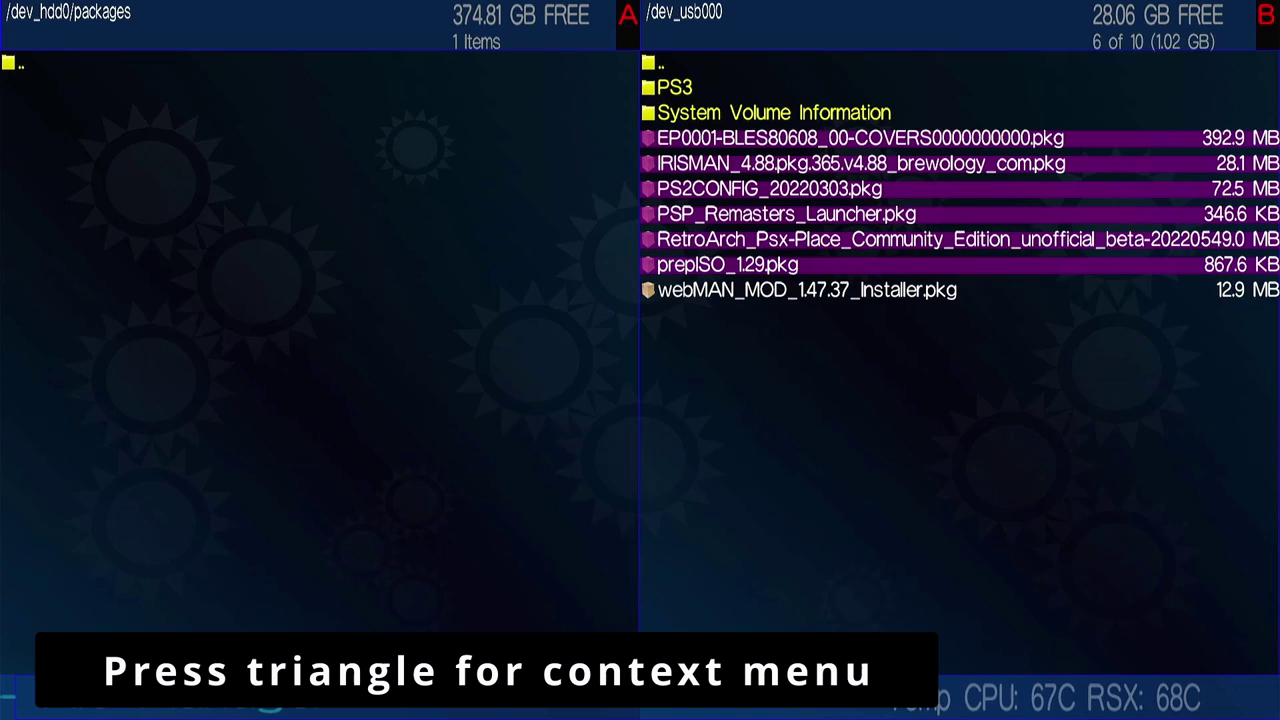
key(Insert)
key(Menu)
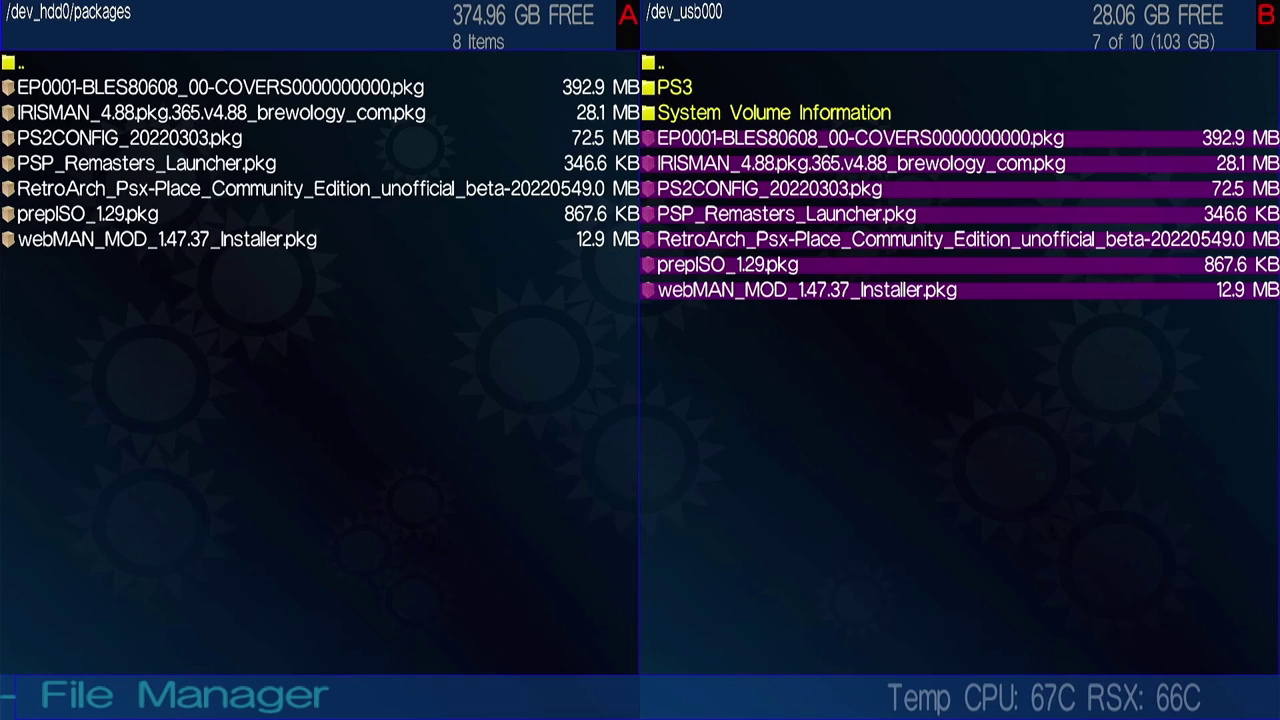
Step: Quit IRISMAN and list the packages on PS3 System Storage through Package Manager's Install Package Files
key(super)
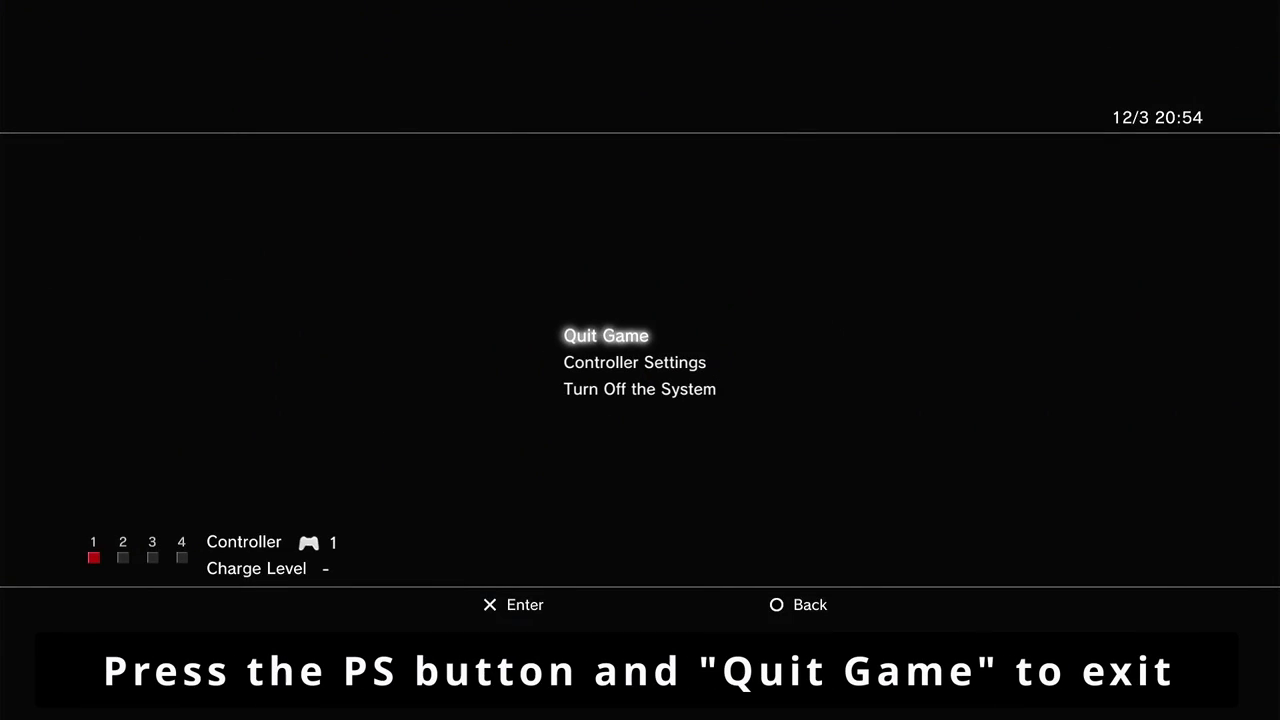
key(Return)
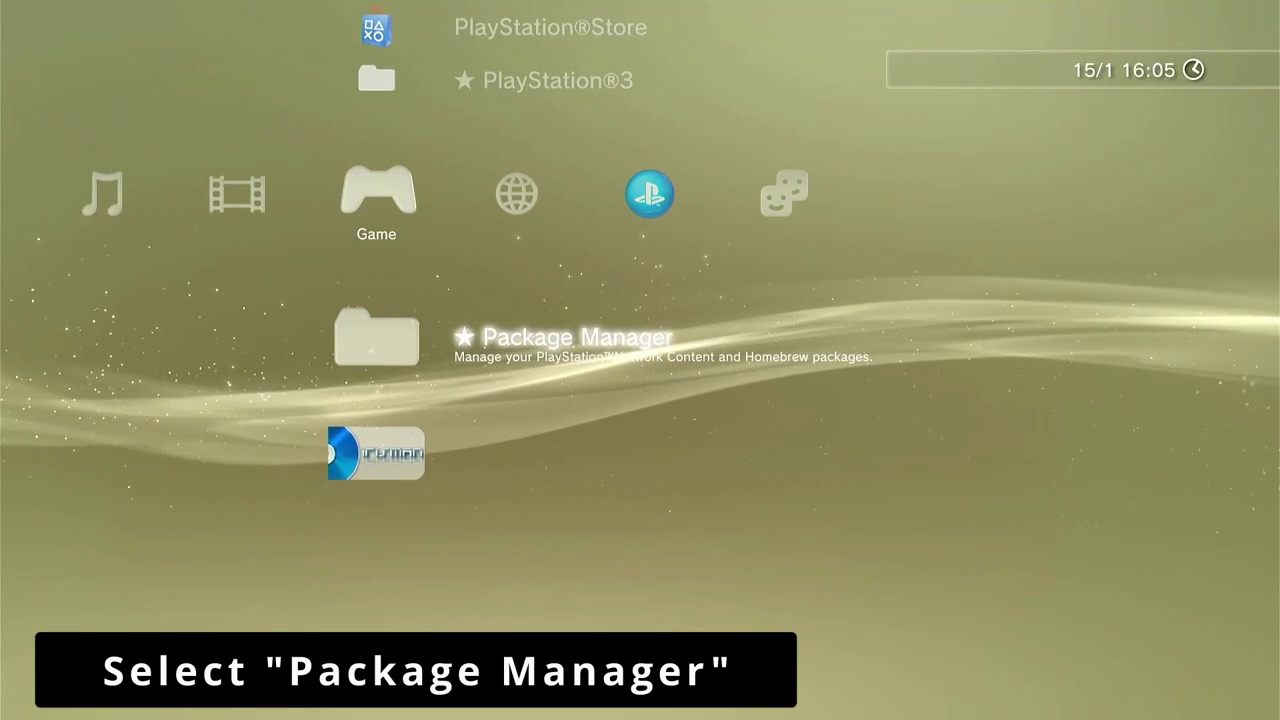
key(Return)
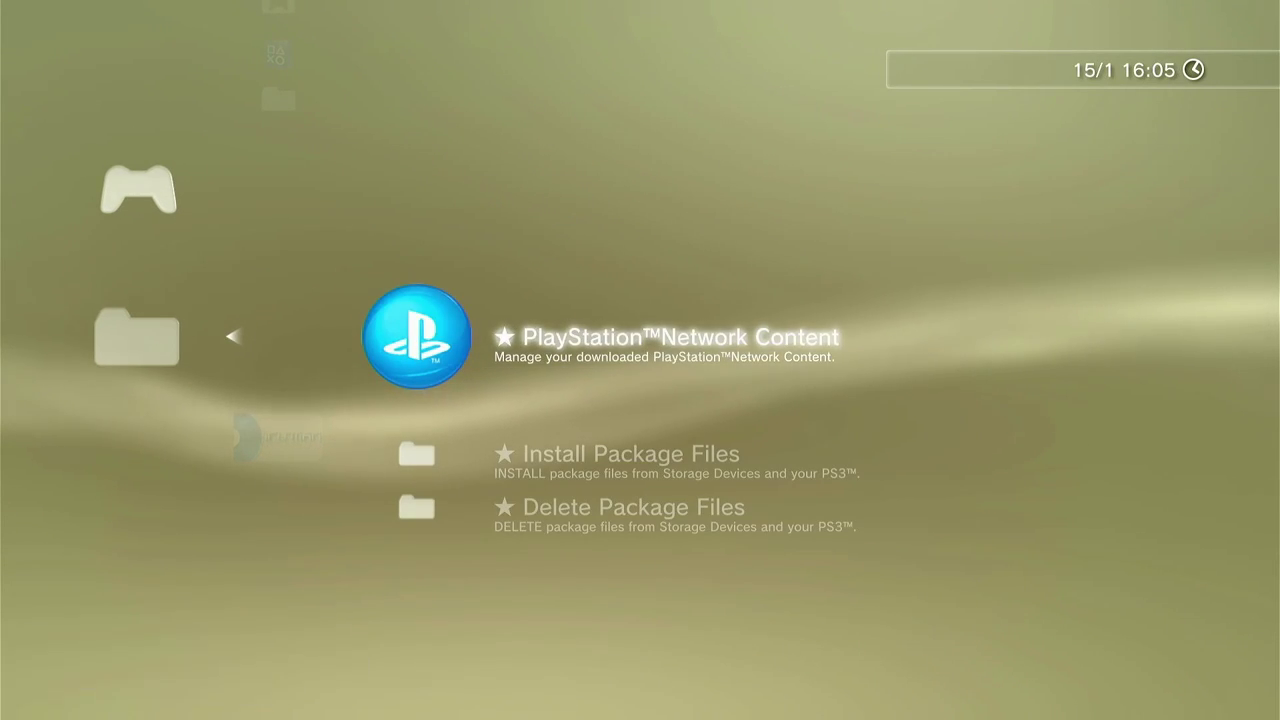
key(Down)
key(Return)
key(Return)
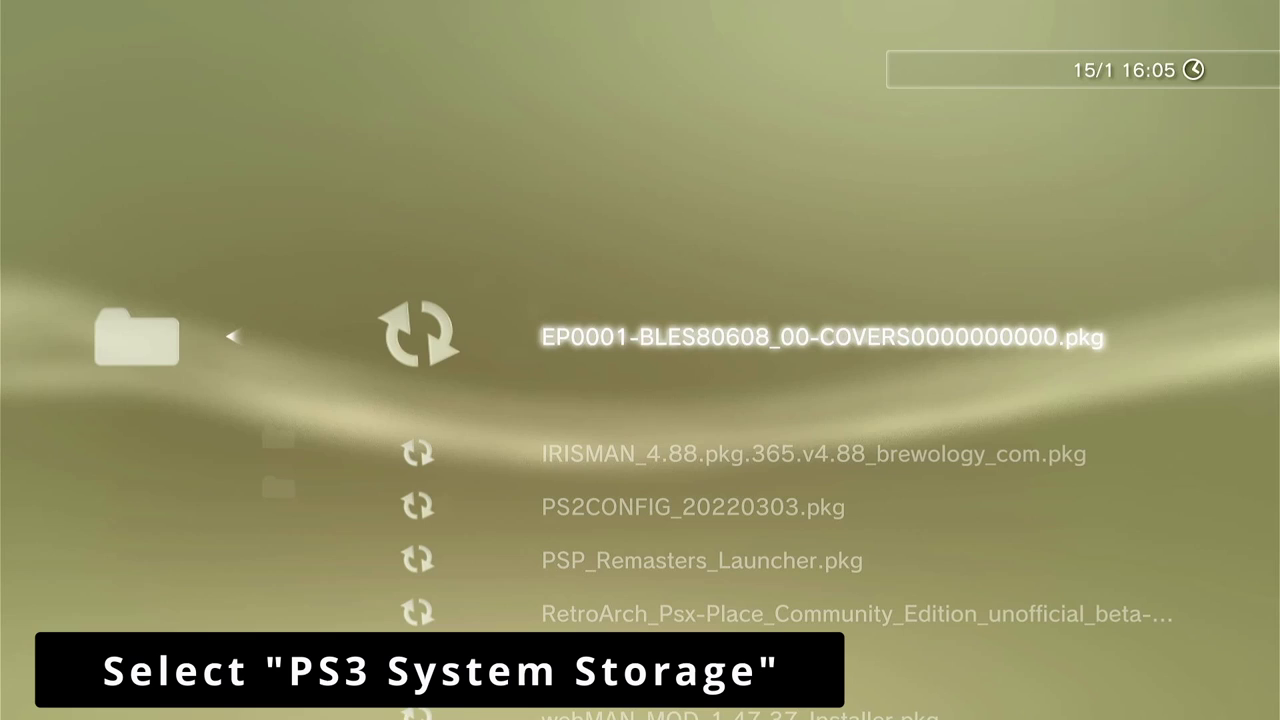
Step: Install webMAN_MOD_1.47.37_Installer.pkg from the package list and return to the Game category
key(Down)
key(Down)
key(Down)
key(Down)
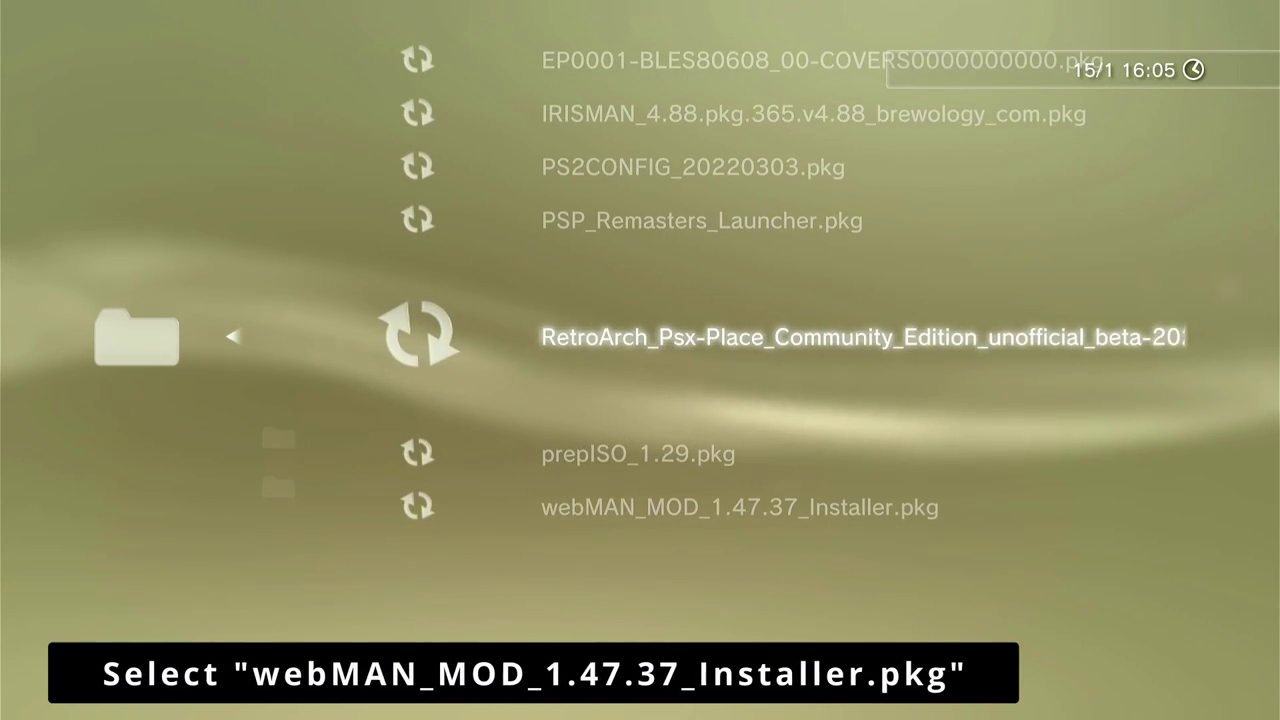
key(Down)
key(Down)
key(Return)
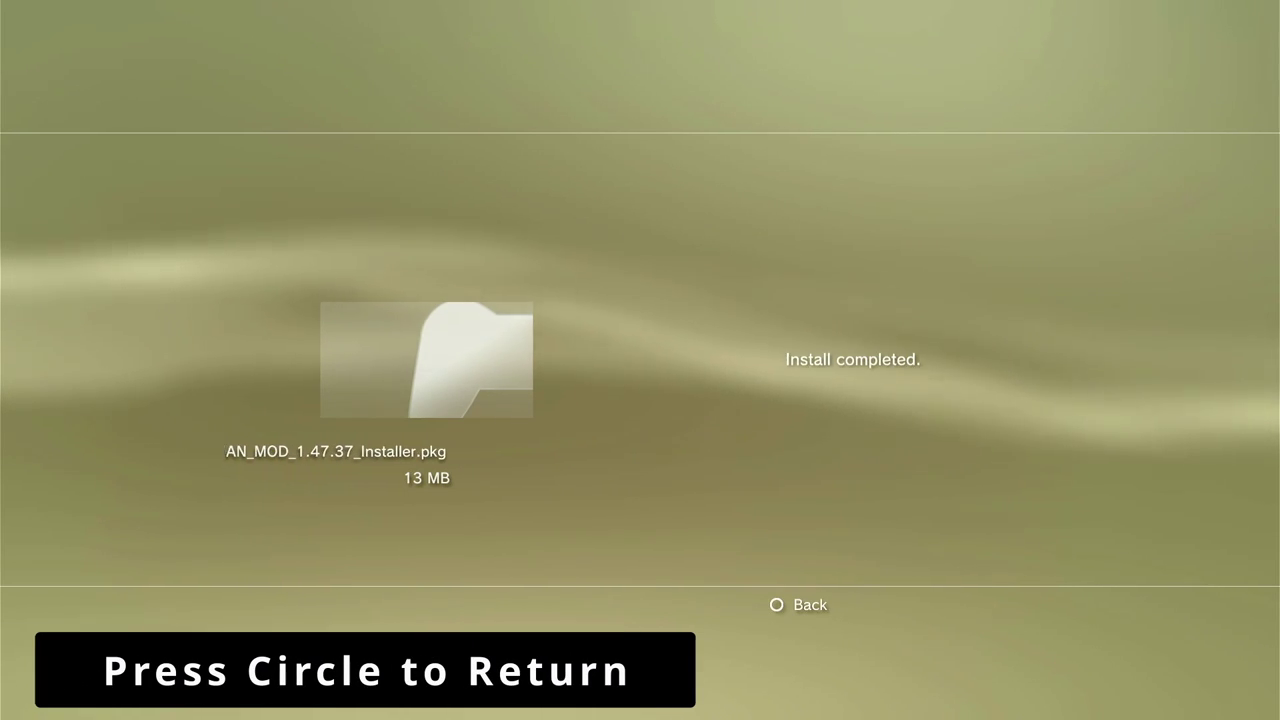
key(Escape)
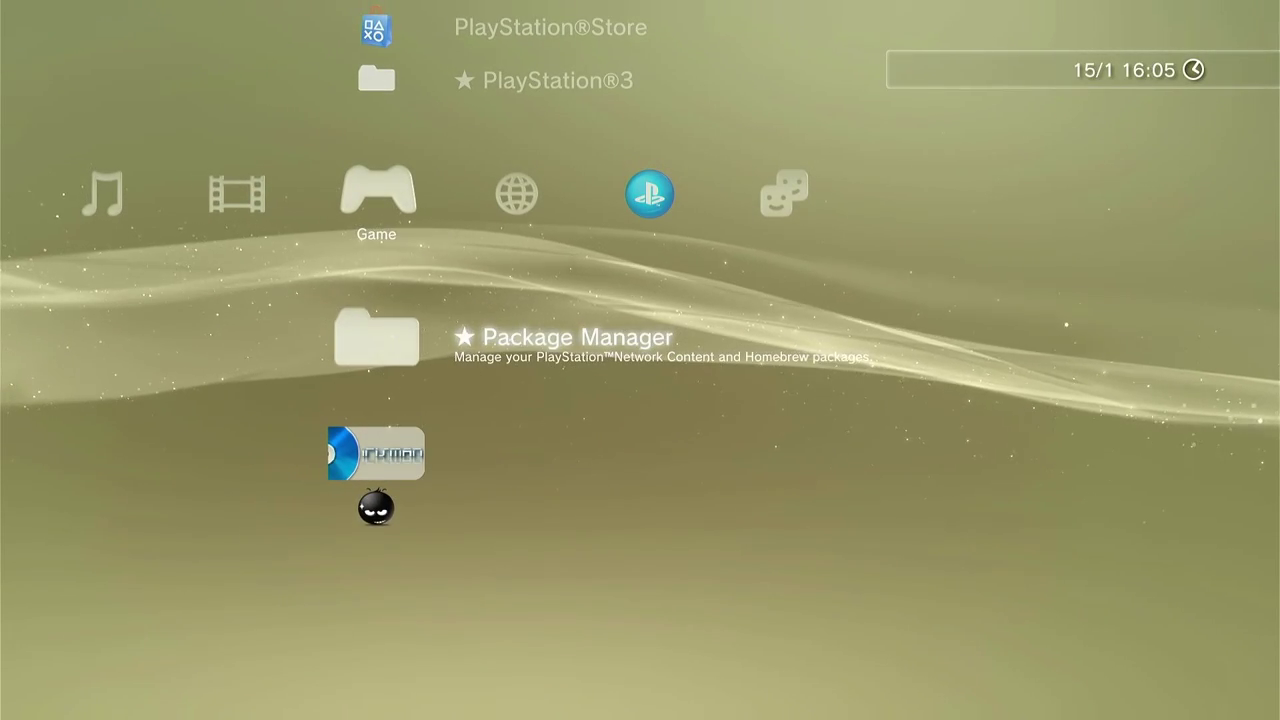
Step: Run the webMAN MOD 1.47.37 Installer from the Game category
key(Down)
key(Down)
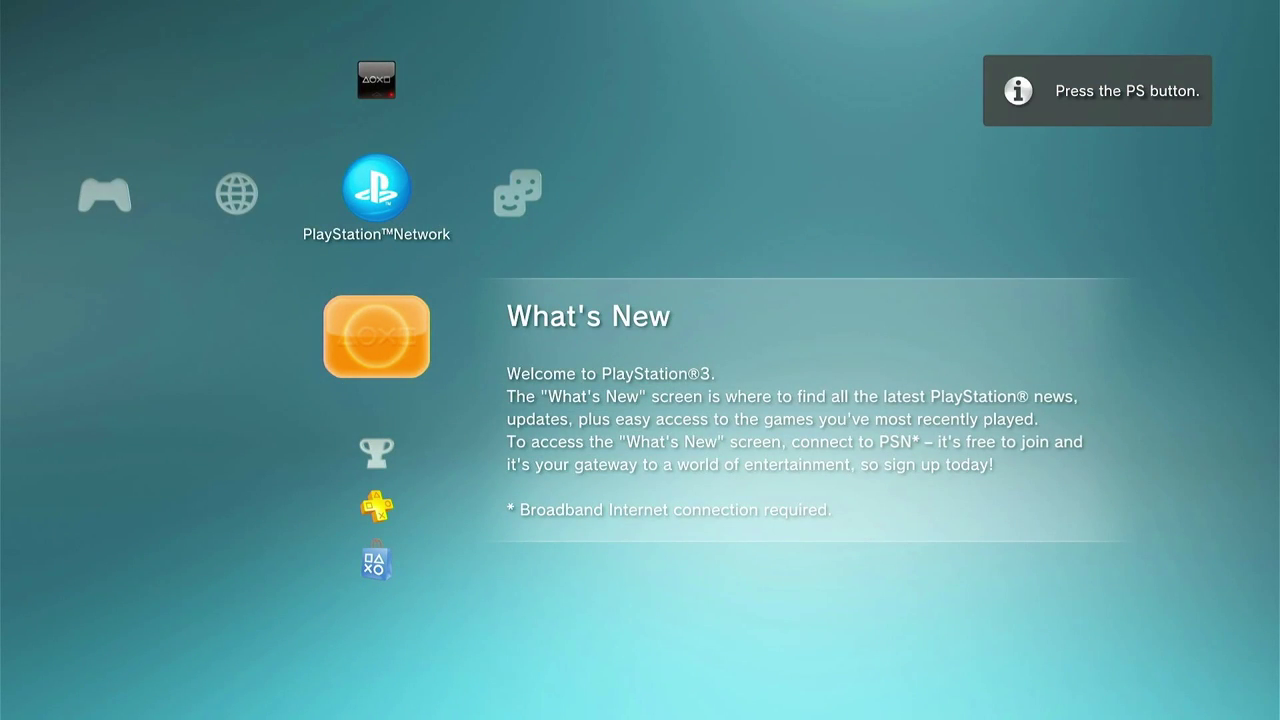
Step: Delete the webMAN MOD 1.47.37 Installer entry from the Game category and confirm the deletion
key(Left)
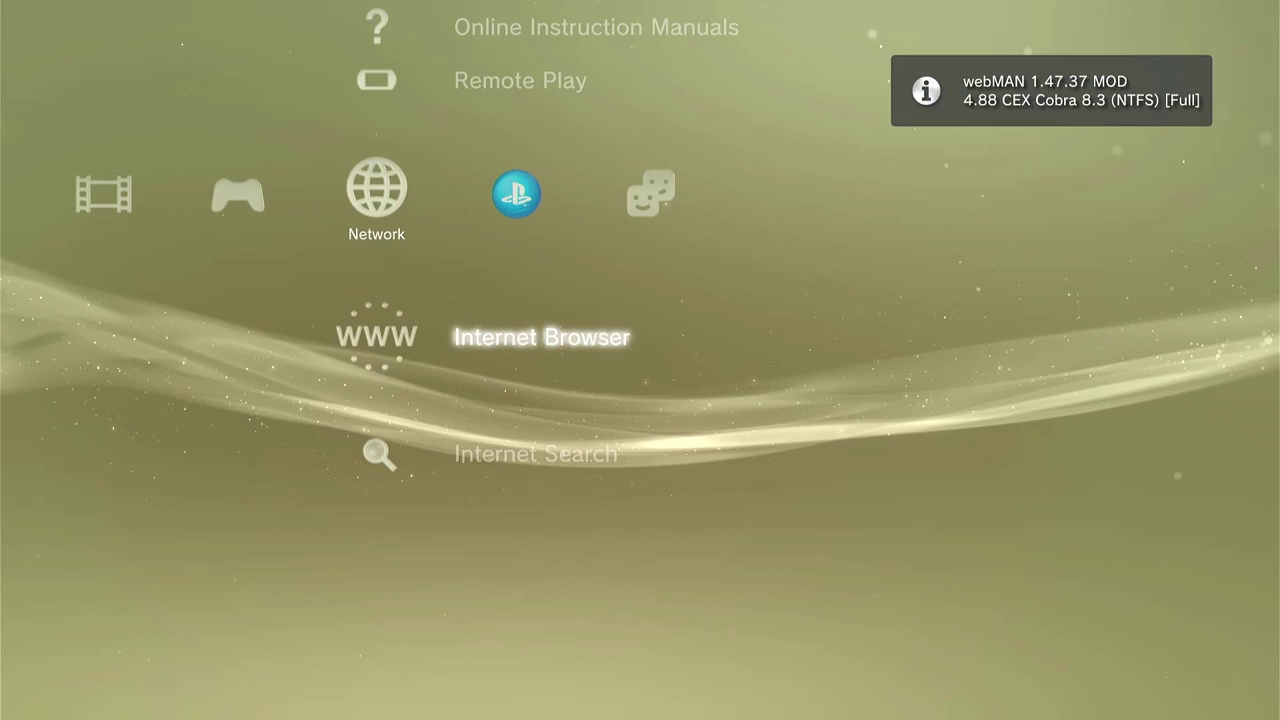
key(Left)
key(Down)
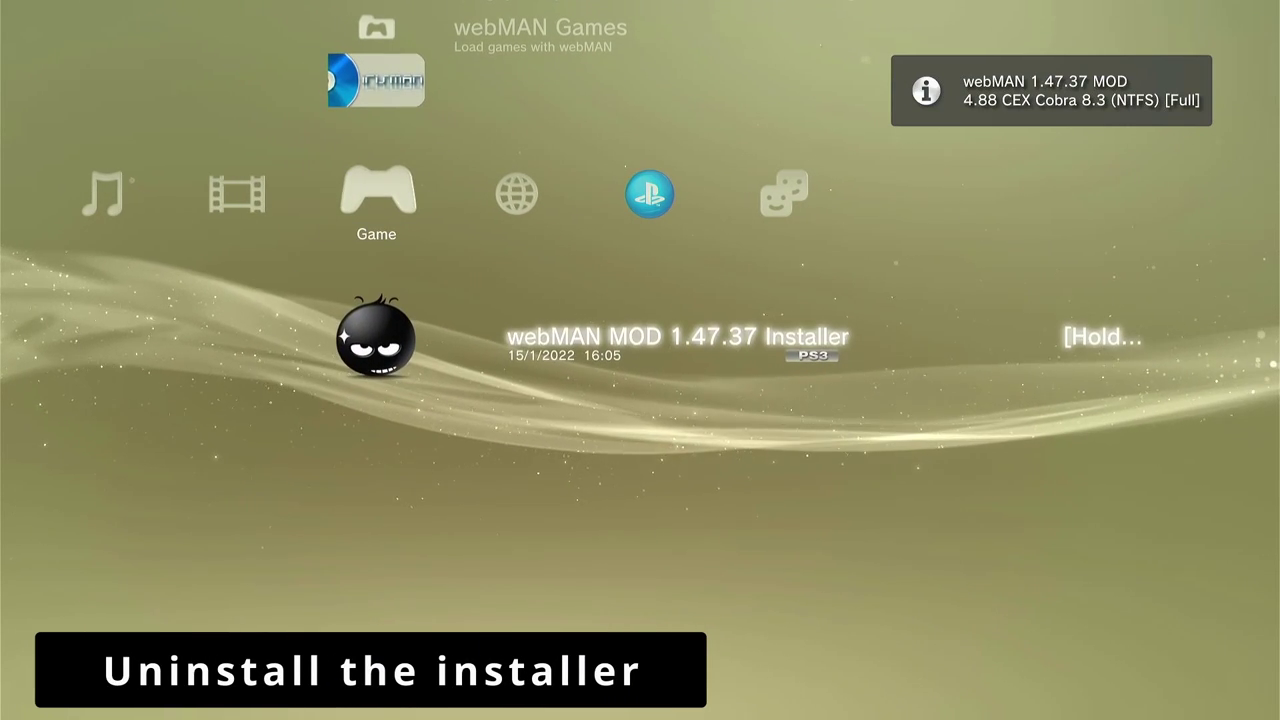
key(triangle)
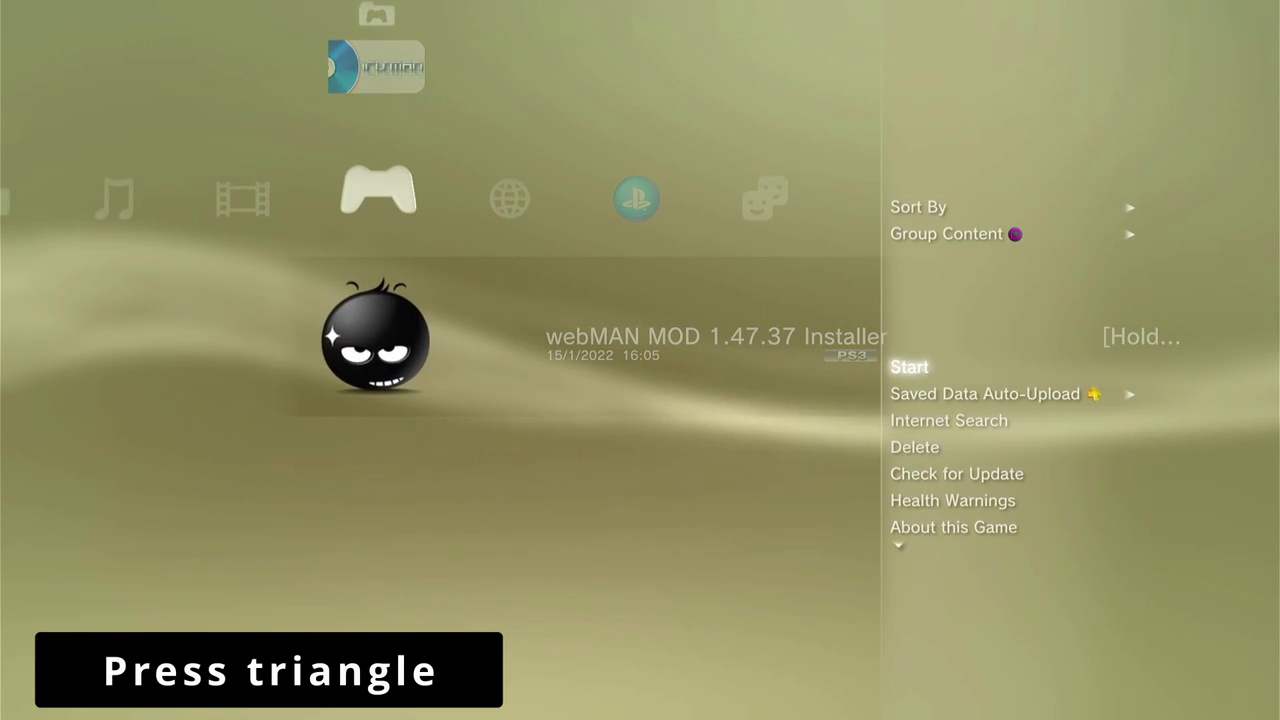
key(Down)
key(Down)
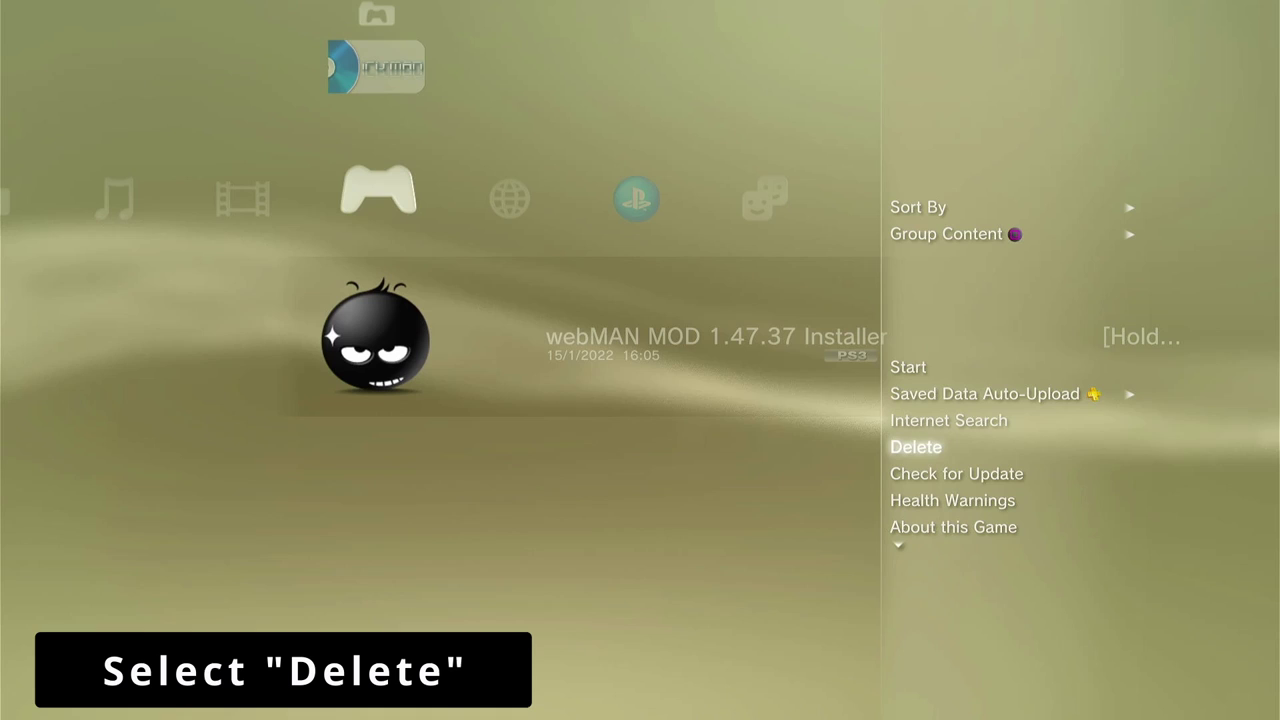
key(Return)
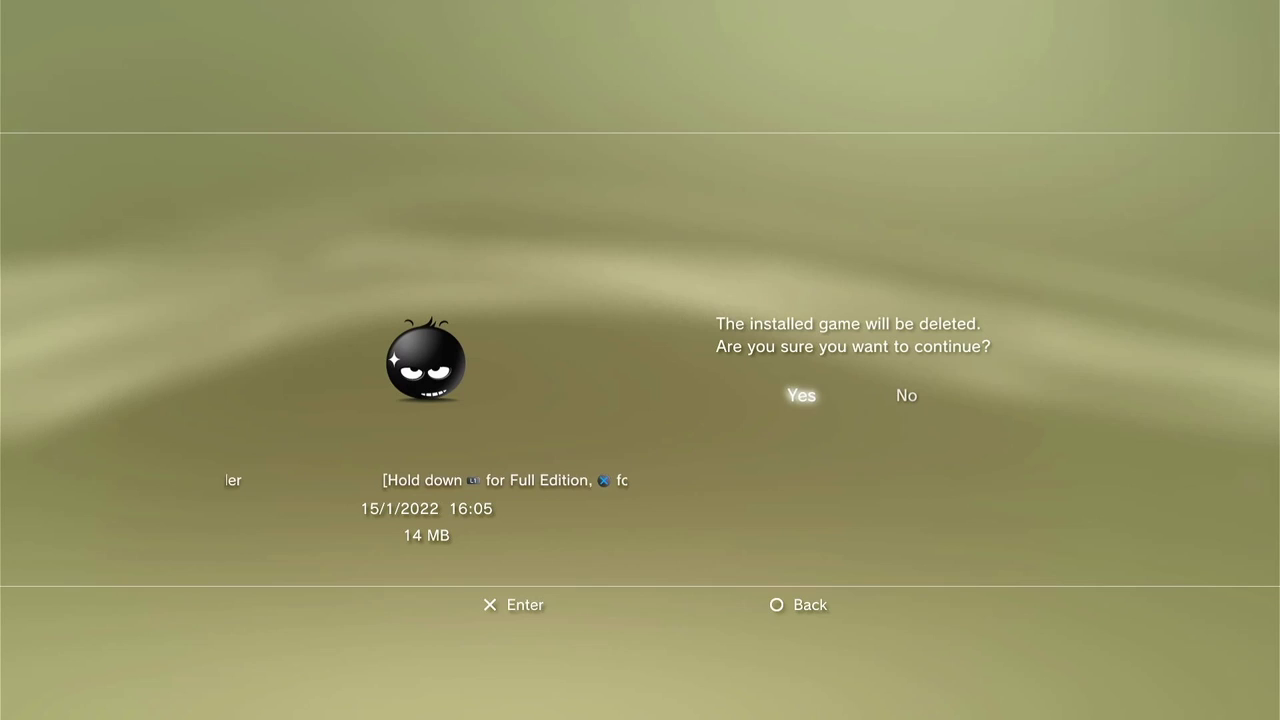
key(Return)
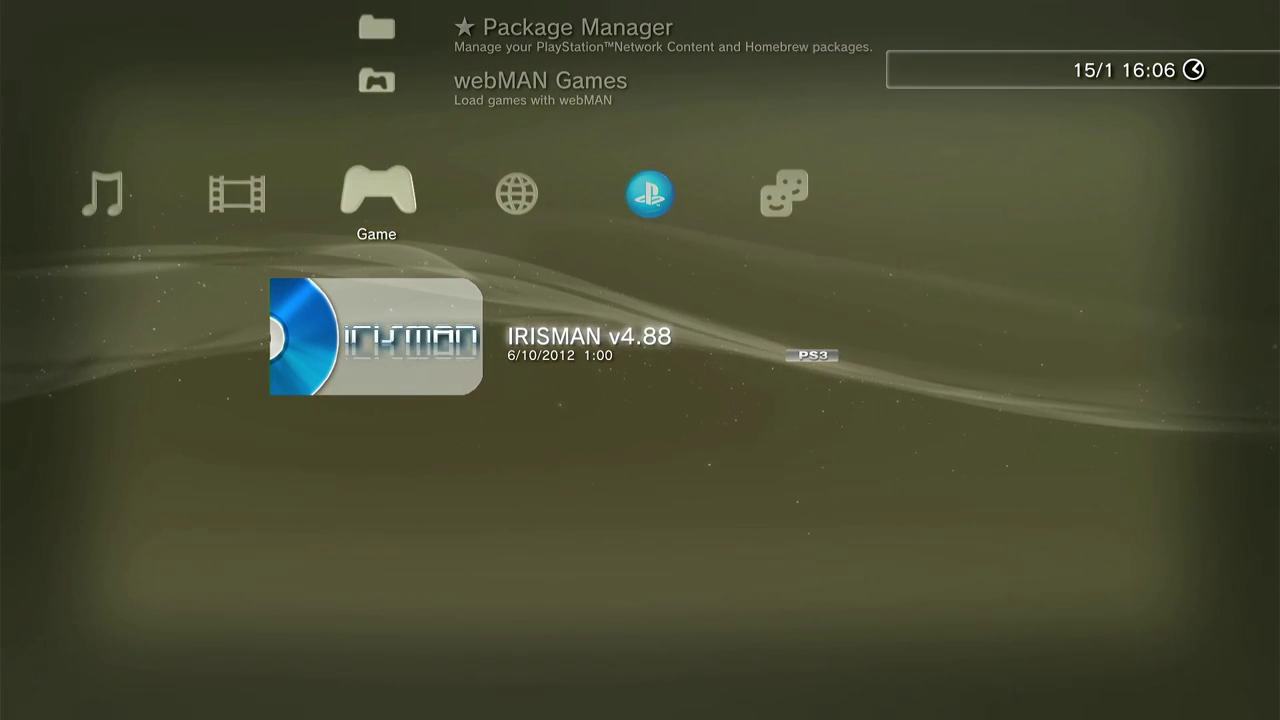
Step: Open webMAN Setup inside the webMAN Games folder
key(Up)
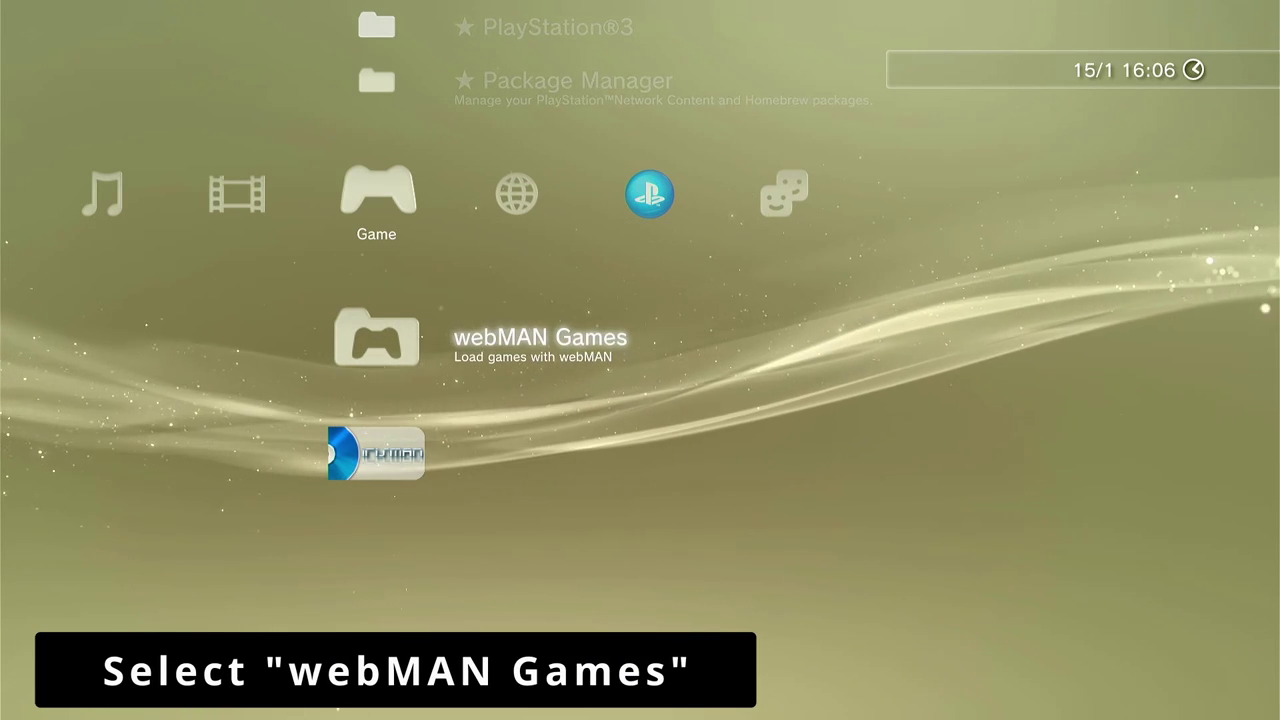
key(Return)
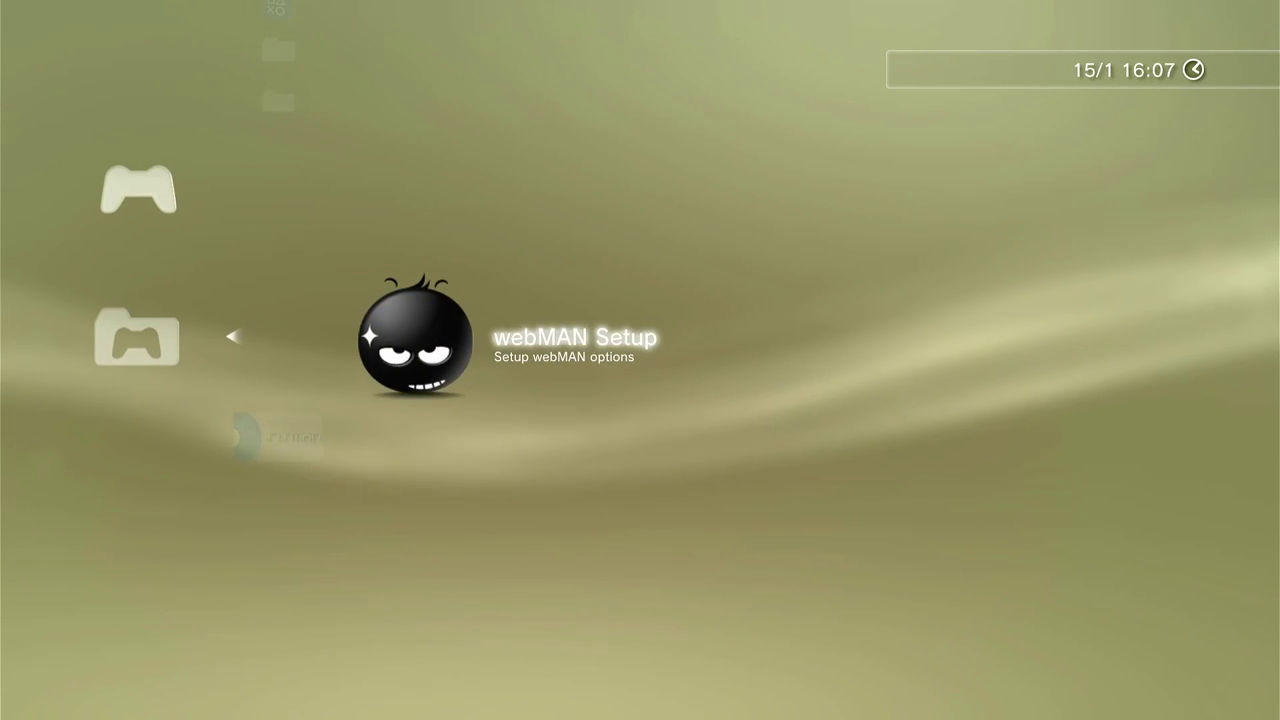
key(Return)
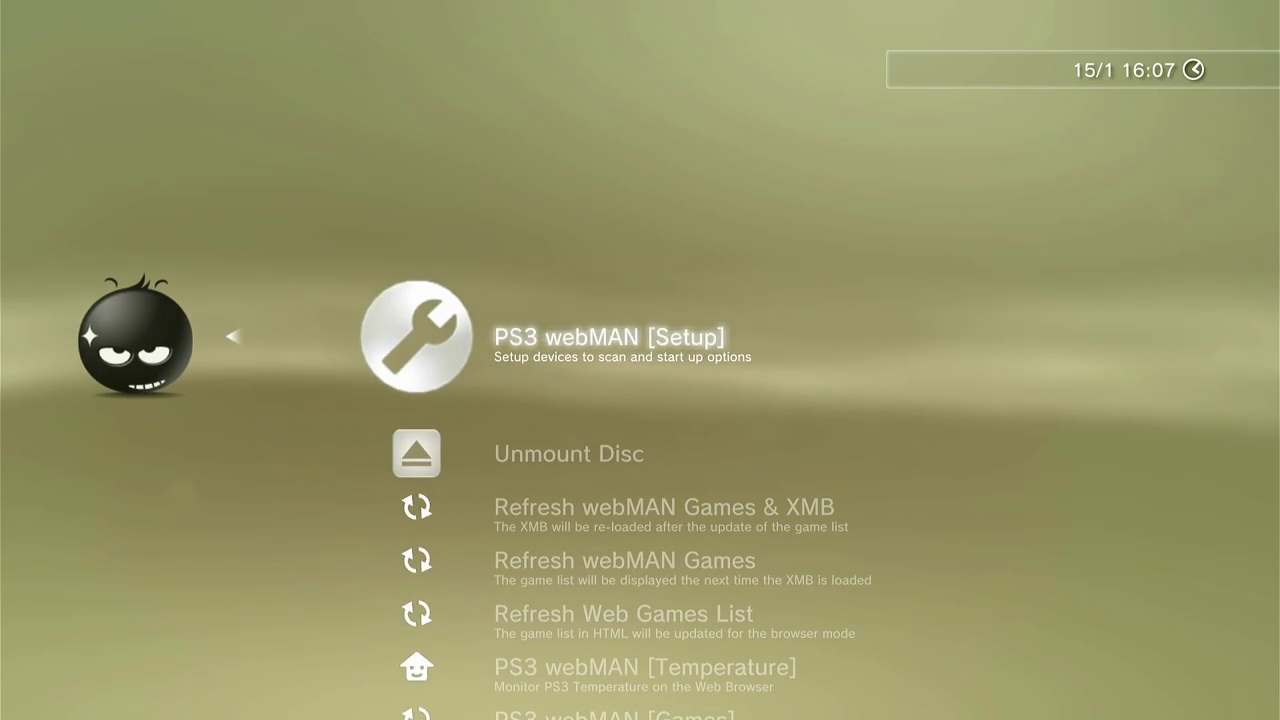
Step: Open the Update webMAN MOD entry near the end of the webMAN Setup list
key(Down)
key(Down)
key(Down)
key(Down)
key(Down)
key(Down)
key(Down)
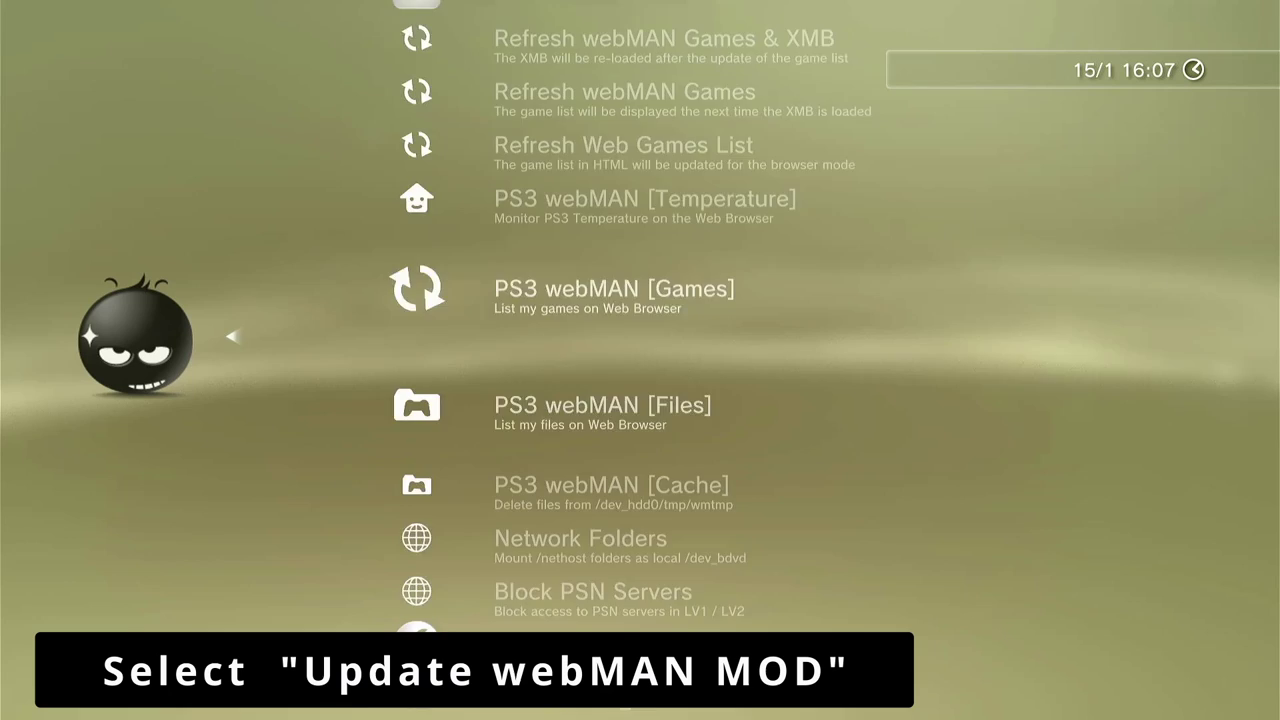
key(Down)
key(Down)
key(Down)
key(Down)
key(Down)
key(Down)
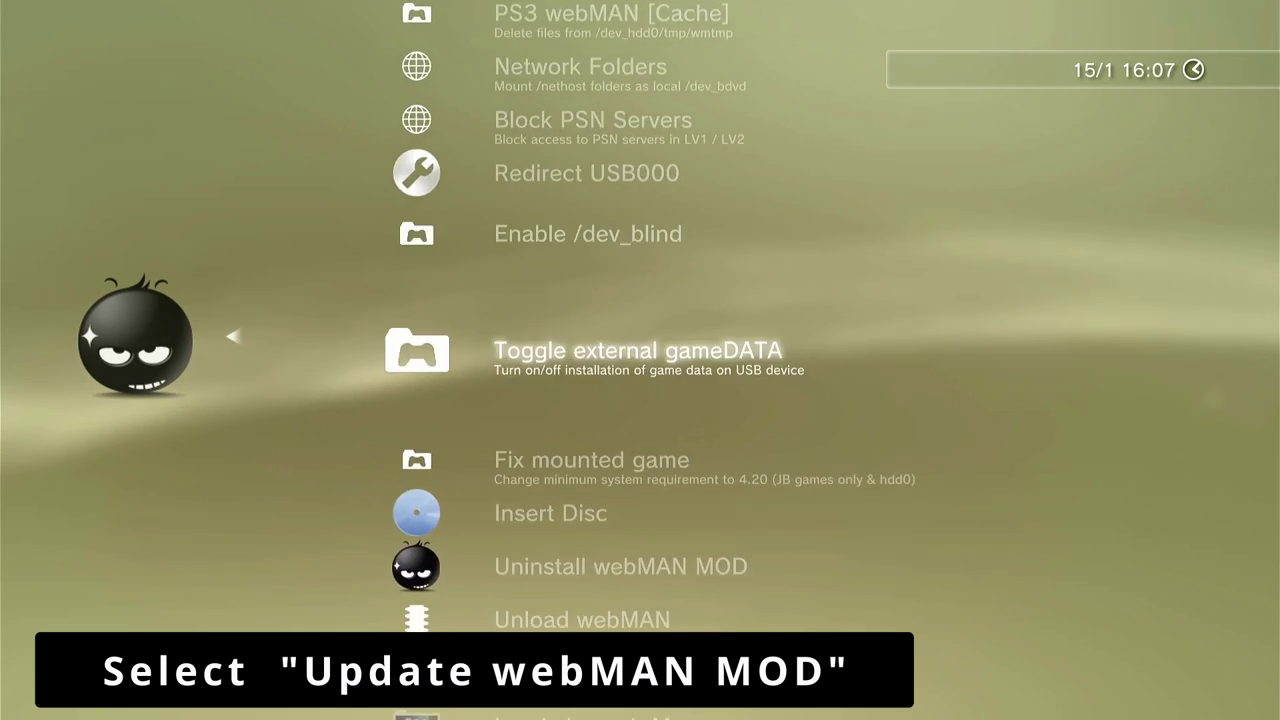
key(Down)
key(Down)
key(Down)
key(Down)
key(Down)
key(Down)
key(Down)
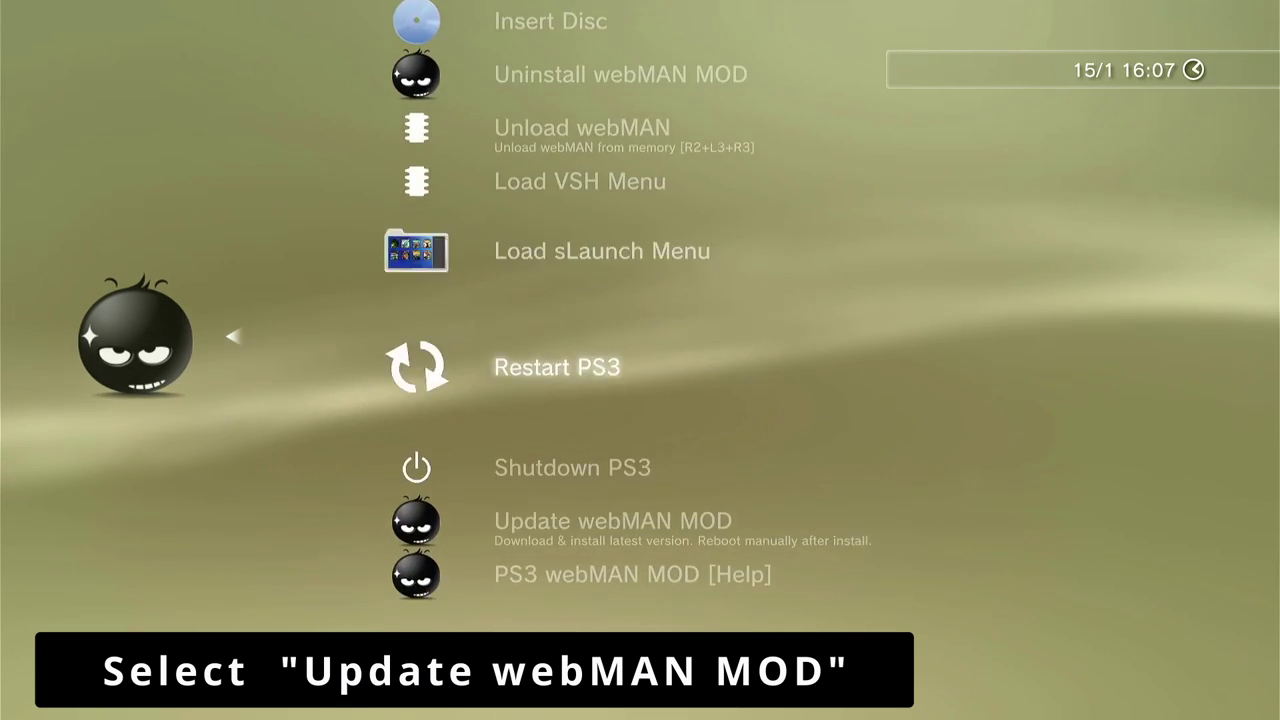
key(Down)
key(Down)
key(Down)
key(Up)
key(Return)
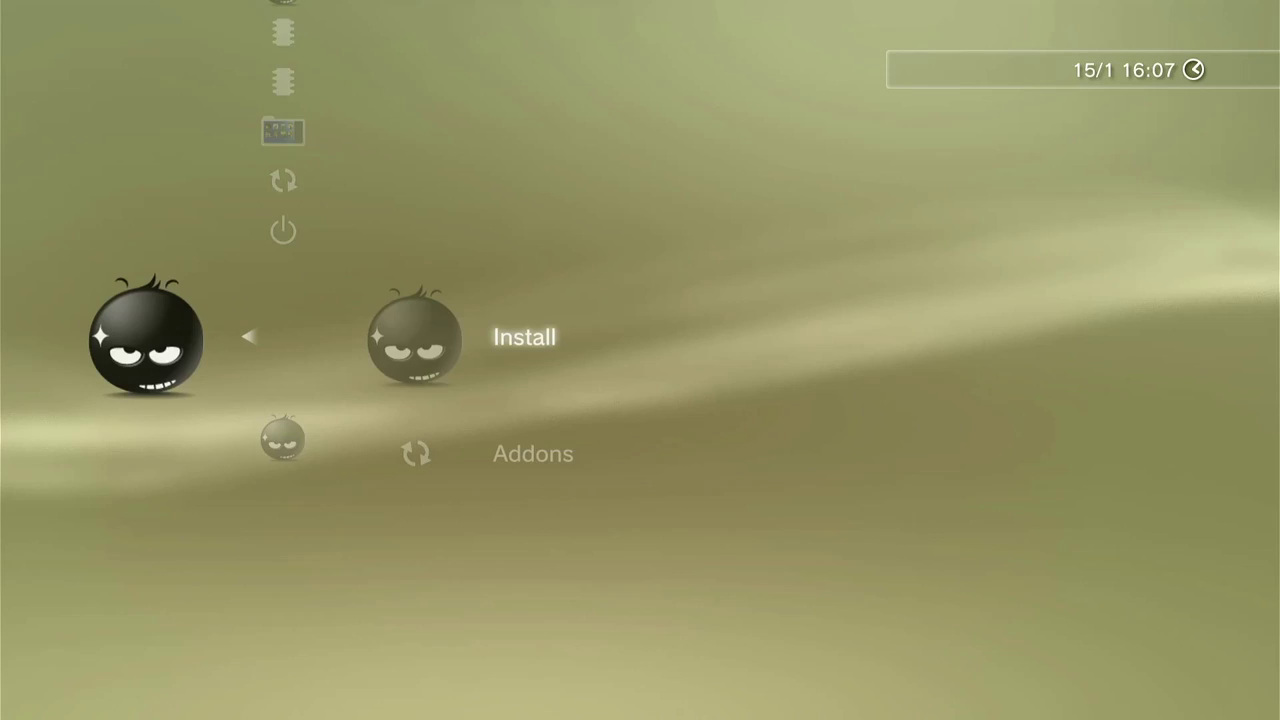
Step: Download and install the webMAN MOD update, accepting the software download, and return to the Game category
key(Return)
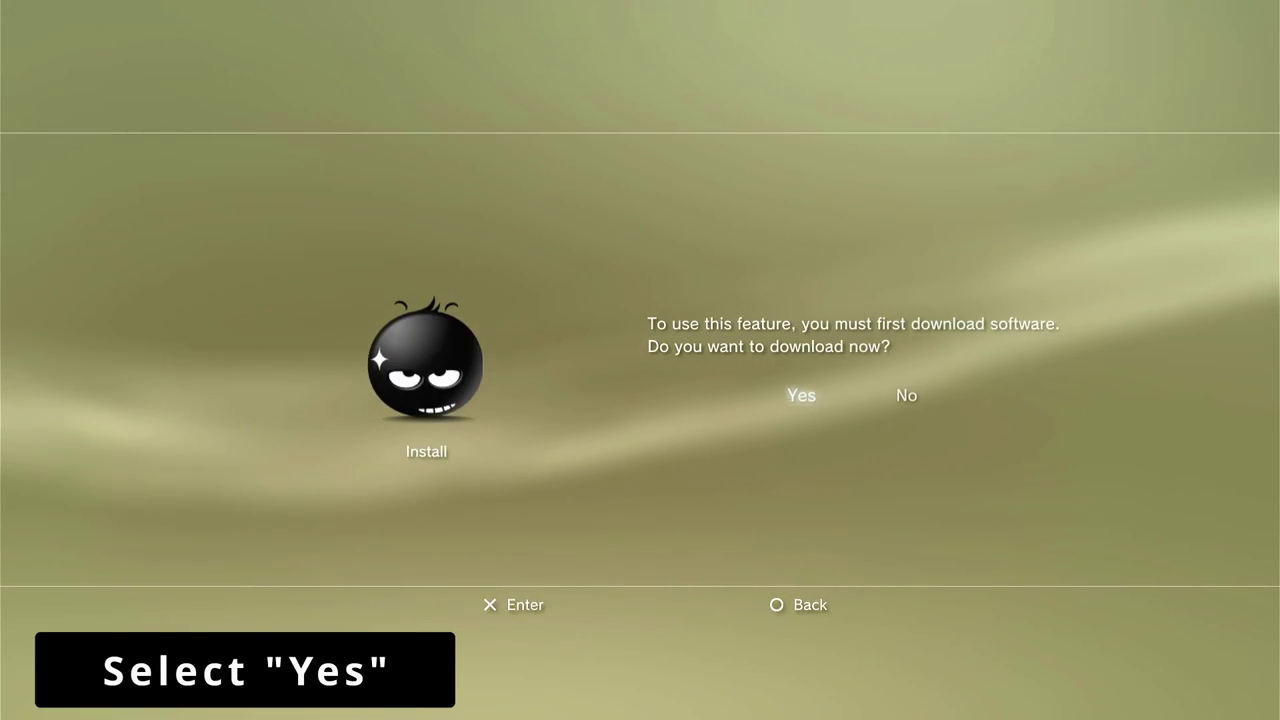
key(Return)
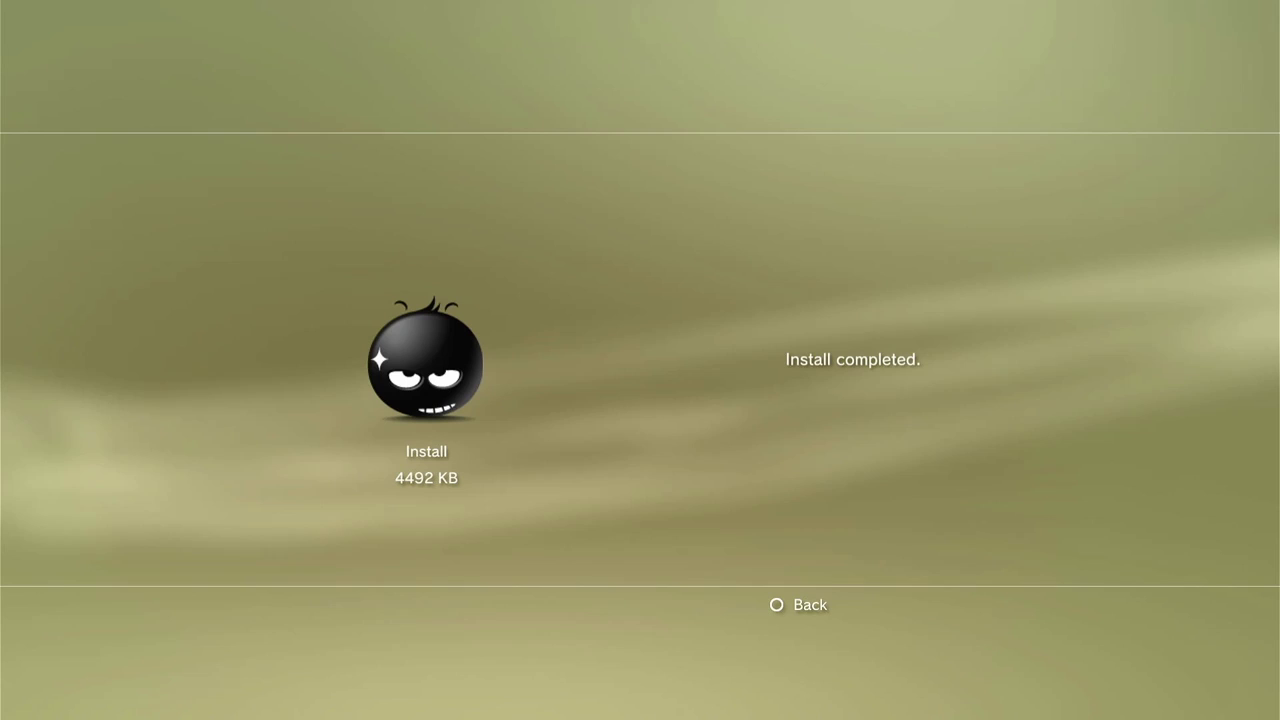
key(Escape)
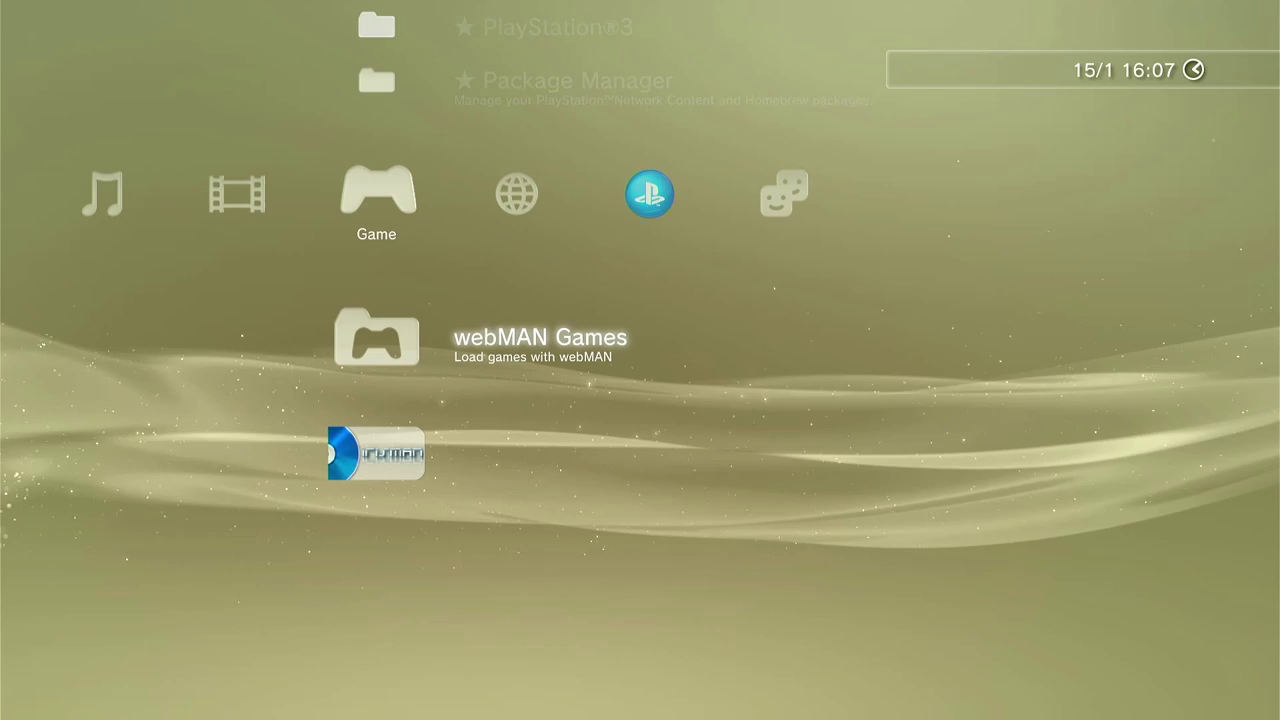
Step: Restart the PS3 using Power Options in the tools folder of the Network category
key(Right)
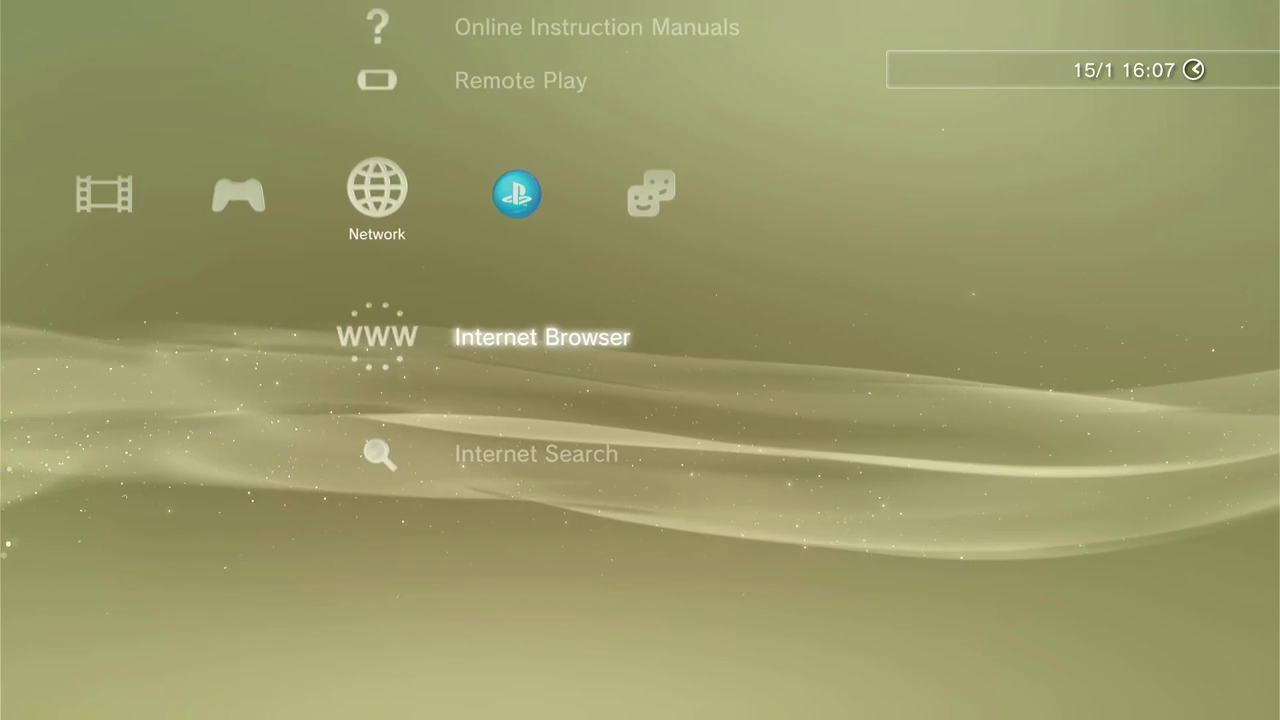
key(Up)
key(Up)
key(Up)
key(Return)
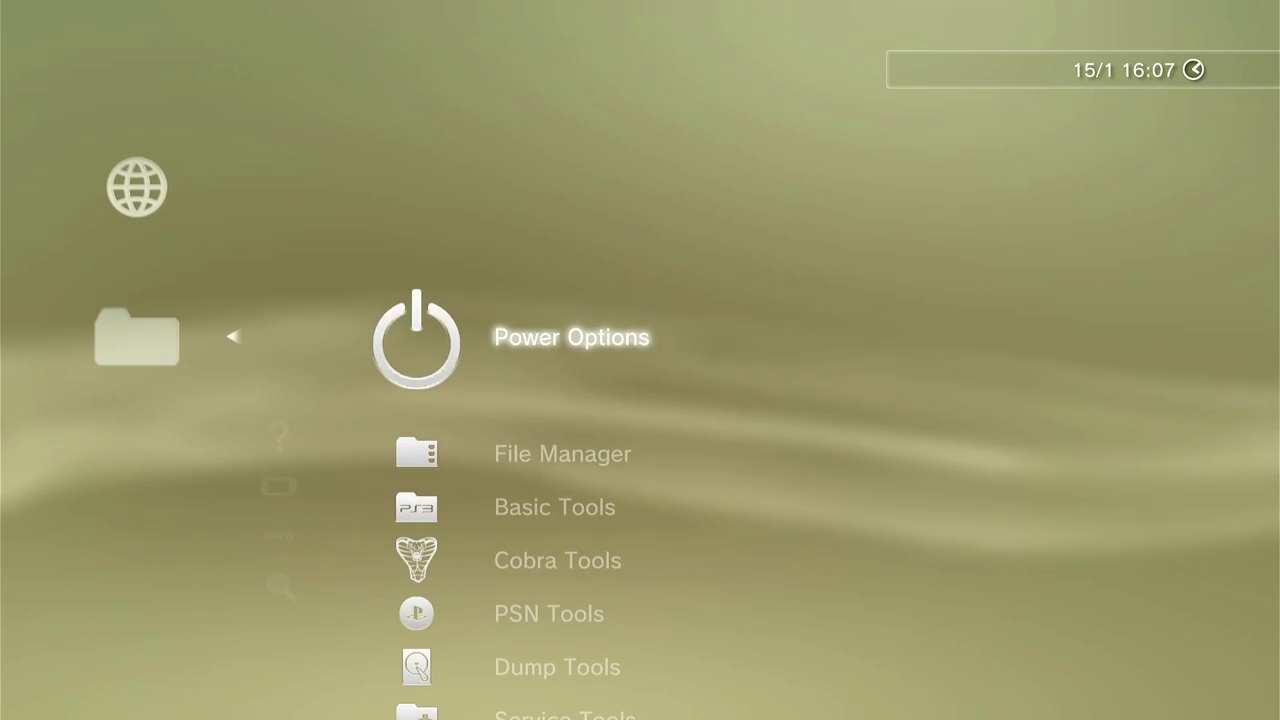
key(Return)
key(Down)
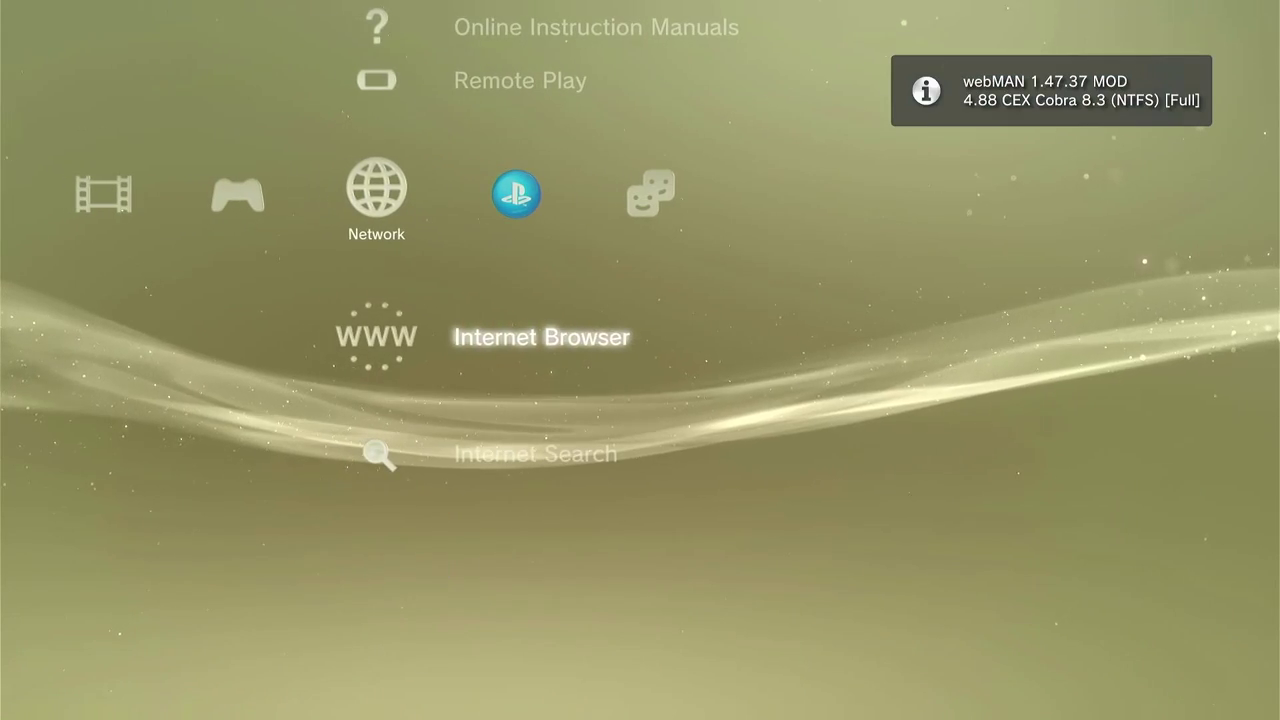
Step: Open the webMAN MOD setup page through webMAN Setup in the webMAN Games folder
key(Left)
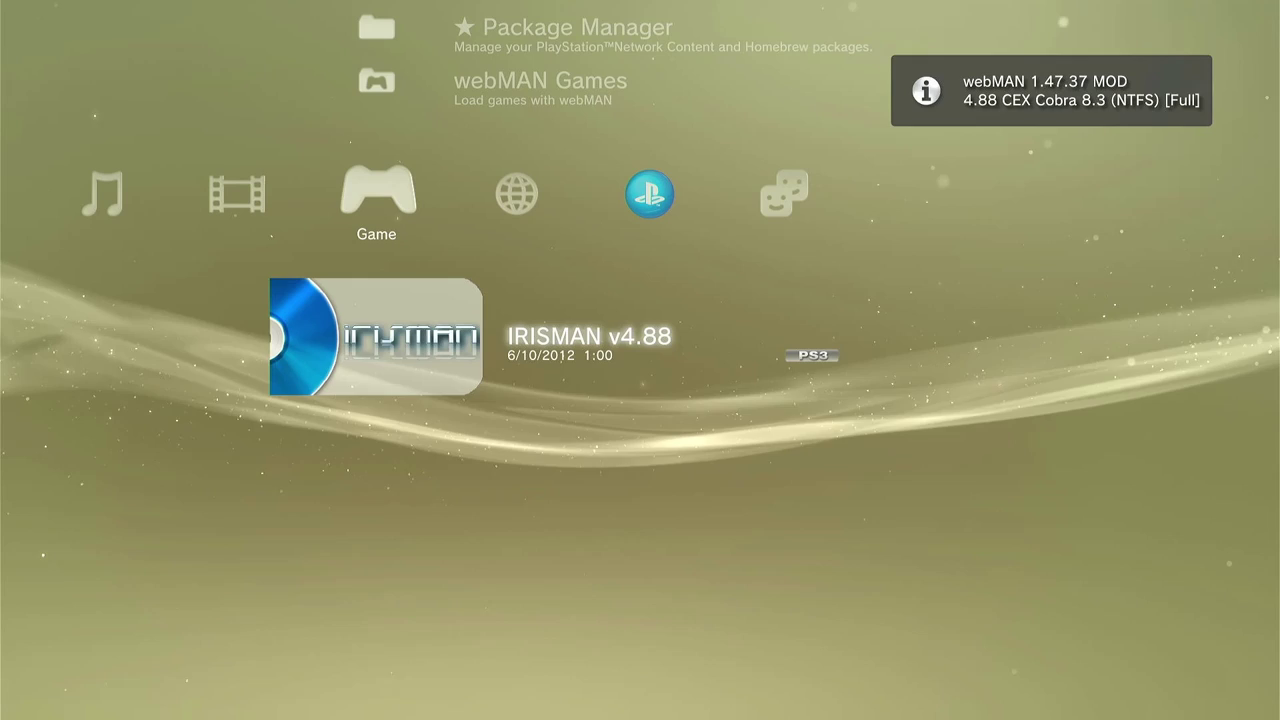
key(Up)
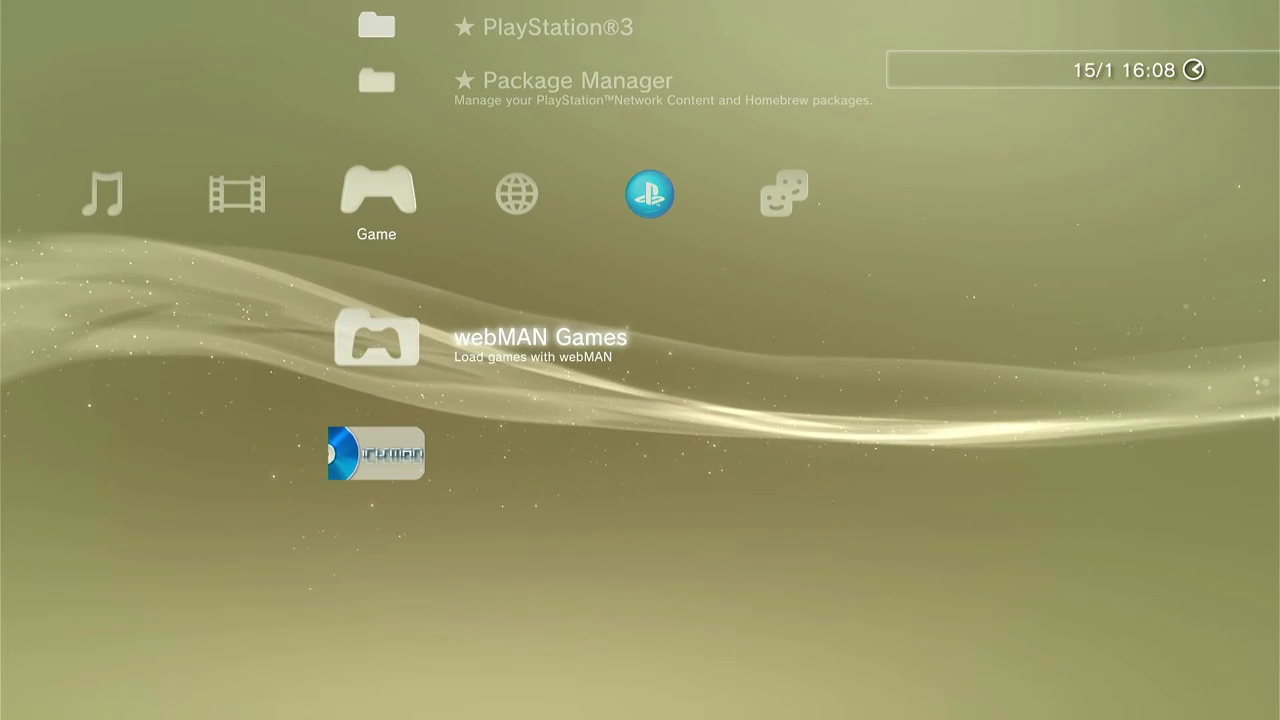
key(Return)
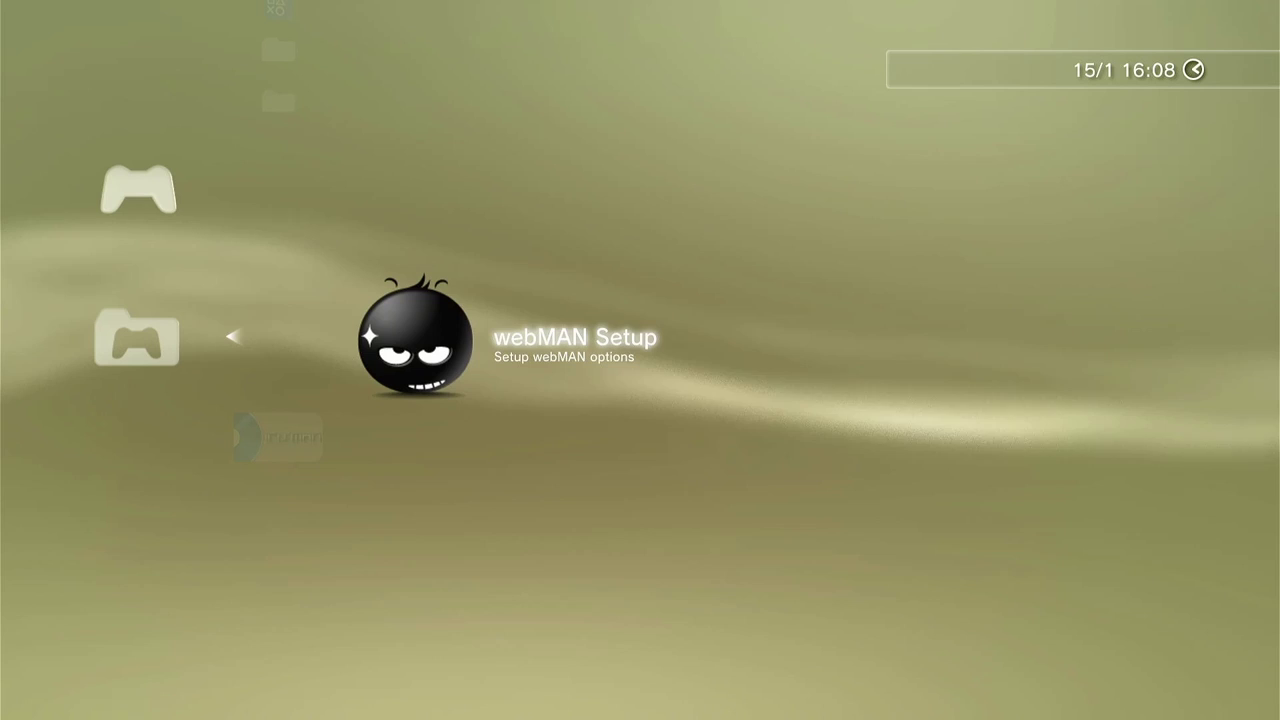
key(Return)
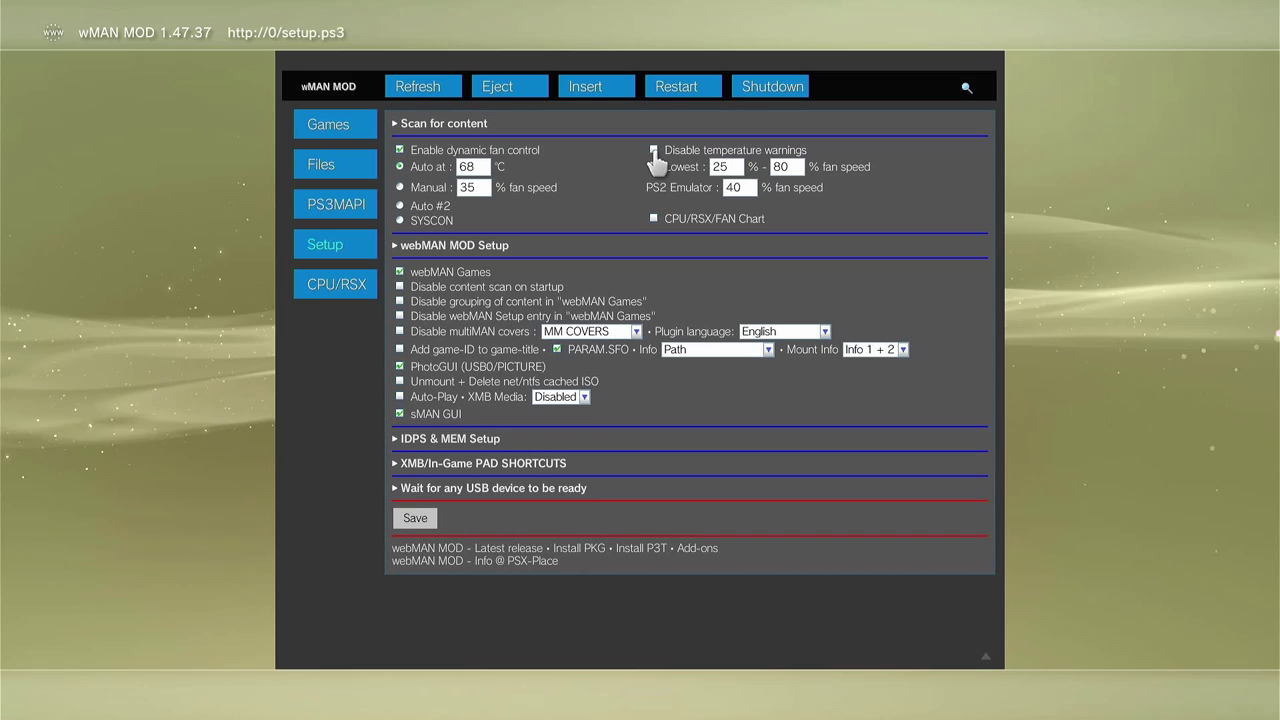
Step: Expand the Scan for content and webMAN MOD Setup sections in turn to examine their options, collapsing each one again
click(447, 133)
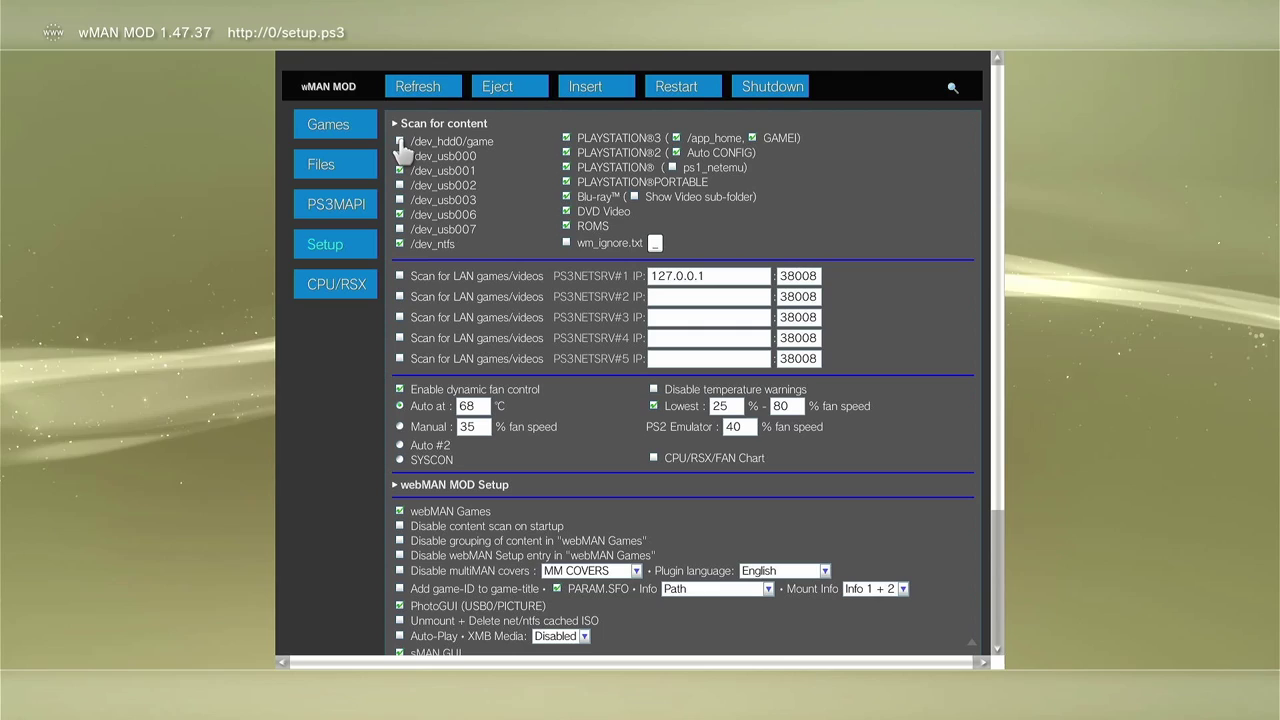
click(446, 127)
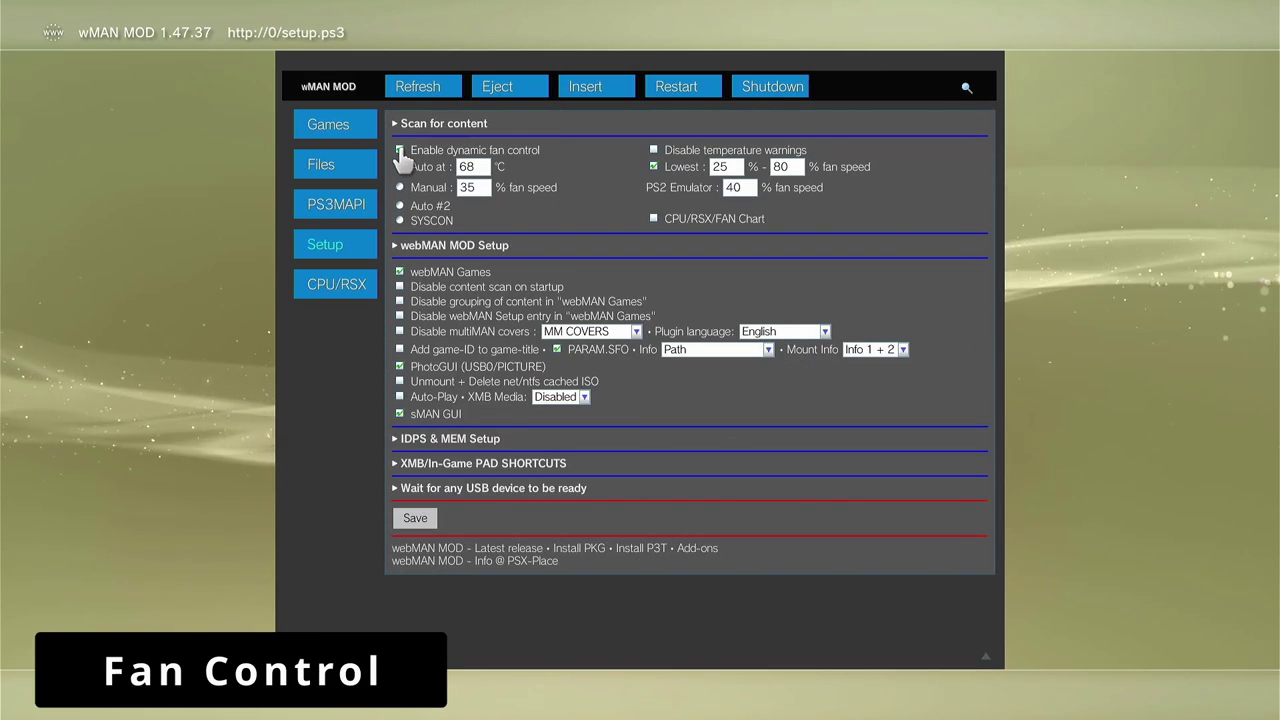
click(455, 246)
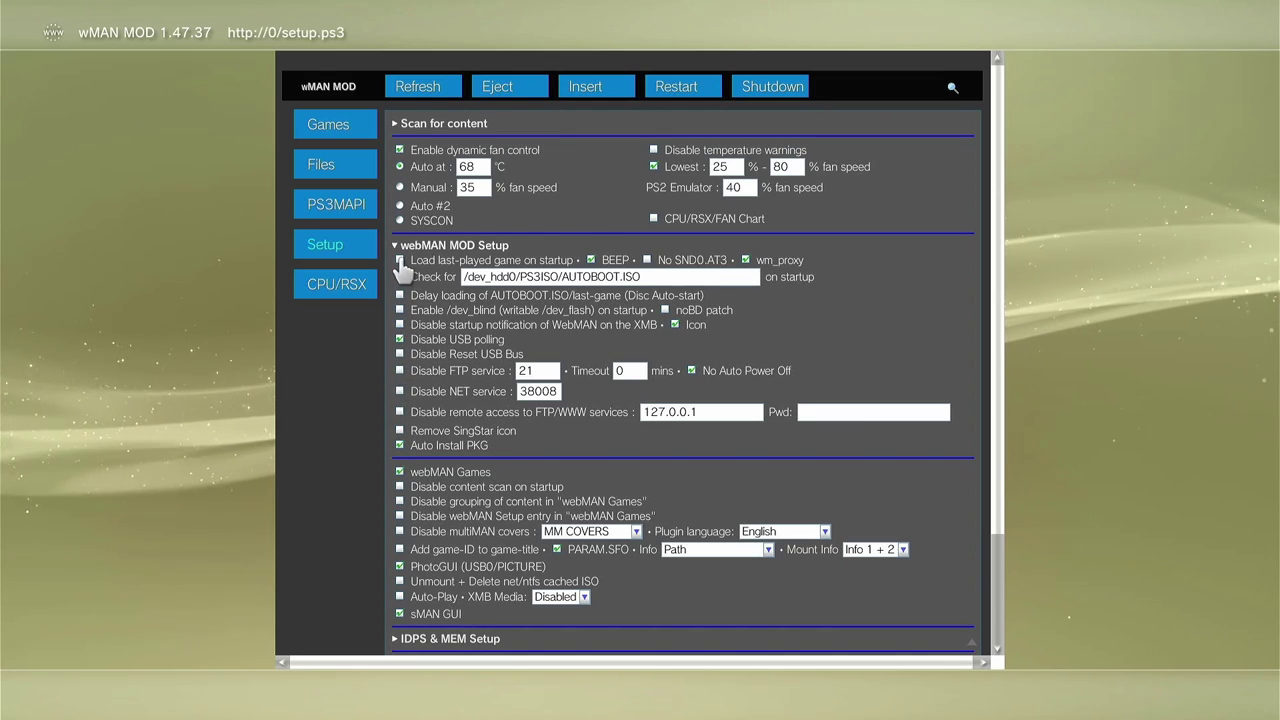
click(458, 247)
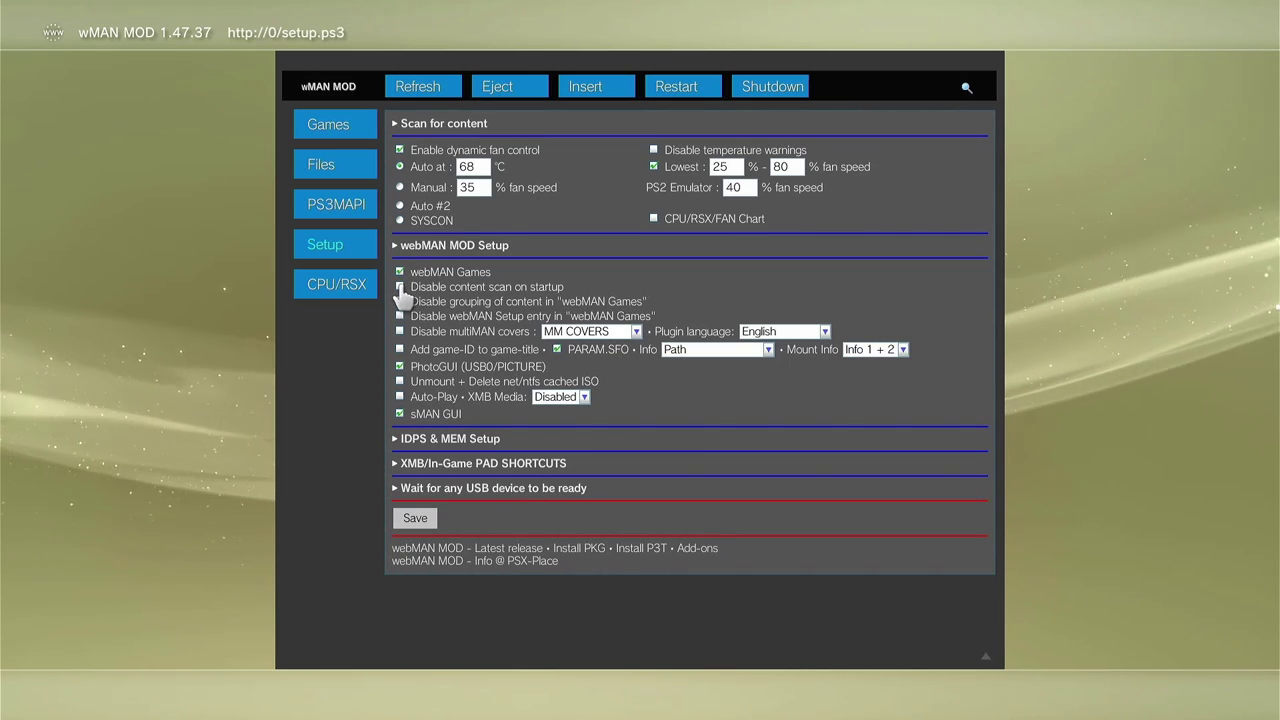
Step: Expand the IDPS & MEM Setup, XMB/In-Game PAD SHORTCUTS and USB device wait sections in turn to examine their options, collapsing each again
click(450, 440)
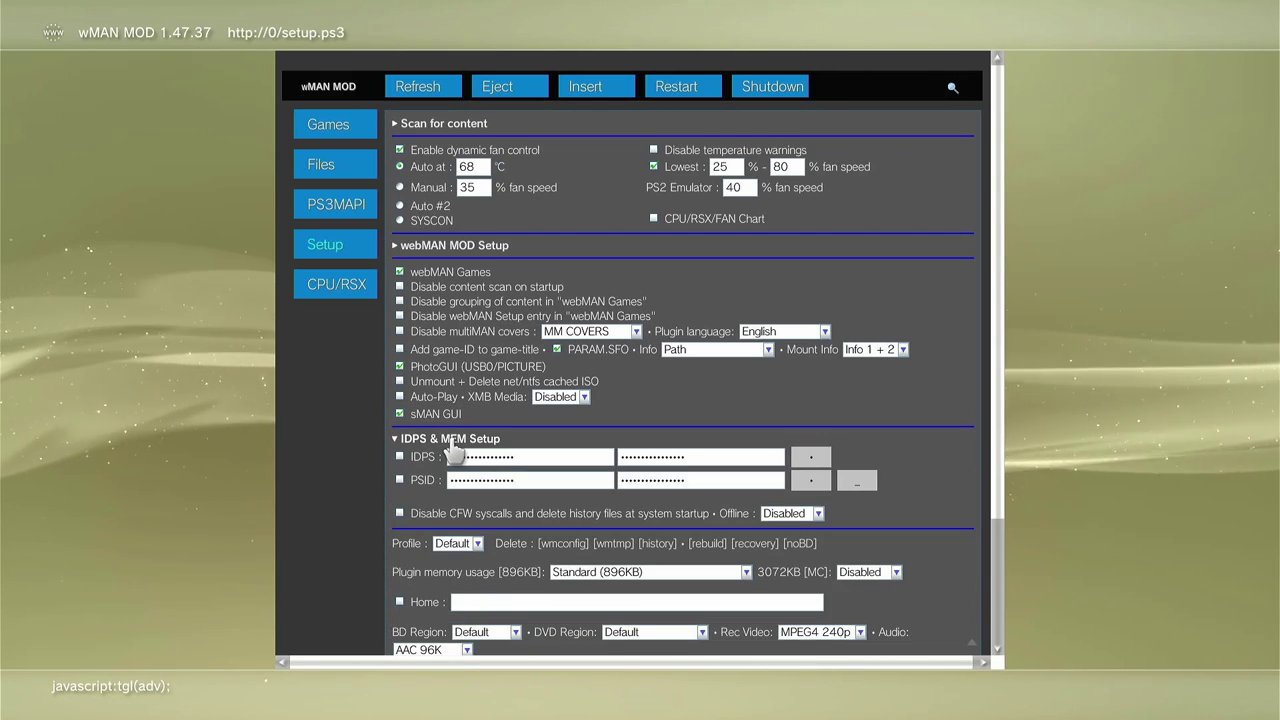
click(450, 445)
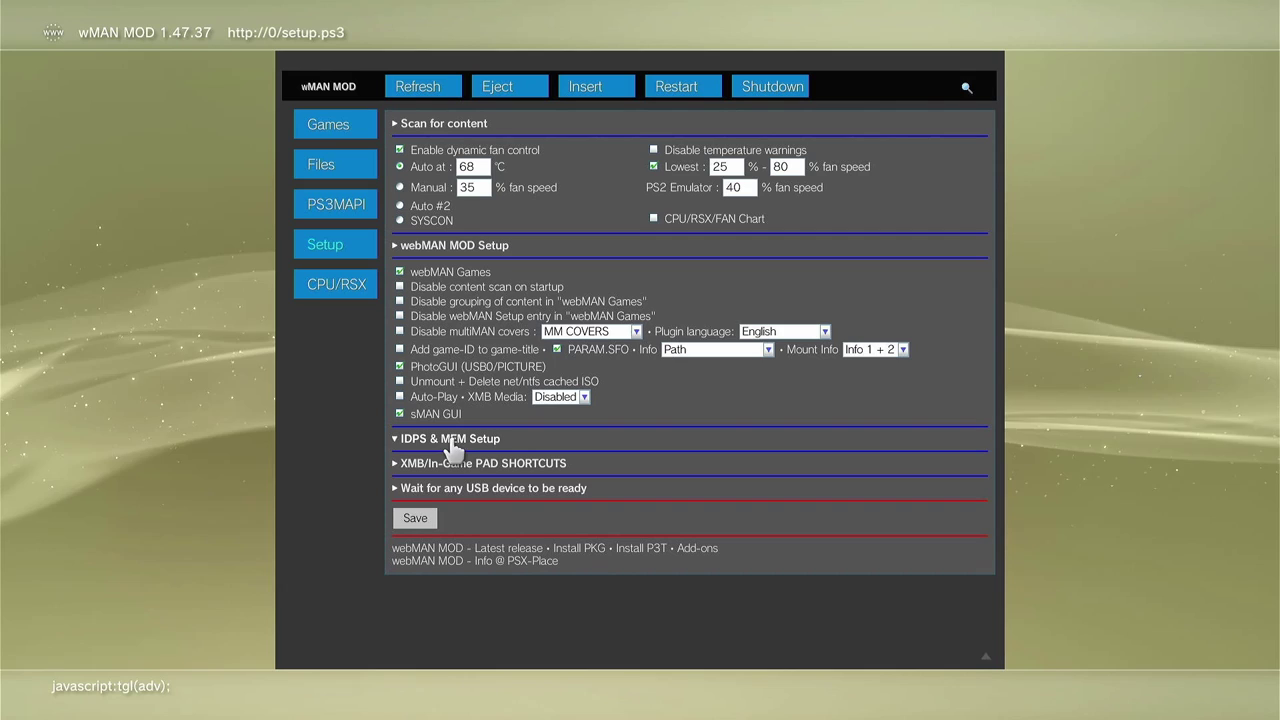
click(482, 465)
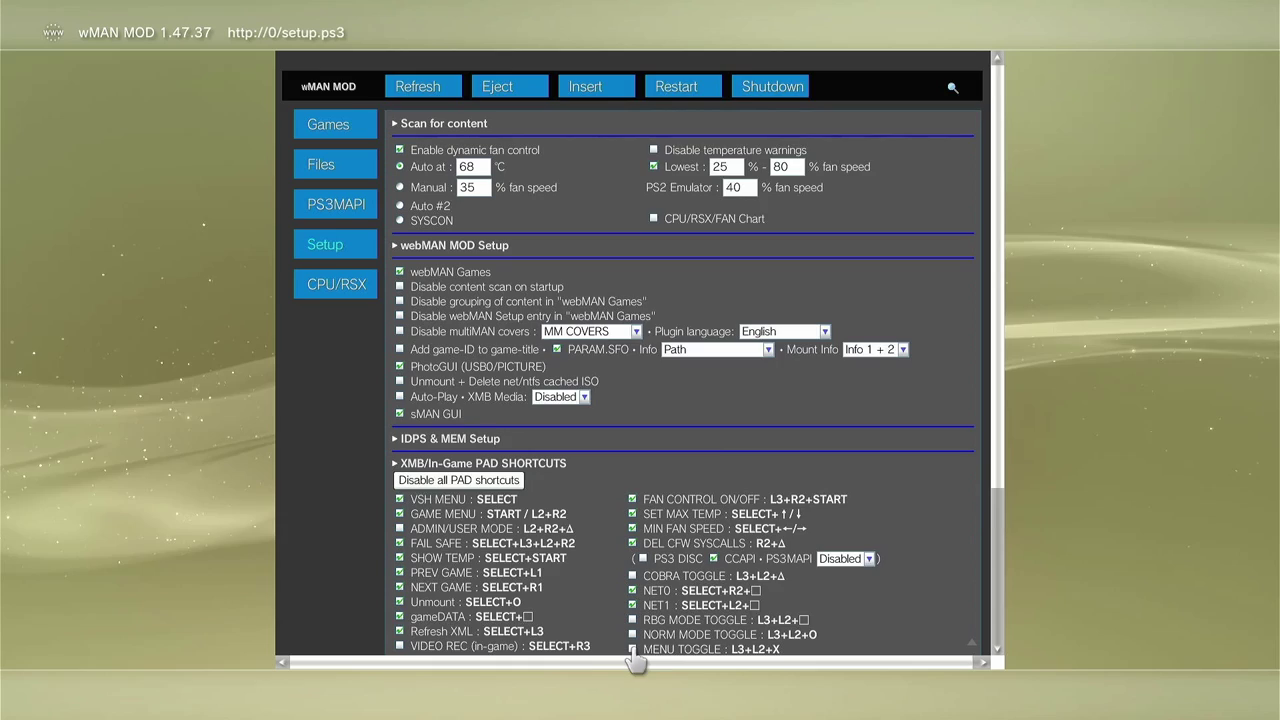
scroll(632, 660, down, 1)
scroll(610, 640, down, 1)
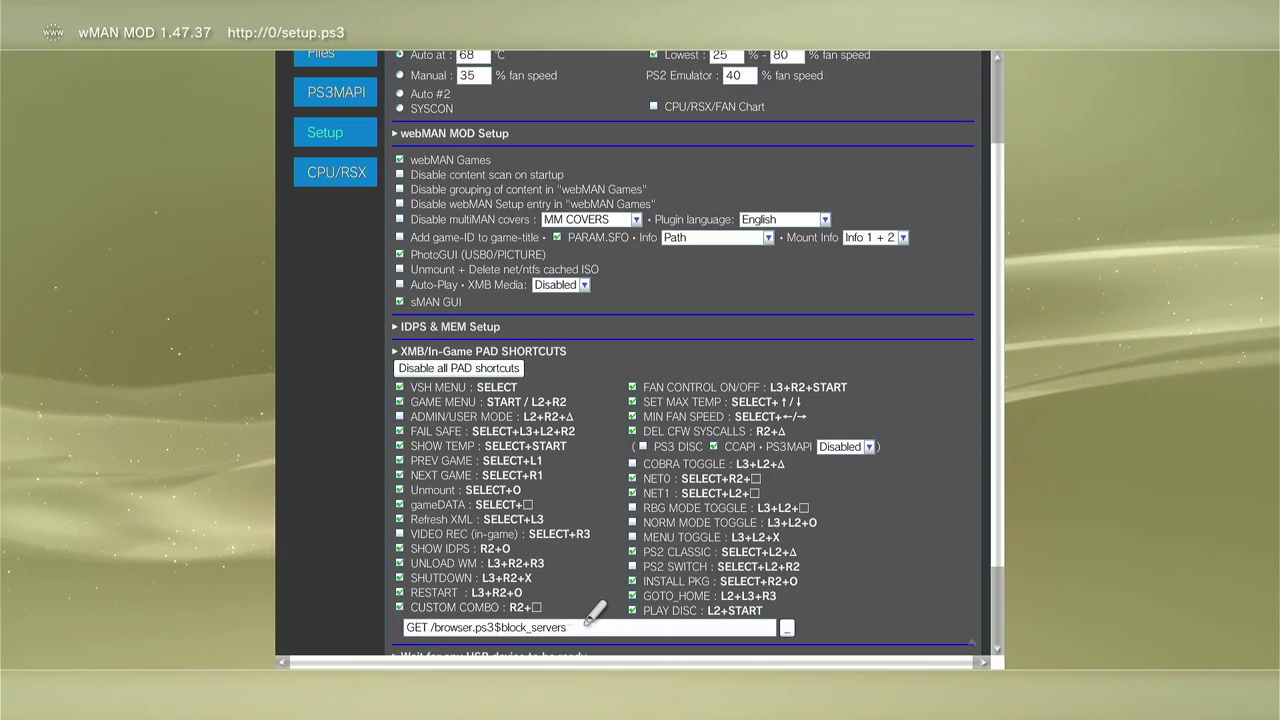
click(590, 620)
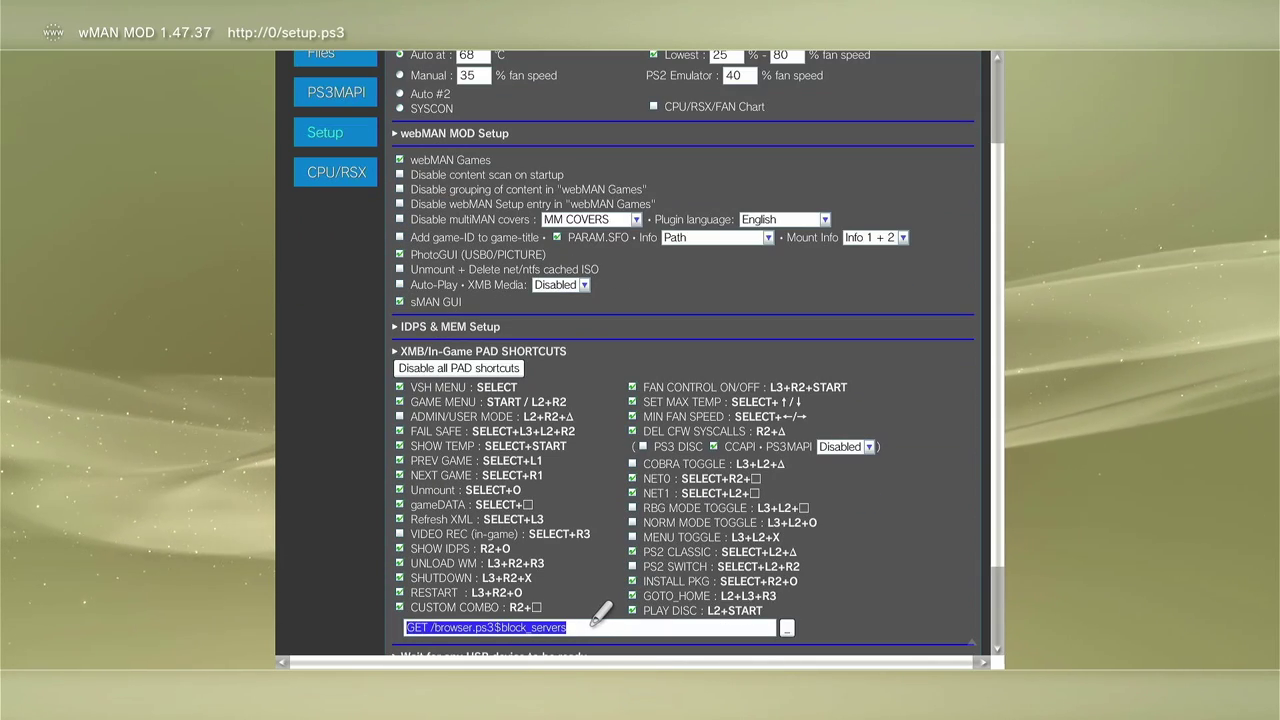
click(626, 622)
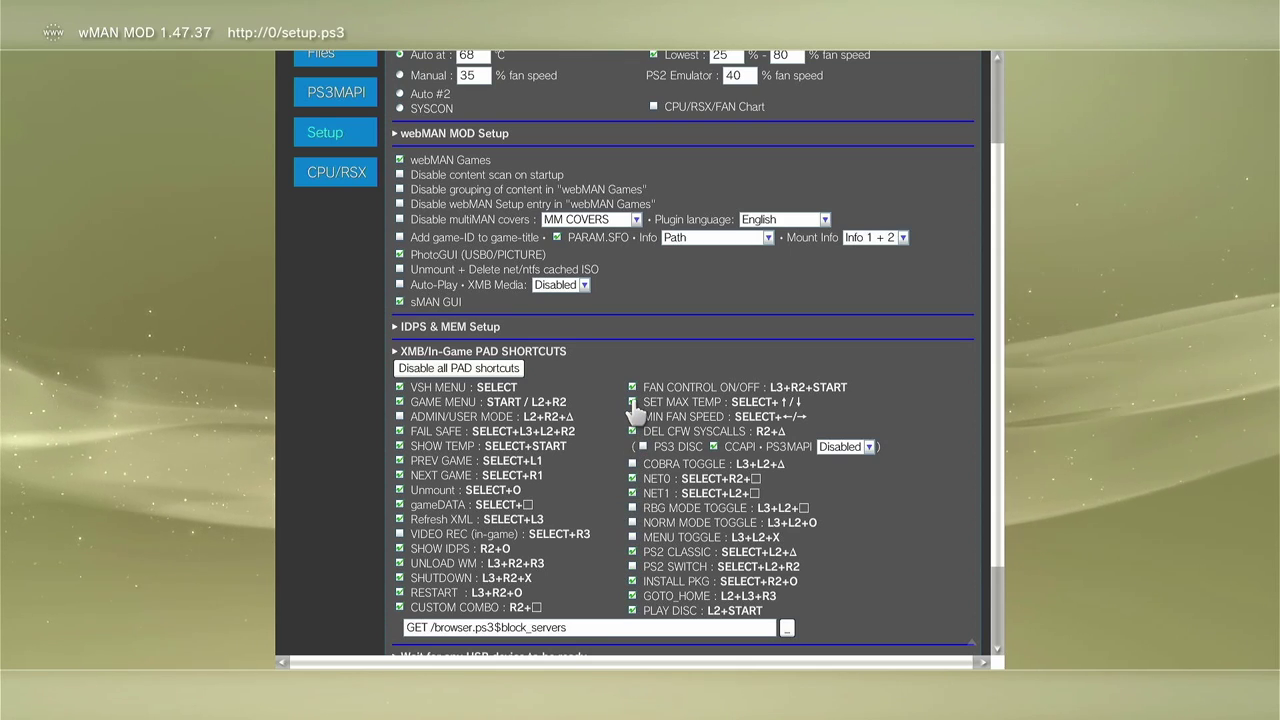
click(484, 352)
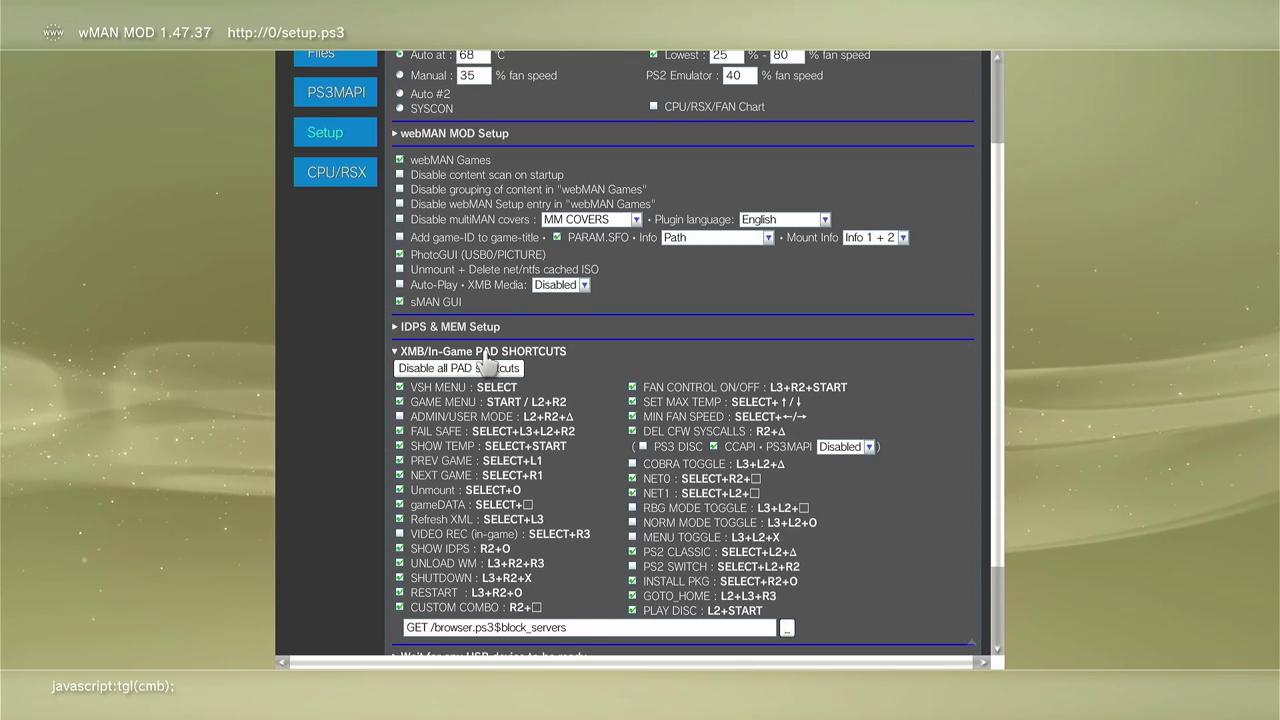
click(485, 353)
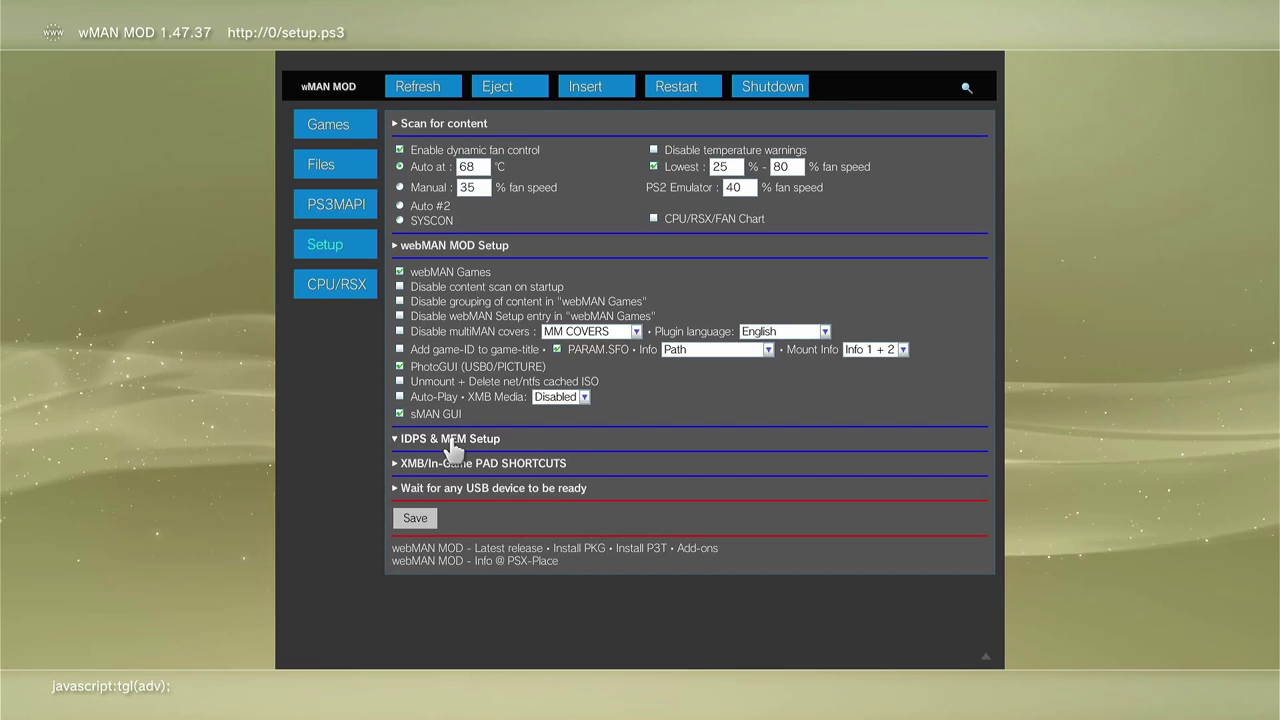
click(495, 490)
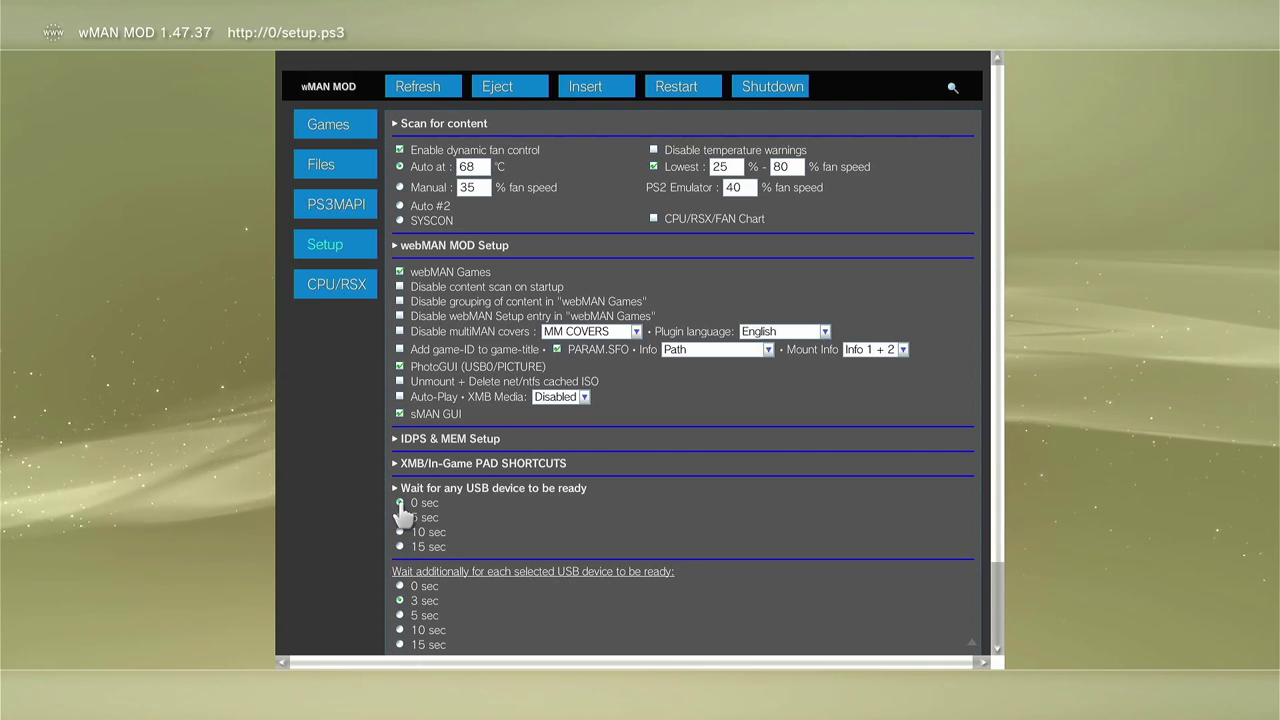
click(497, 488)
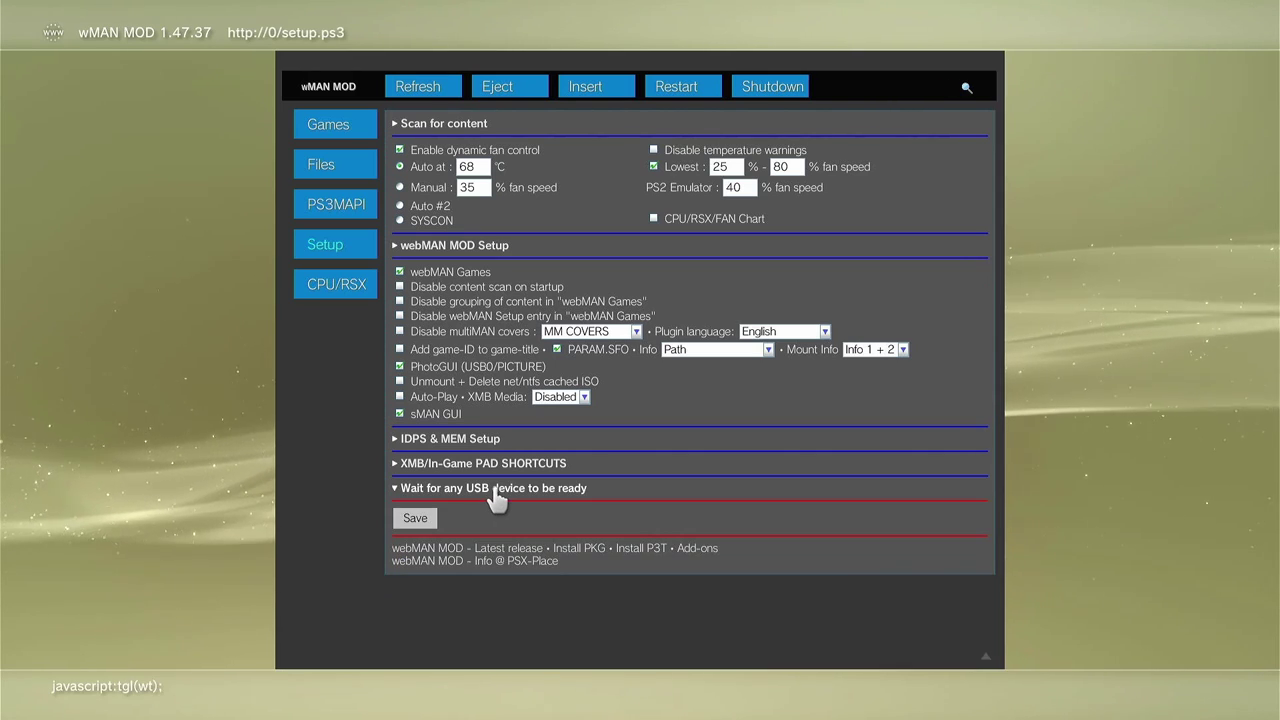
Step: Save the webMAN MOD settings and restart the PS3 from the confirmation page
click(415, 519)
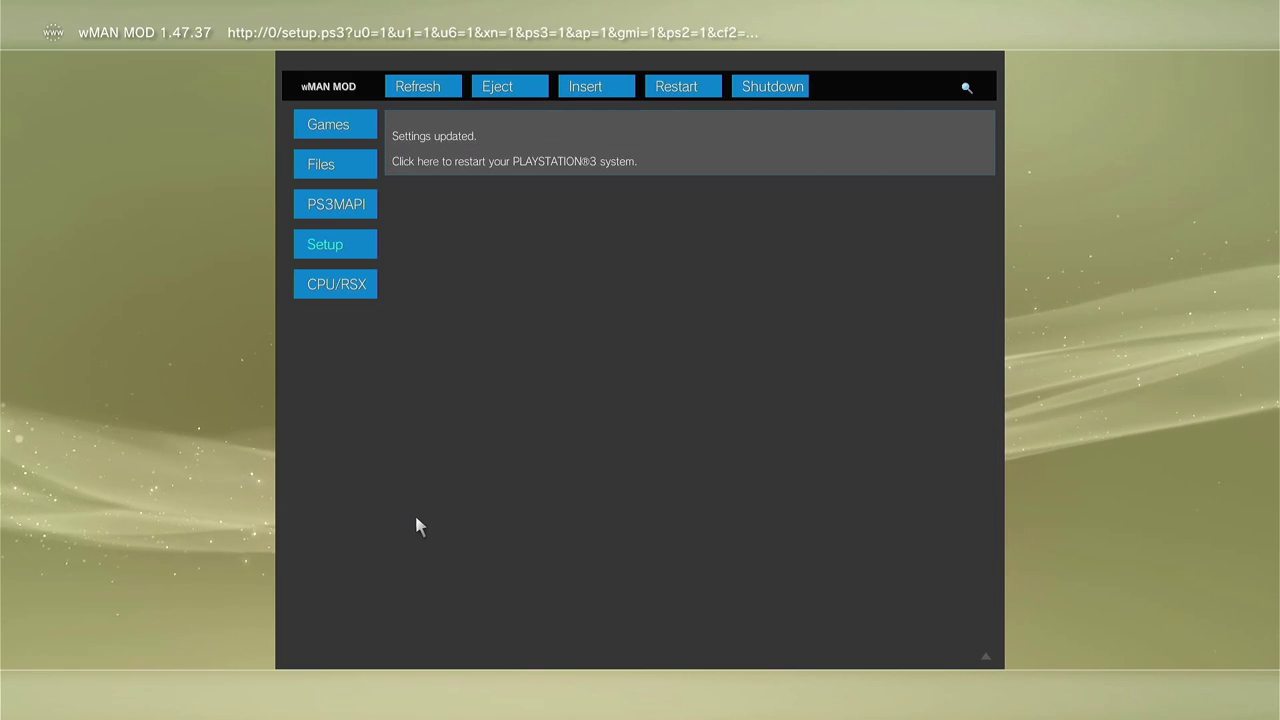
click(428, 166)
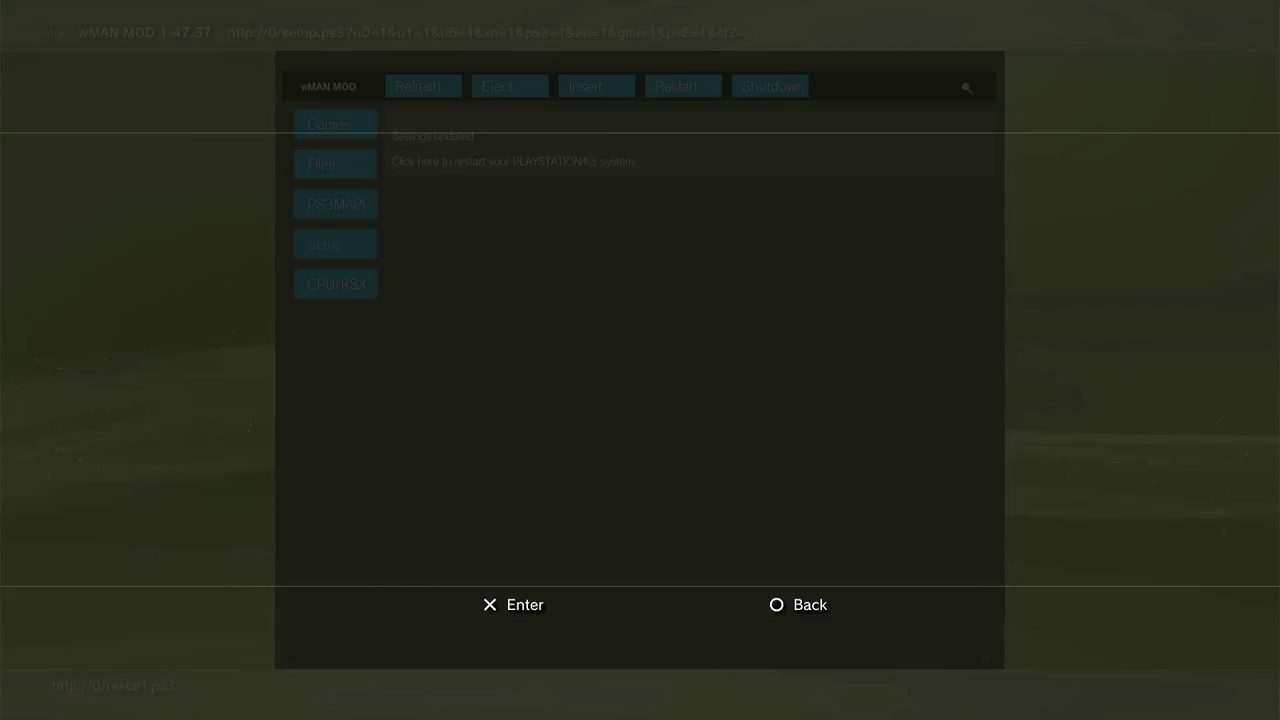
key(Return)
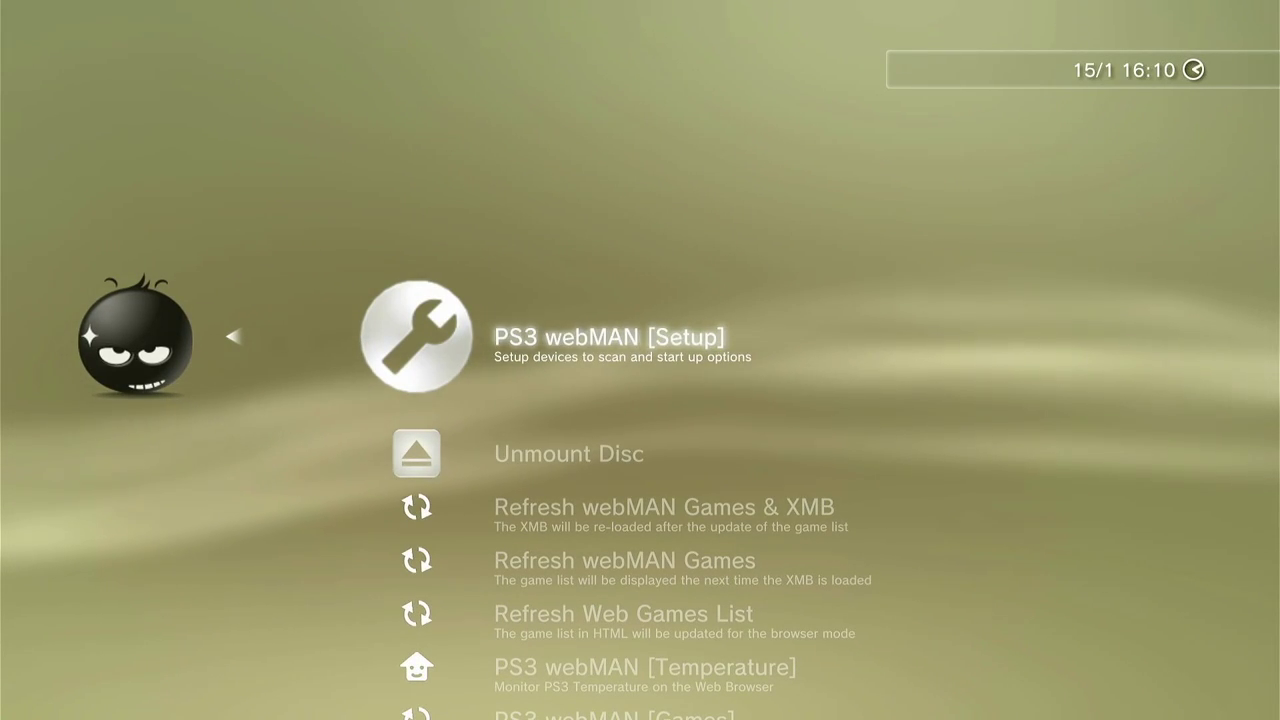
Step: Examine the webMAN MOD tool entries from Setup down to Help, and return to webMAN Games in the Game category
key(Down)
key(Down)
key(Down)
key(Down)
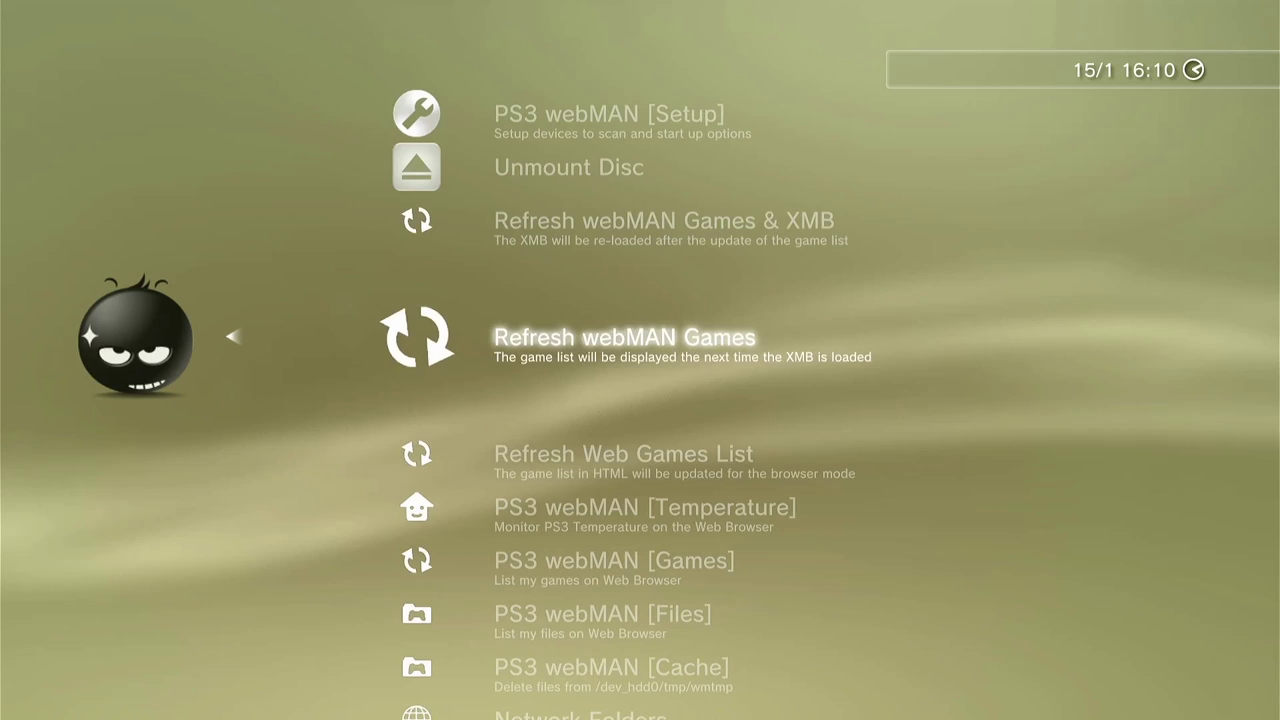
key(Down)
key(Down)
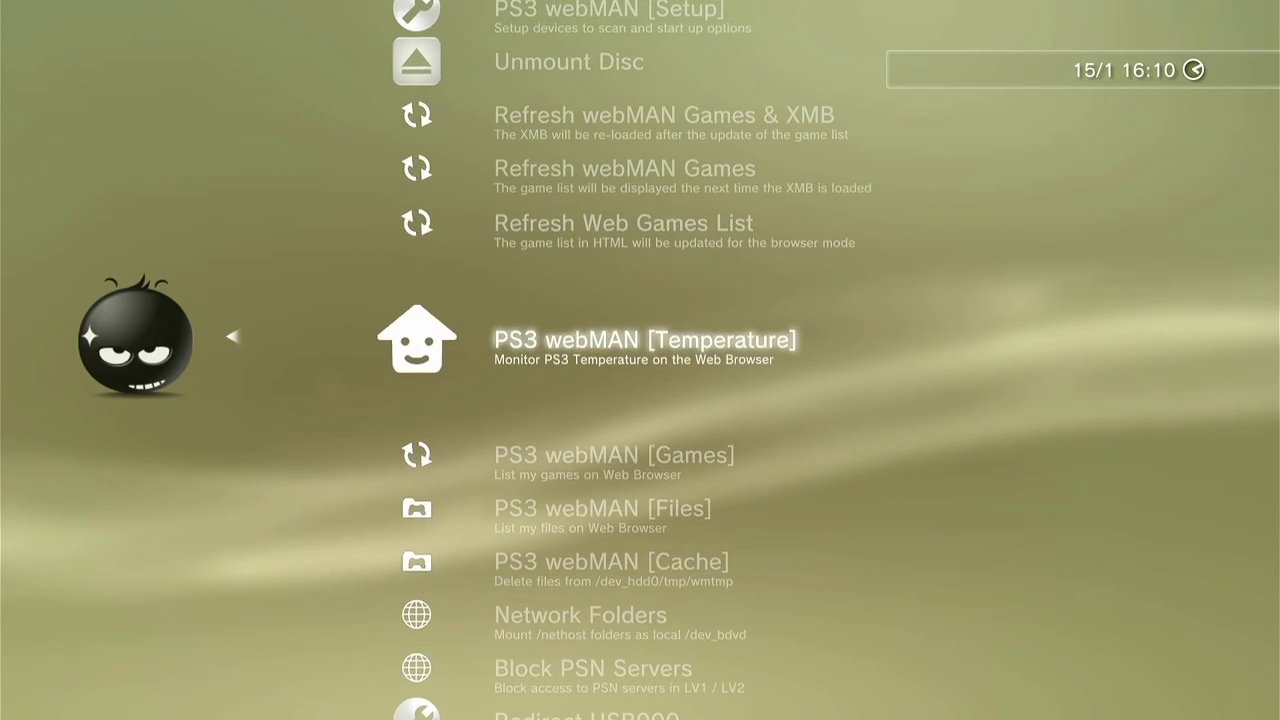
key(Down)
key(Down)
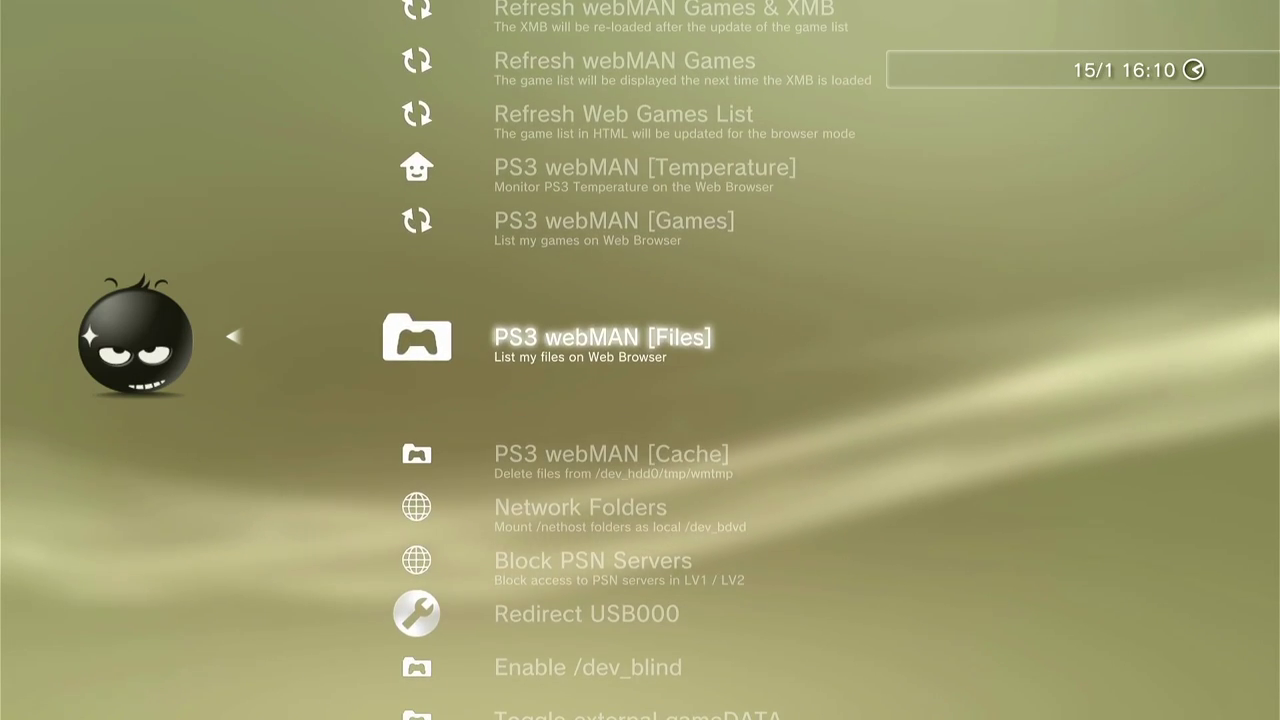
key(Down)
key(Down)
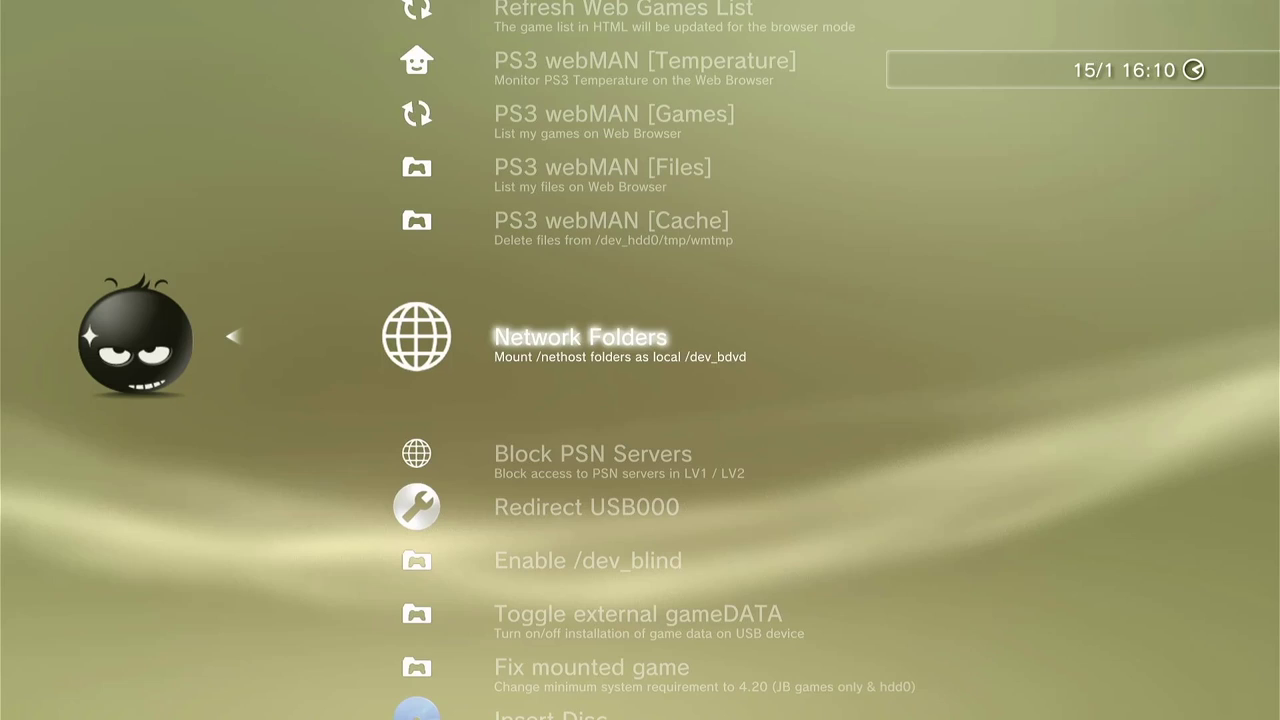
key(Down)
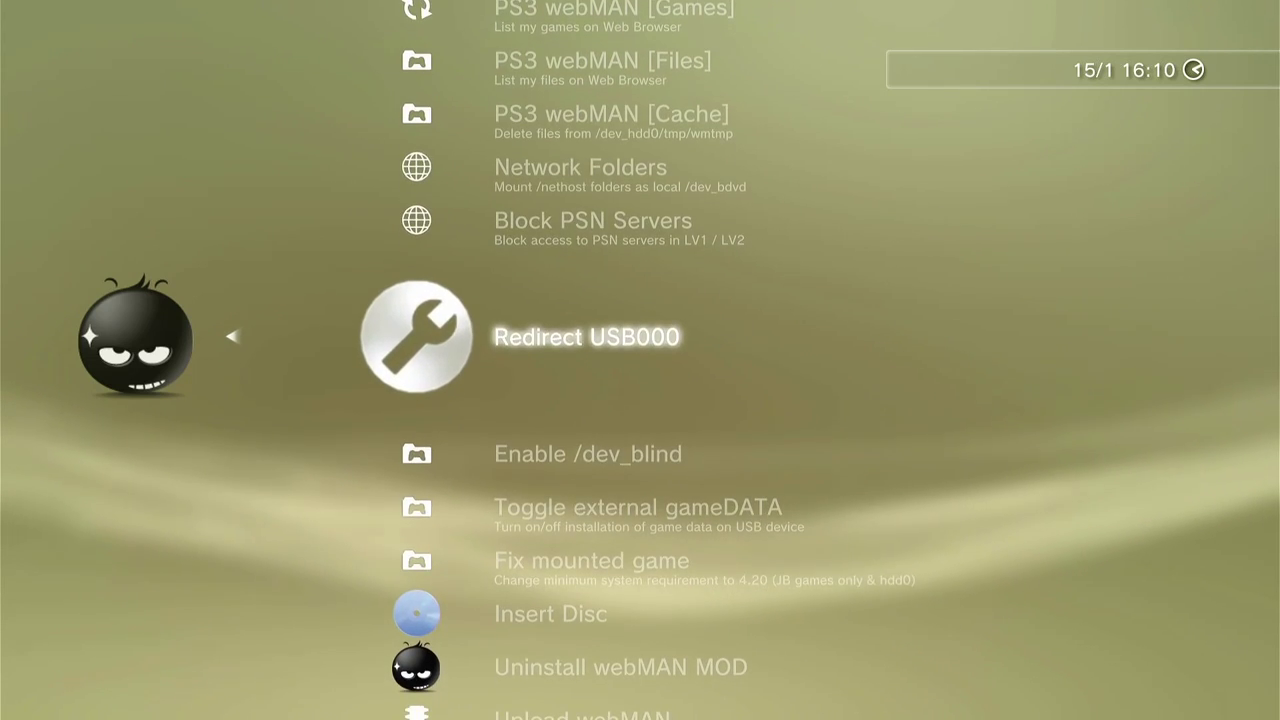
key(Down)
key(Down)
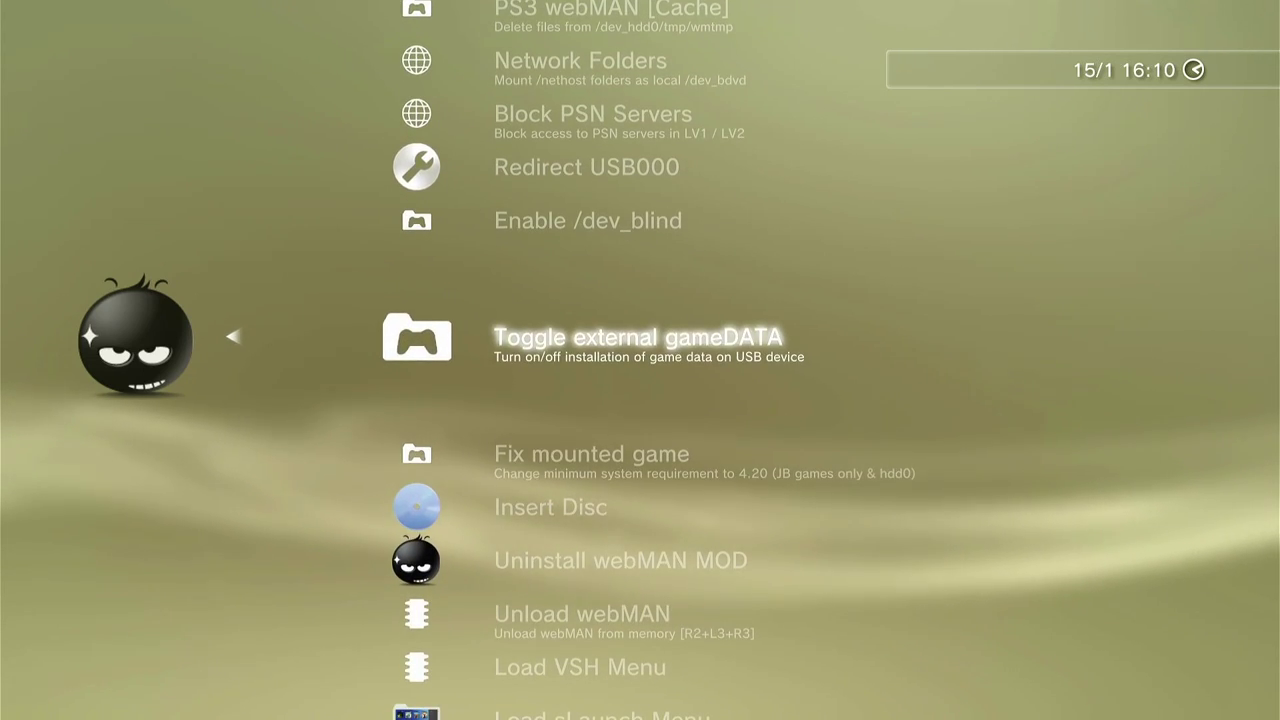
key(Down)
key(Down)
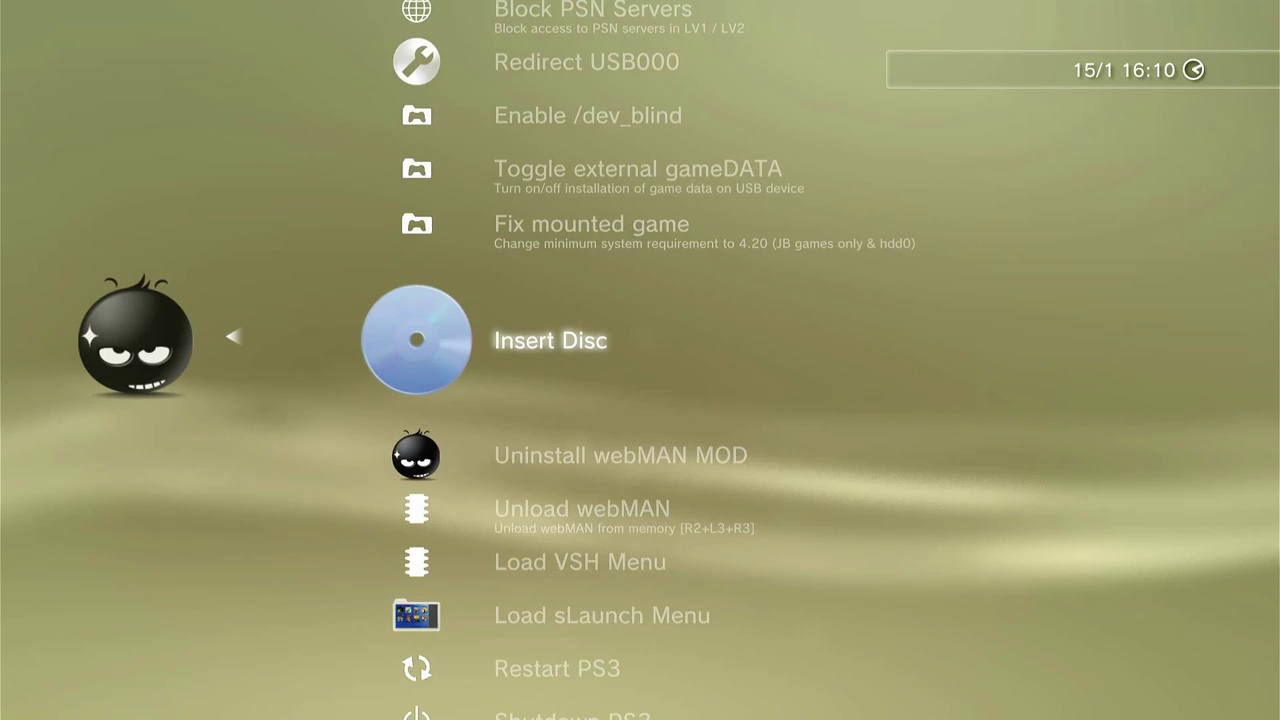
key(Down)
key(Down)
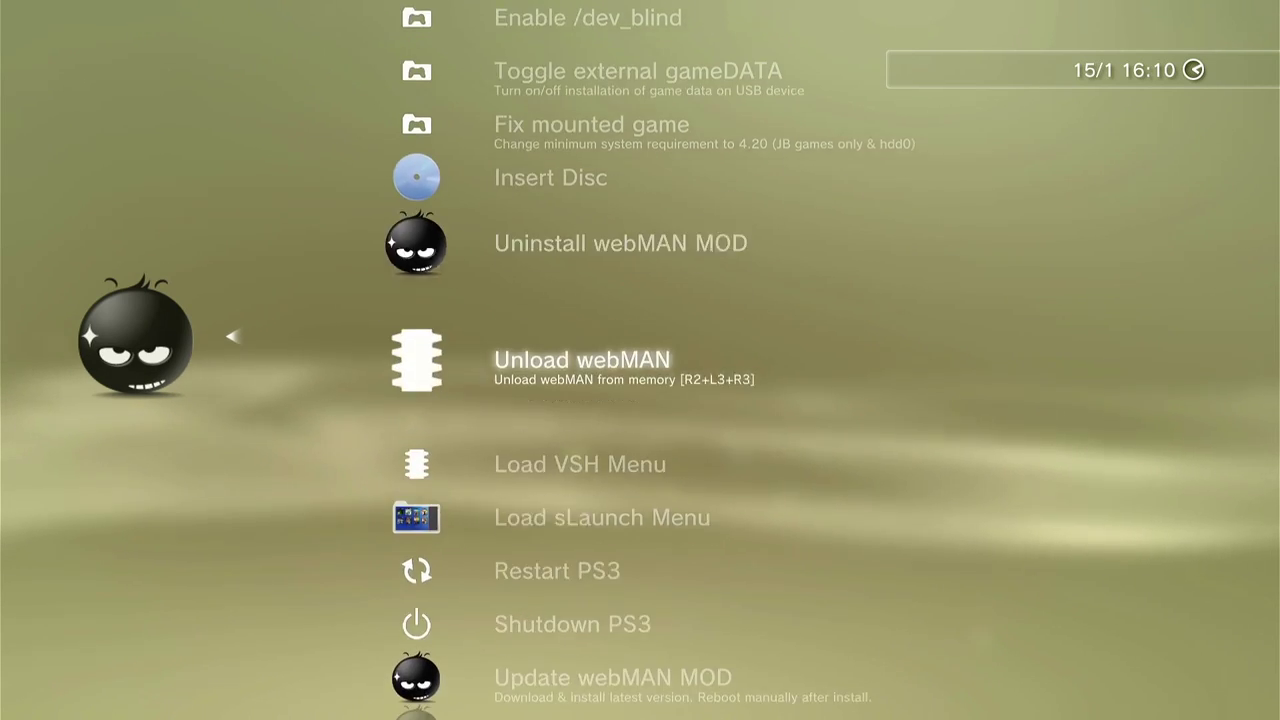
key(Down)
key(Down)
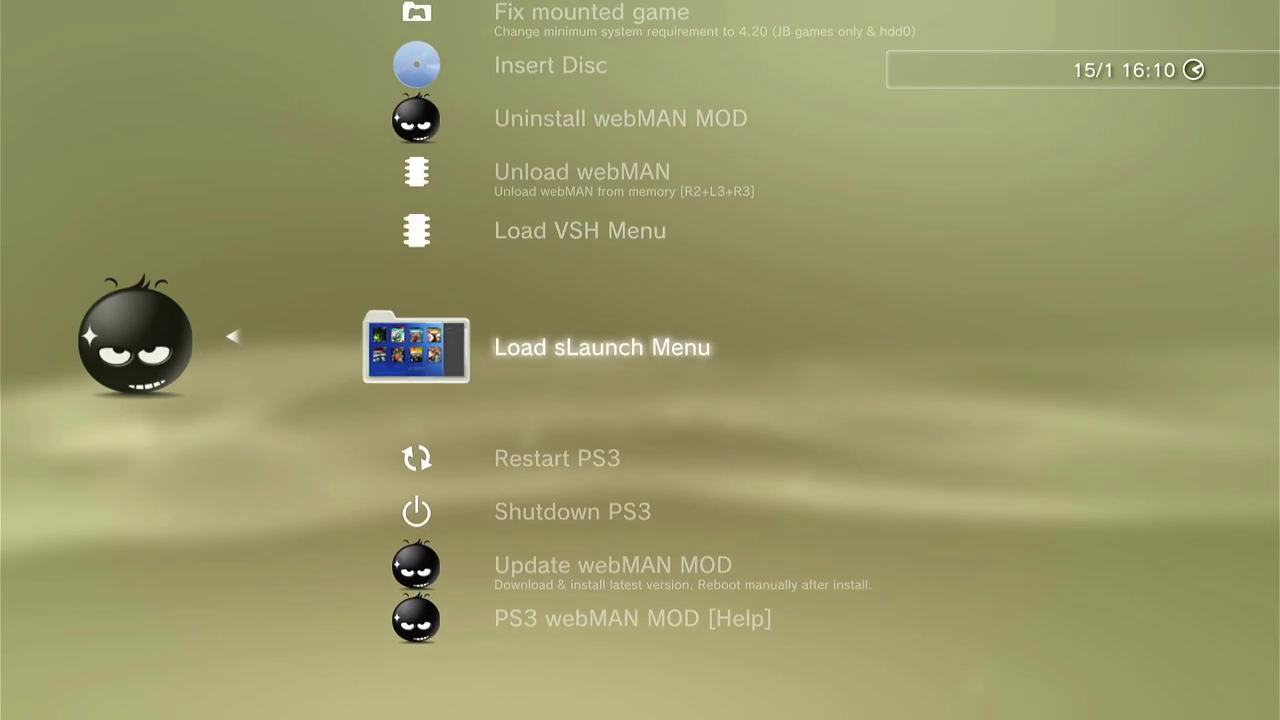
key(Down)
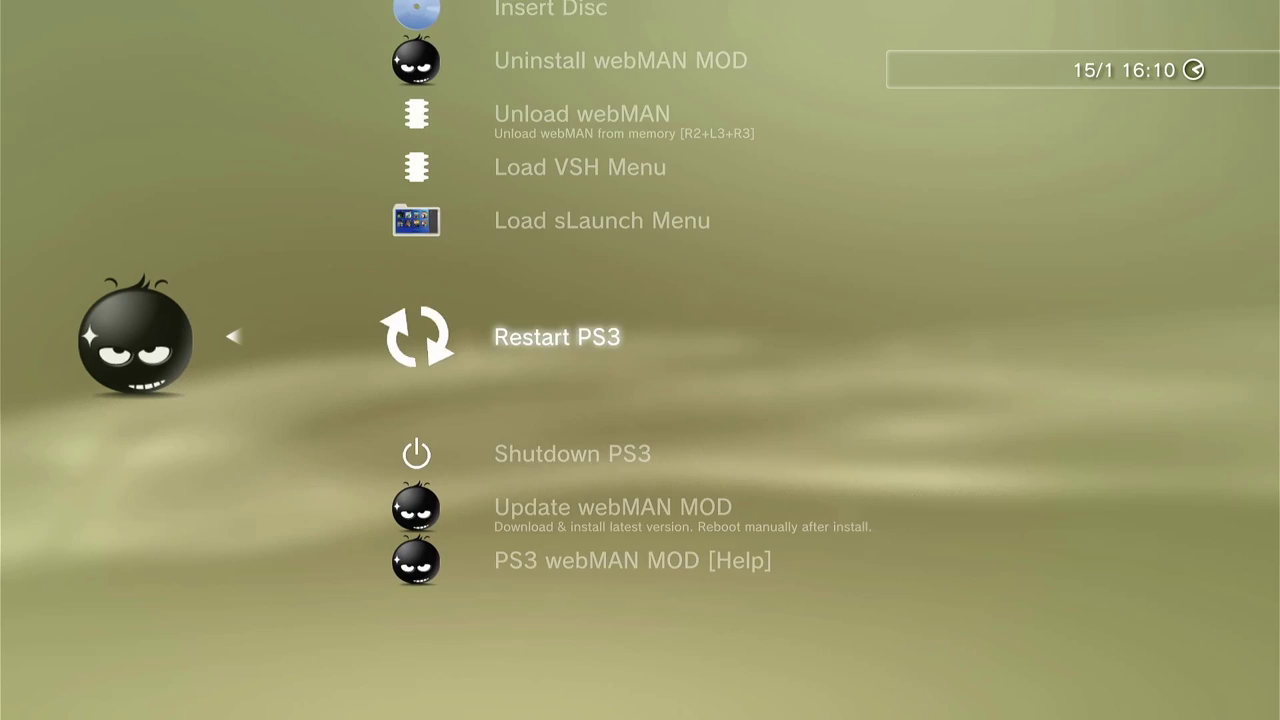
key(Down)
key(Down)
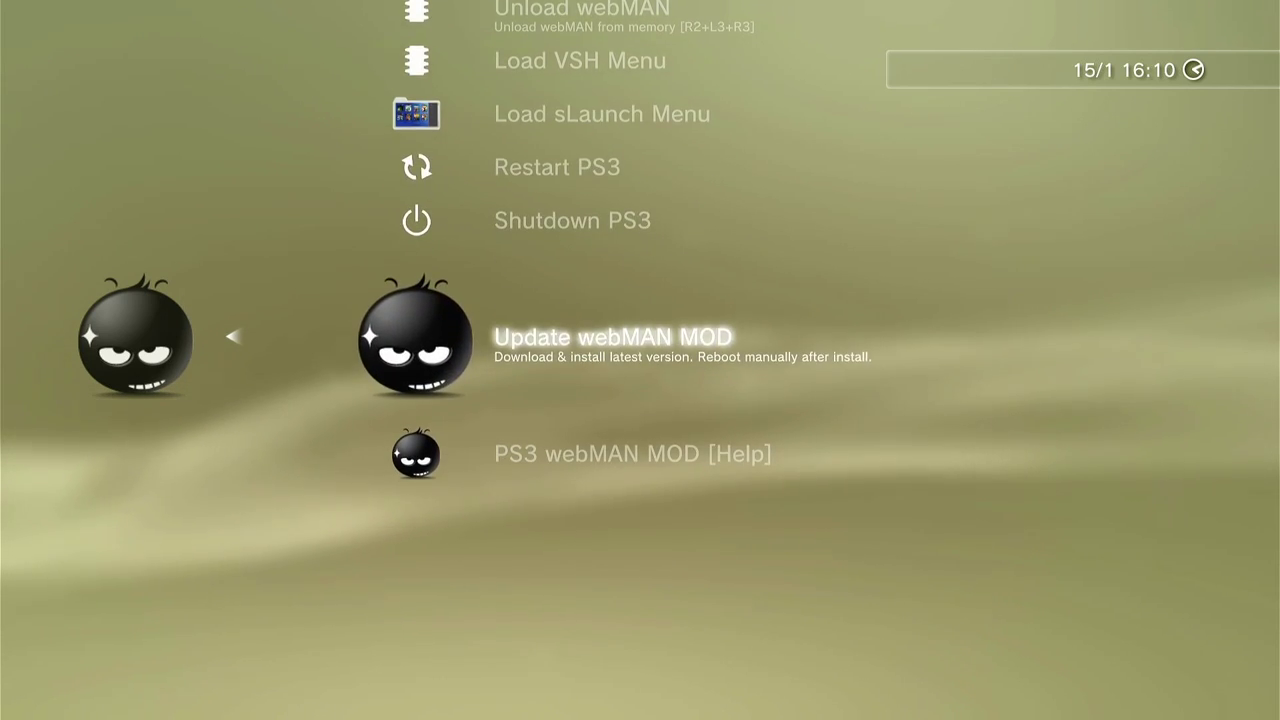
key(Down)
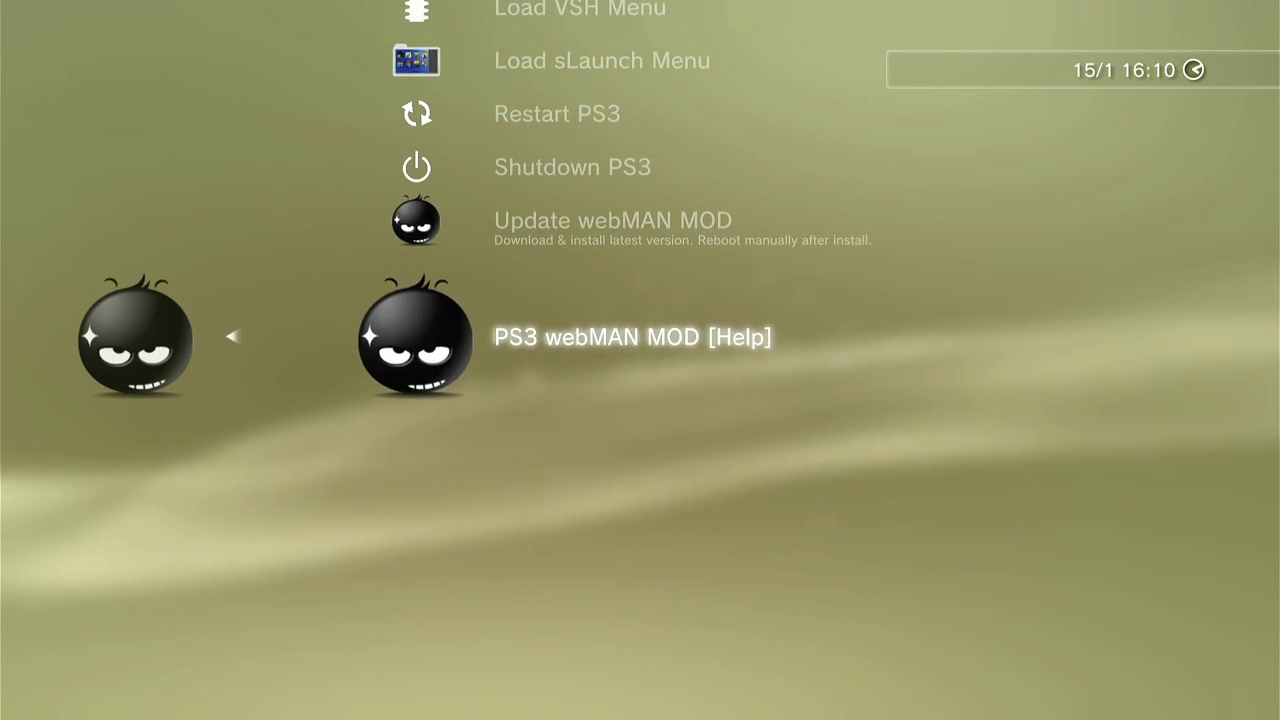
key(Left)
key(Left)
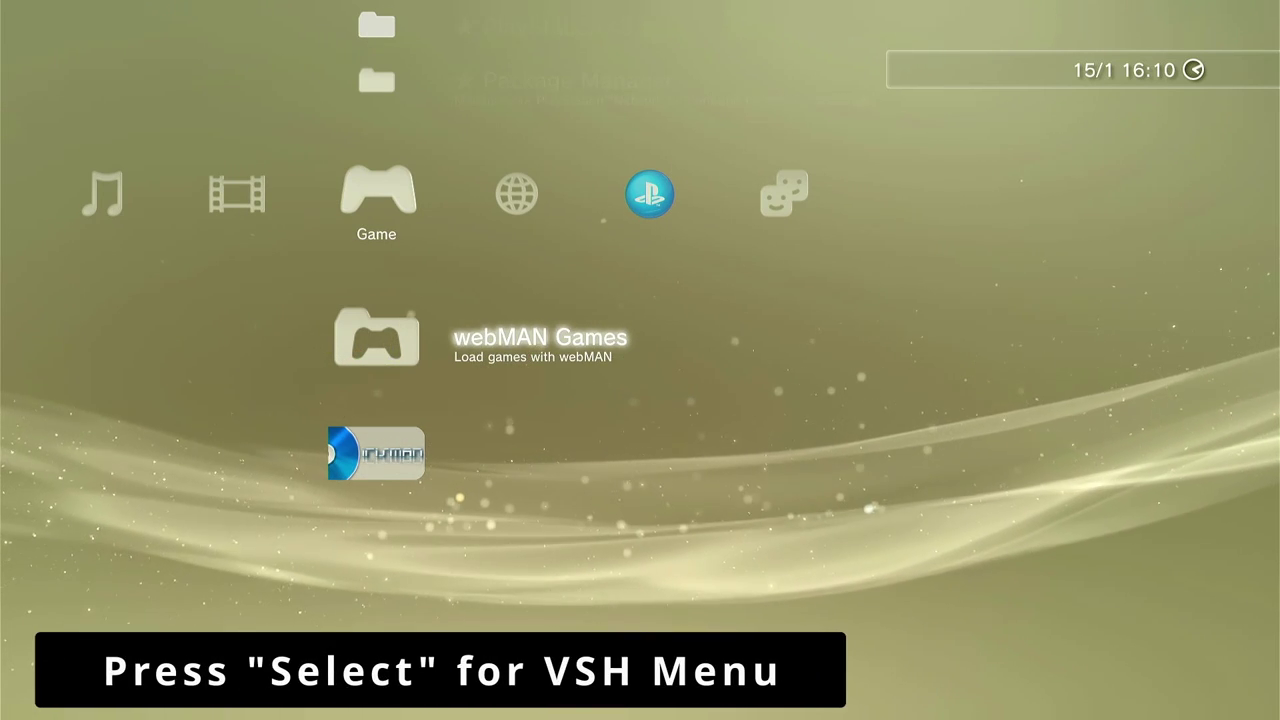
Step: Bring up the VSH Menu for webMAN and examine its list of functions from Unmount Game onward
key(Select)
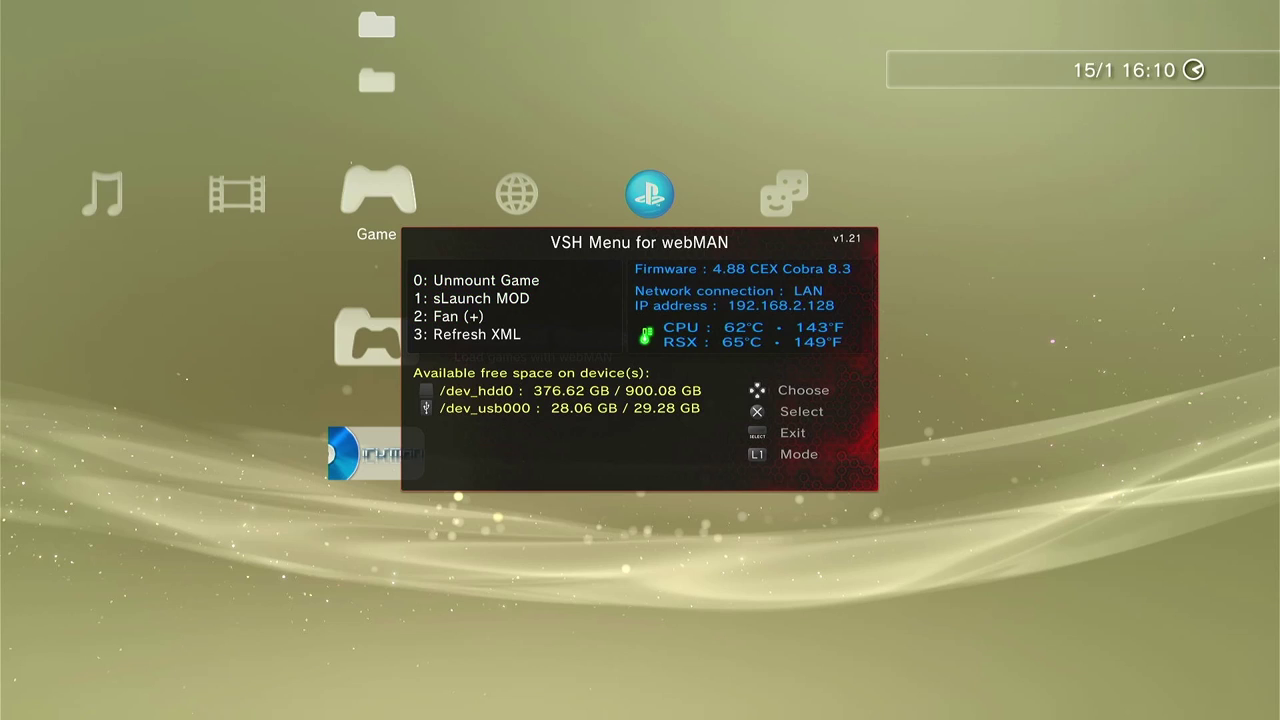
key(Down)
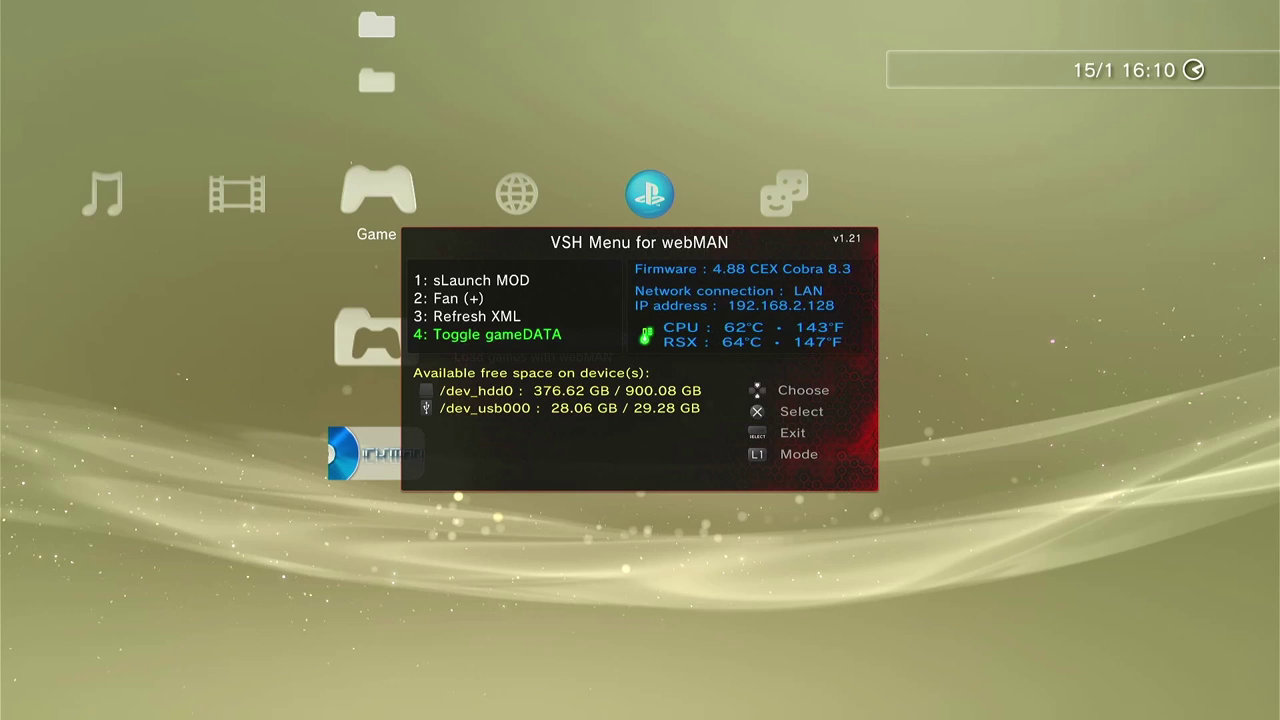
key(Down)
key(Down)
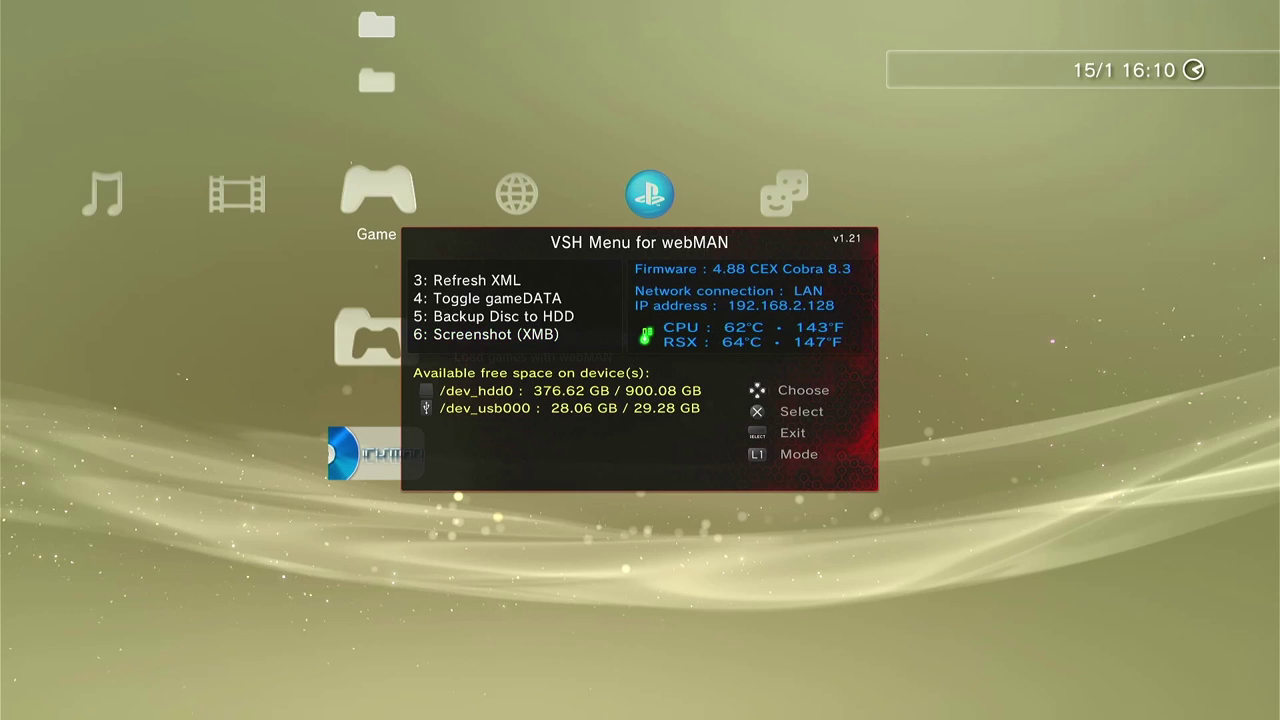
key(Down)
key(Down)
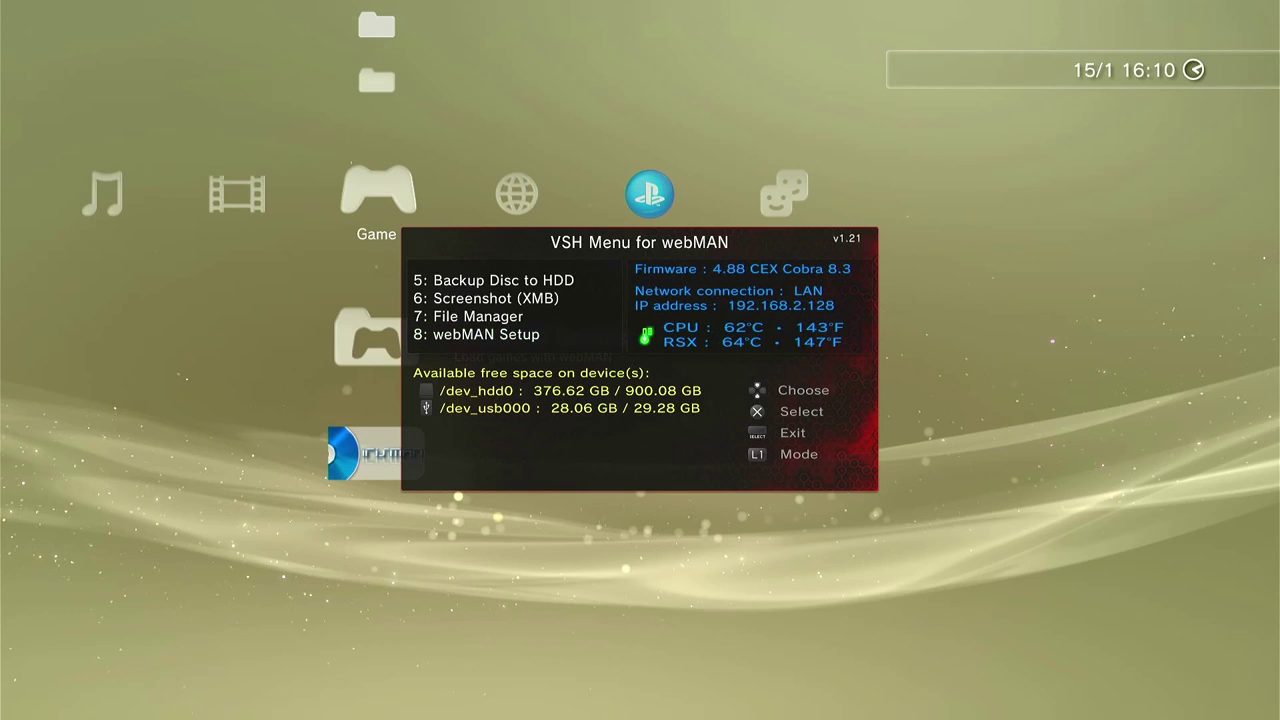
key(Down)
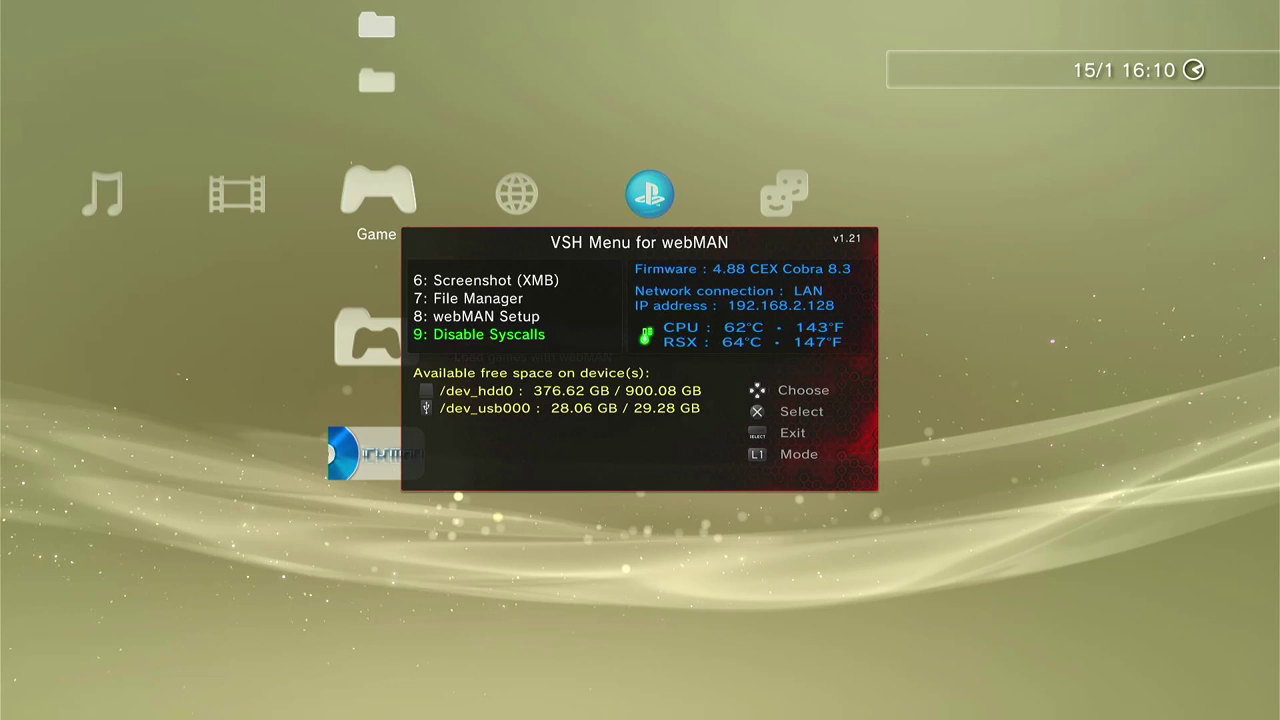
key(Down)
key(Down)
key(Down)
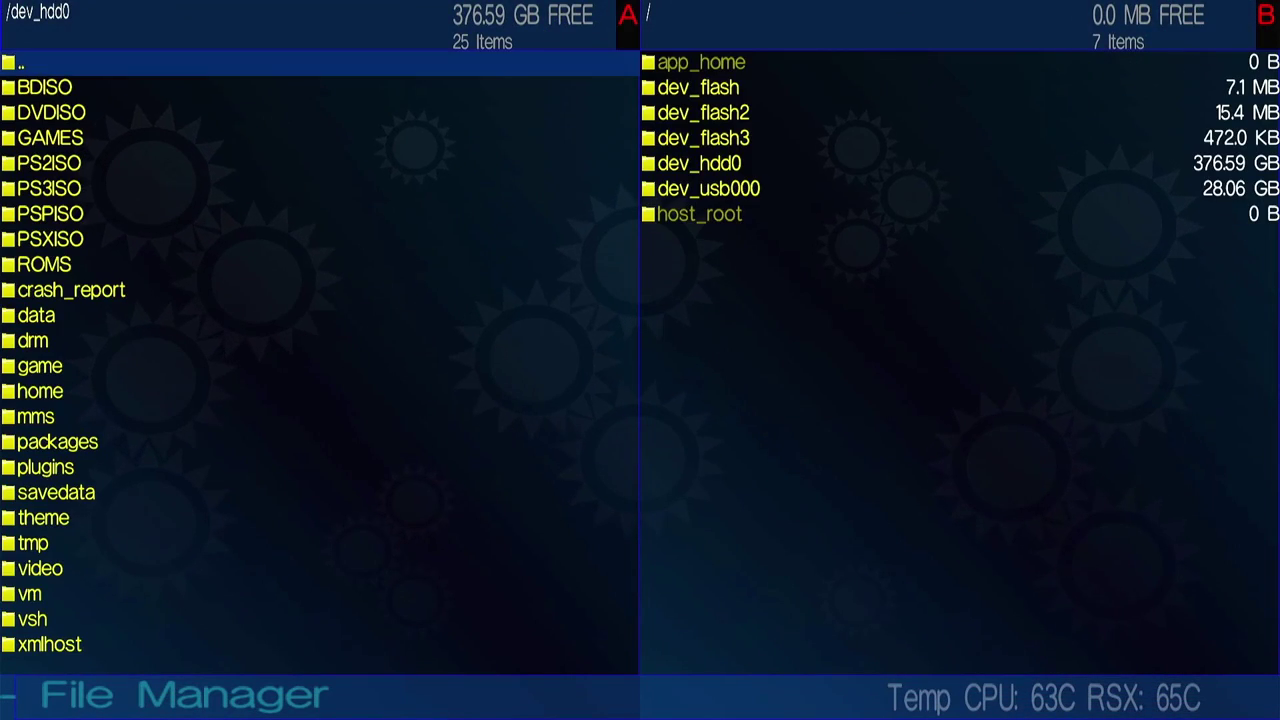
Step: Review the dev_hdd0 folders from BDISO through the ISO and system folders, and open the tmp folder
key(Down)
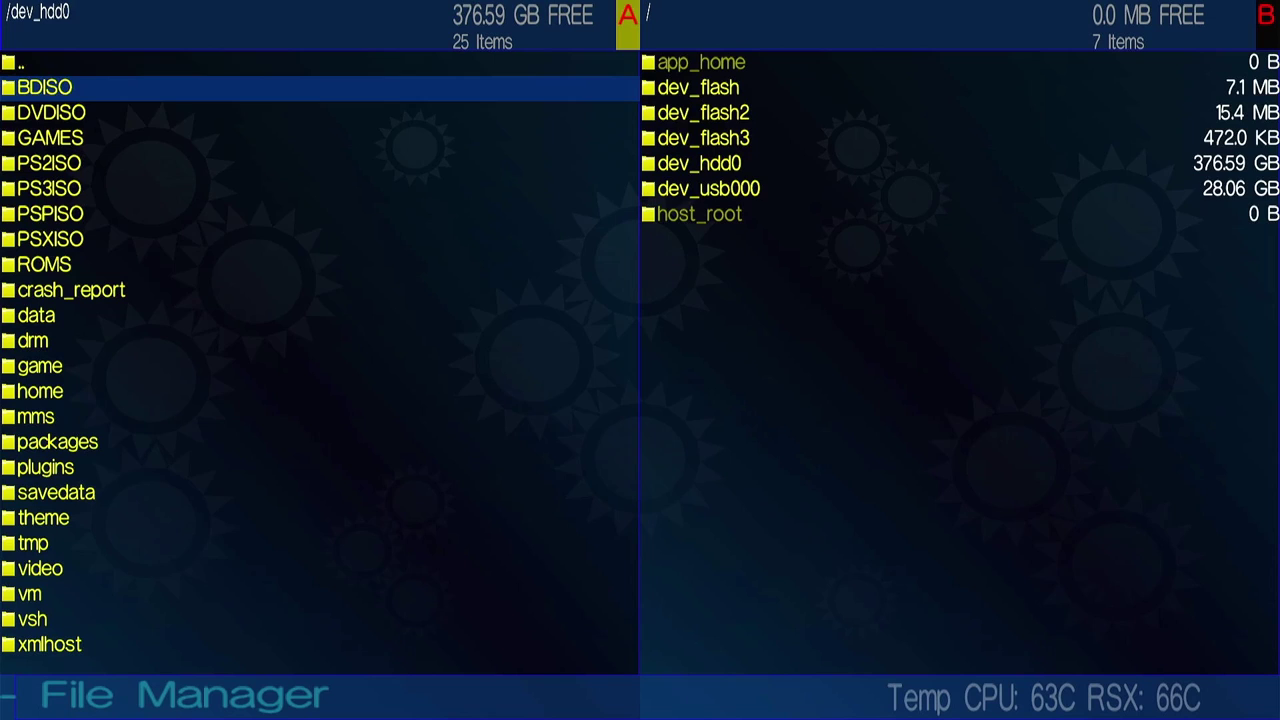
key(Down)
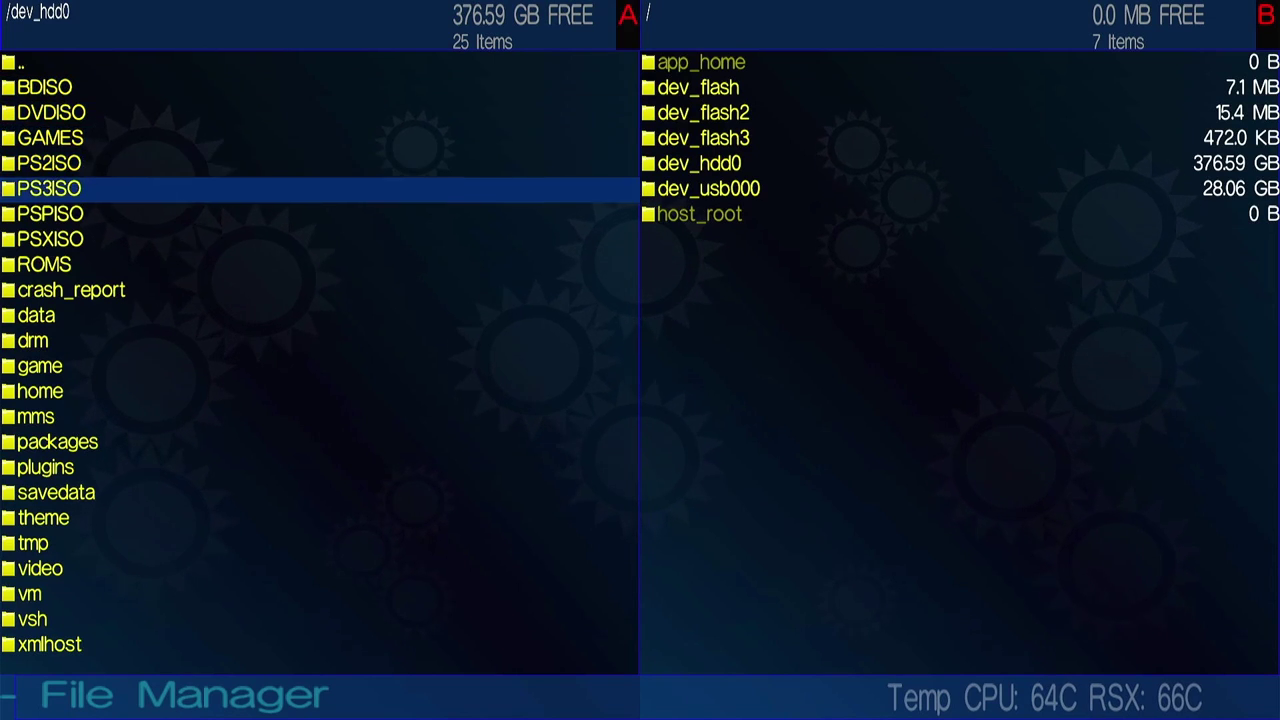
key(Down)
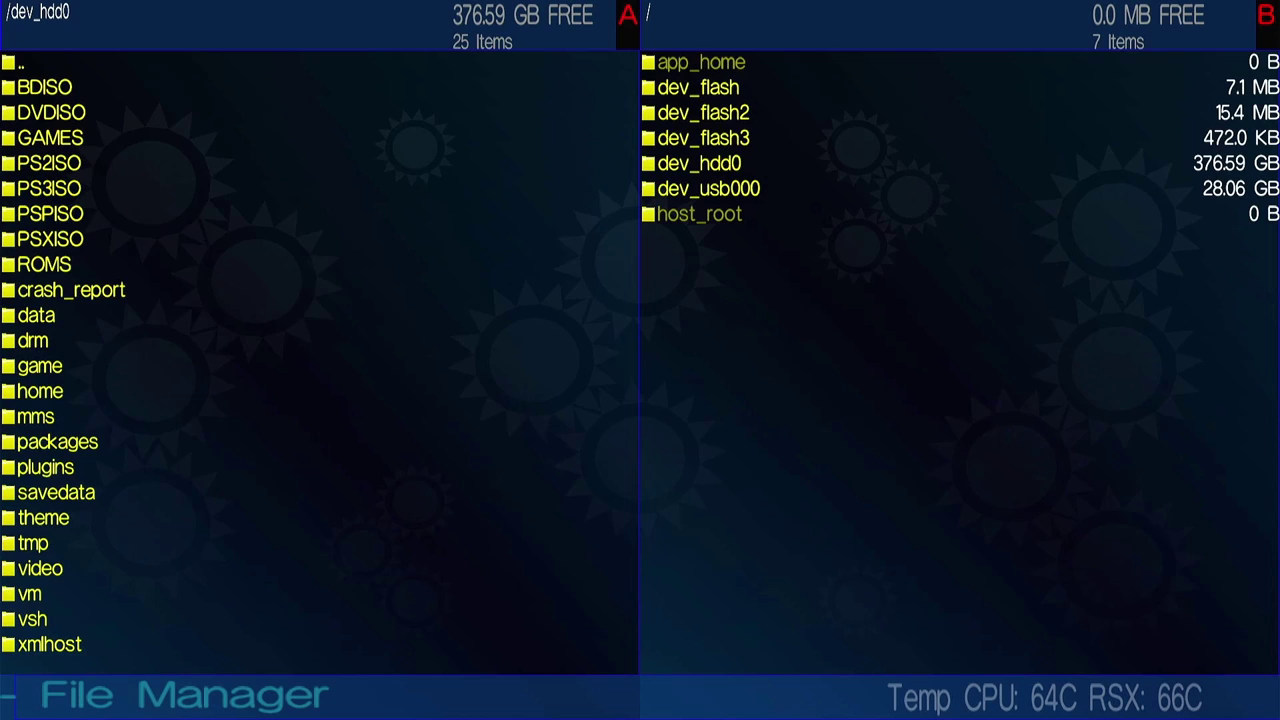
key(Down)
key(Down)
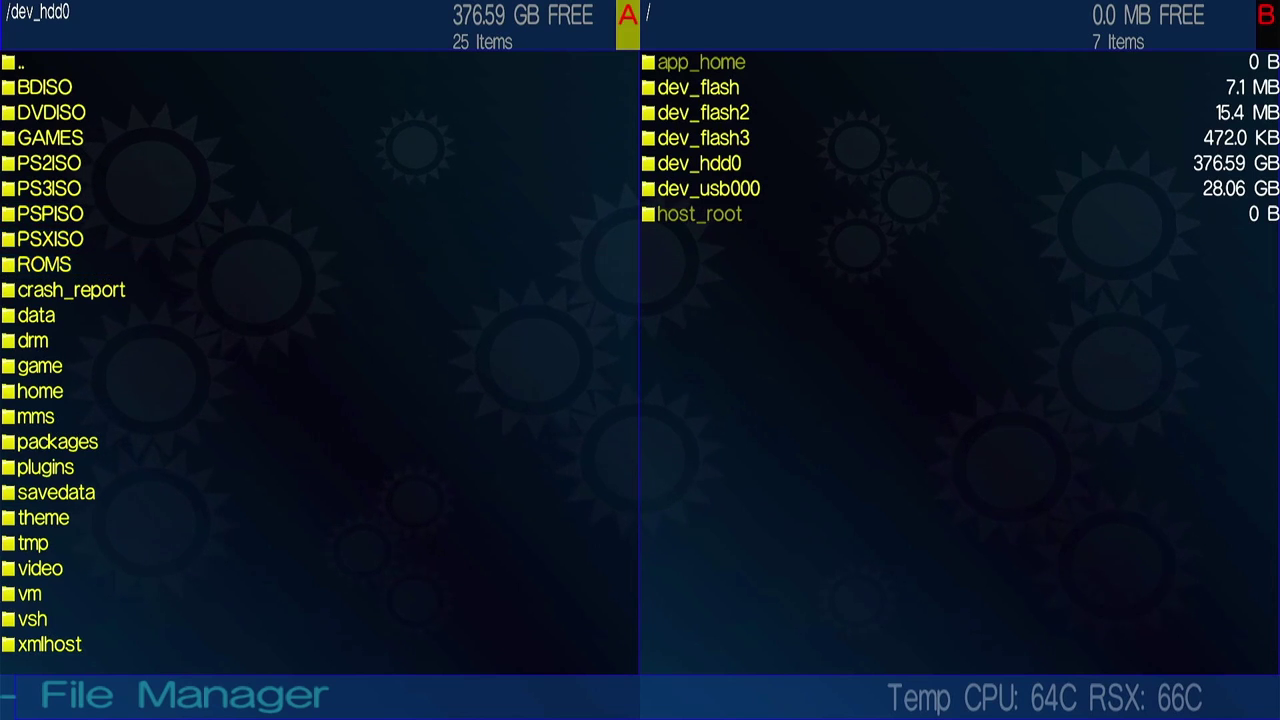
key(Down)
key(Down)
key(Down)
key(Down)
key(Down)
key(Down)
key(Down)
key(Down)
key(Down)
key(Down)
key(Down)
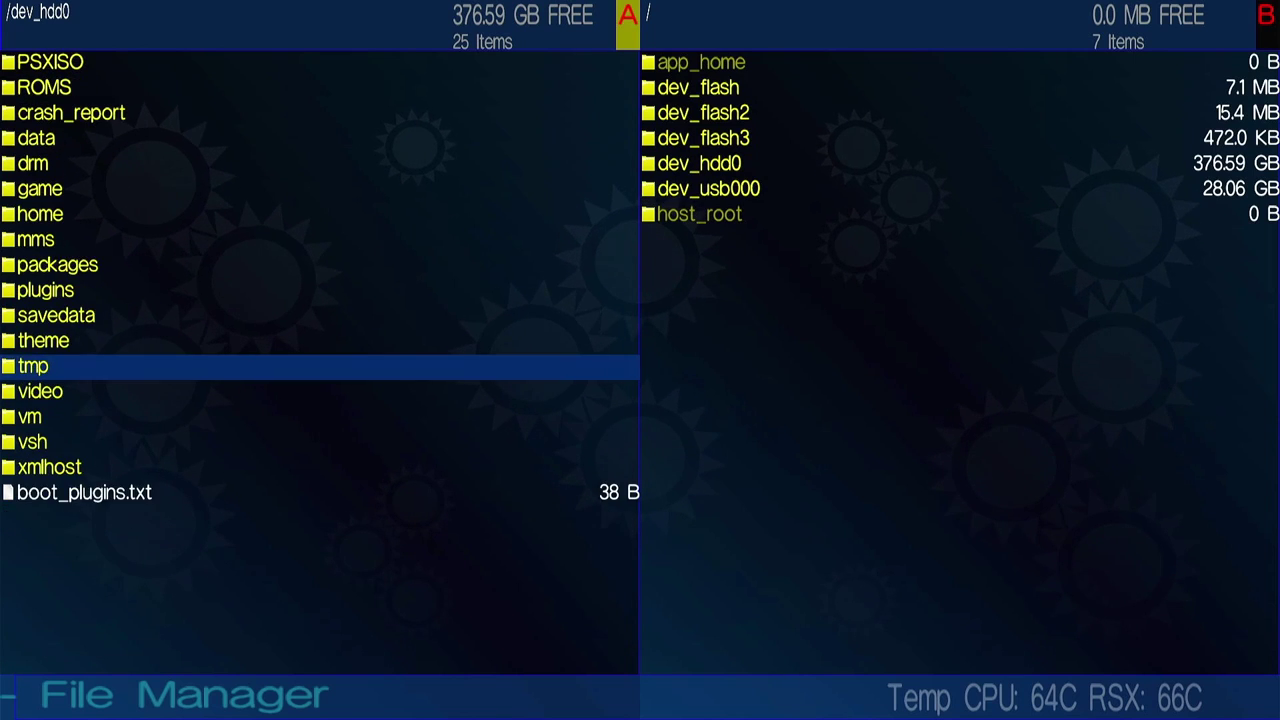
key(Return)
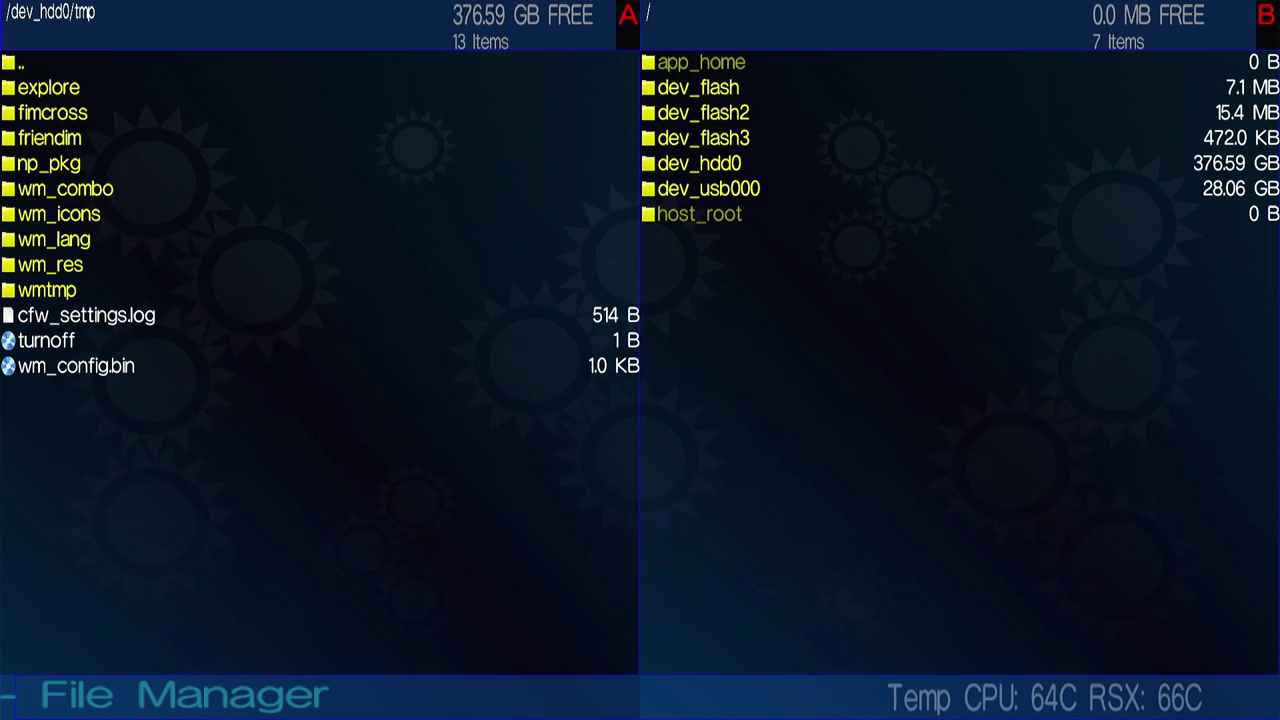
Step: Look through the tmp folder's entries down to wmtmp, and check the contents of wmtmp before returning to tmp
key(Down)
key(Down)
key(Down)
key(Down)
key(Down)
key(Down)
key(Down)
key(Down)
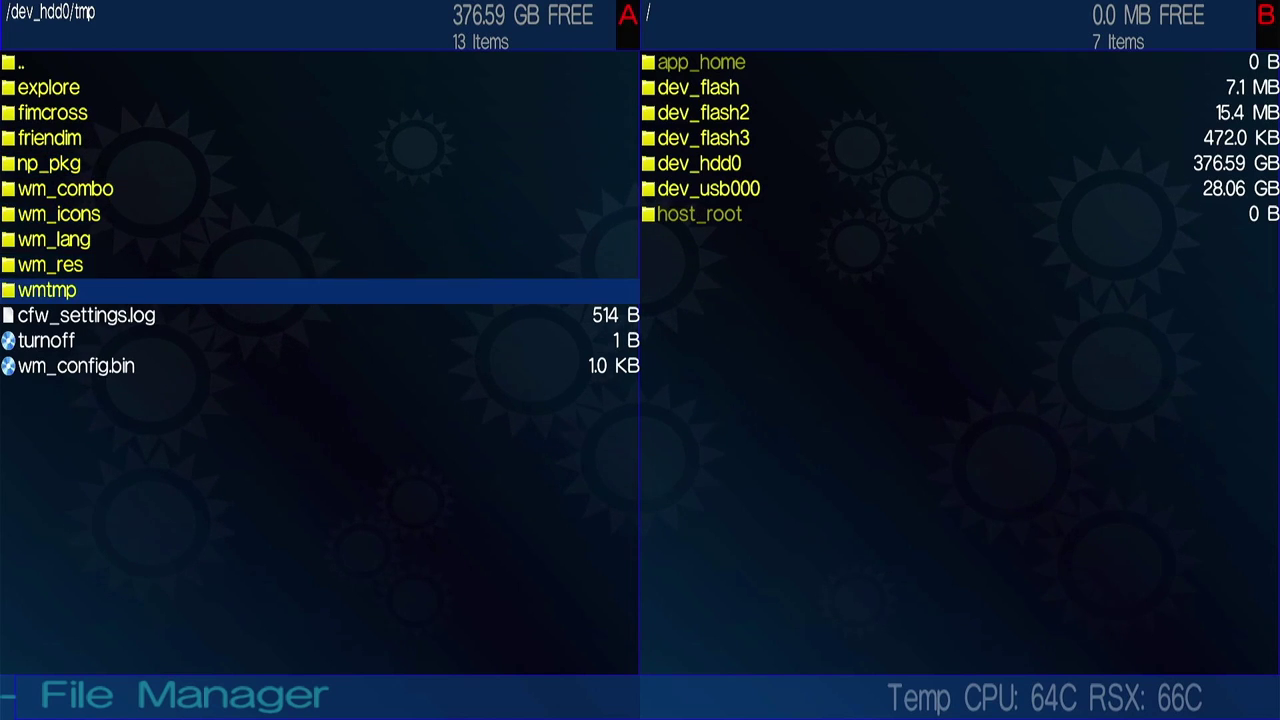
key(Return)
key(Return)
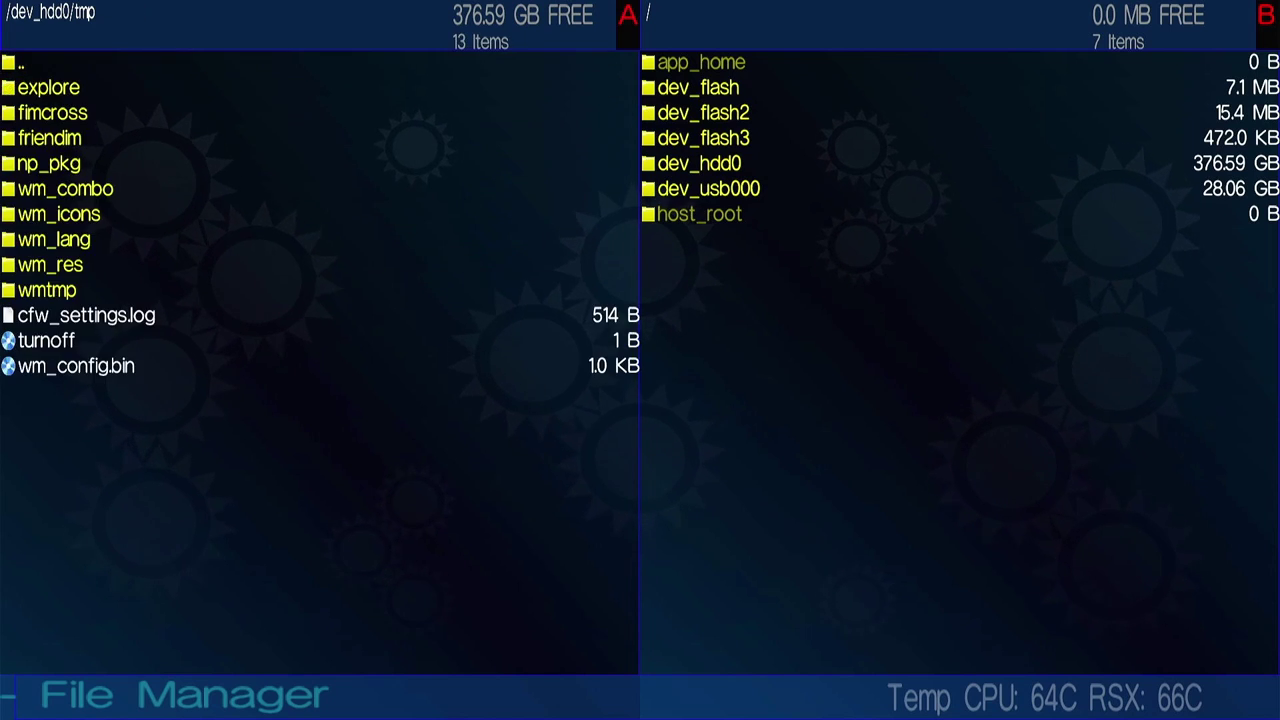
Step: Go back from the tmp folder to the dev_hdd0 folder list
key(Up)
key(Up)
key(Up)
key(Up)
key(Up)
key(Up)
key(Up)
key(Up)
key(Up)
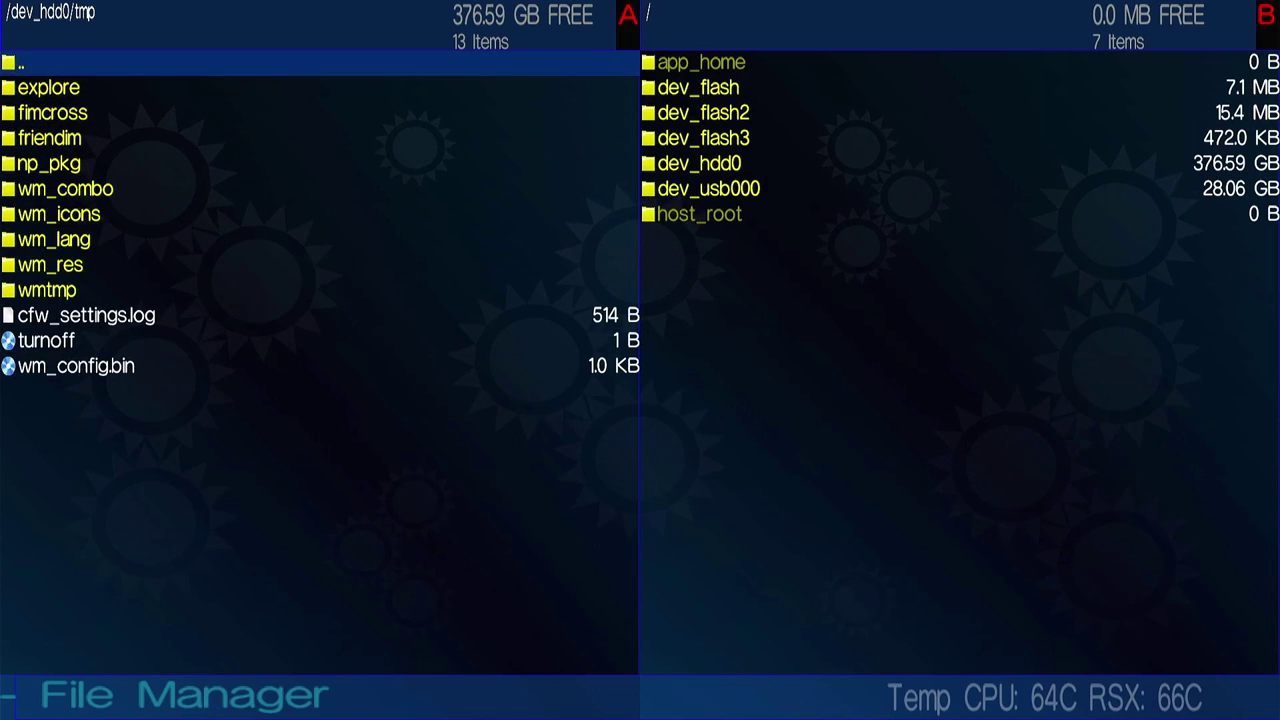
key(Return)
Step: Open the game_plugin folder inside xmlhost on dev_hdd0
key(Down)
key(Down)
key(Down)
key(Down)
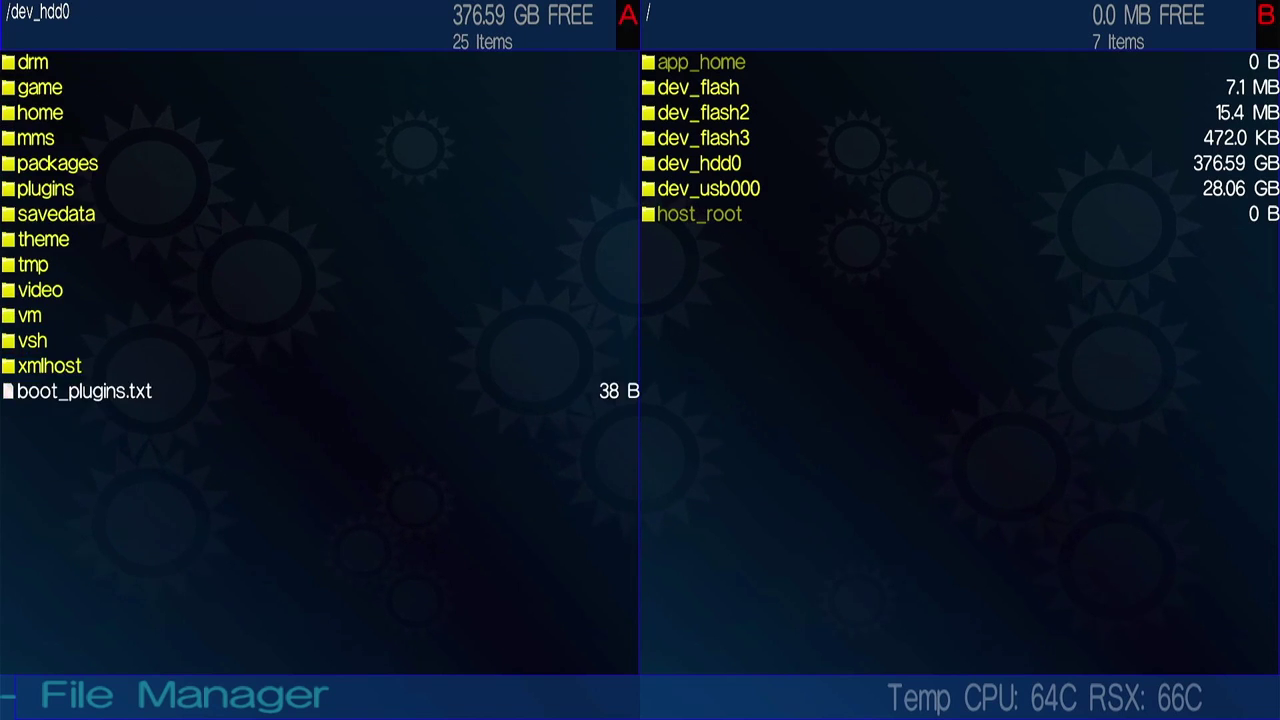
key(Return)
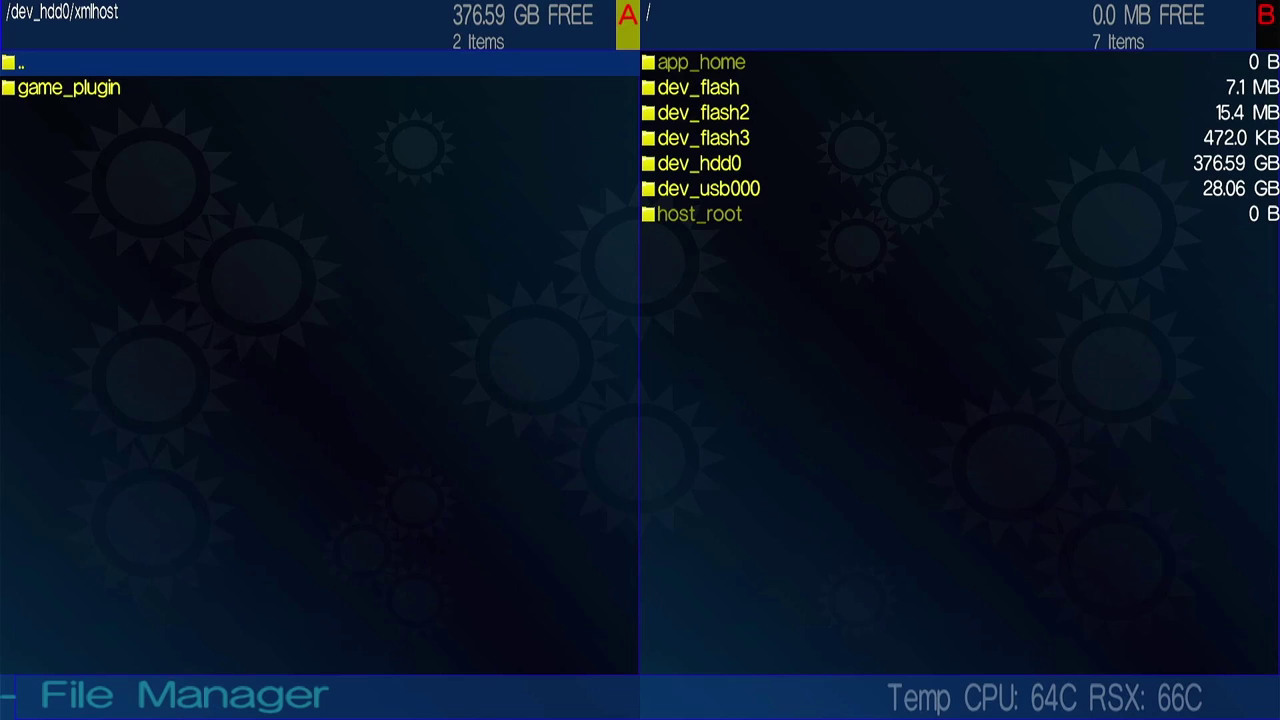
key(Down)
key(Return)
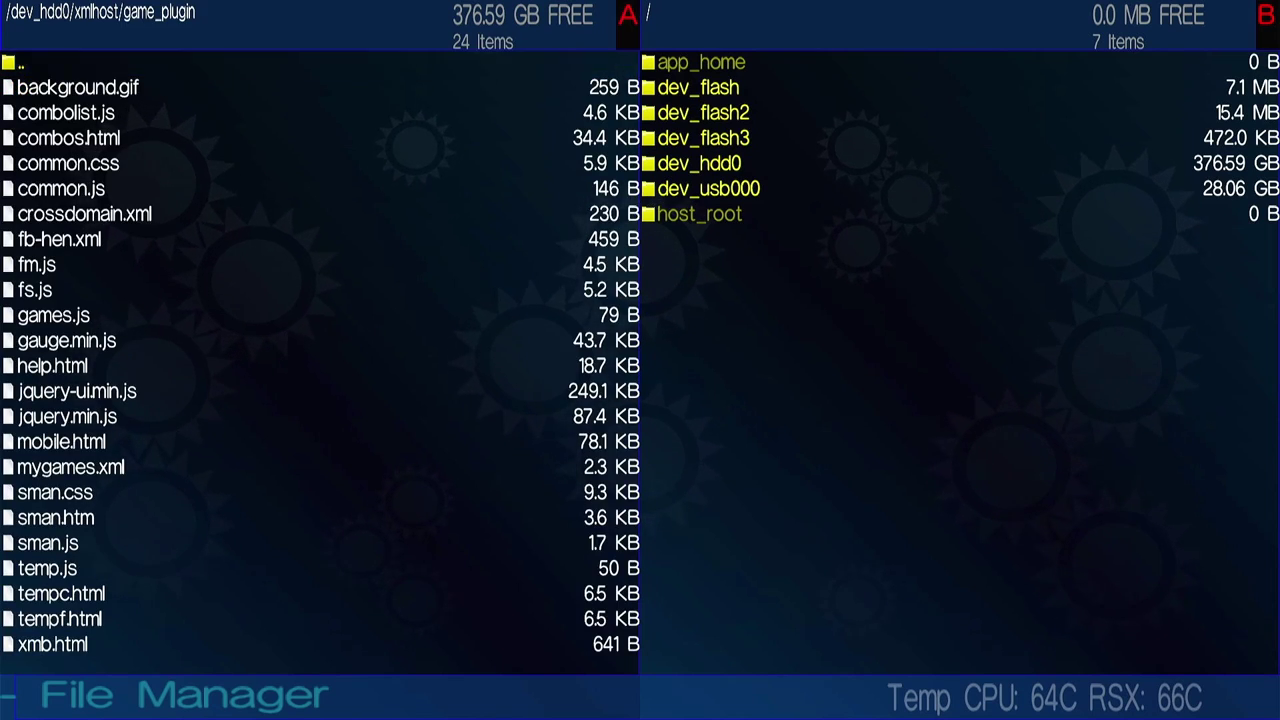
Step: Examine the script, HTML and XML files in game_plugin, and return to the start of the list
key(Down)
key(Down)
key(Down)
key(Down)
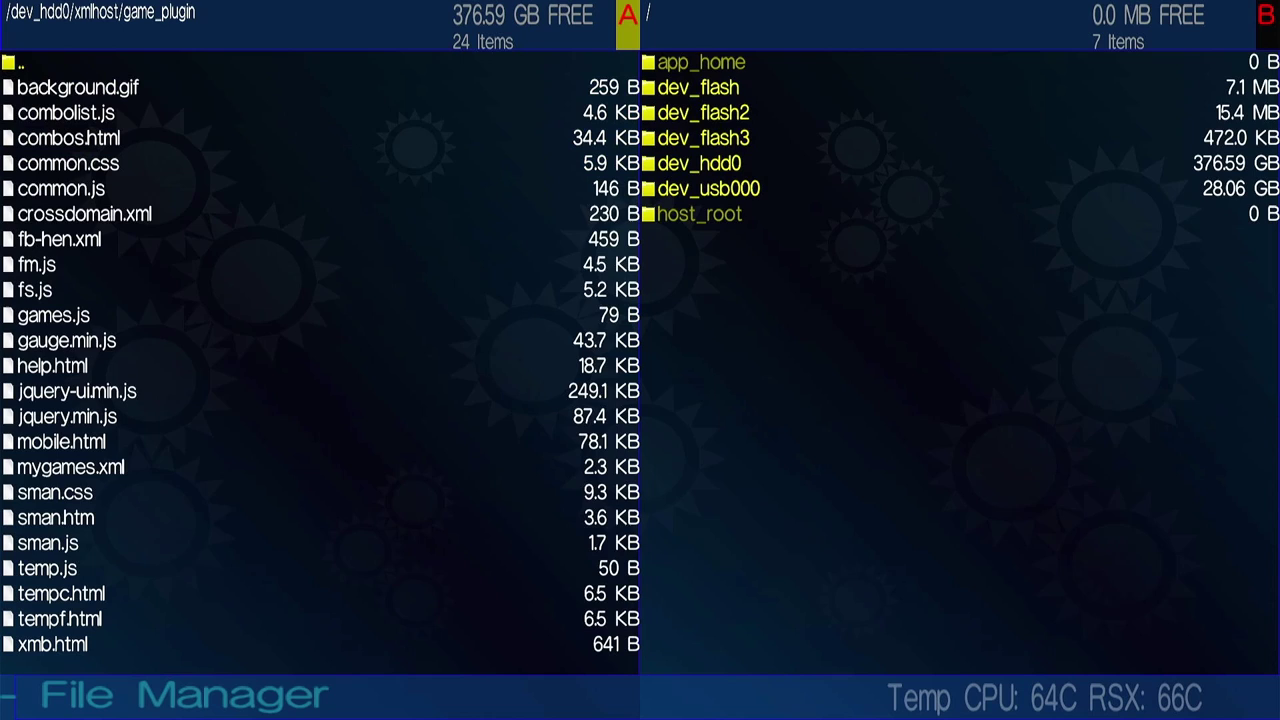
key(Down)
key(Down)
key(Down)
key(Down)
key(Down)
key(Down)
key(Down)
key(Down)
key(Down)
key(Down)
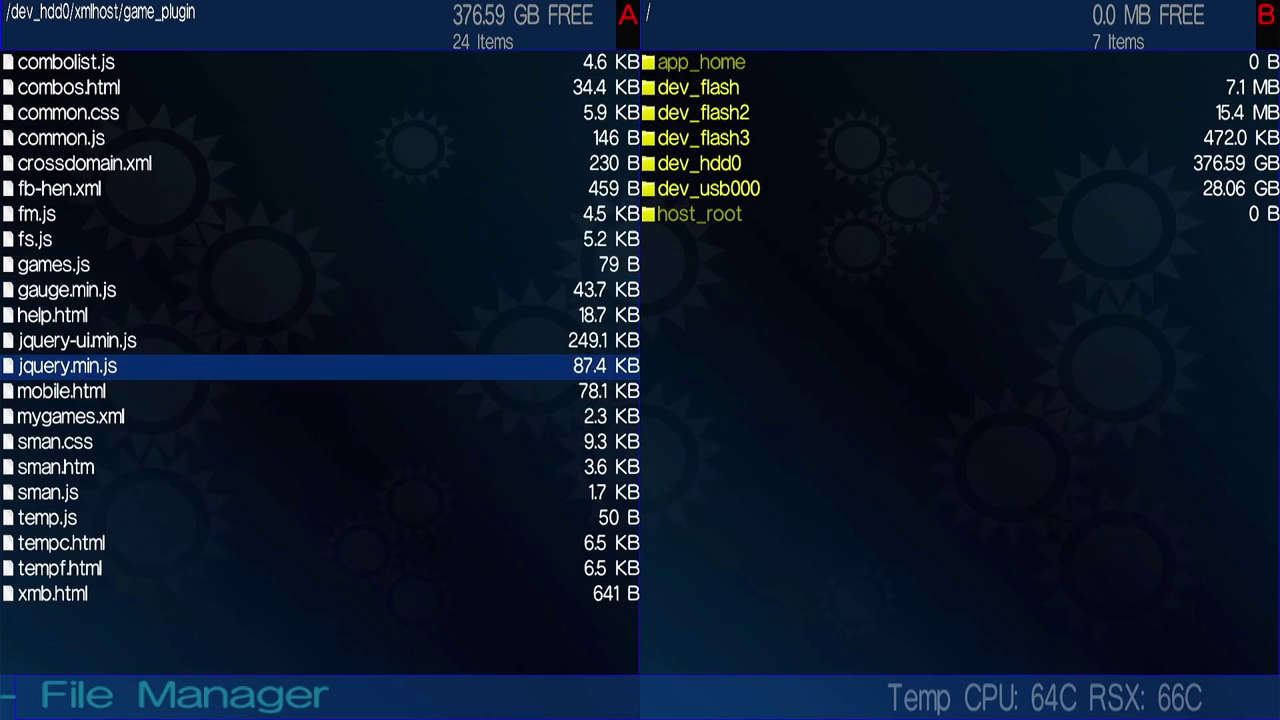
key(Down)
key(Home)
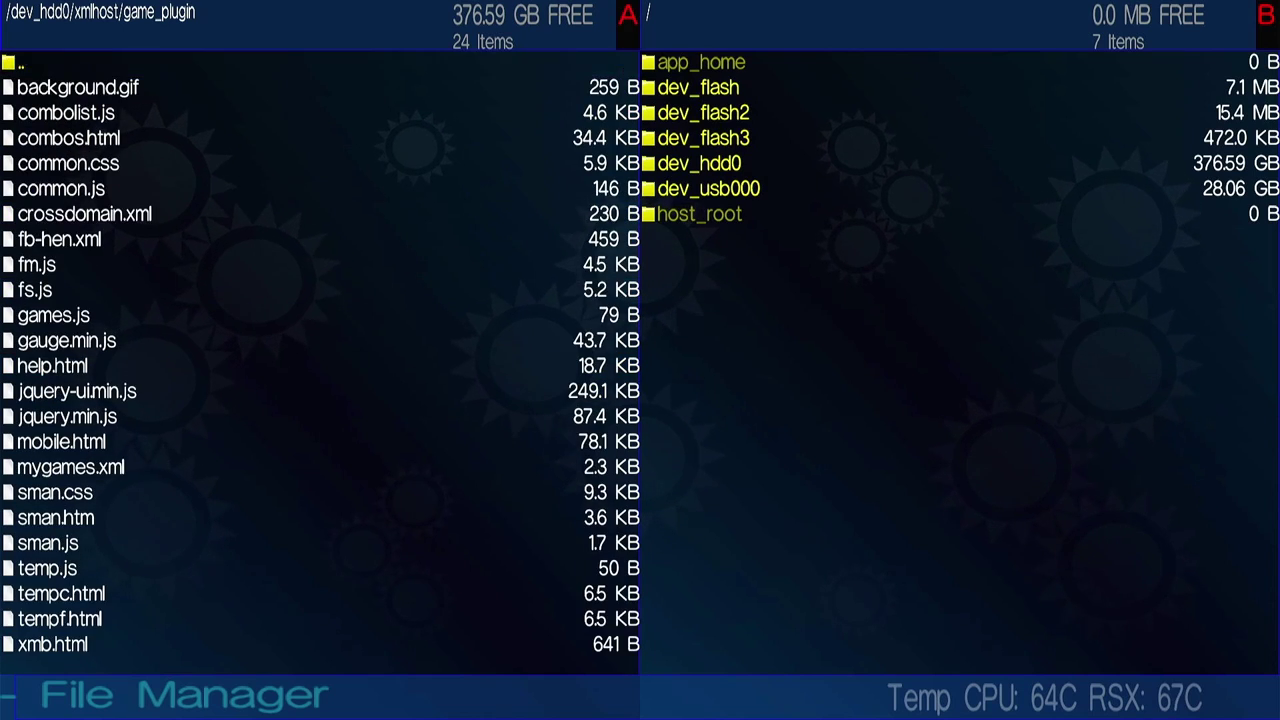
Step: Leave the game_plugin and xmlhost folders to get back to dev_hdd0
key(Return)
key(Down)
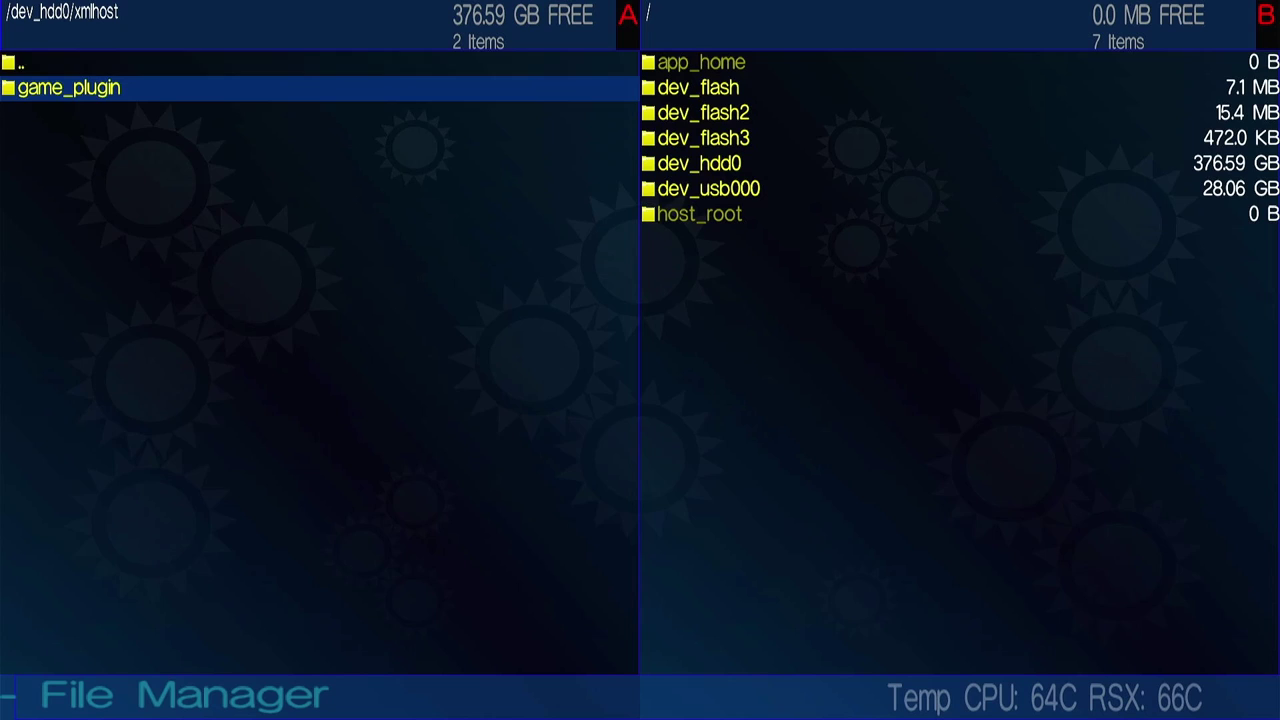
key(Return)
key(BackSpace)
key(Up)
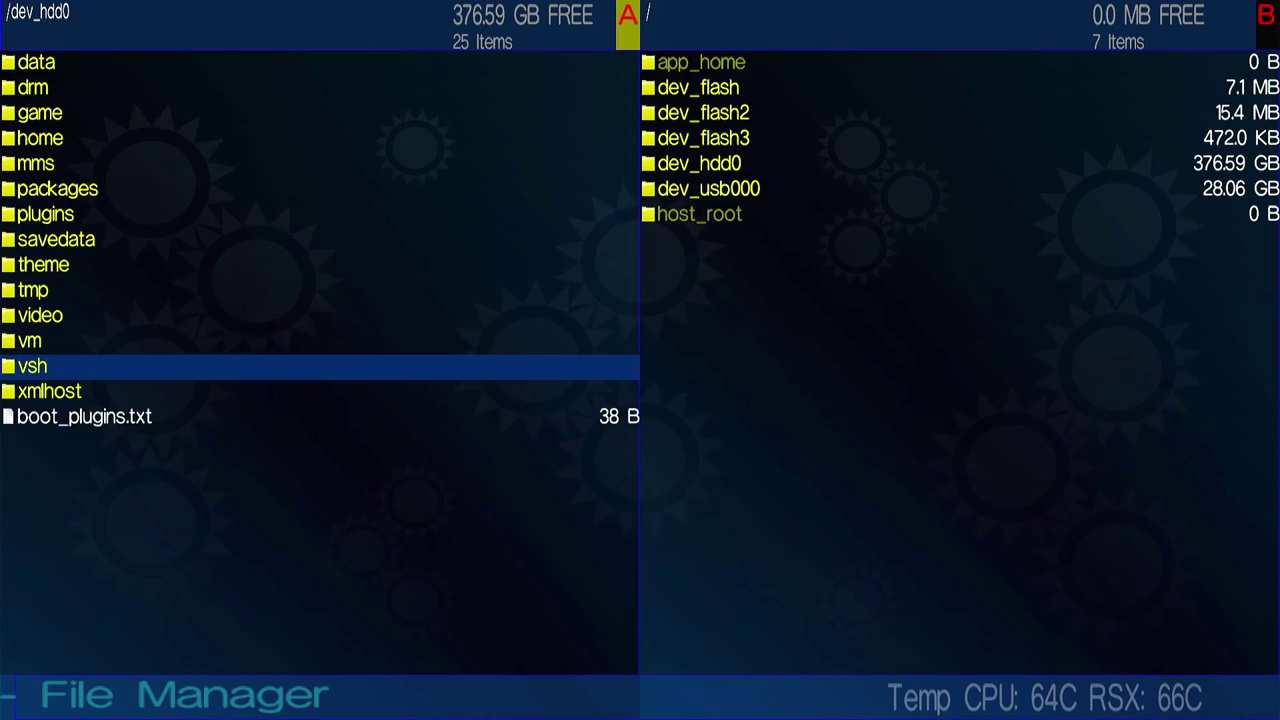
Step: Open the game folder on dev_hdd0 to view the installed homebrew folders
key(Up)
key(Up)
key(Up)
key(Up)
key(Up)
key(Up)
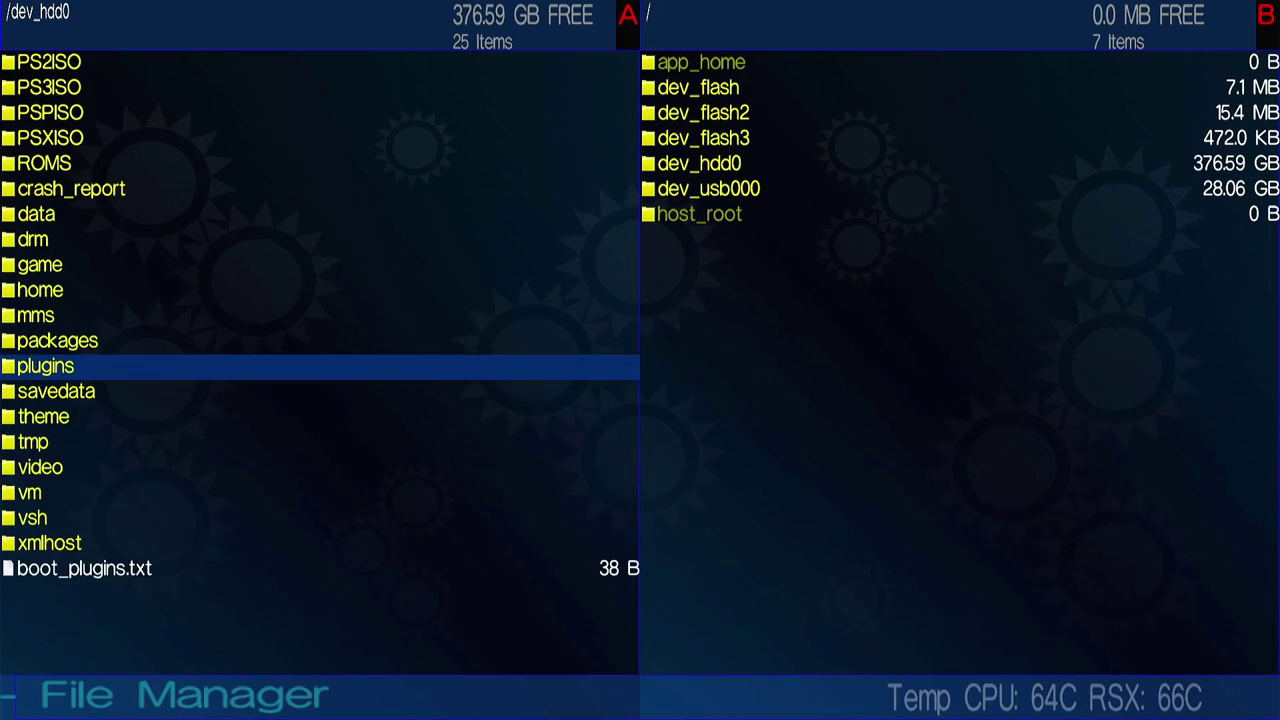
key(Up)
key(Up)
key(Up)
key(Up)
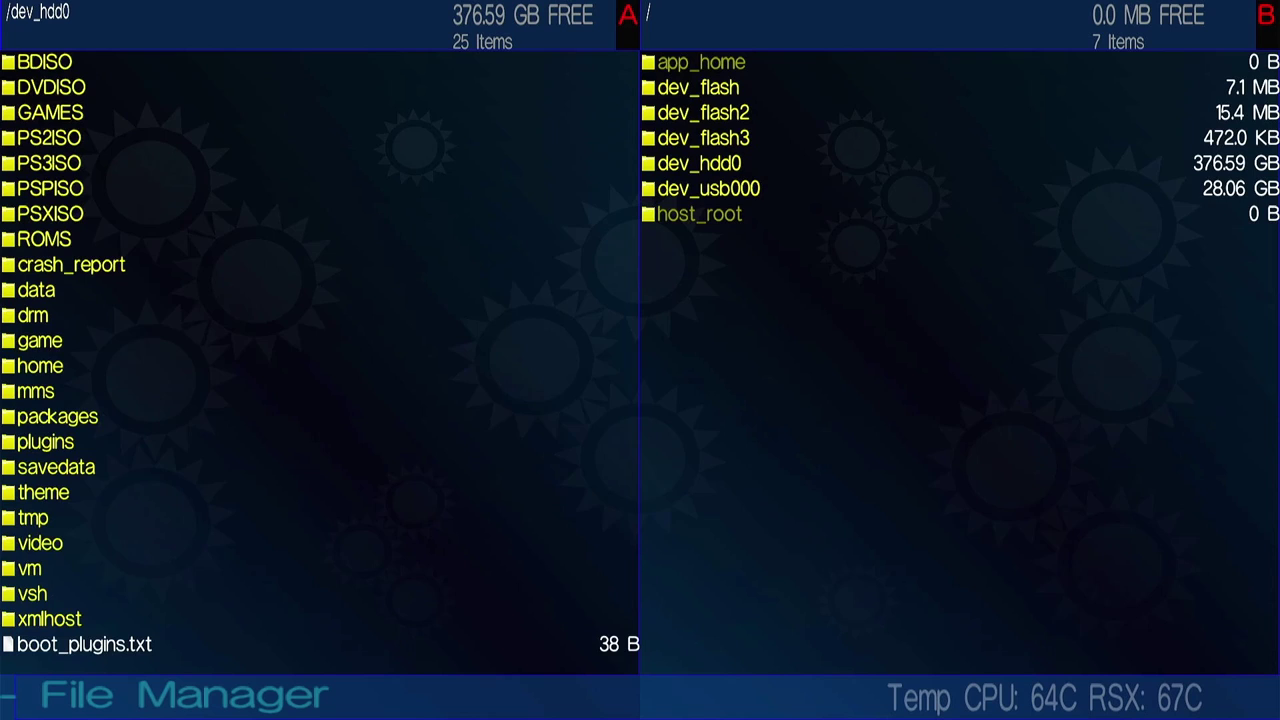
key(Return)
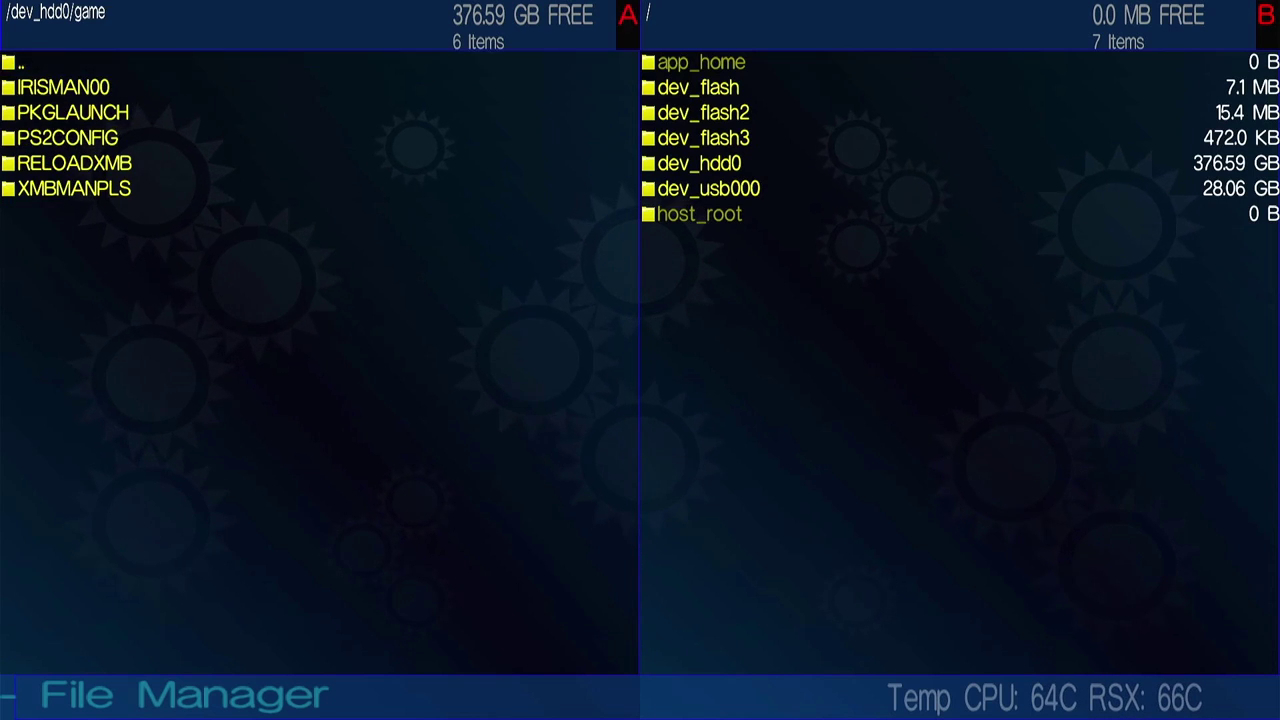
Step: Open the PKGLAUNCH folder's PS3_GAME/USRDIR subfolder to view its files
key(Down)
key(Down)
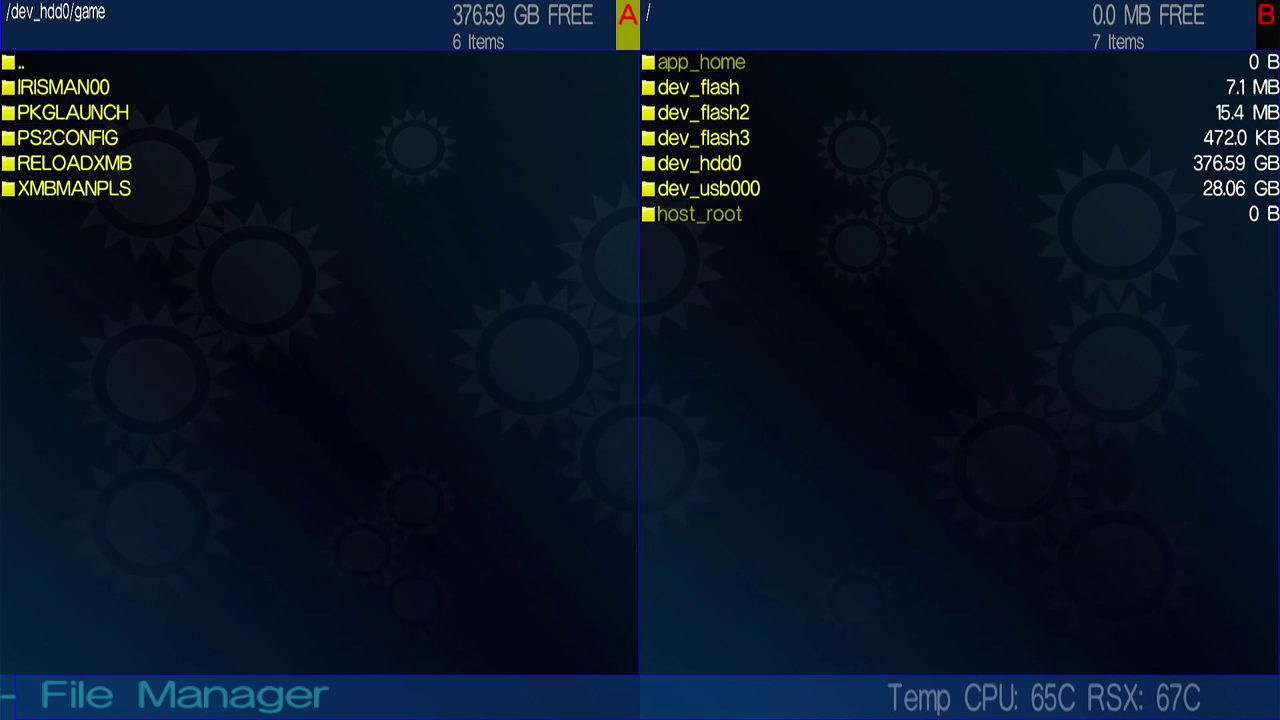
key(Return)
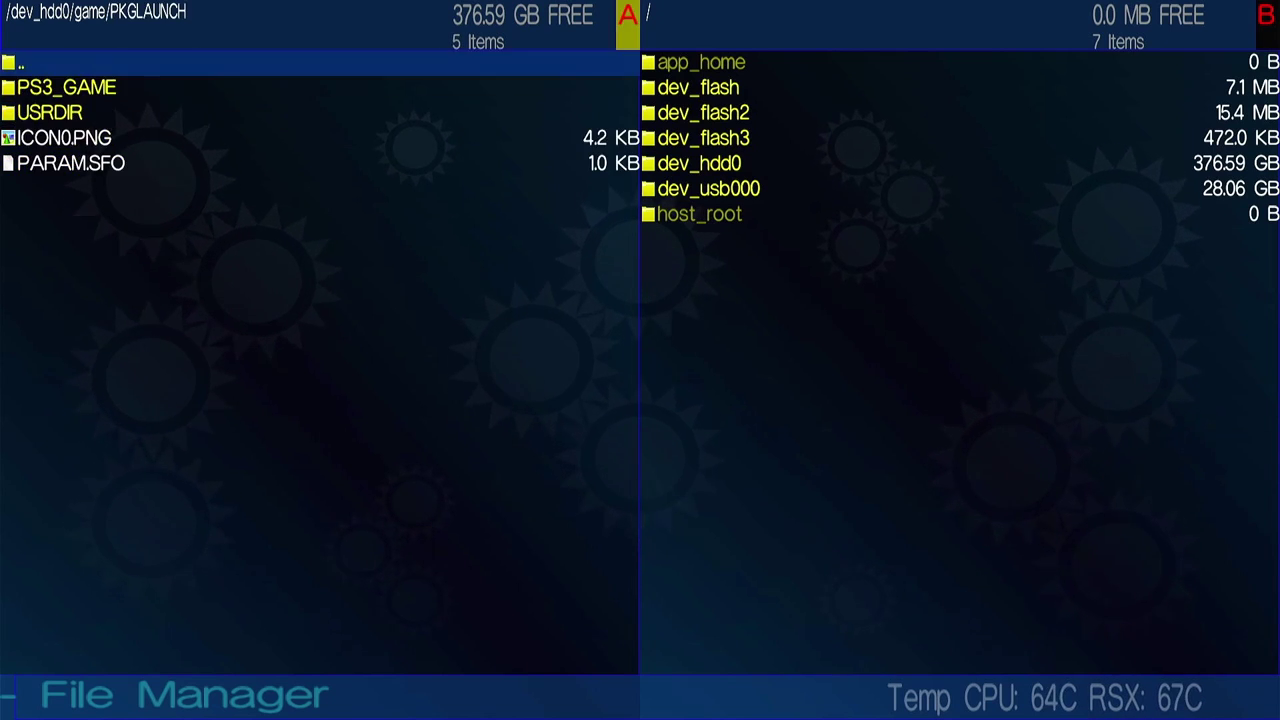
key(Down)
key(Return)
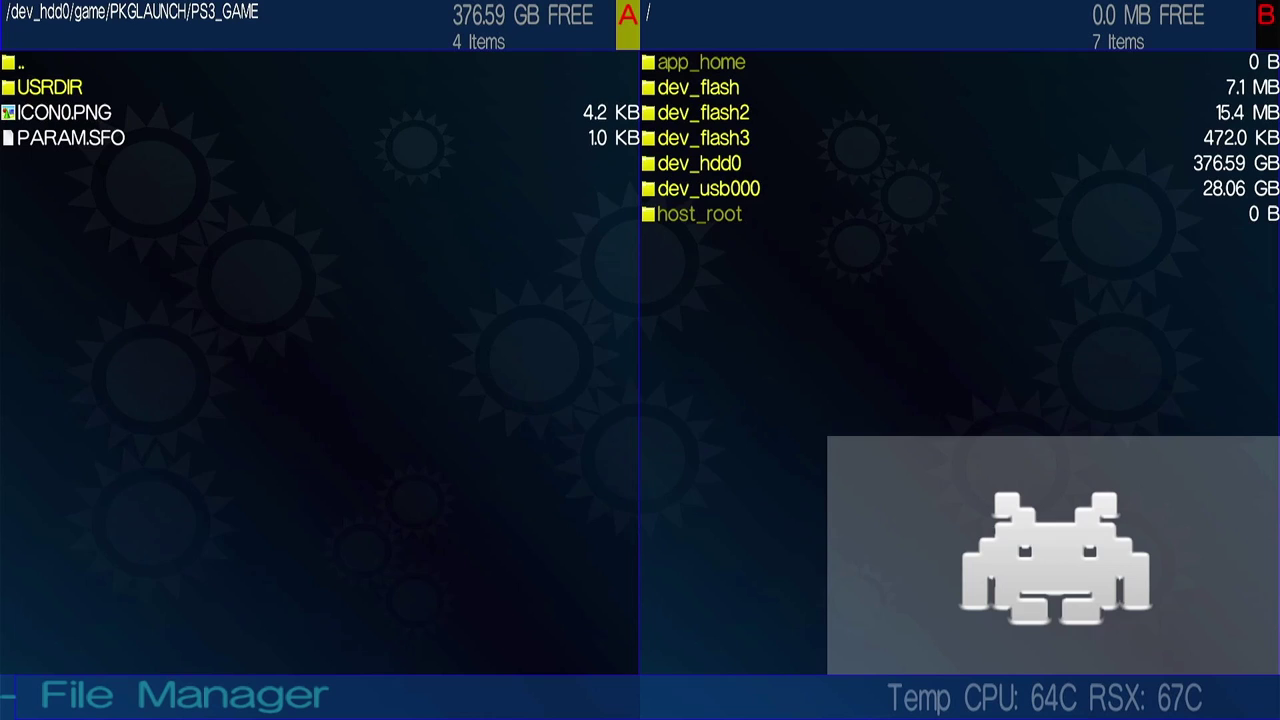
key(Down)
key(Return)
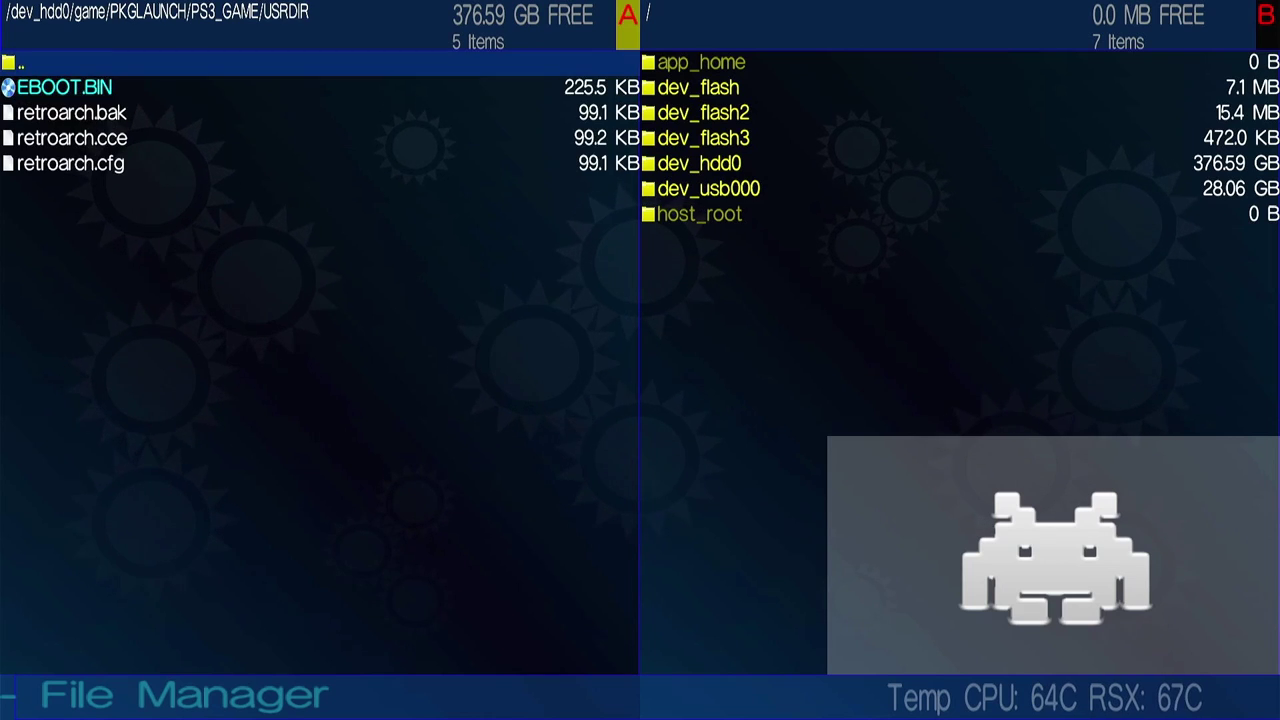
Step: Go back up from PKGLAUNCH's USRDIR to the game folder
key(Return)
key(Up)
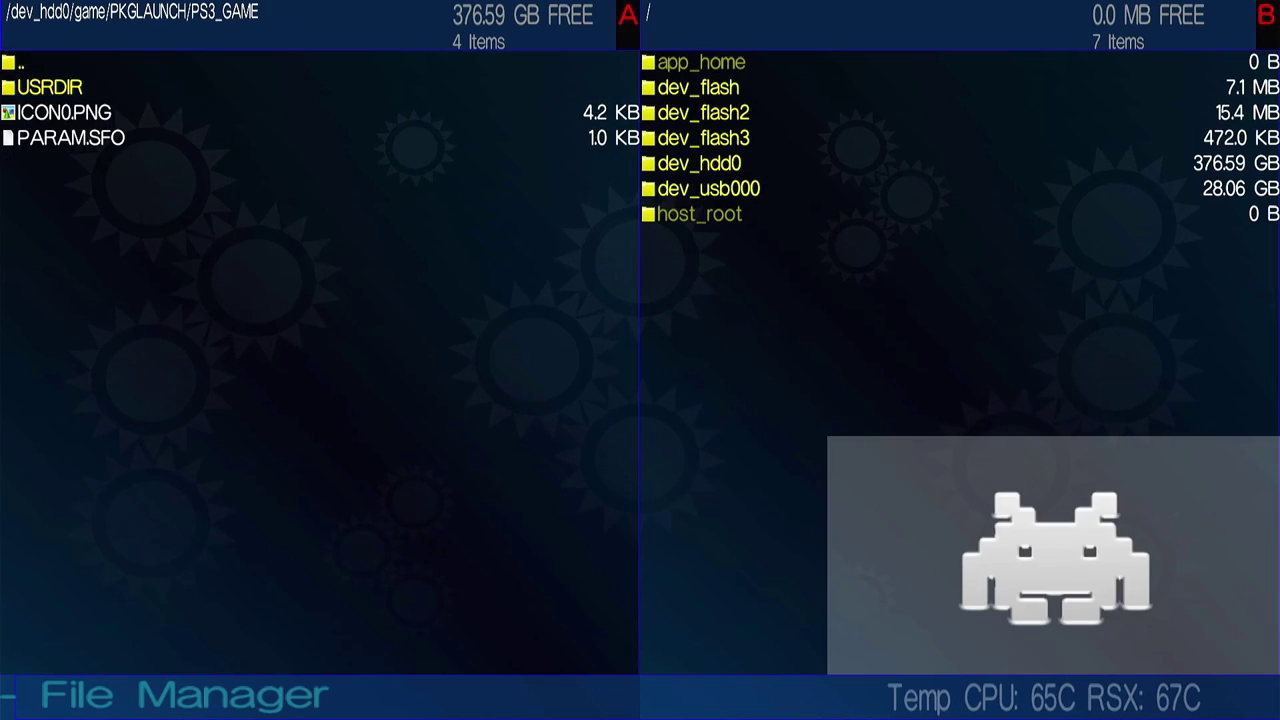
key(Return)
key(Return)
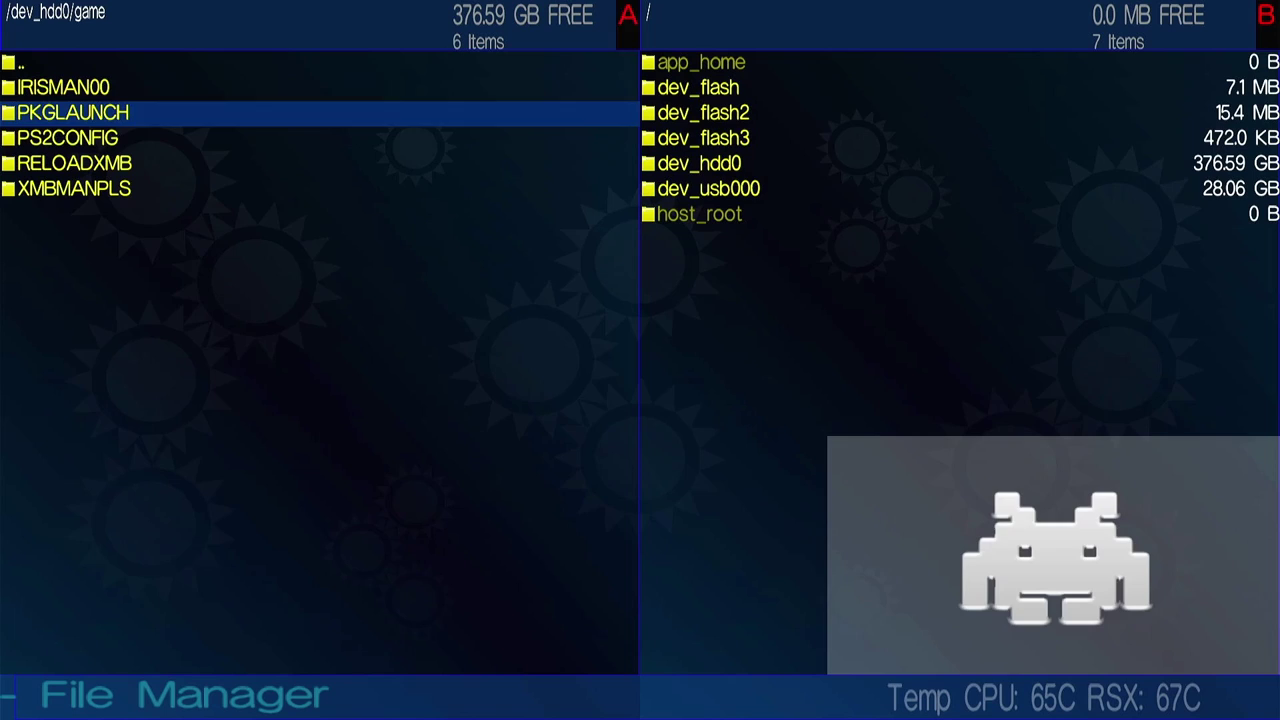
Step: Open the PS2CONFIG folder's USRDIR/CONFIG subfolder and look through its folders down to SOFT
key(Down)
key(Return)
key(Down)
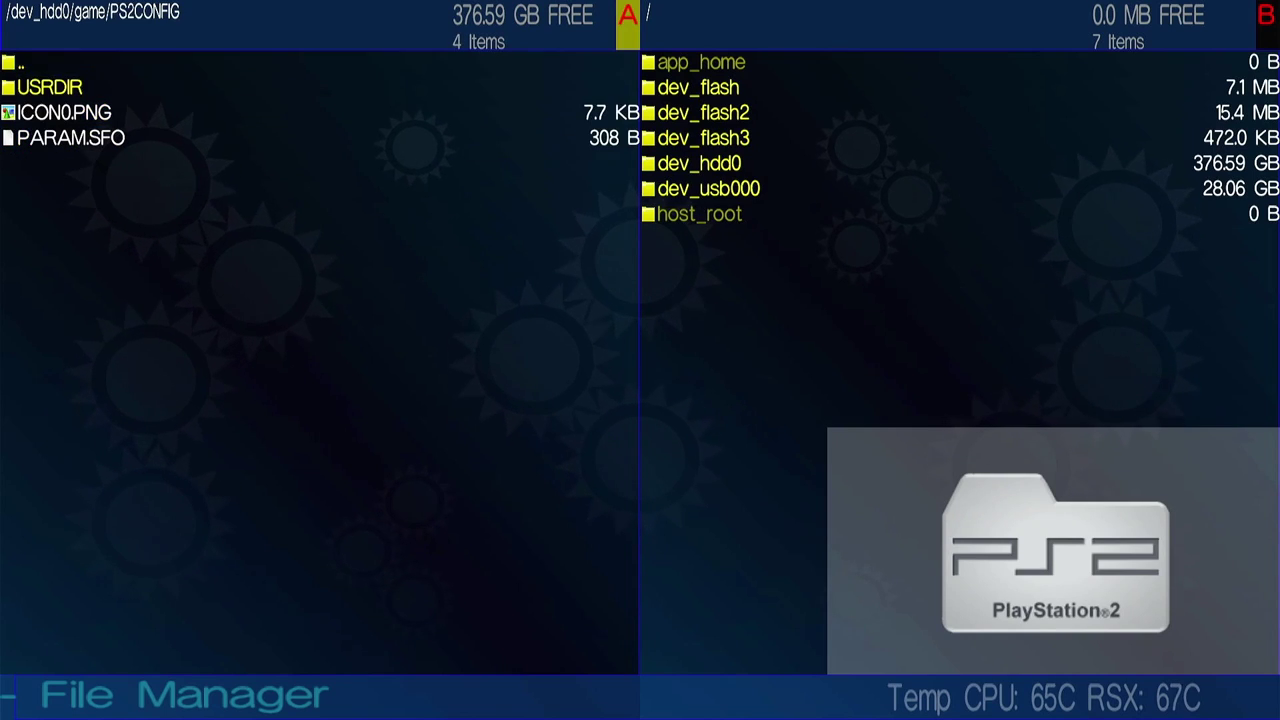
key(Return)
key(Down)
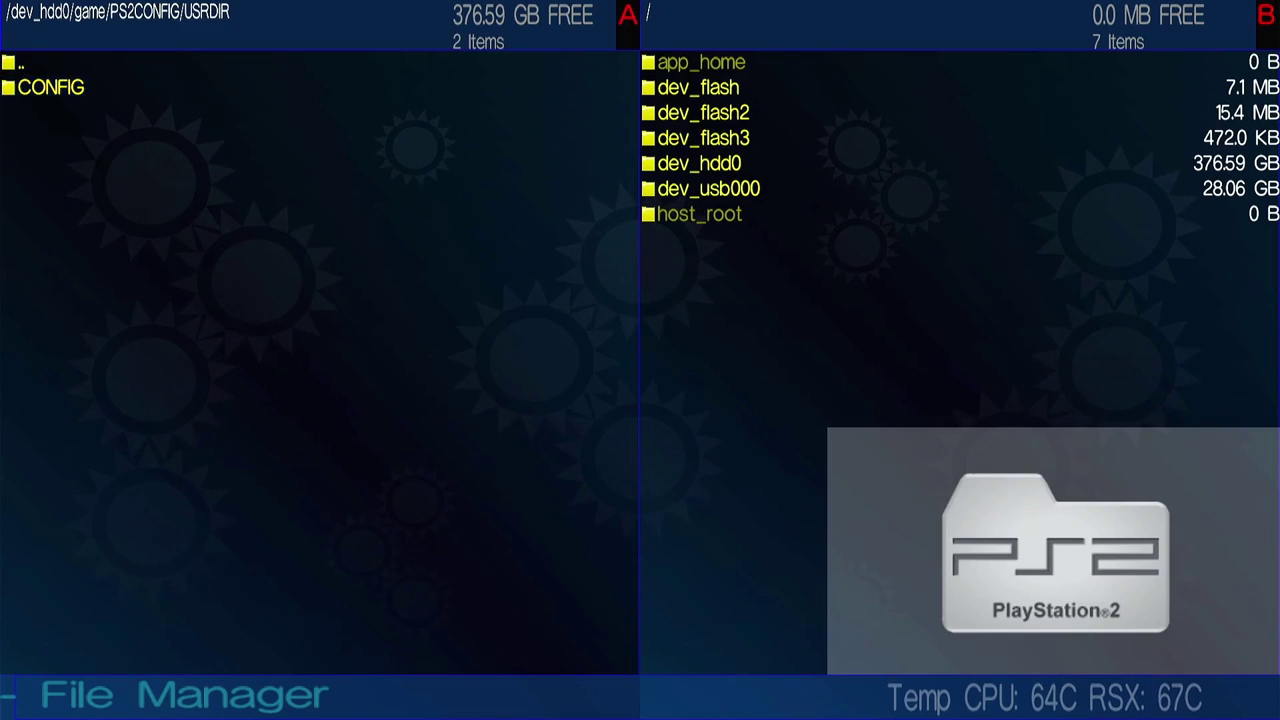
key(Return)
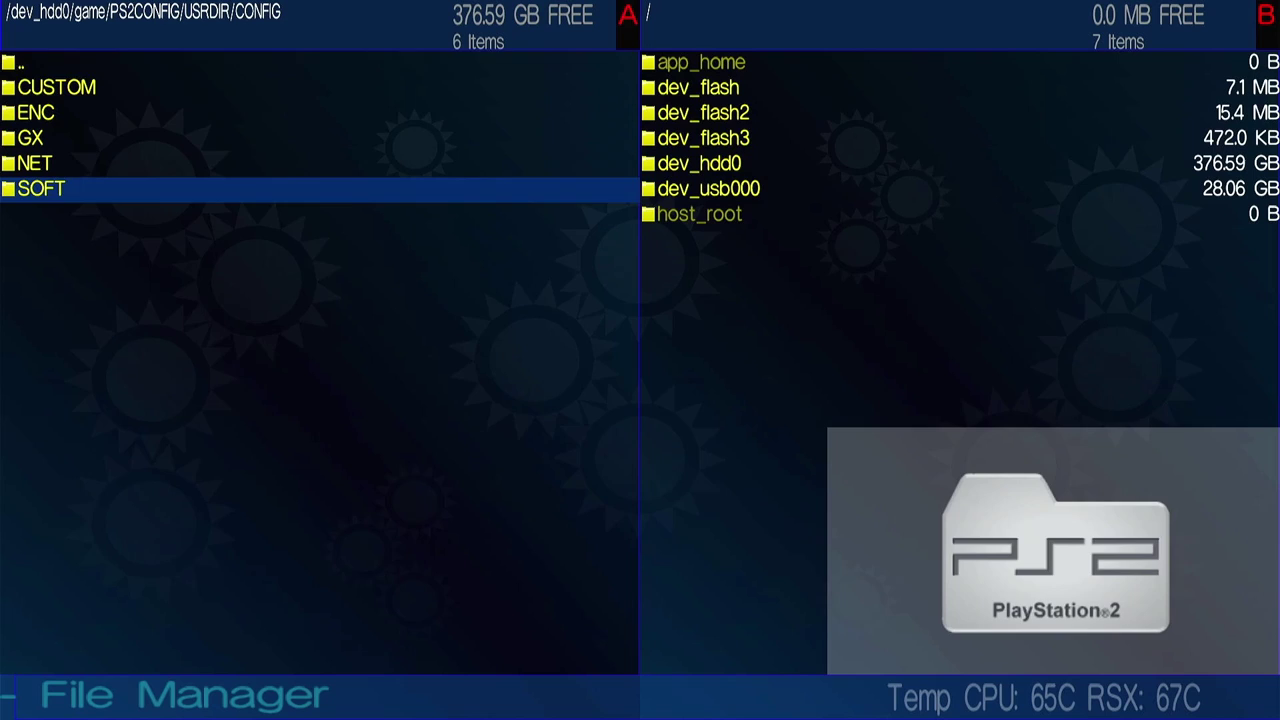
Step: Go back up from PS2CONFIG's CONFIG subfolder to the game folder
key(Up)
key(Up)
key(Up)
key(Up)
key(Up)
key(Return)
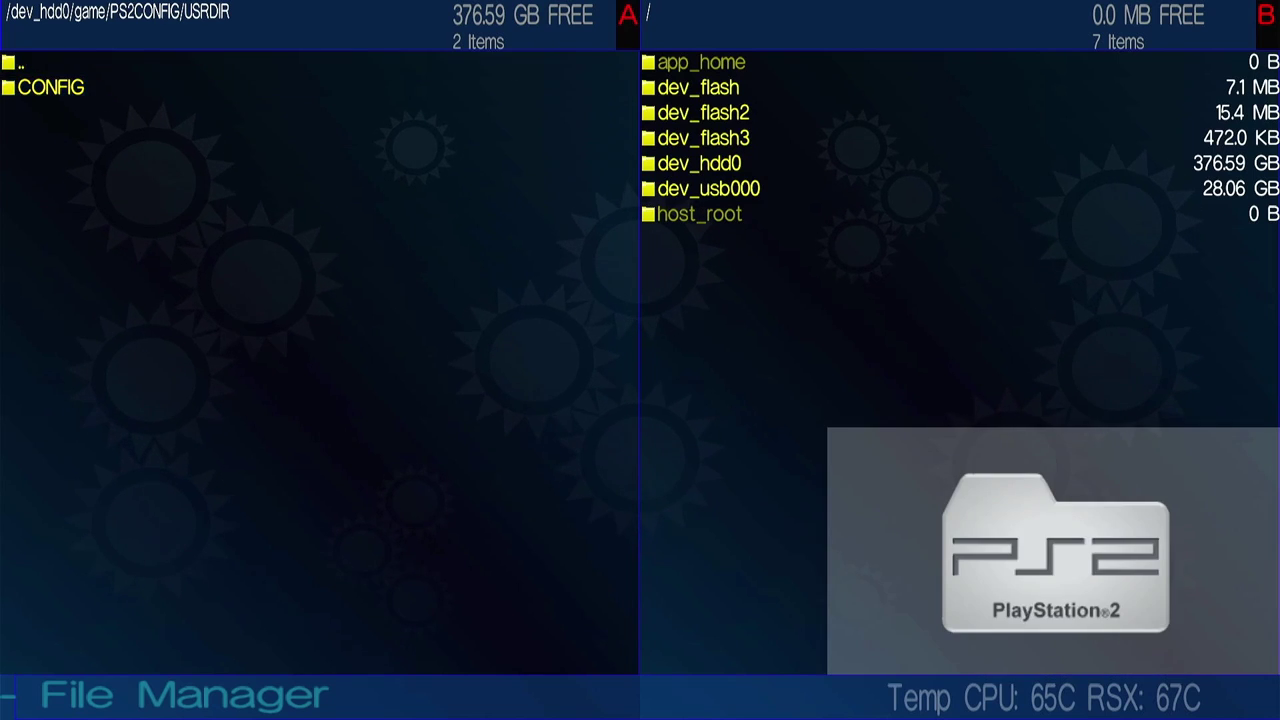
key(Up)
key(Return)
key(Up)
key(Return)
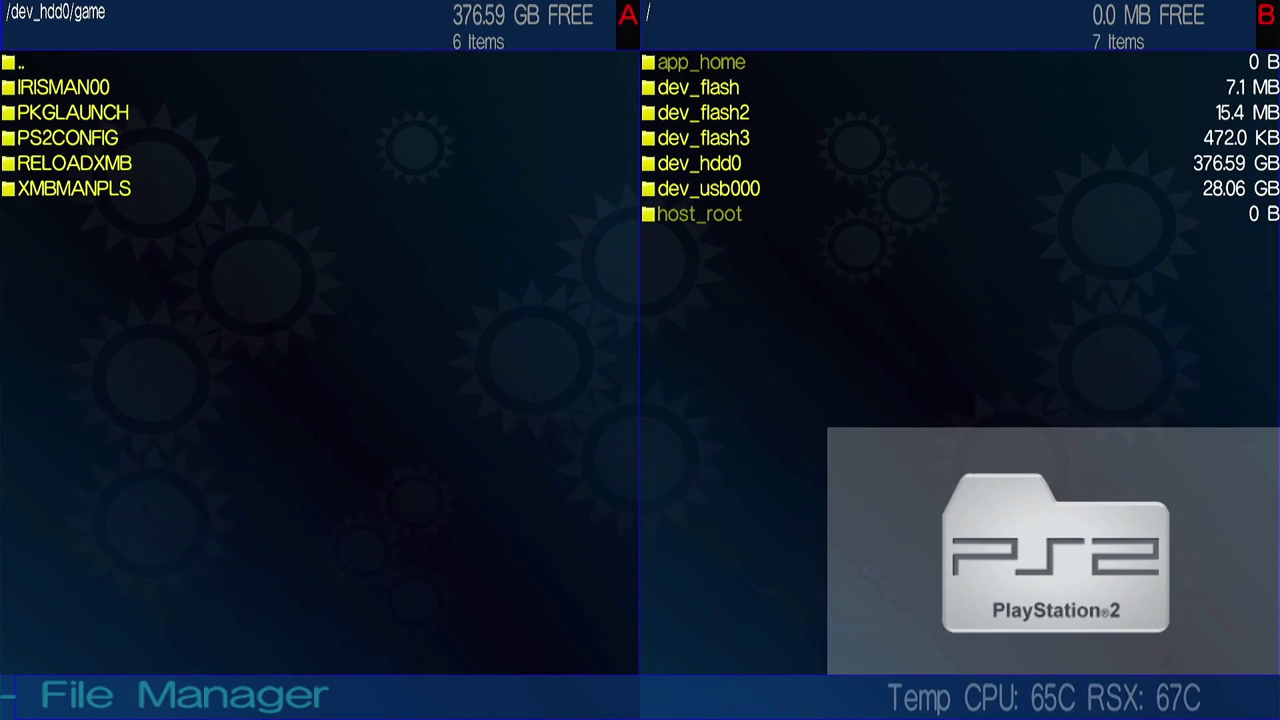
Step: Check the RELOADXMB folder in the game directory, and open the XMBMANPLS folder
key(Down)
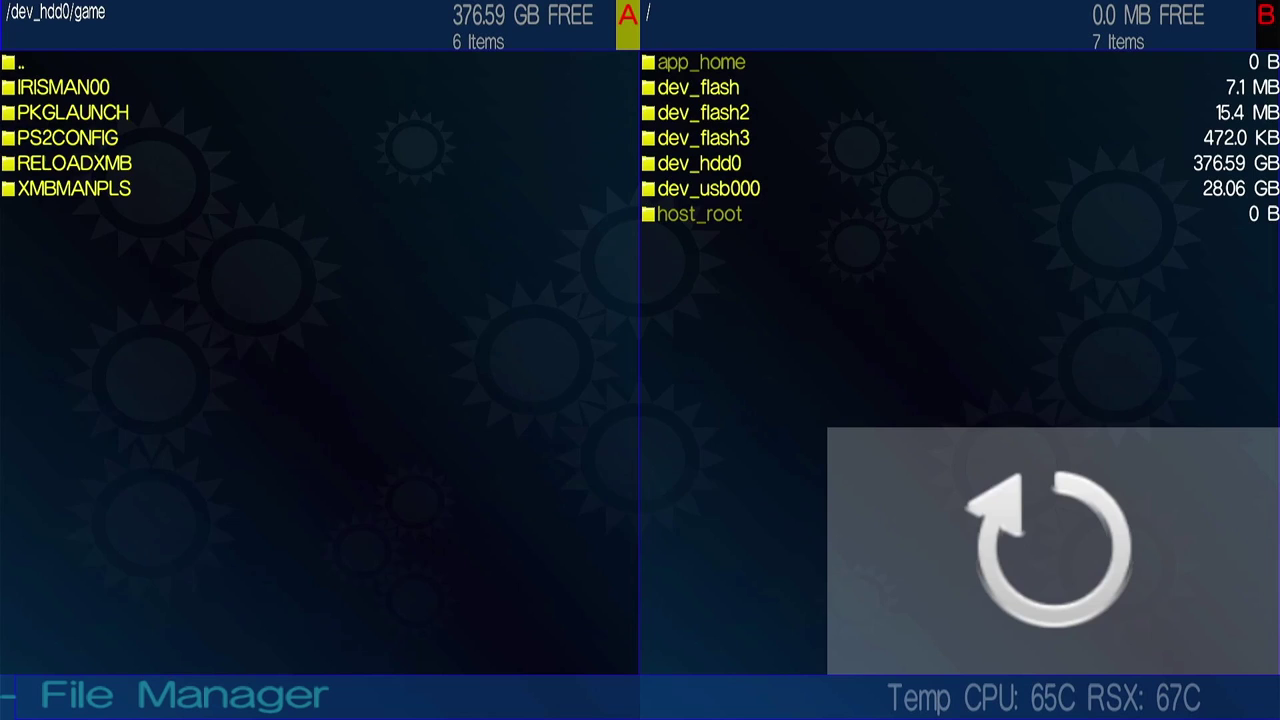
key(Return)
key(Return)
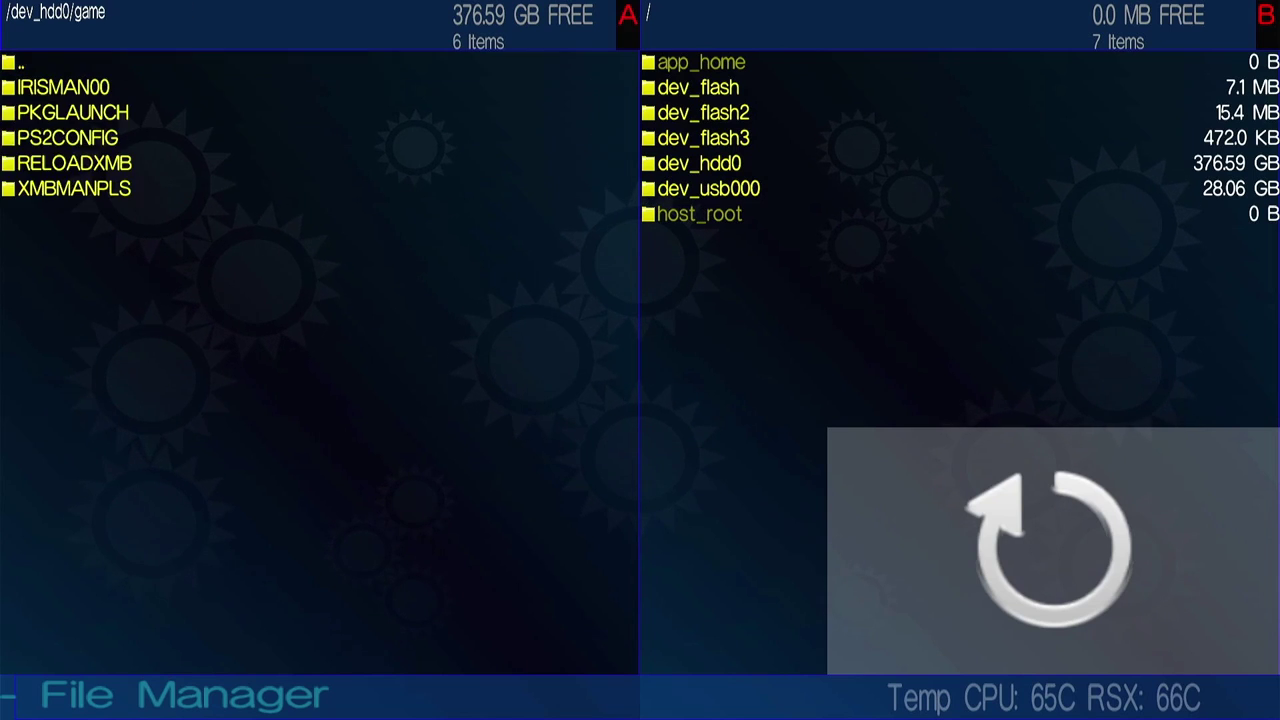
key(Down)
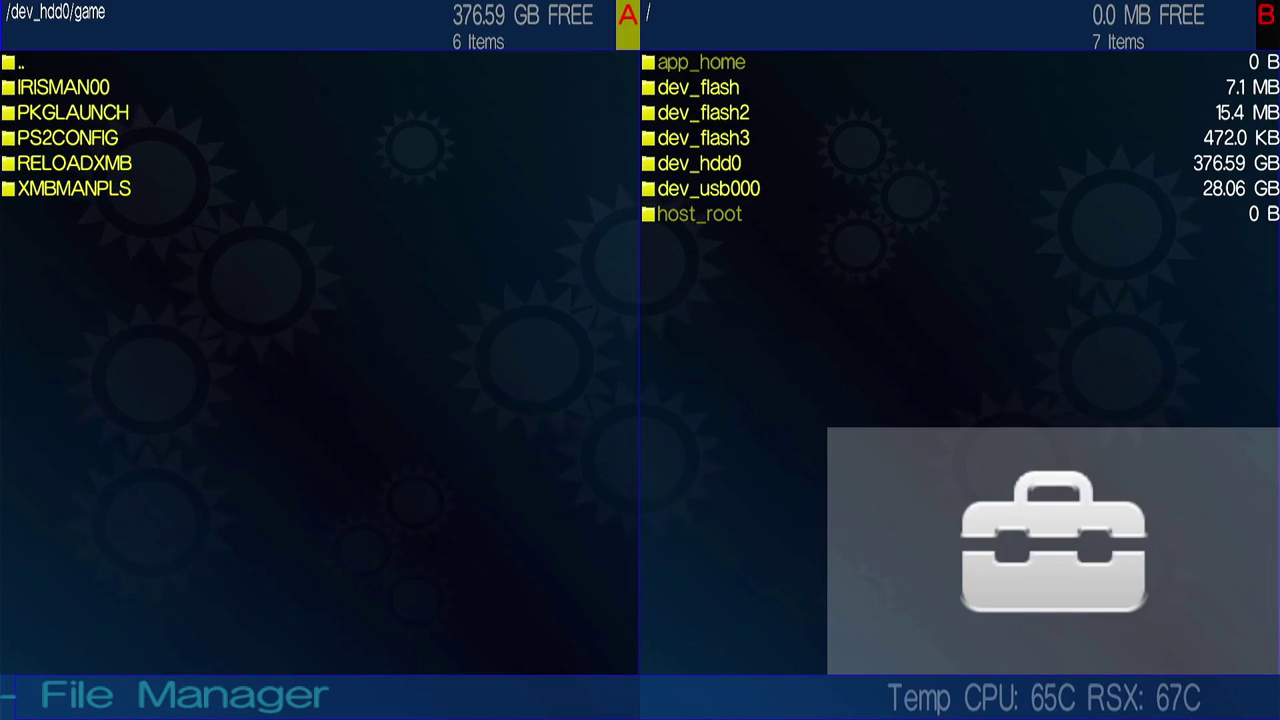
key(Return)
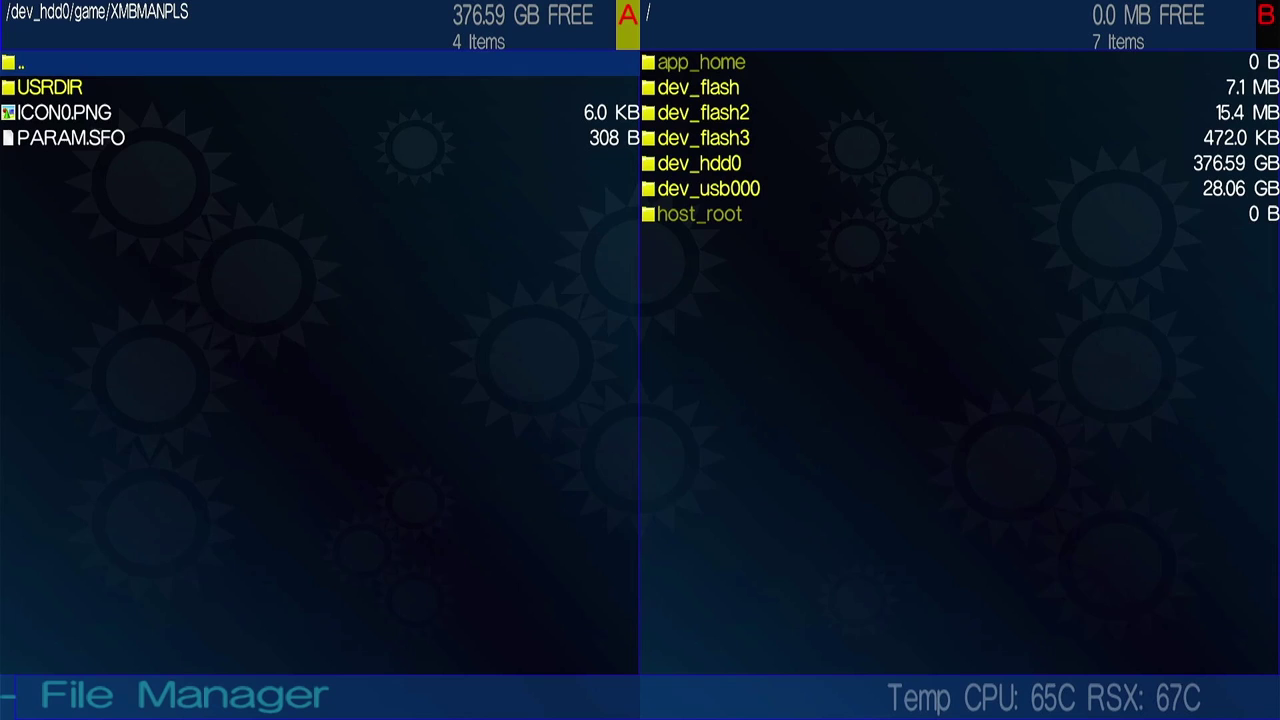
Step: Look inside the XMBMANPLS folder's USRDIR subfolder and go back up to the game folder
key(Down)
key(Return)
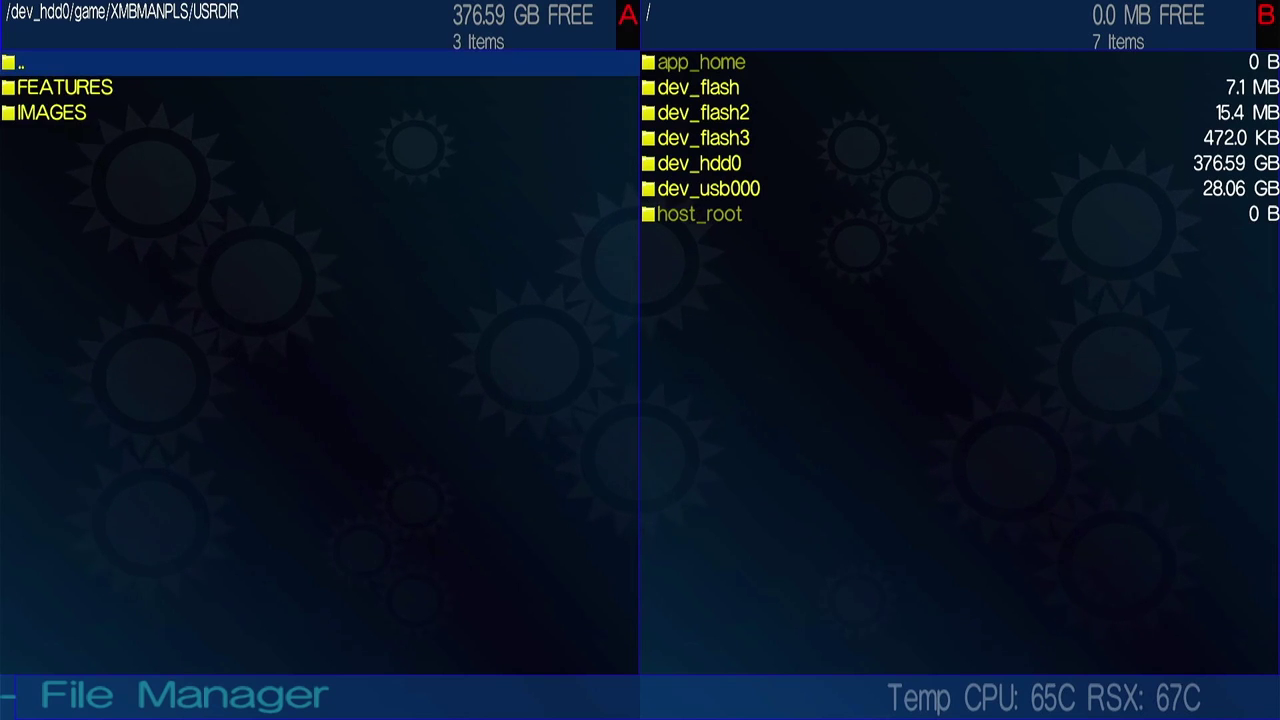
key(Return)
key(Up)
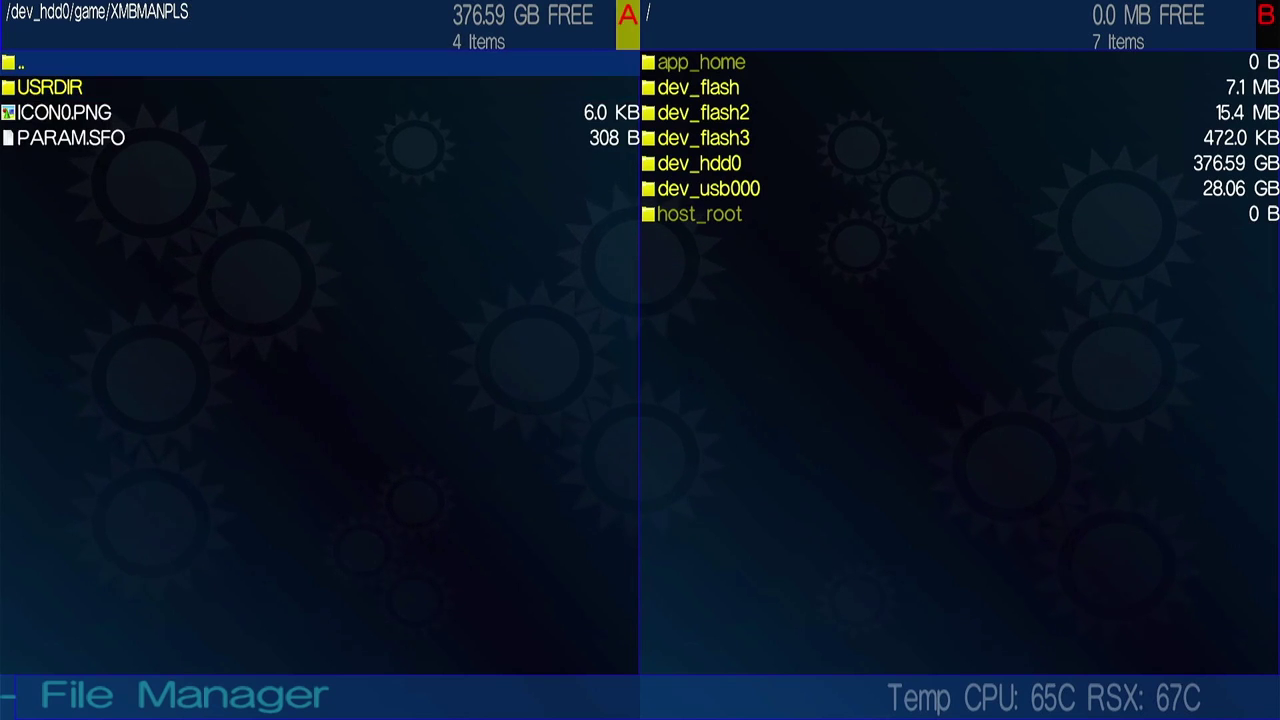
key(Return)
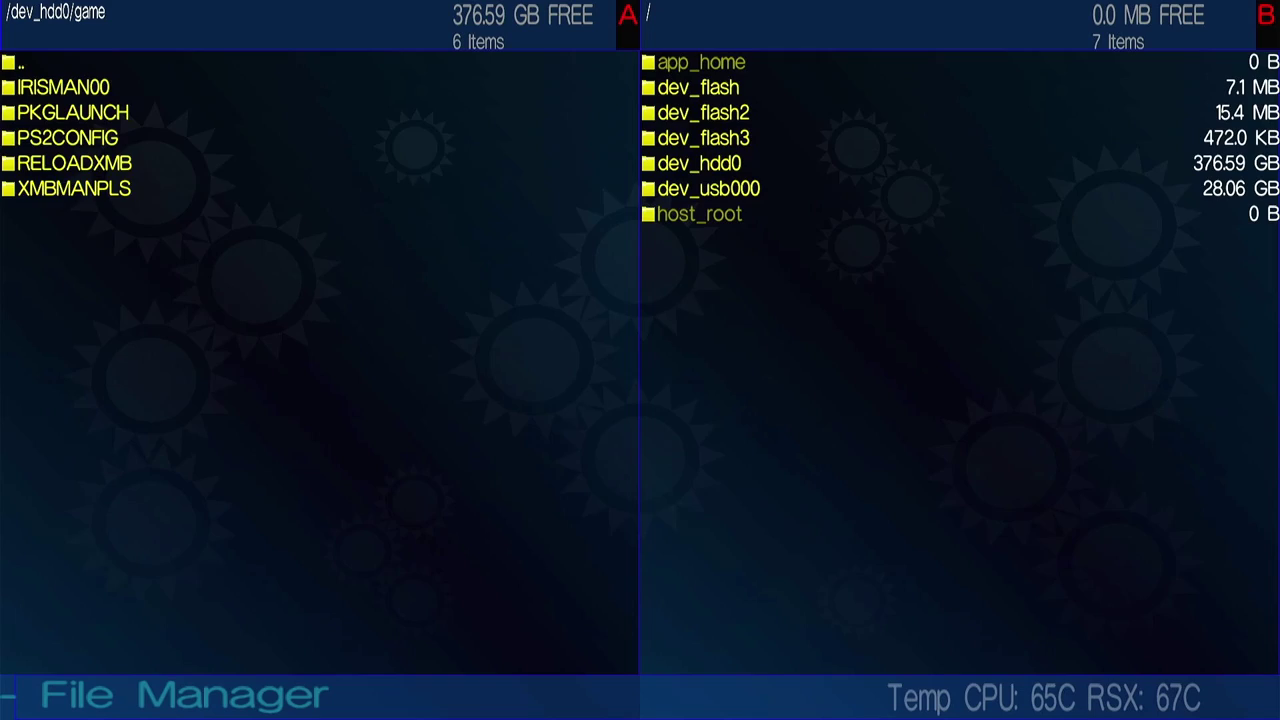
key(Up)
key(Up)
key(Up)
key(Up)
key(Up)
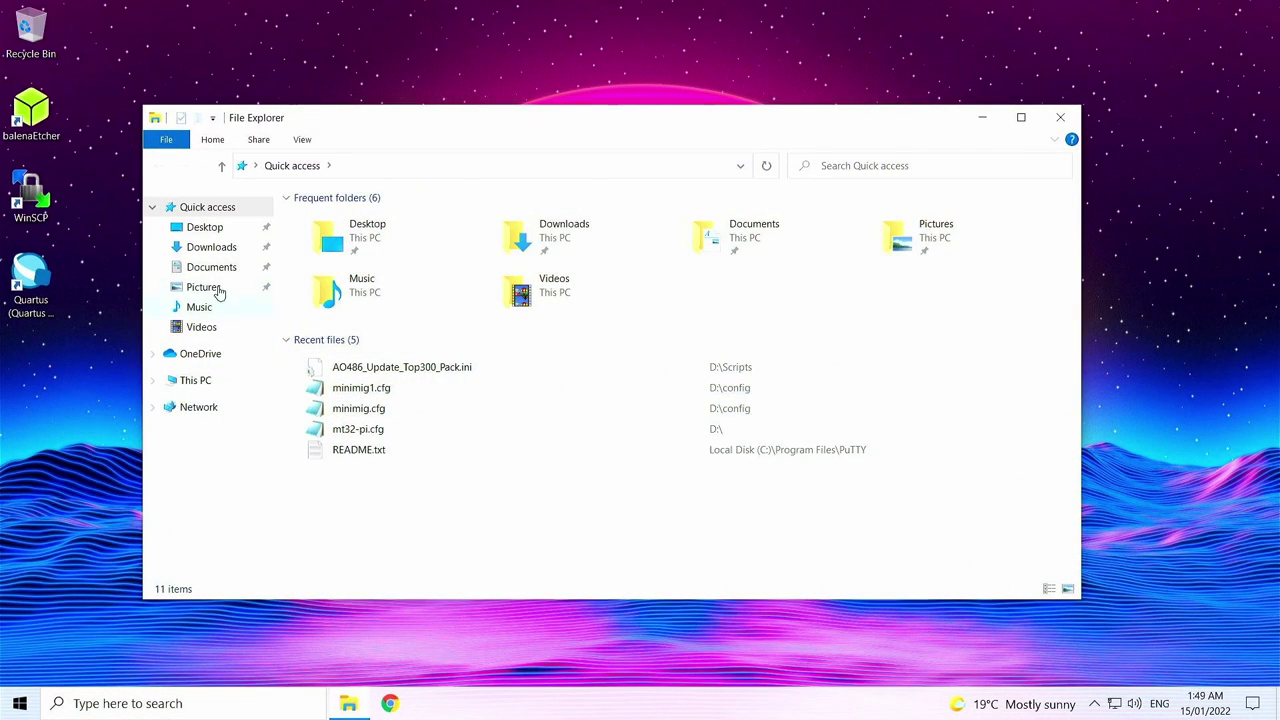
Step: In Windows File Explorer, copy the WD_Quick_Formatter folder out of WD_Quick_Formatter_2.0.0.65.zip into the Downloads folder
click(207, 247)
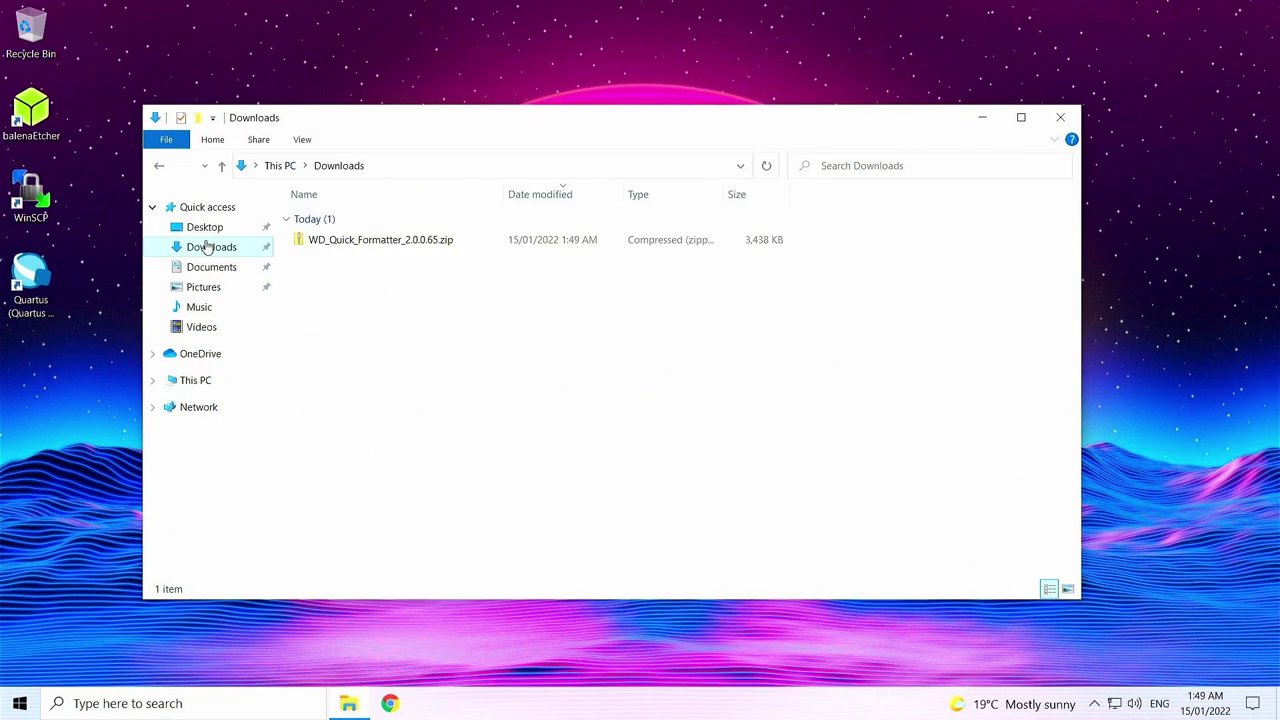
double_click(322, 242)
click(336, 221)
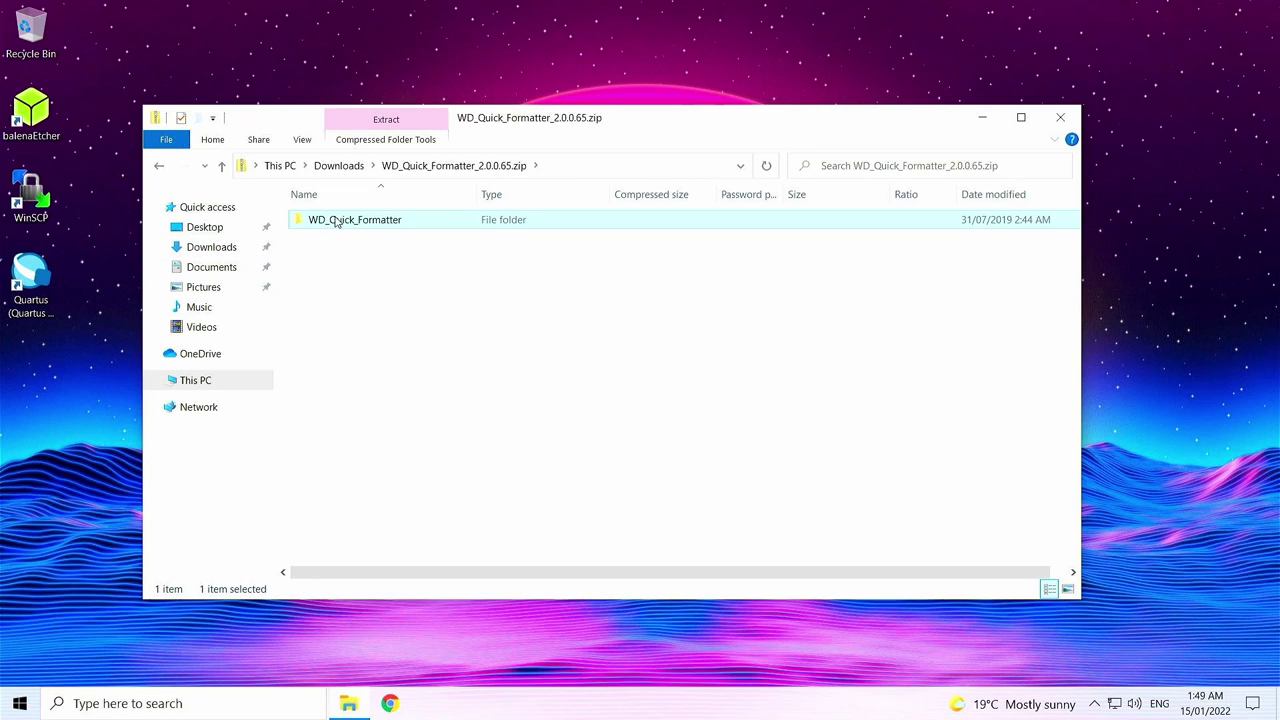
right_click(336, 222)
click(375, 292)
click(340, 166)
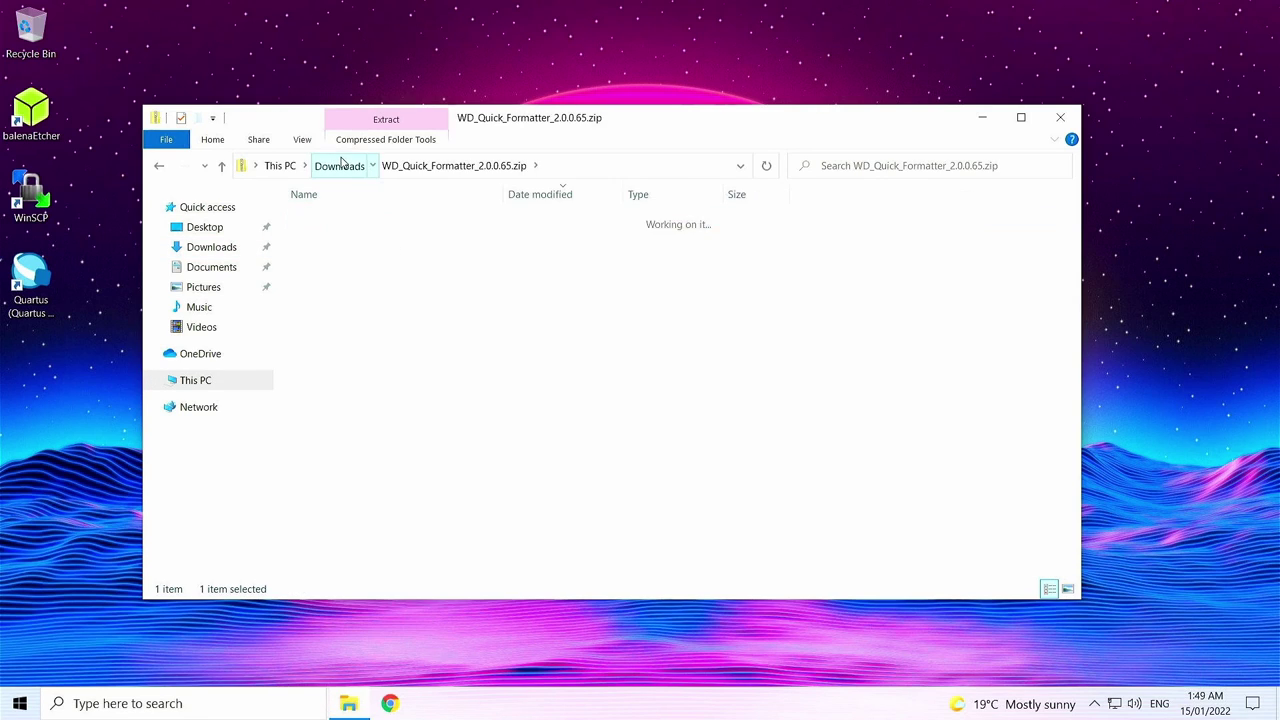
right_click(357, 290)
click(406, 418)
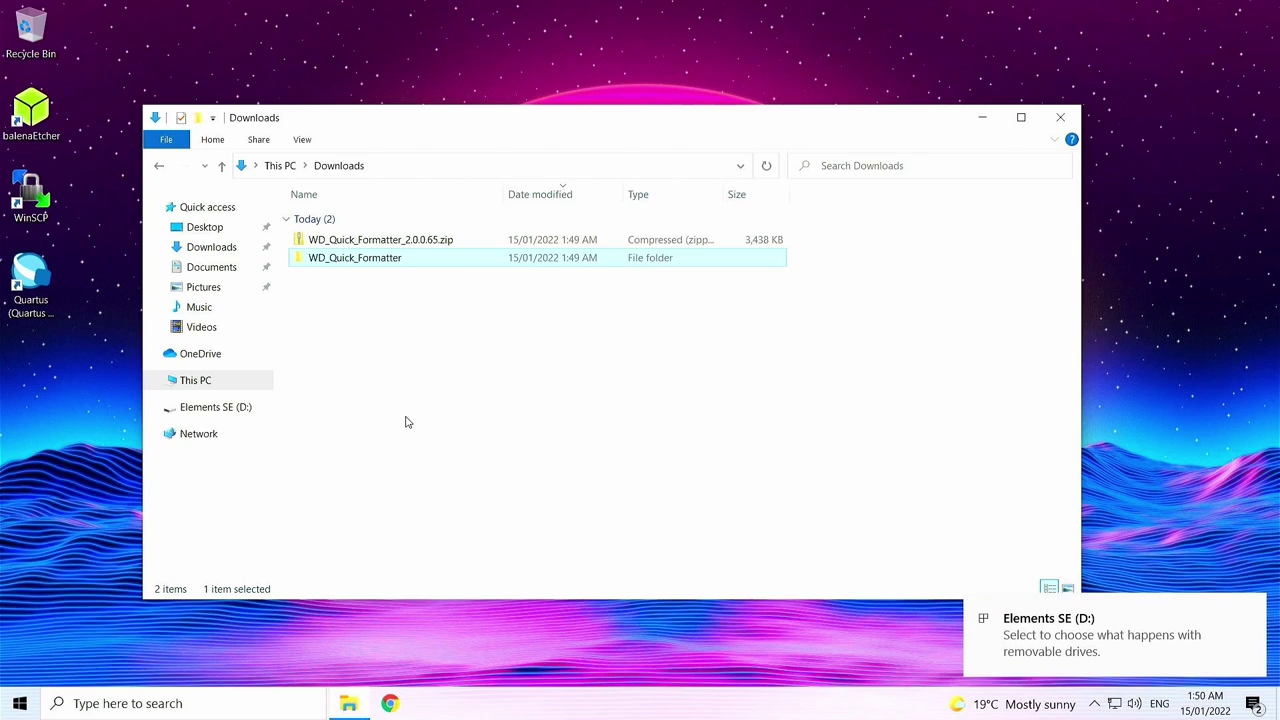
Step: Run WD Quick Formatter.exe from the extracted WD_Quick_Formatter folder and allow it to make changes to the device
double_click(351, 262)
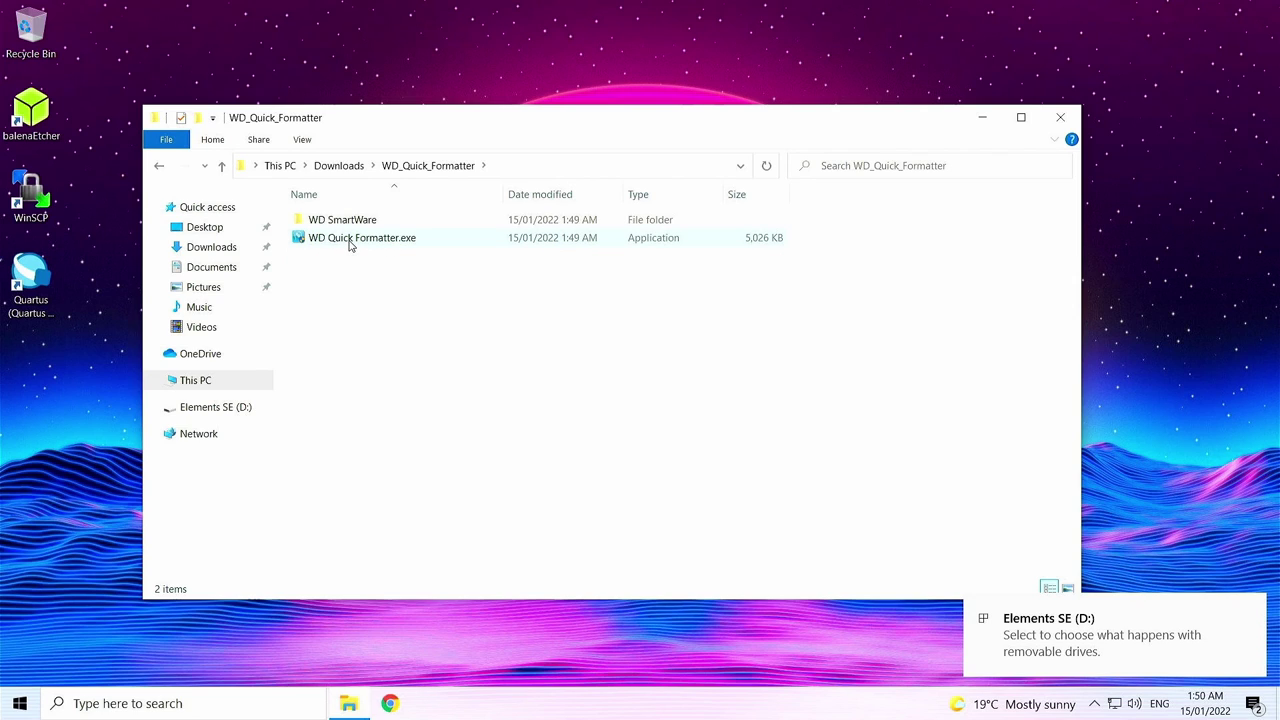
double_click(351, 246)
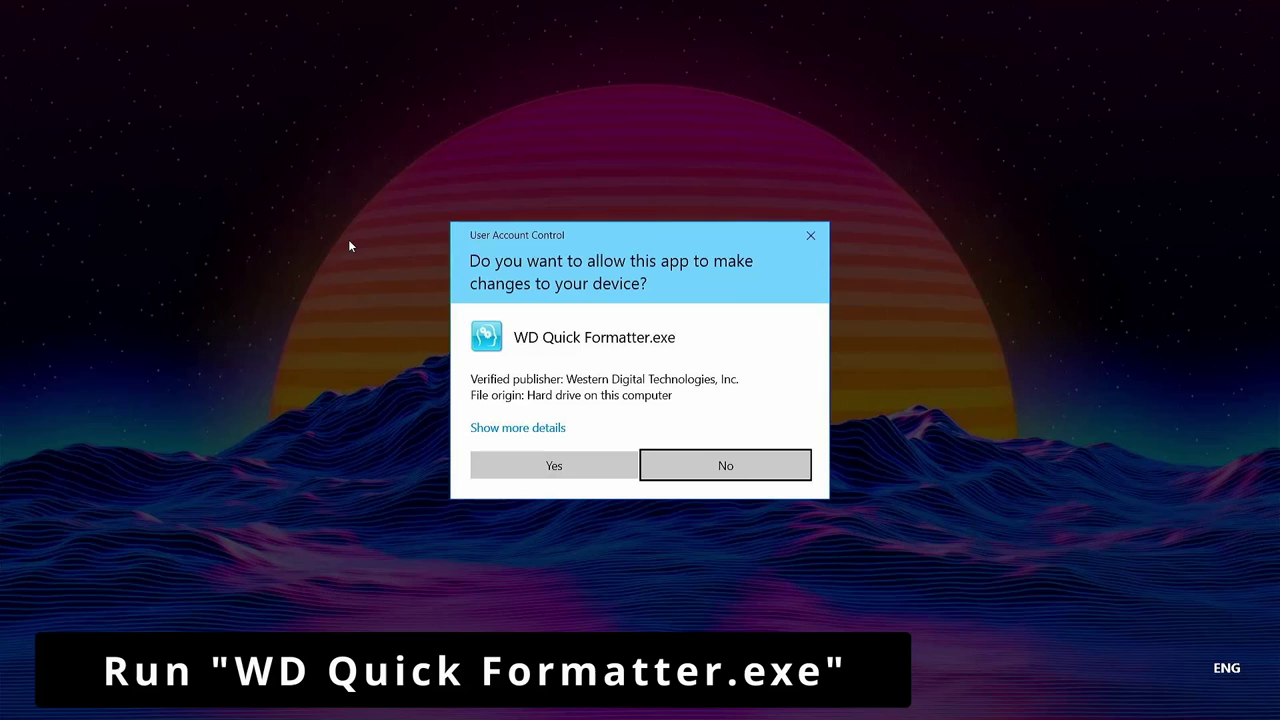
click(545, 468)
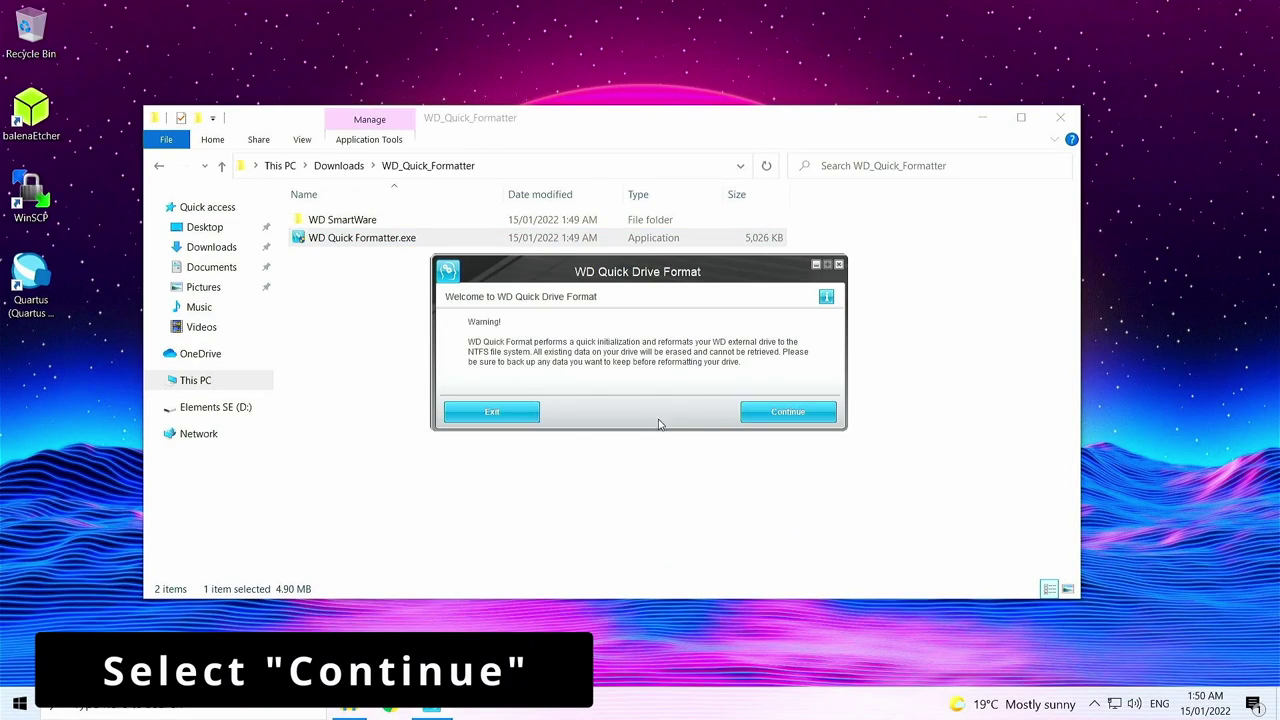
Step: Accept the erase warning and licence agreement, format the WD Elements external drive (D:) as XP Compatible, and exit the formatter
click(785, 412)
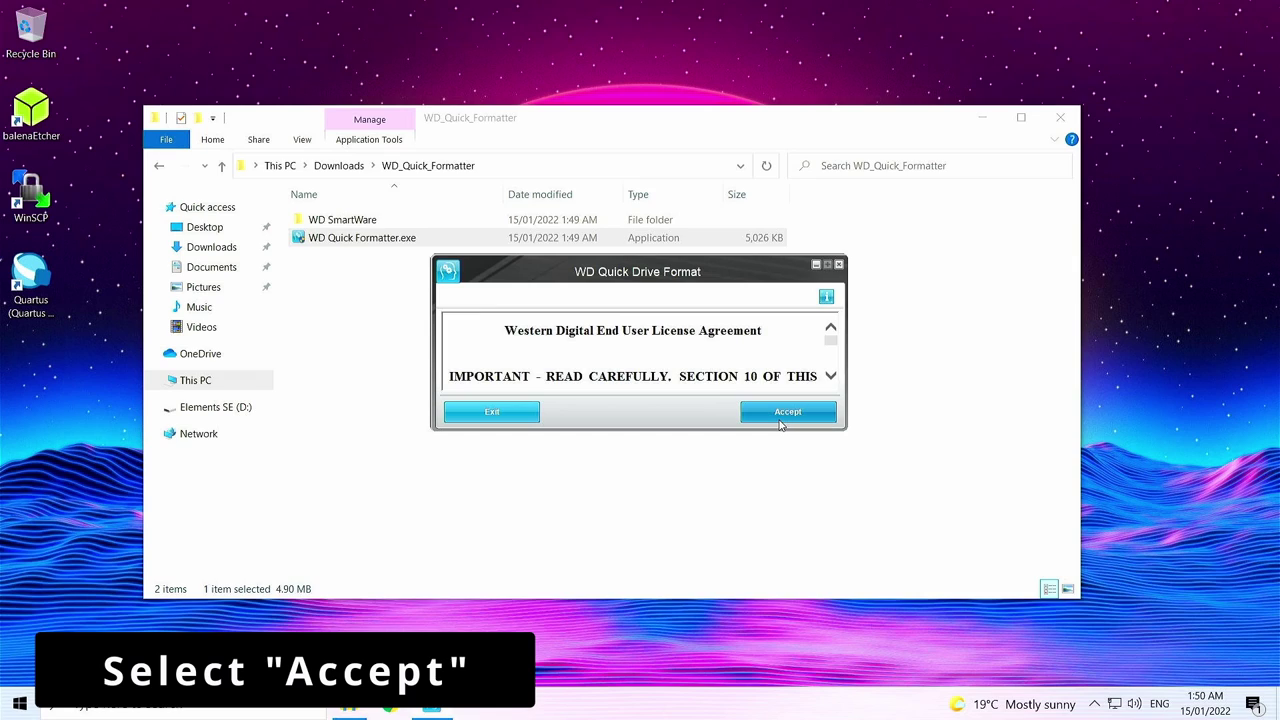
click(779, 413)
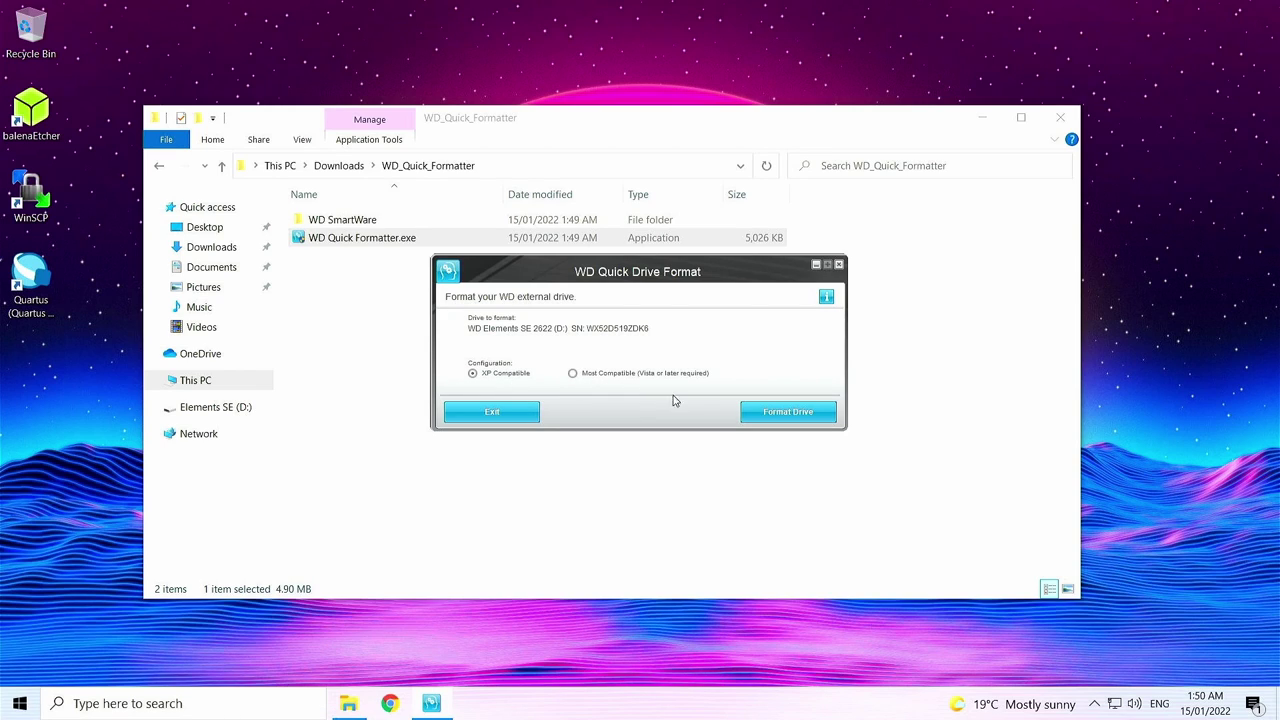
click(764, 418)
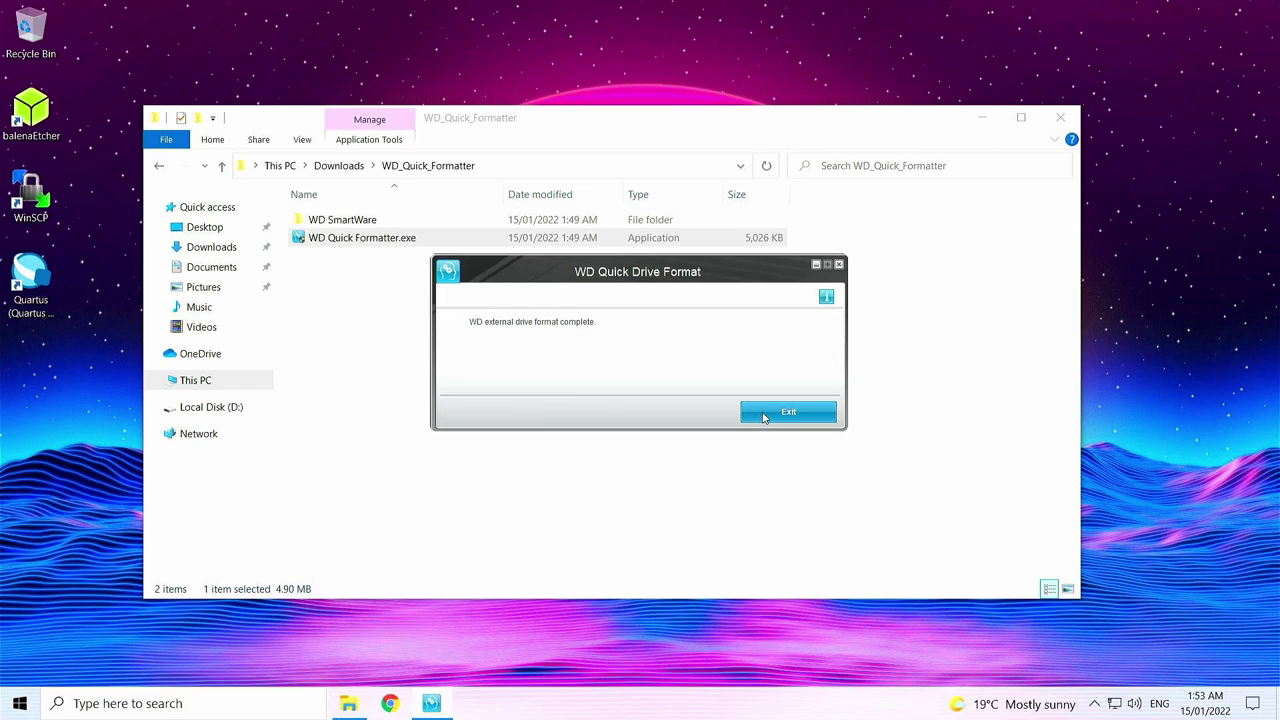
click(763, 418)
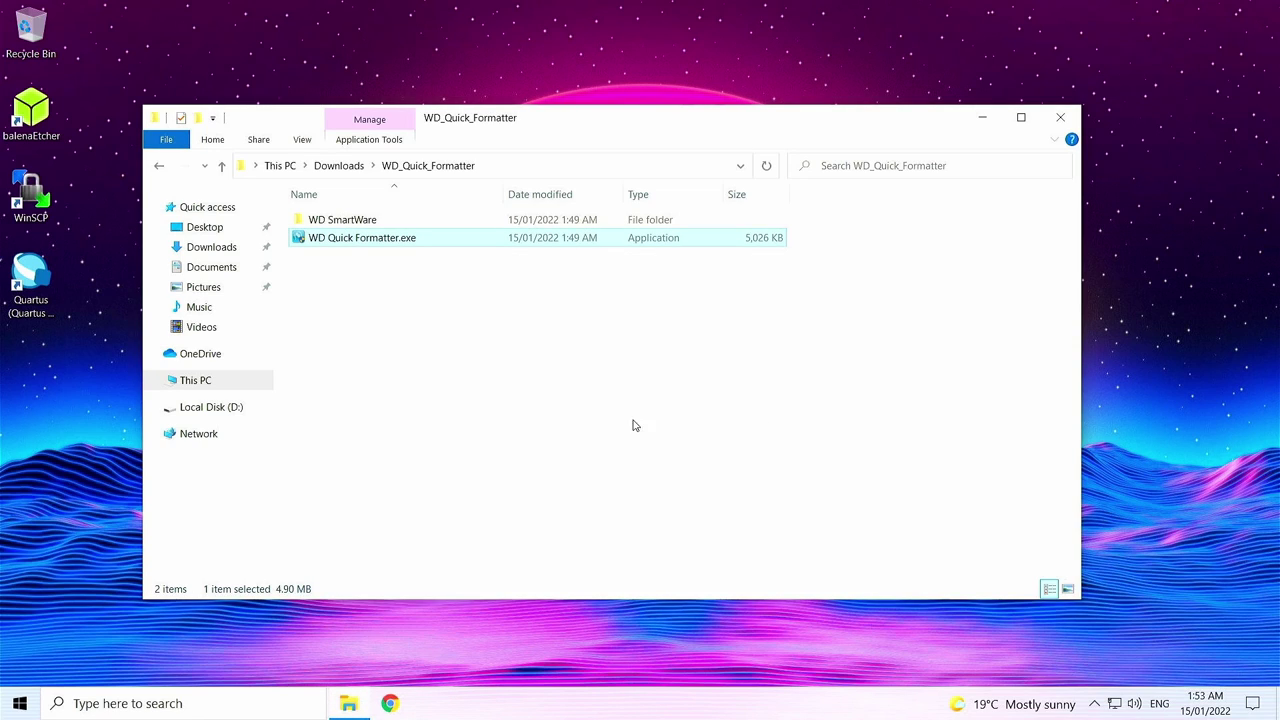
Step: Check the file system and capacity of Local Disk (D:) in its properties
right_click(212, 412)
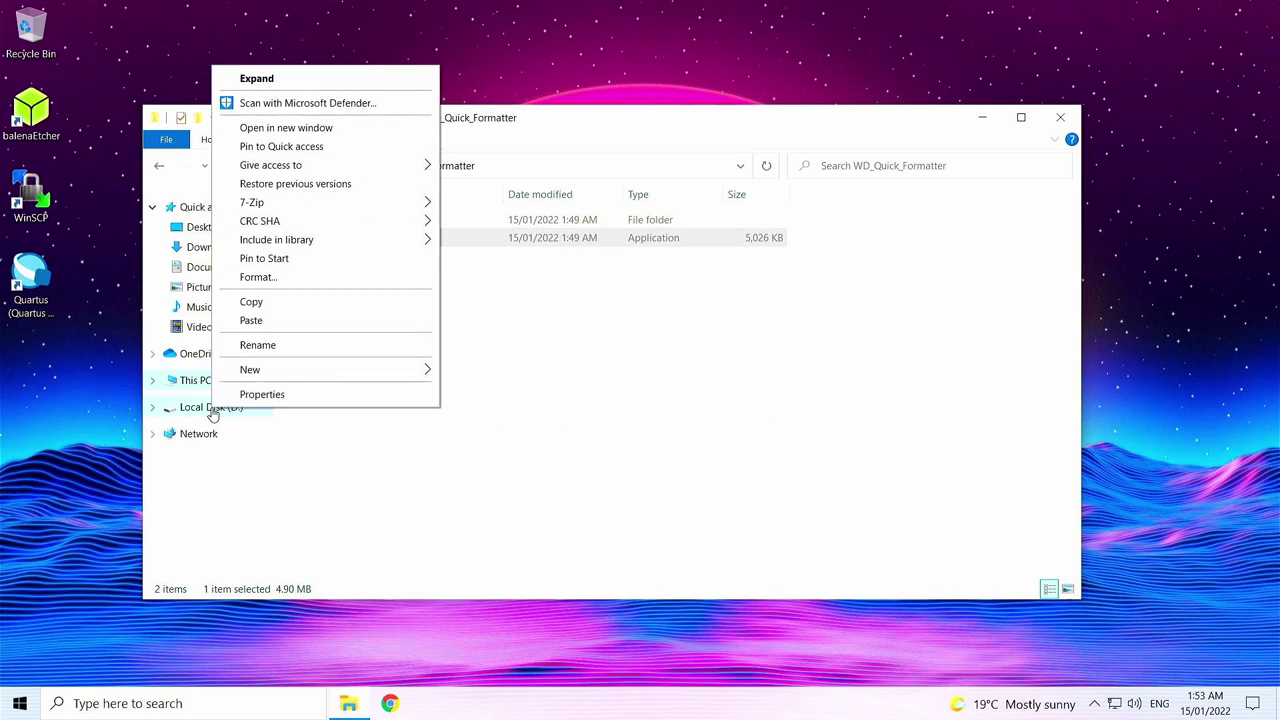
click(261, 394)
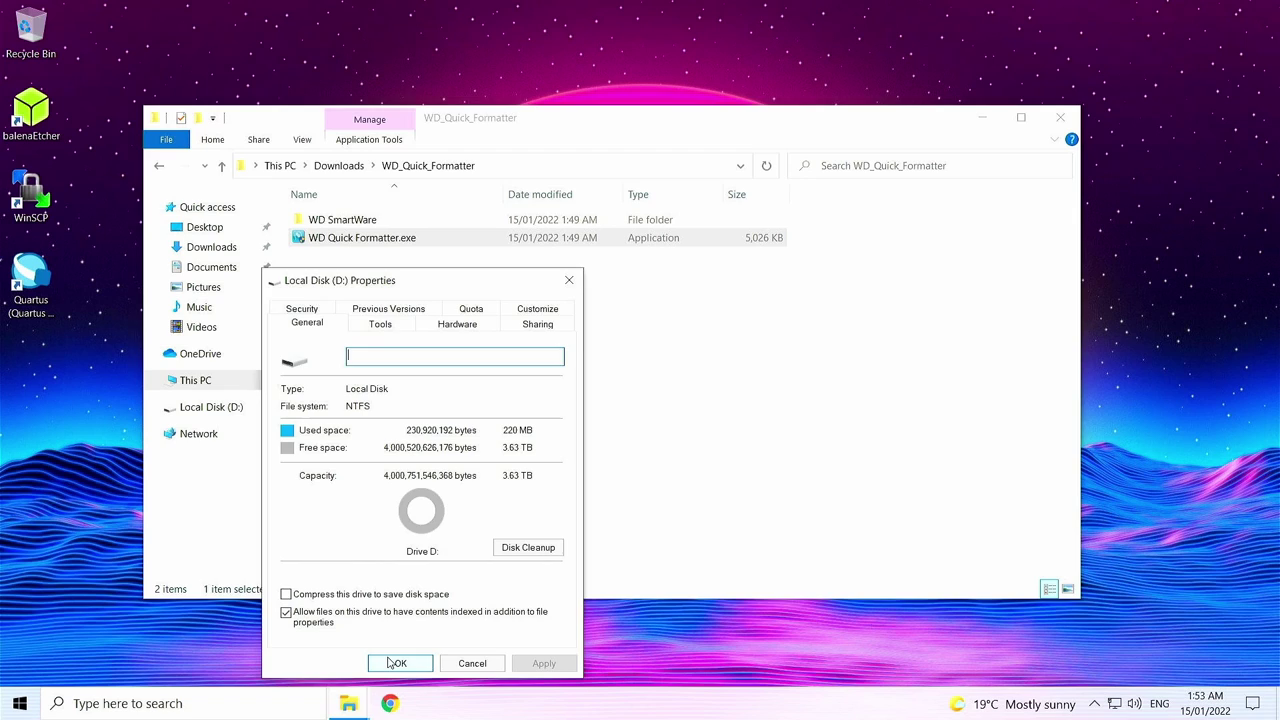
click(393, 663)
Step: Turn off the backup reminders and create a folder named PS3ISO at the root of Local Disk (D:)
click(211, 408)
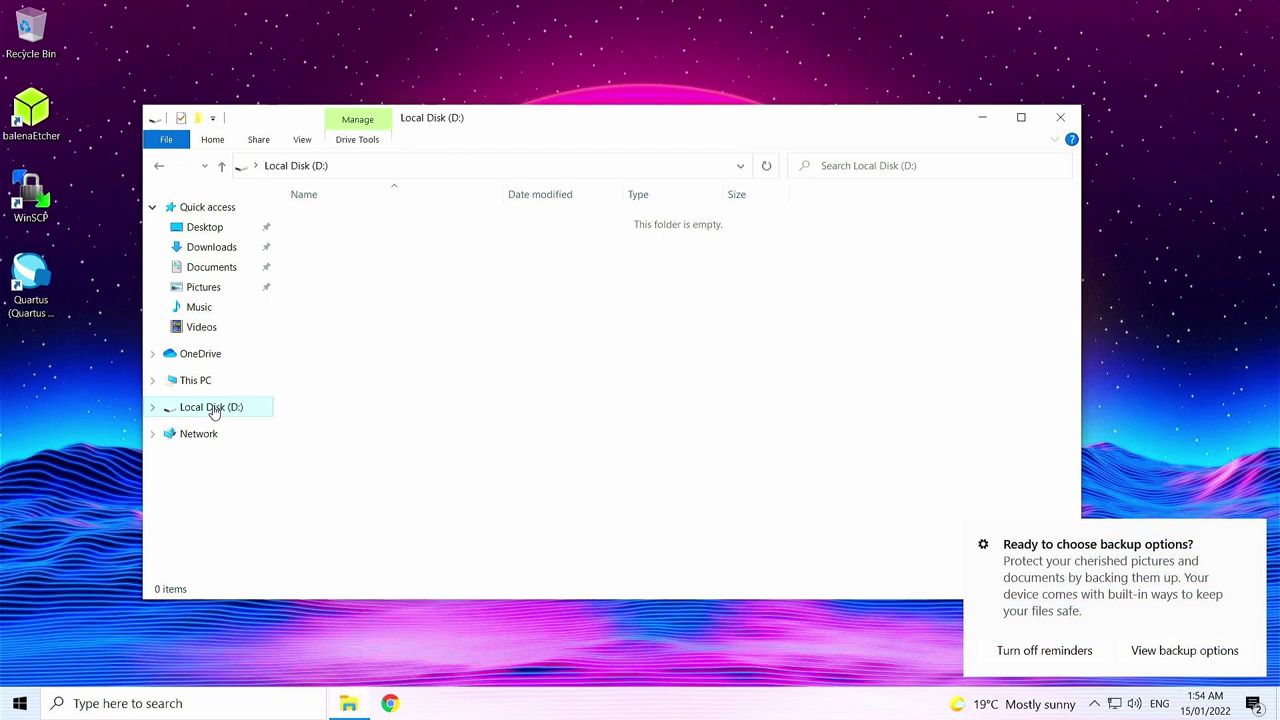
click(1041, 652)
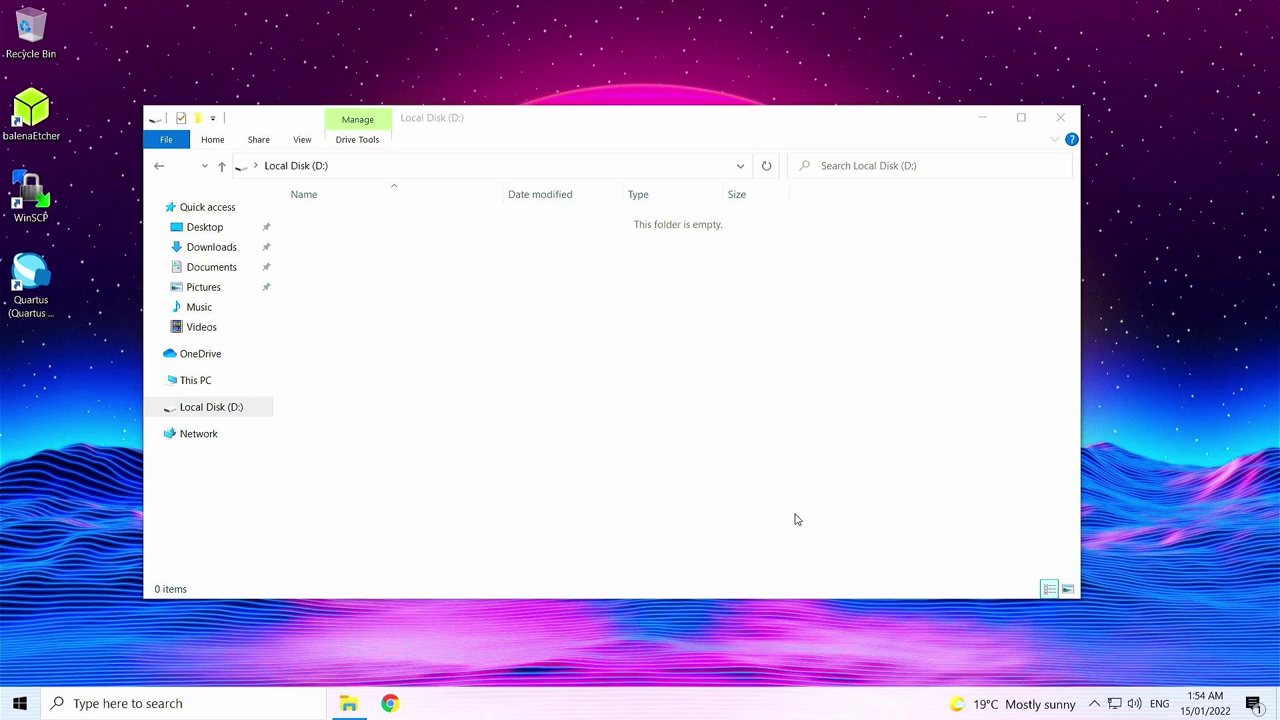
right_click(603, 388)
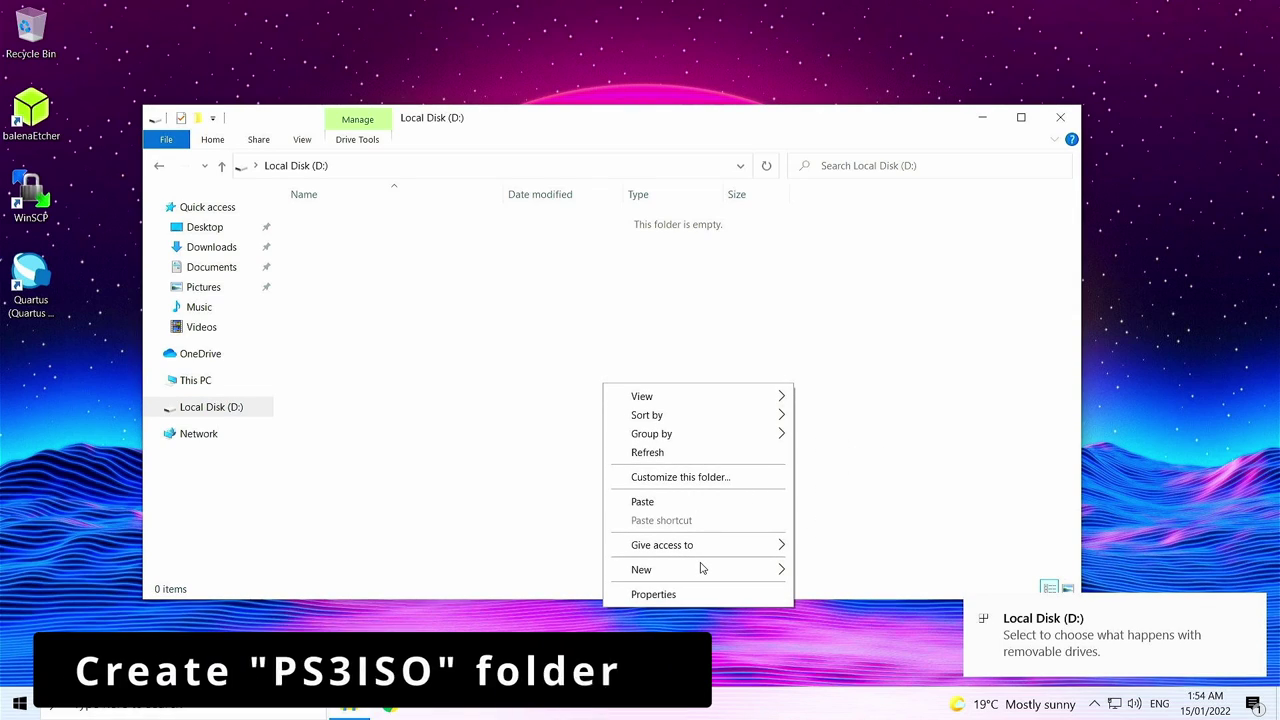
mouse_move(702, 570)
click(834, 574)
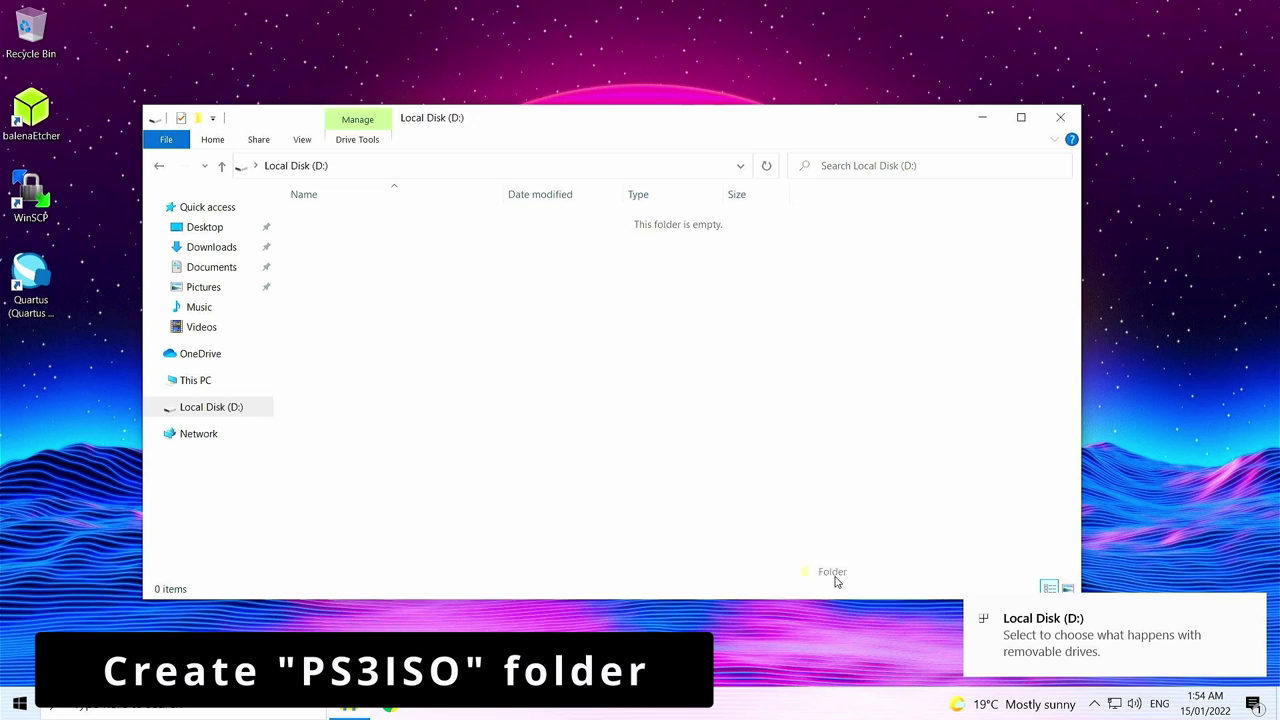
text(P)
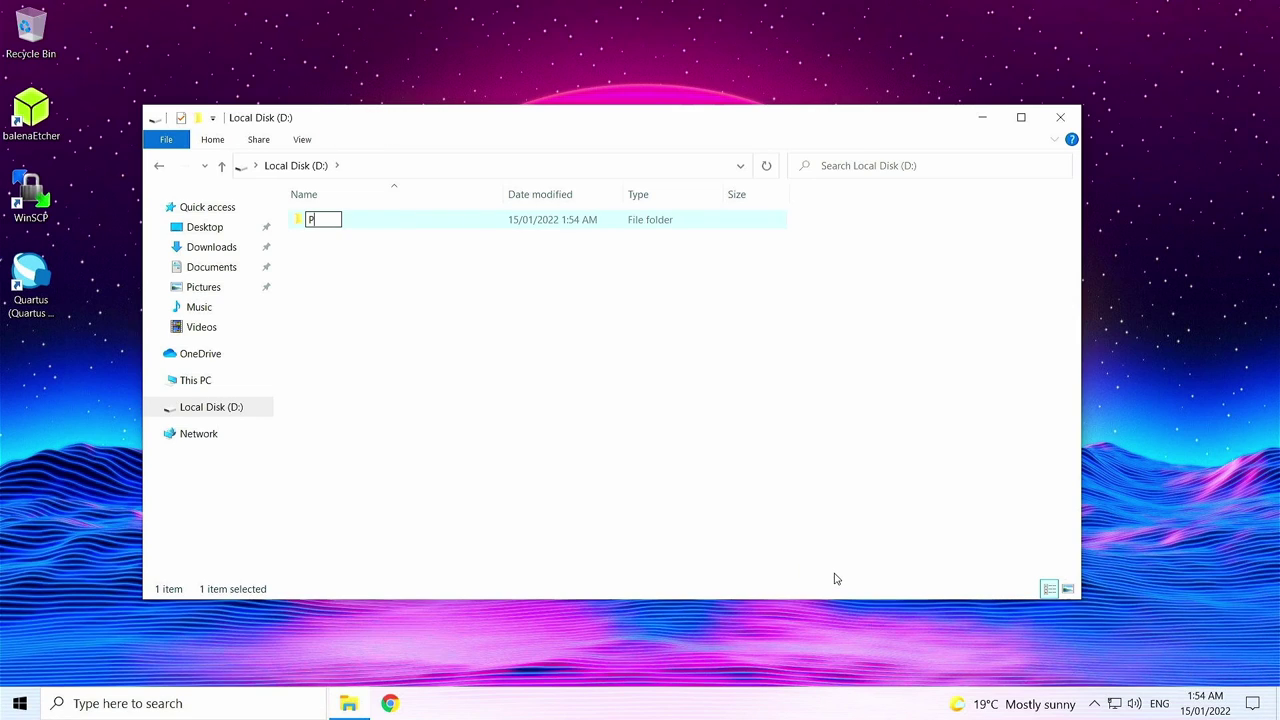
text(S3ISO)
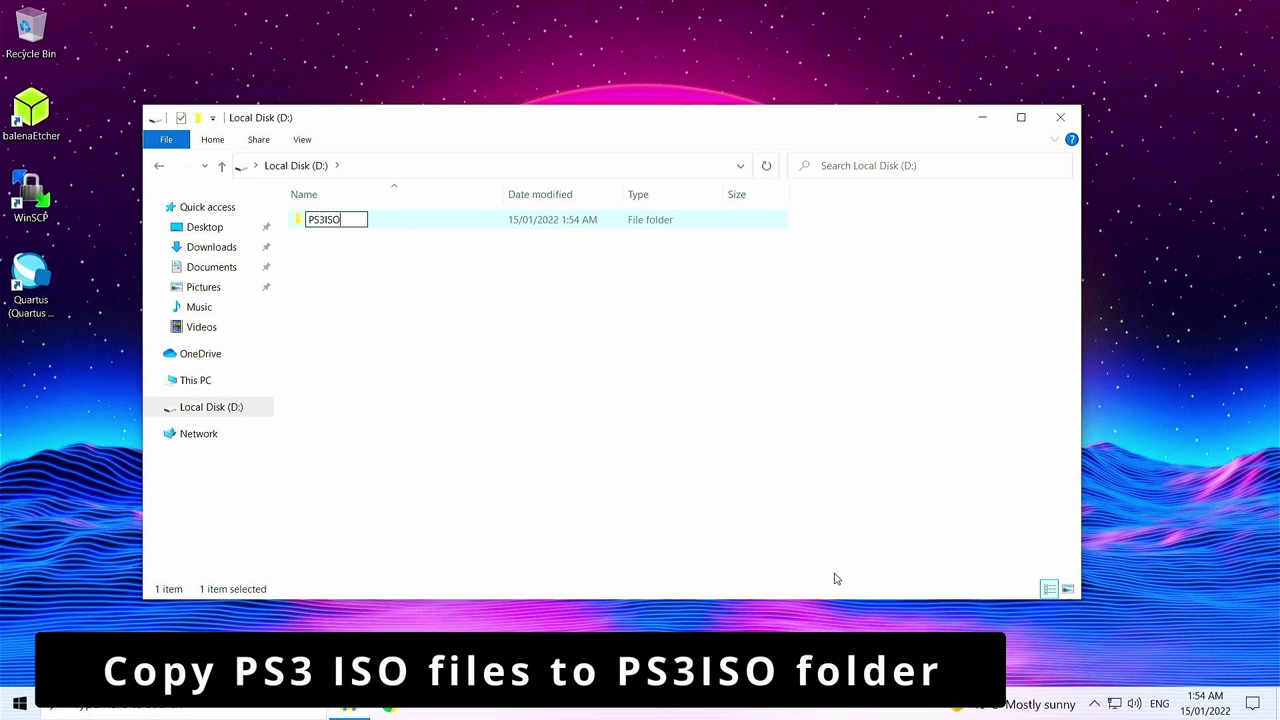
key(Return)
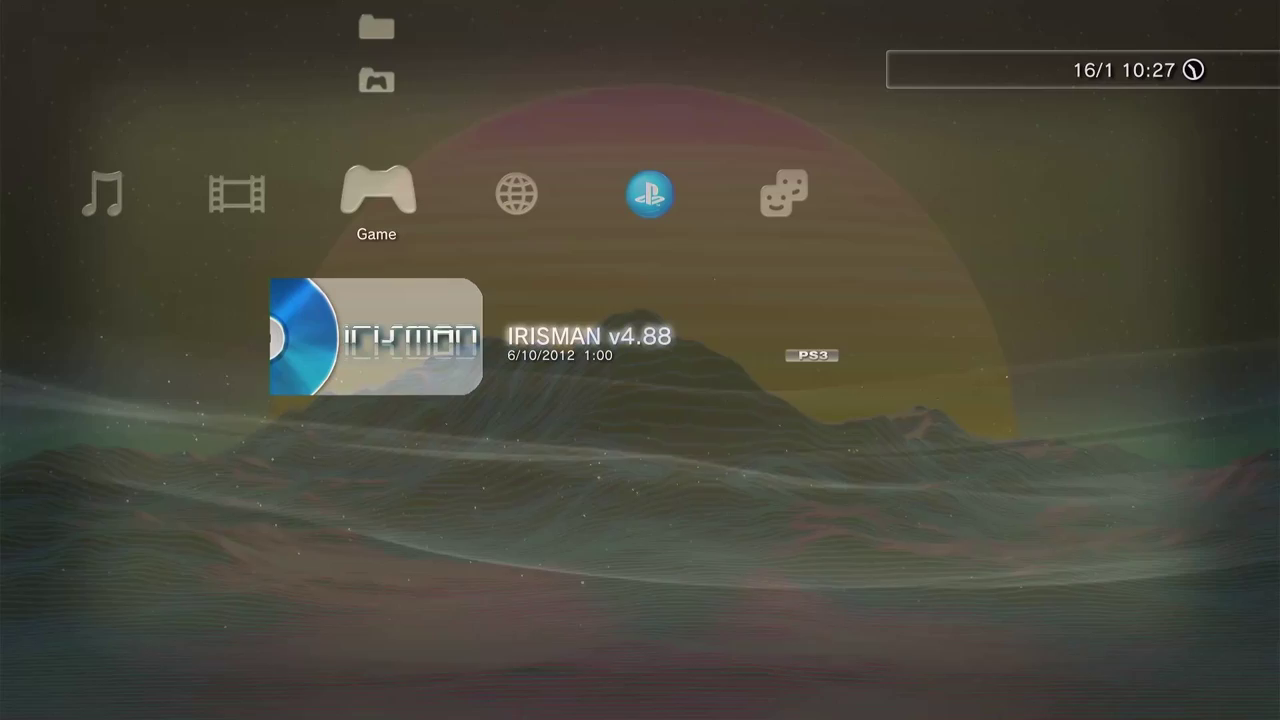
Step: Launch IRISMAN v4.88 on the PS3 and open Tools from its Global Options
key(Return)
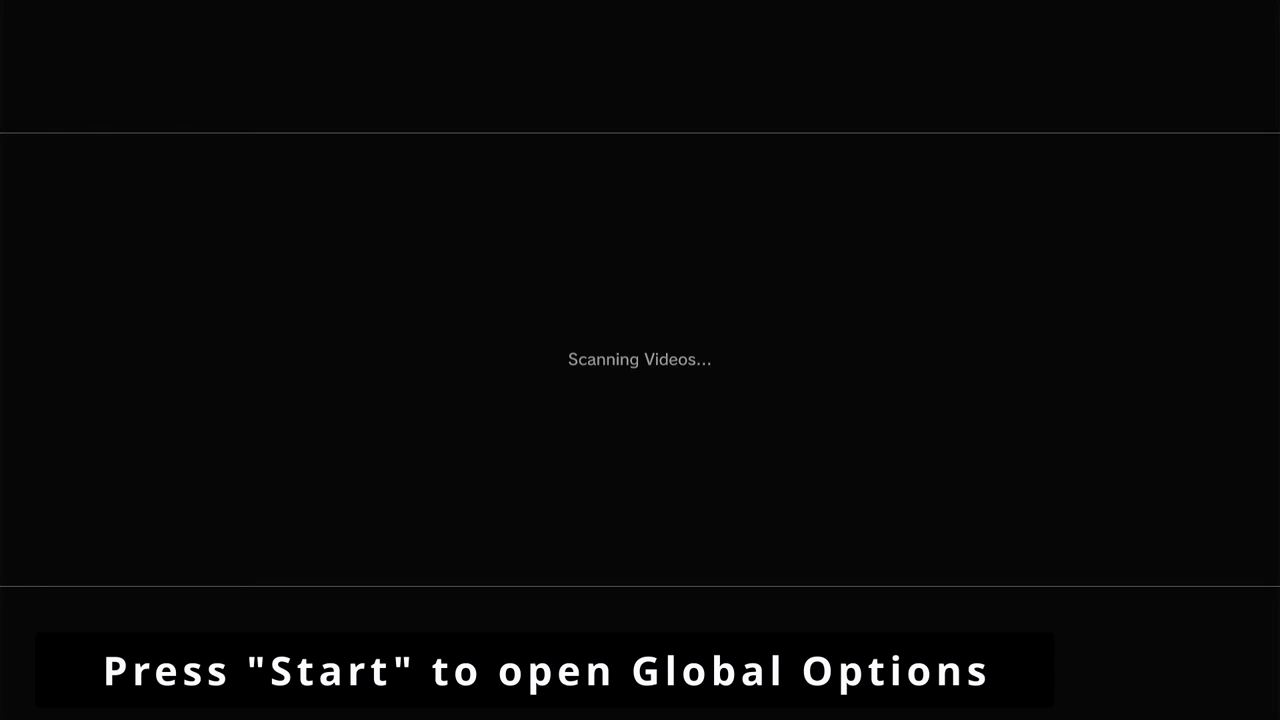
key(Return)
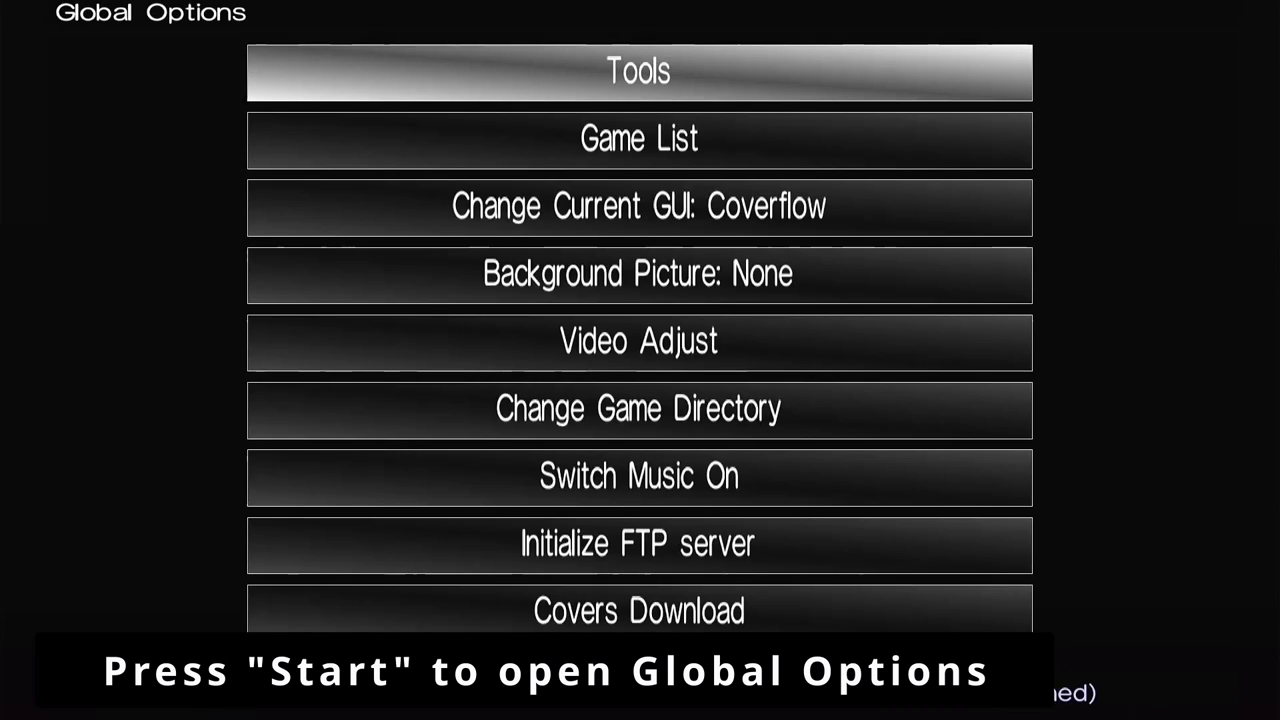
key(Return)
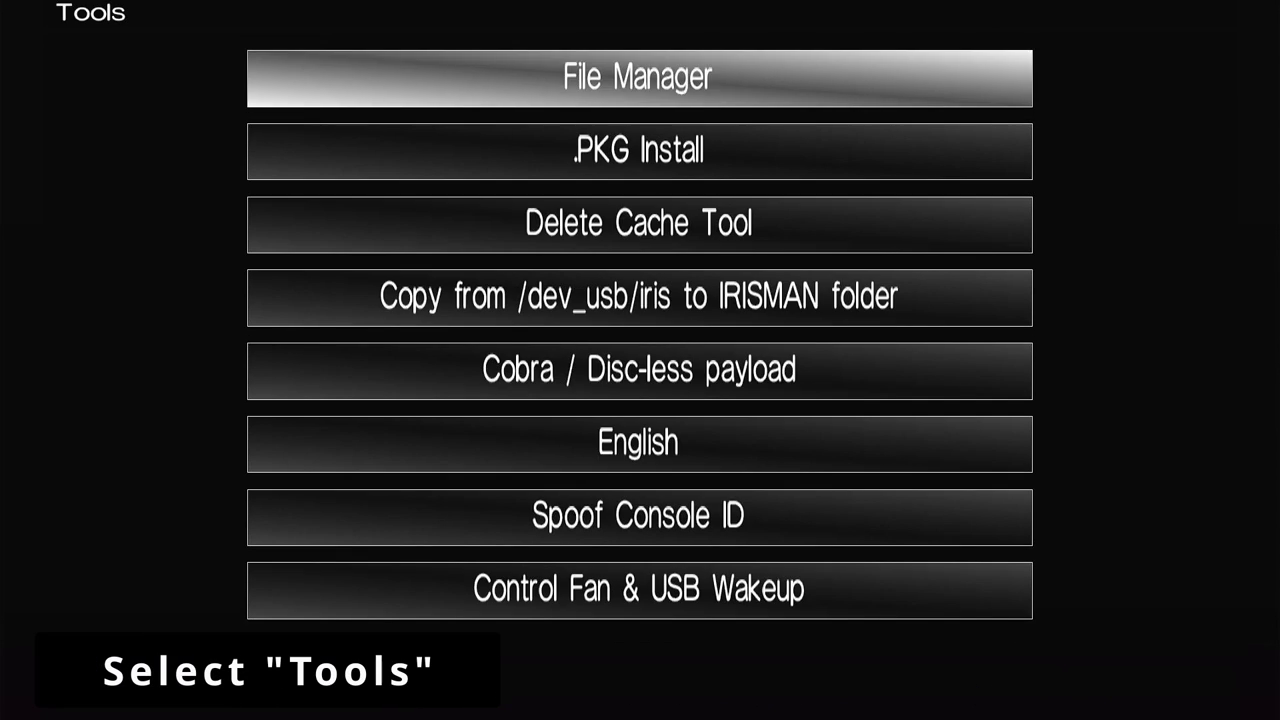
Step: Change the Cobra / Disc-less payload option to With BDVD Controller and return to the PS3 home menu
key(Down)
key(Down)
key(Down)
key(Down)
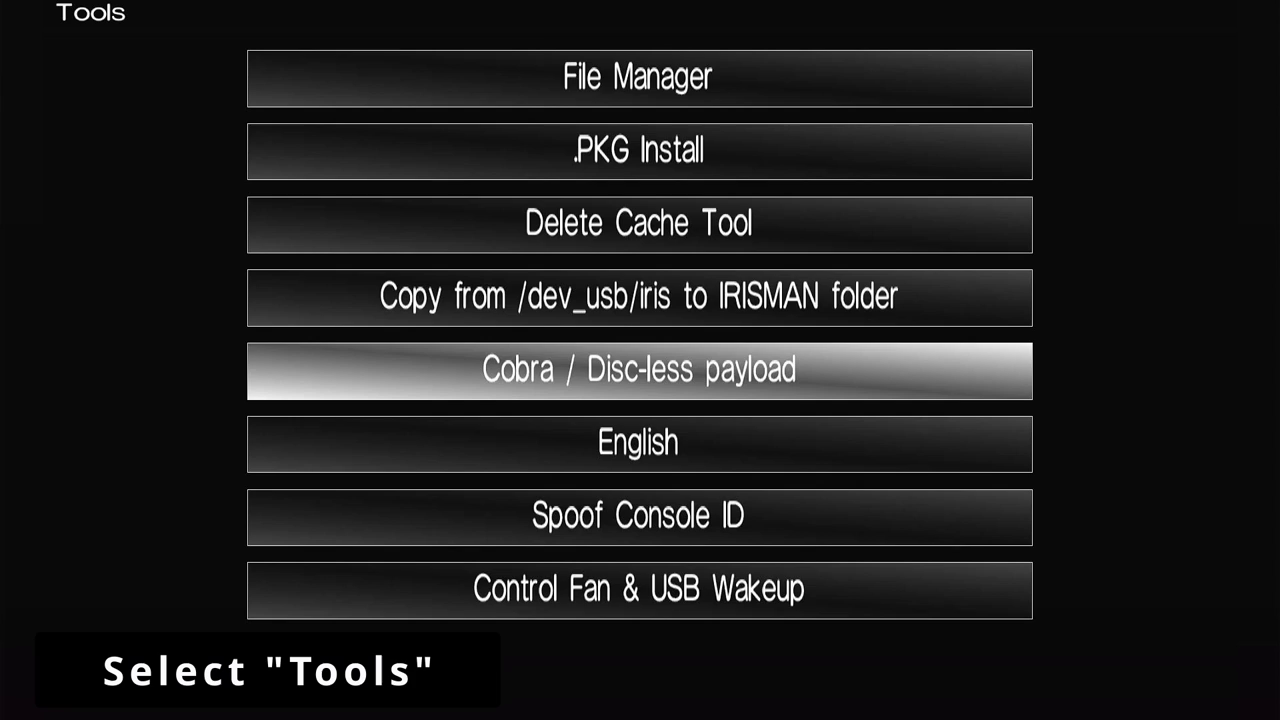
key(Return)
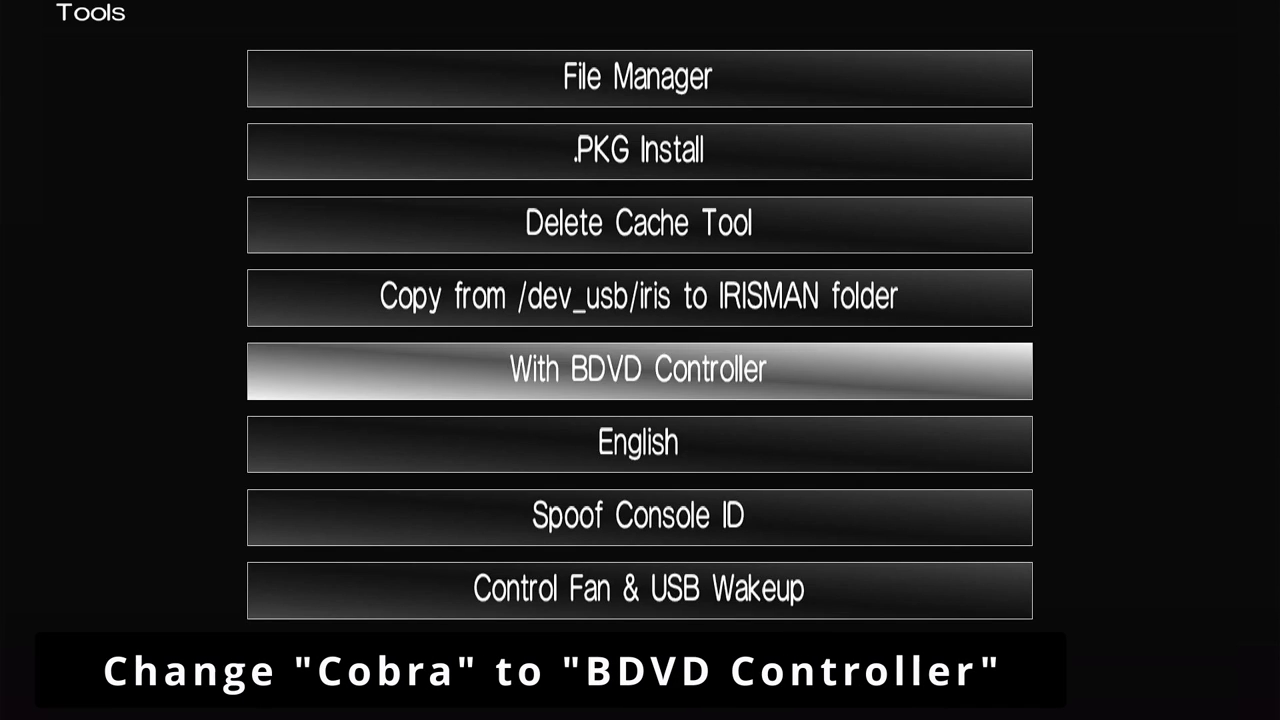
key(Return)
key(Return)
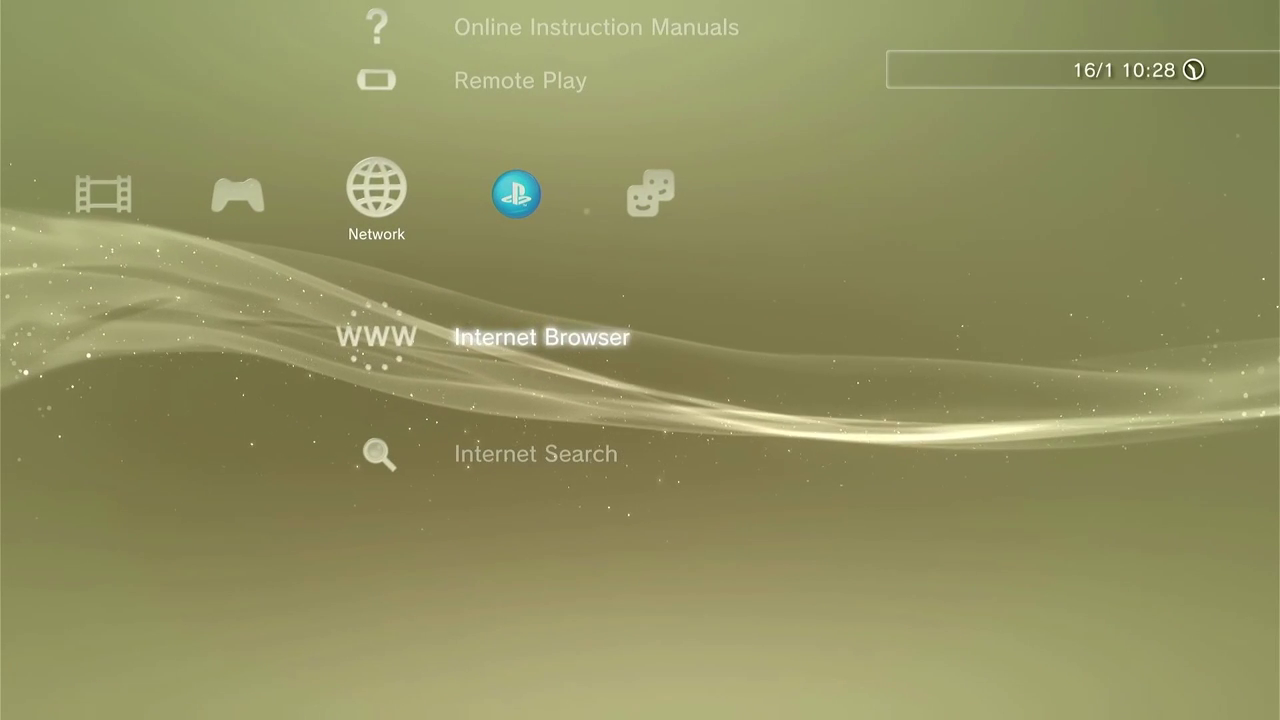
Step: Start IRISMAN again with the Tomb Raider disc inserted and switch its game list to PS3 games
key(Left)
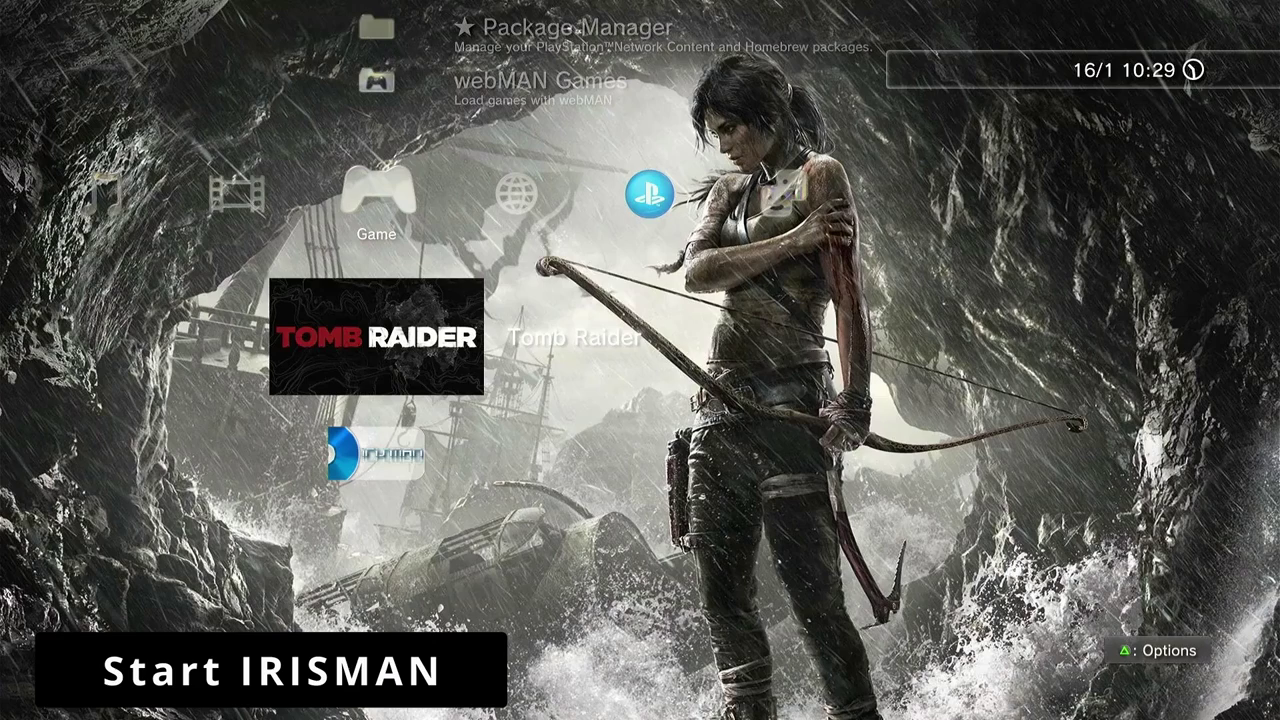
key(Down)
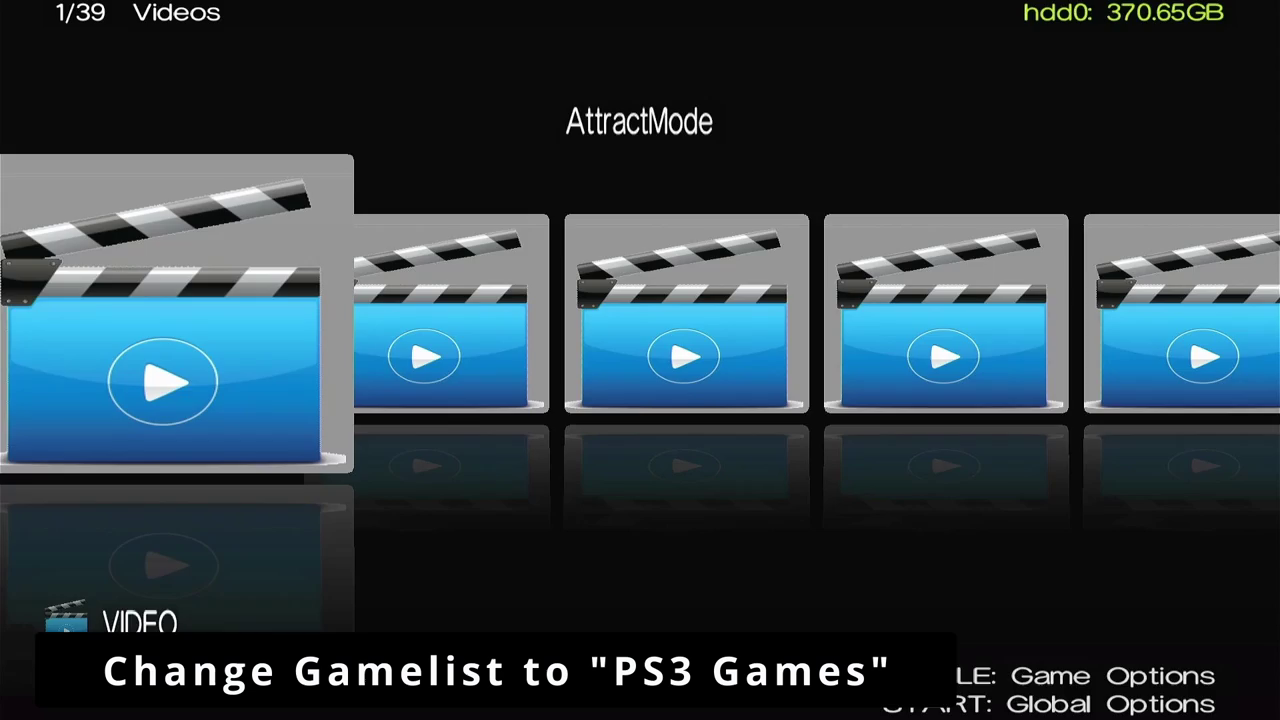
key(Return)
key(Down)
key(Return)
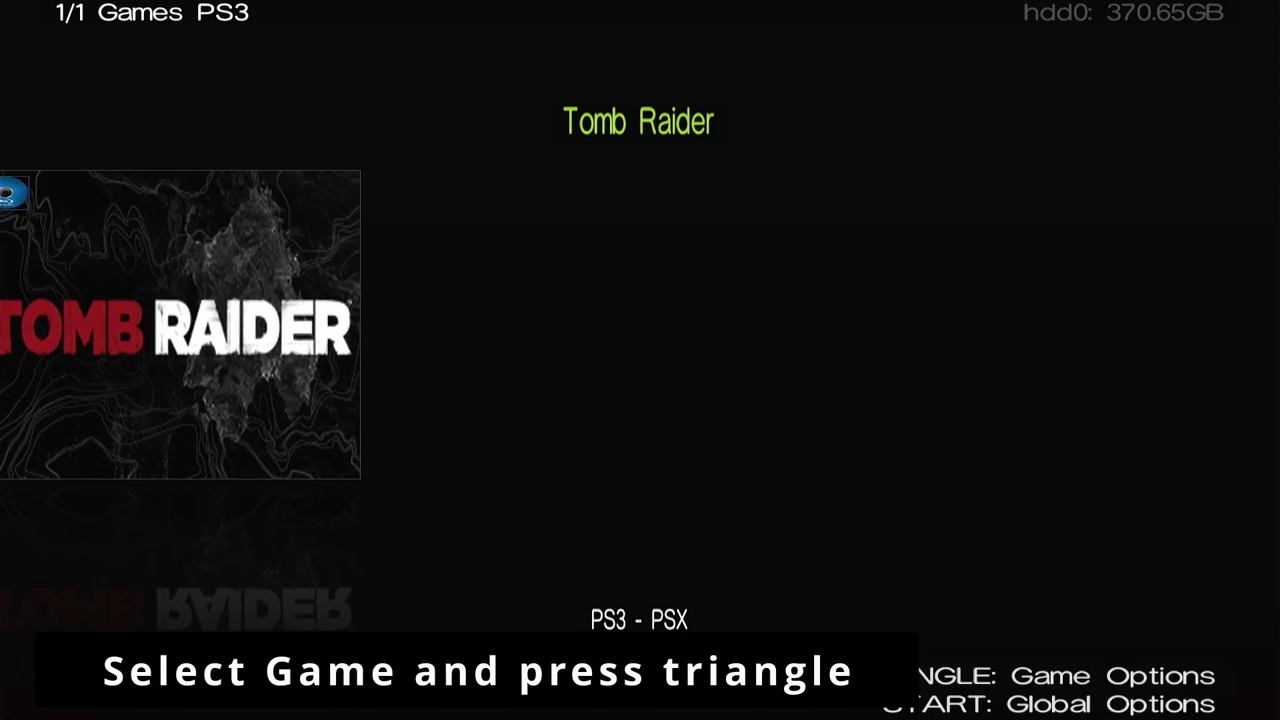
Step: Build an ISO of the Tomb Raider disc onto the external drive /ntfs0:
key(t)
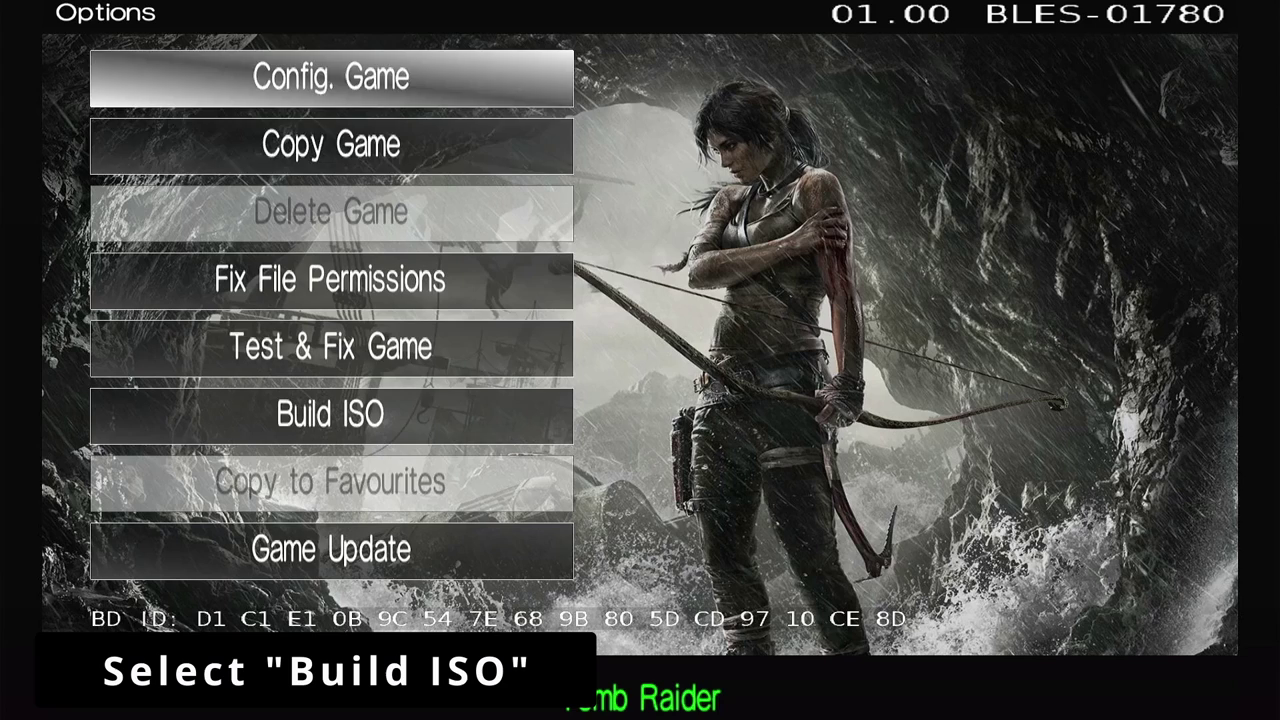
key(Down)
key(Down)
key(Down)
key(Down)
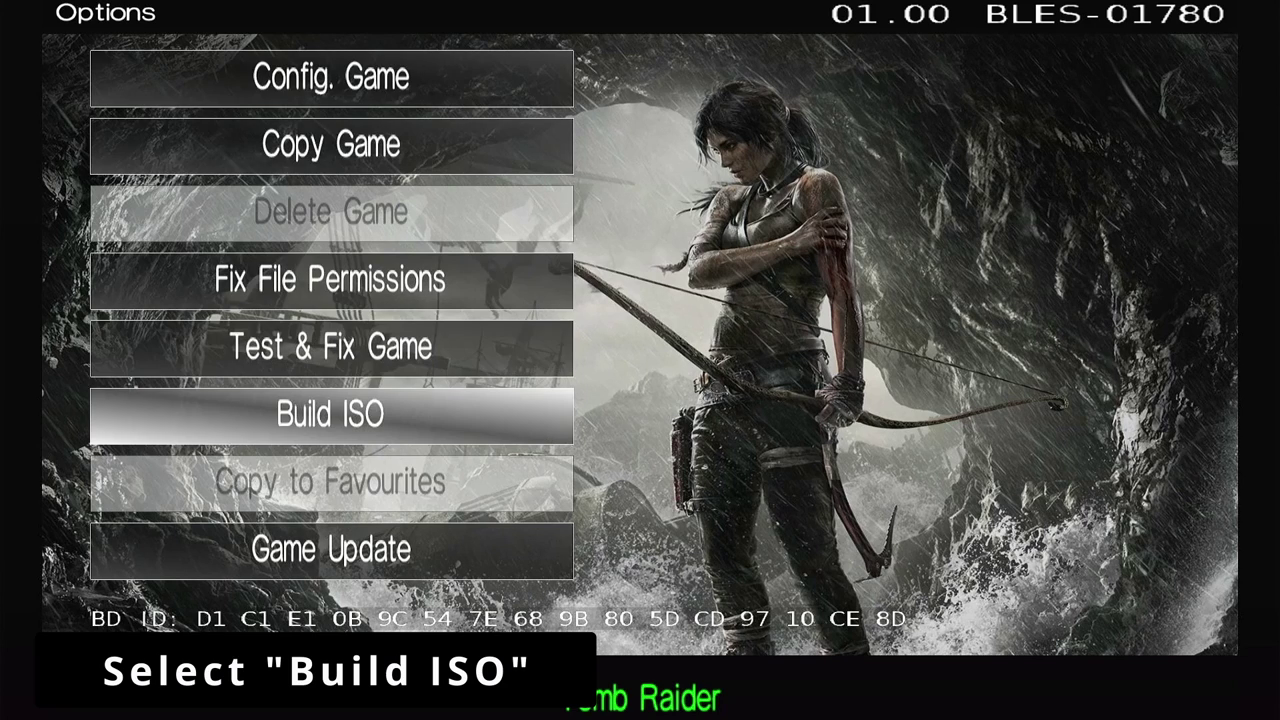
key(Return)
key(Down)
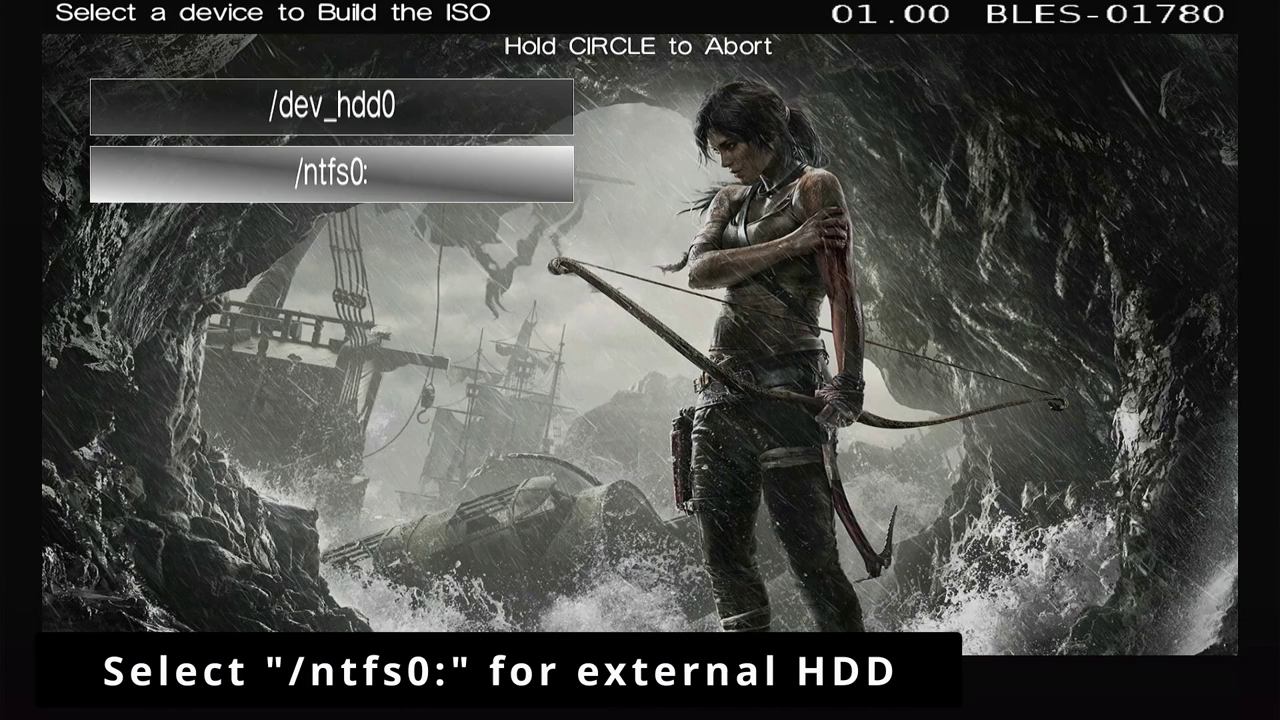
key(Return)
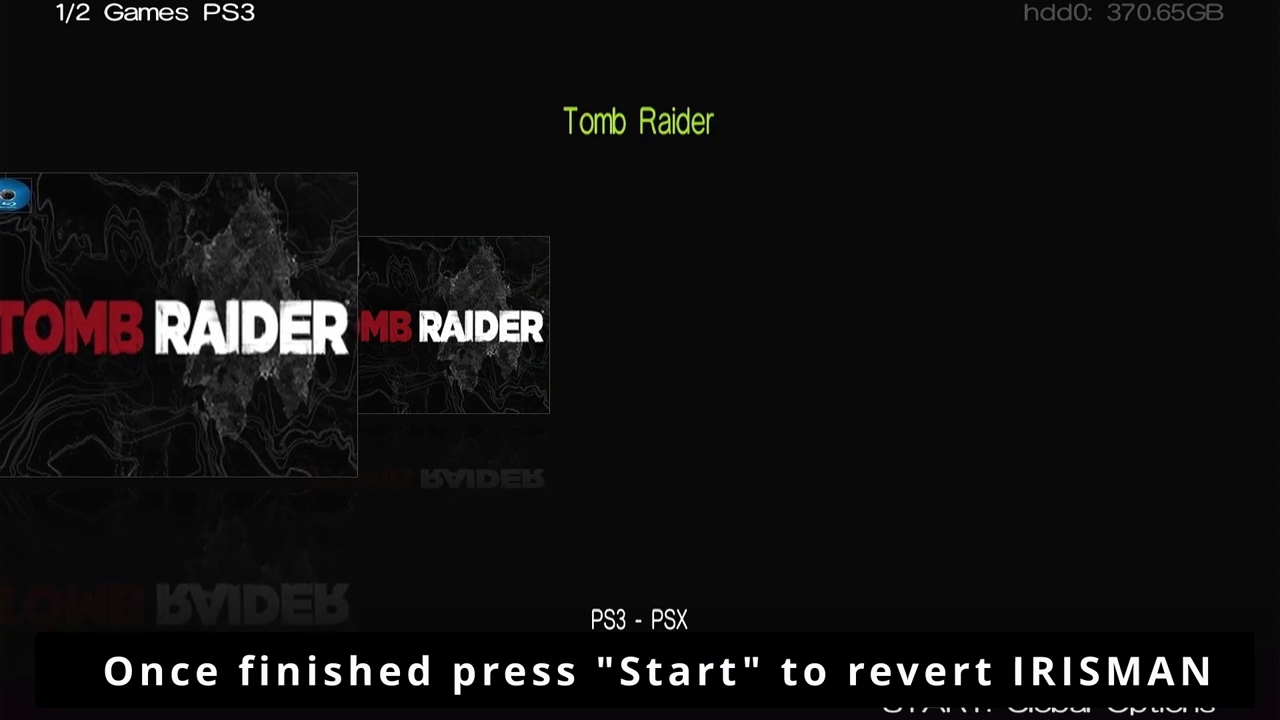
Step: Set the IRISMAN payload option in Tools back to Cobra / Disc-less payload and accept restarting the PS3
key(Return)
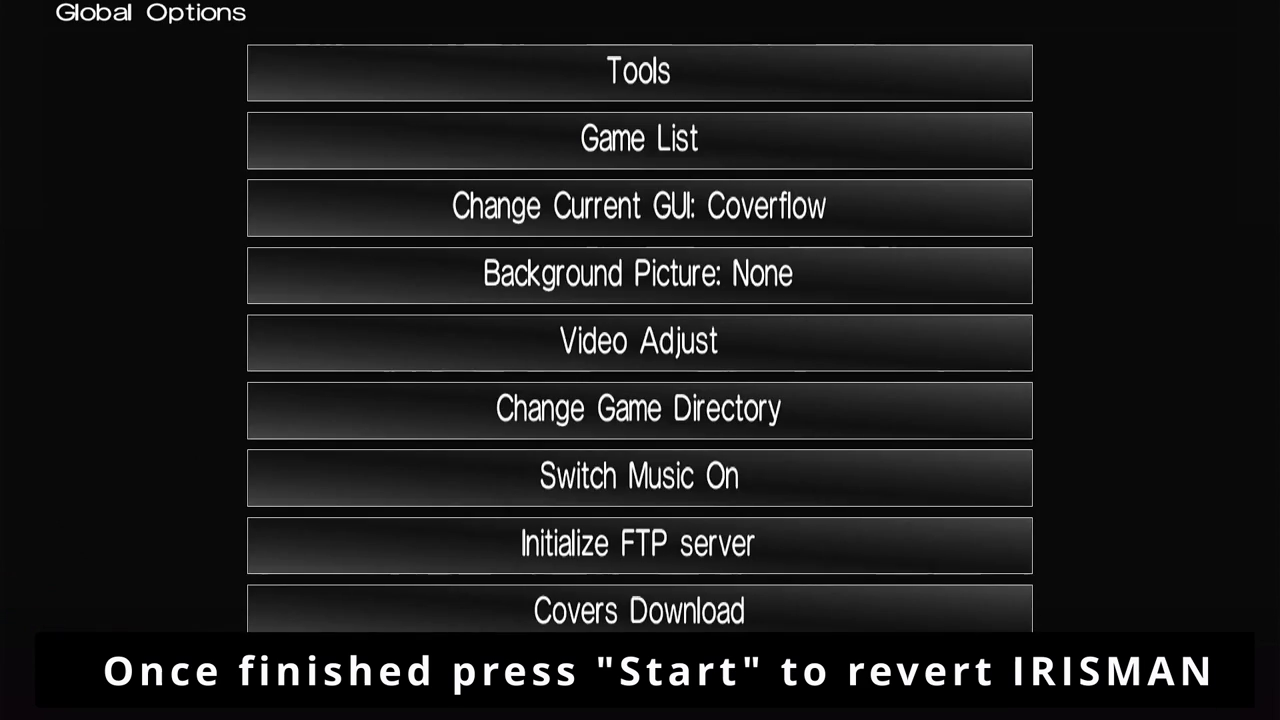
key(Return)
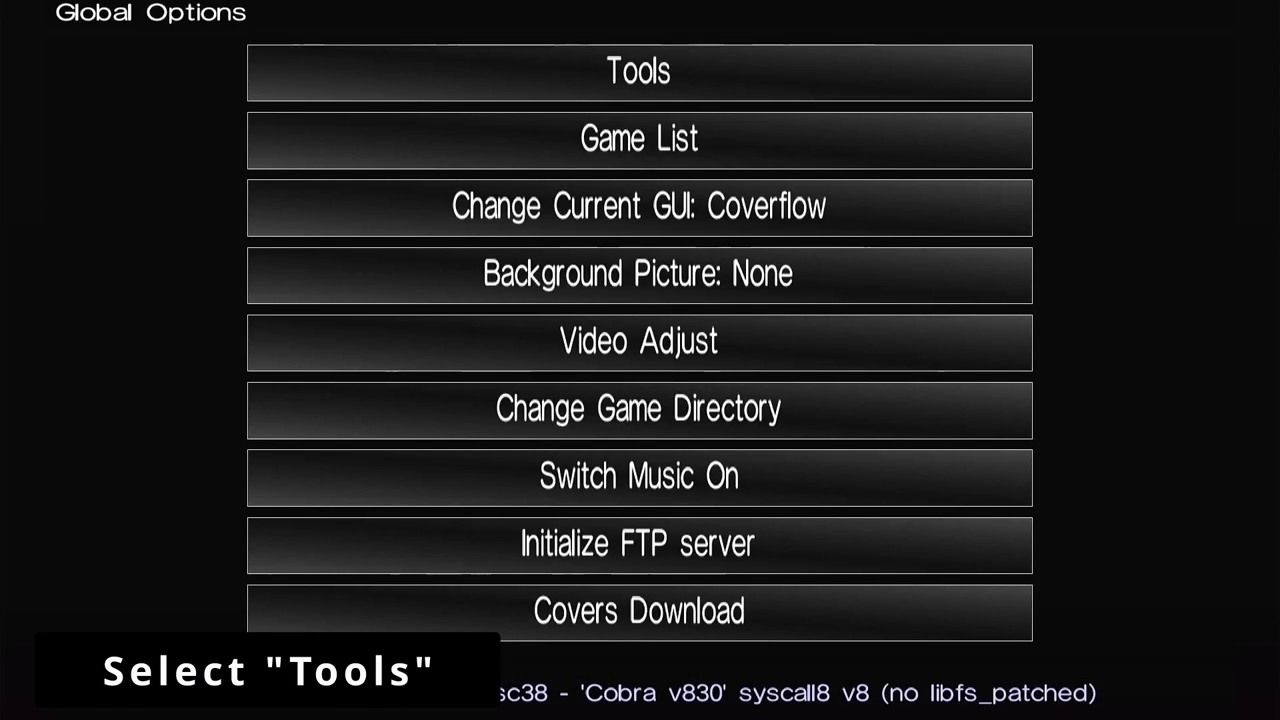
key(Return)
key(Down)
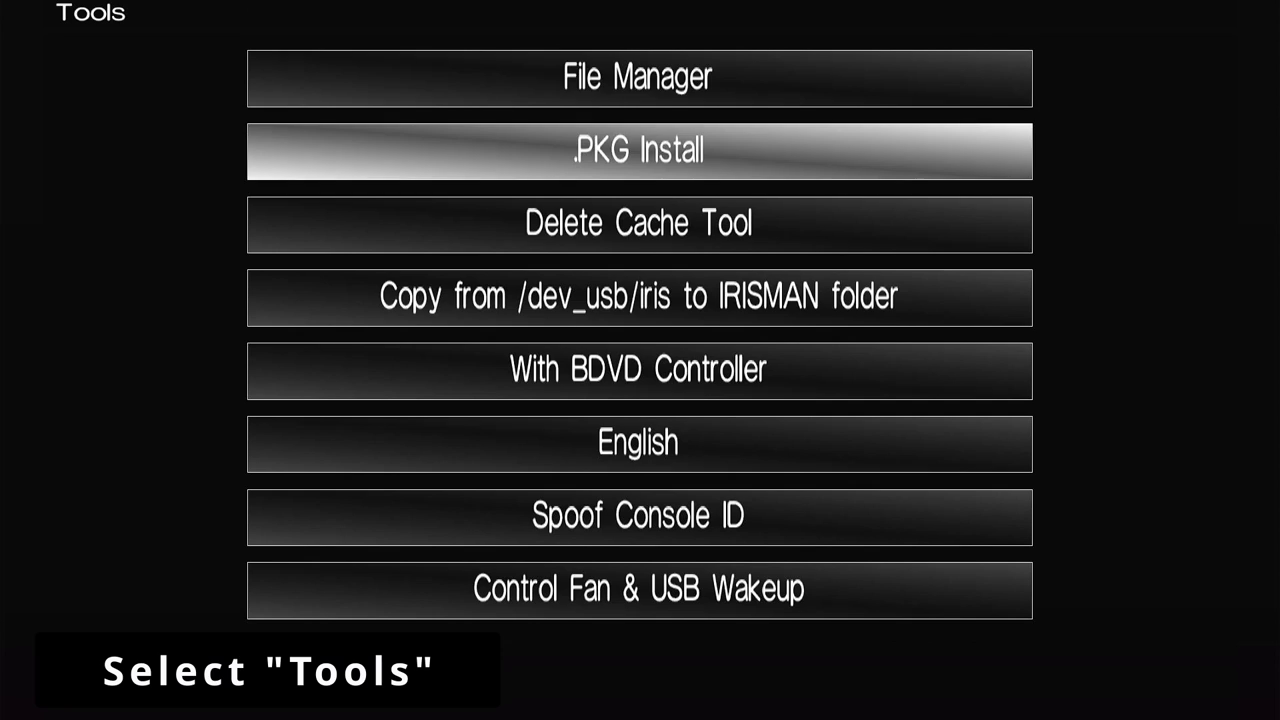
key(Down)
key(Down)
key(Down)
key(Return)
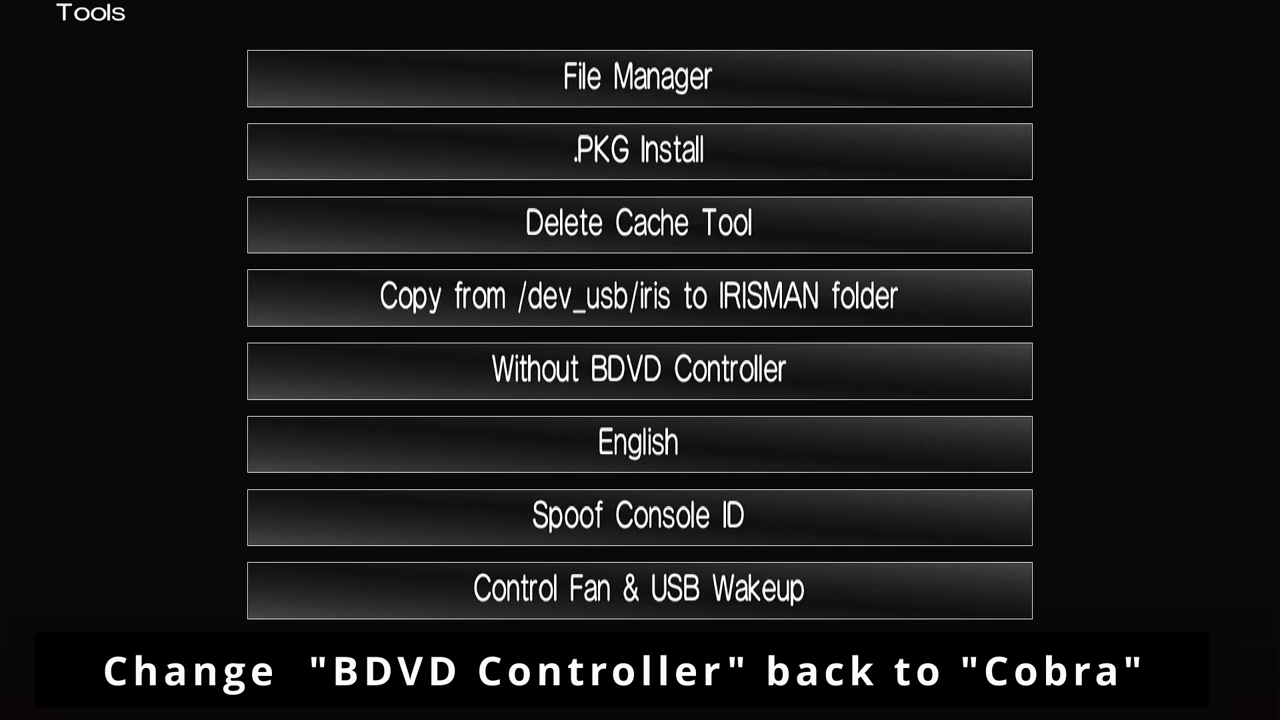
key(Return)
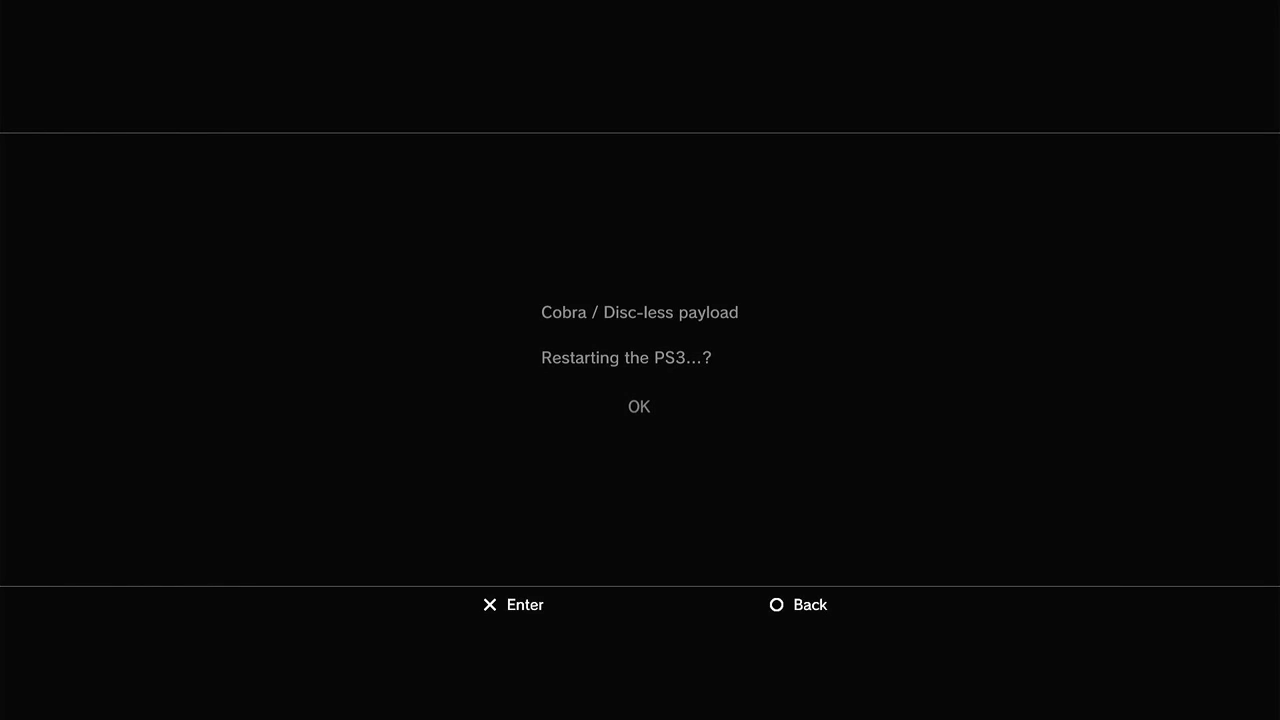
key(Return)
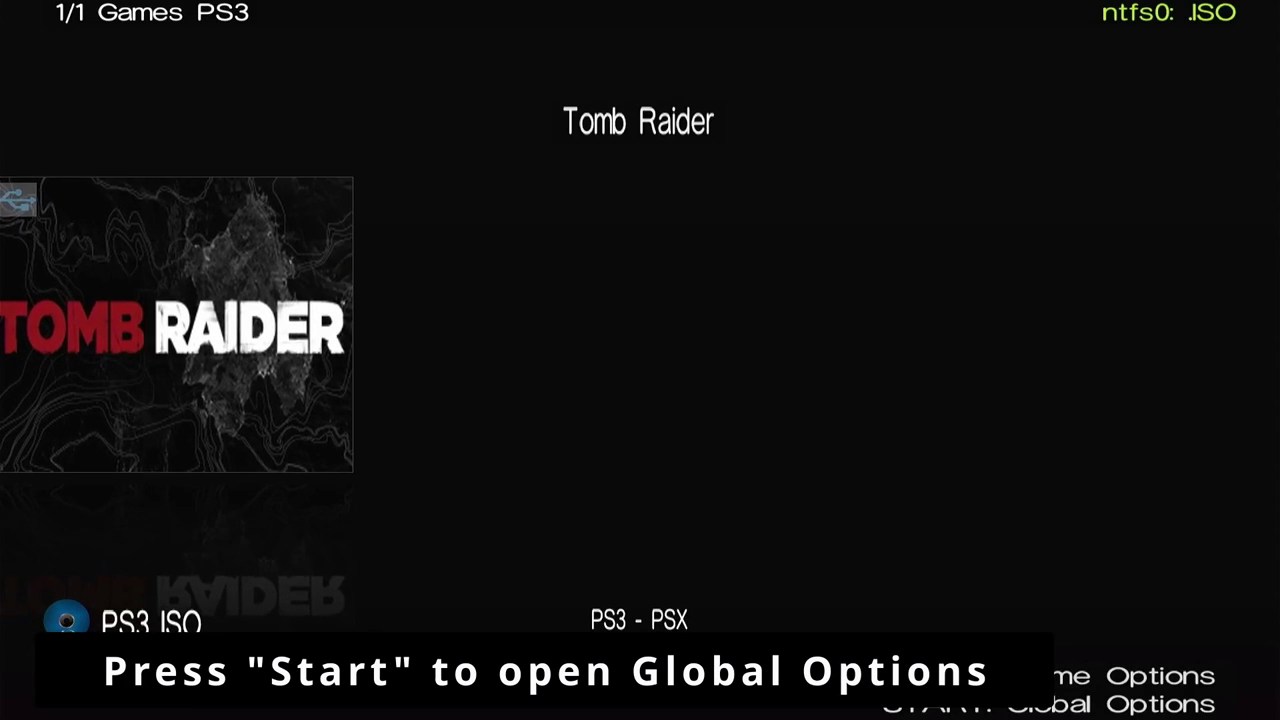
Step: Switch the IRISMAN game list to Videos and bring up the File Manager
key(Return)
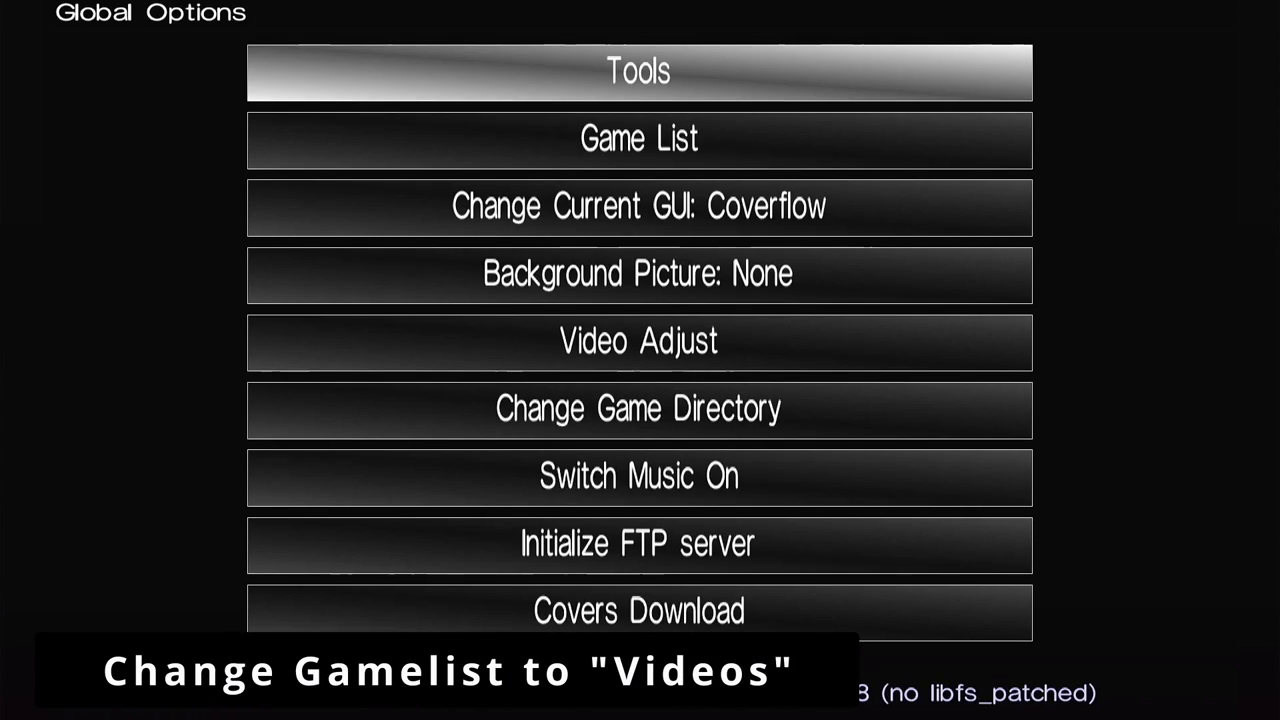
key(Down)
key(Return)
key(Down)
key(Down)
key(Down)
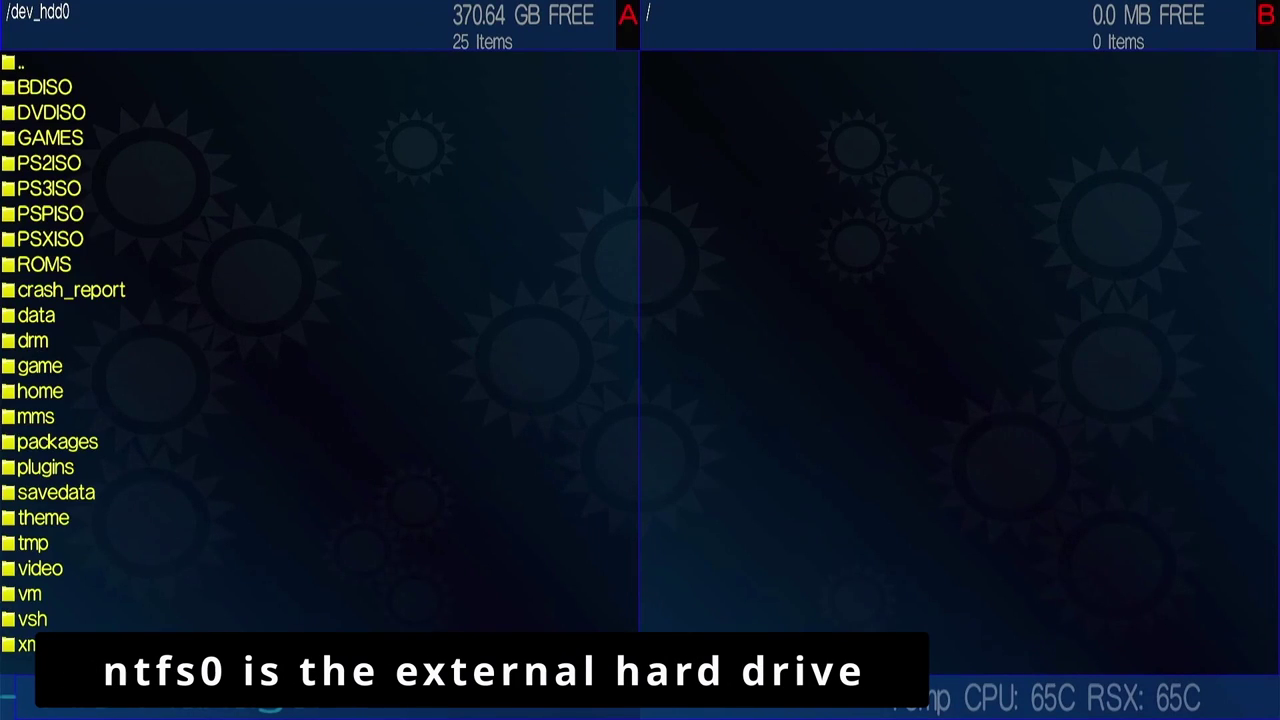
Step: Open the PS3ISO folder on ntfs0: in pane B of the File Manager to check the Tomb Raider ISO
key(Right)
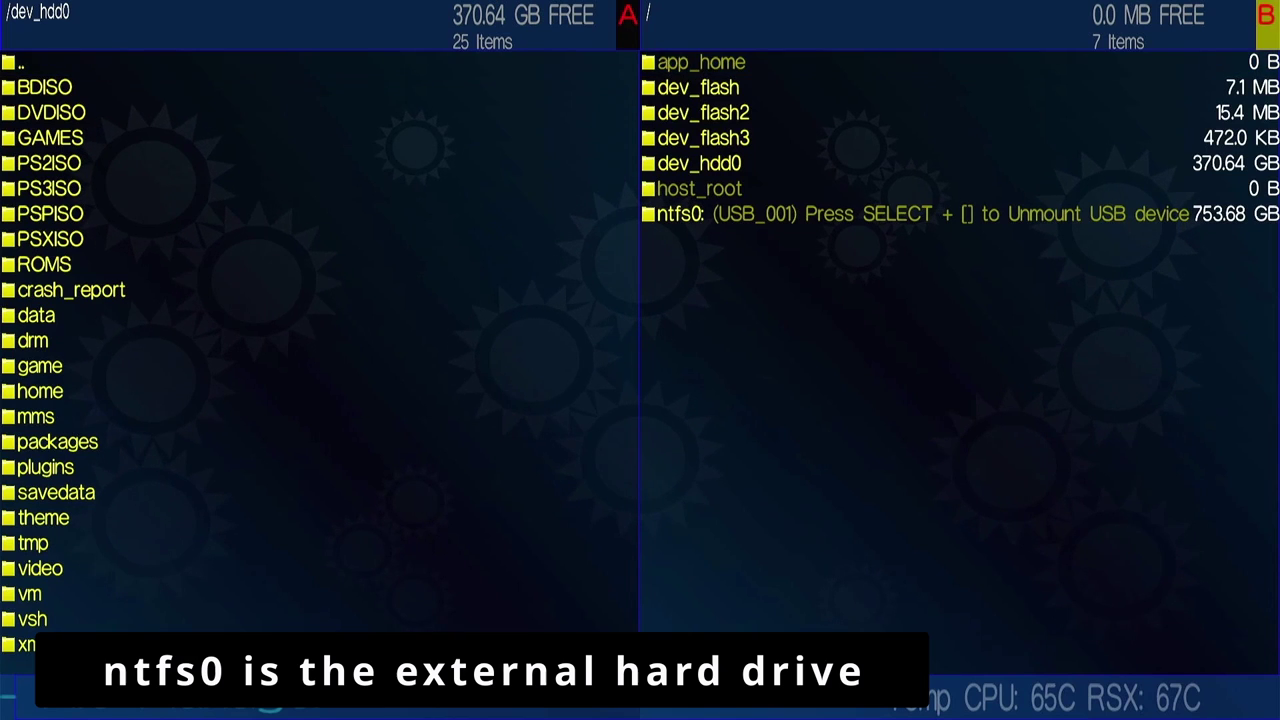
key(Down)
key(Down)
key(Down)
key(Down)
key(Down)
key(Down)
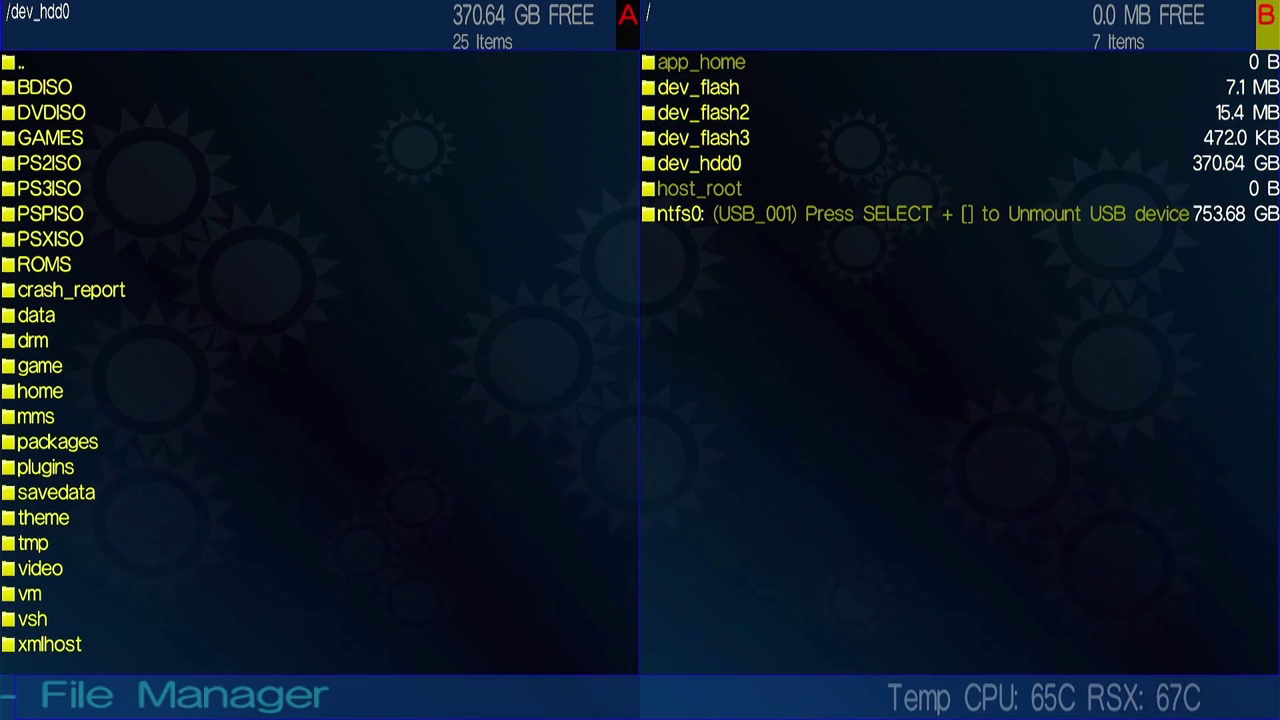
key(Return)
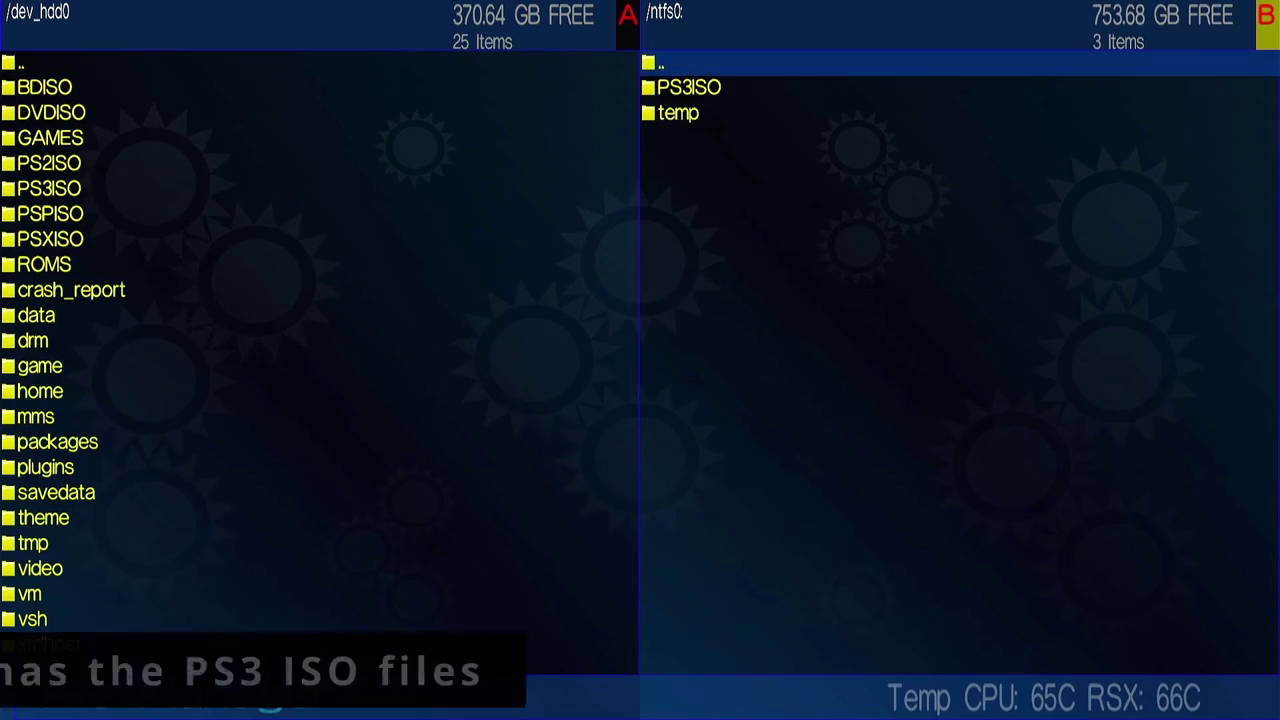
key(Return)
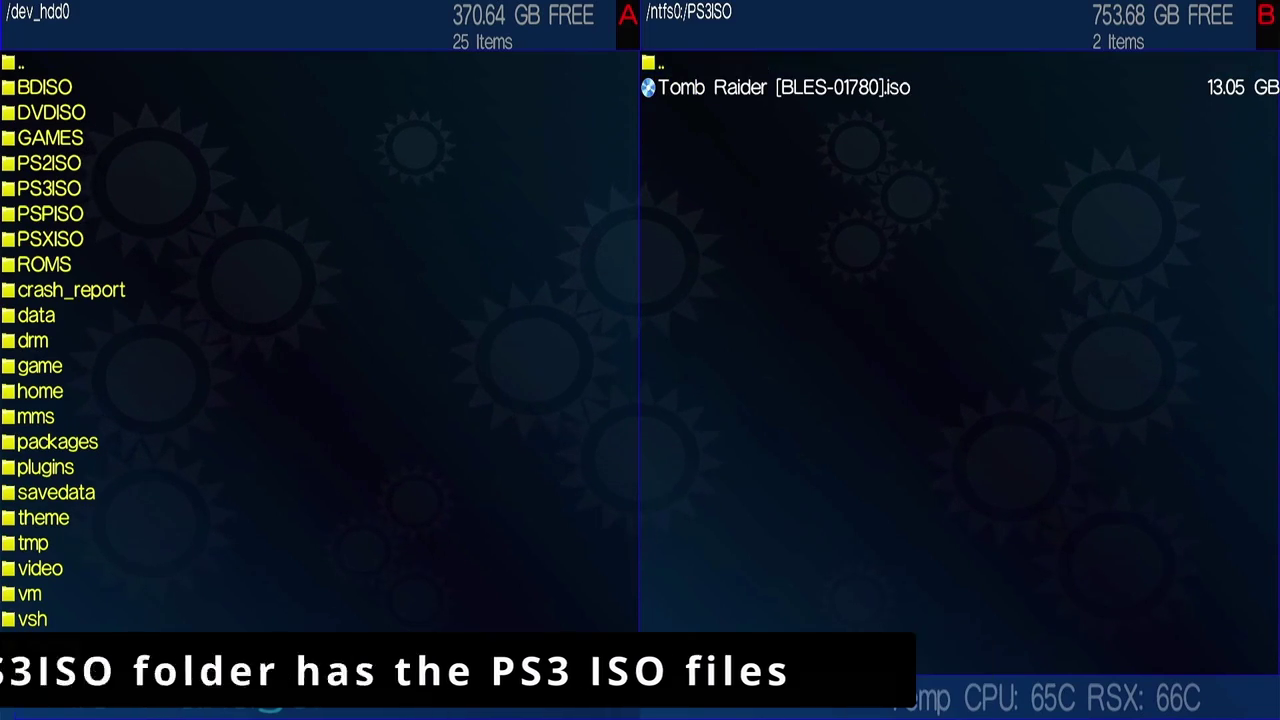
key(Down)
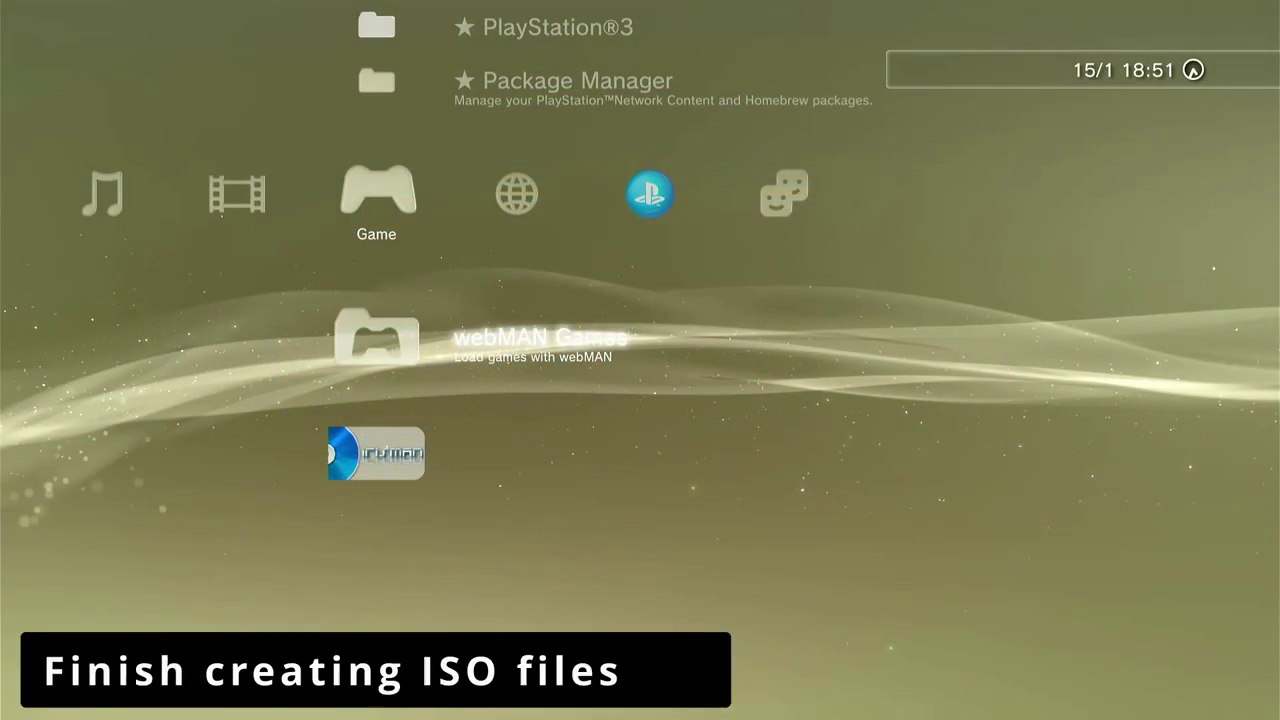
Step: Return to the IRISMAN File Manager and reopen the PS3ISO folder on ntfs0:
key(Return)
key(Escape)
key(Down)
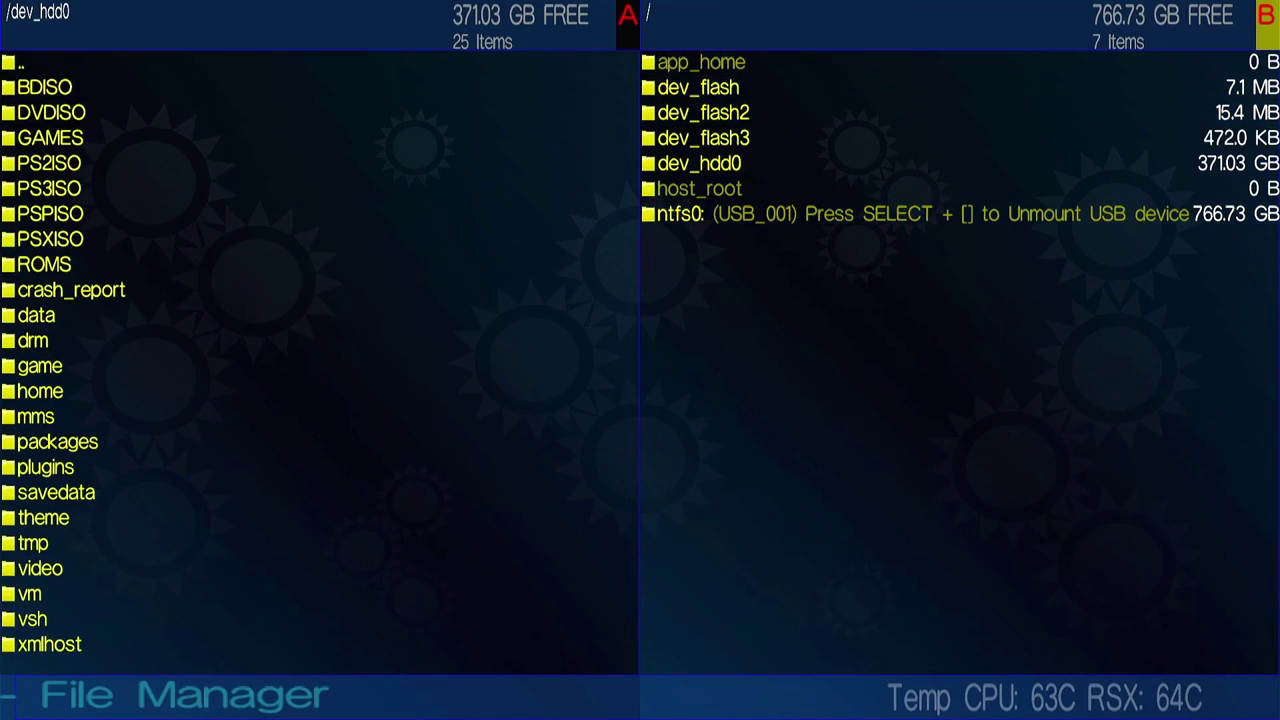
key(Return)
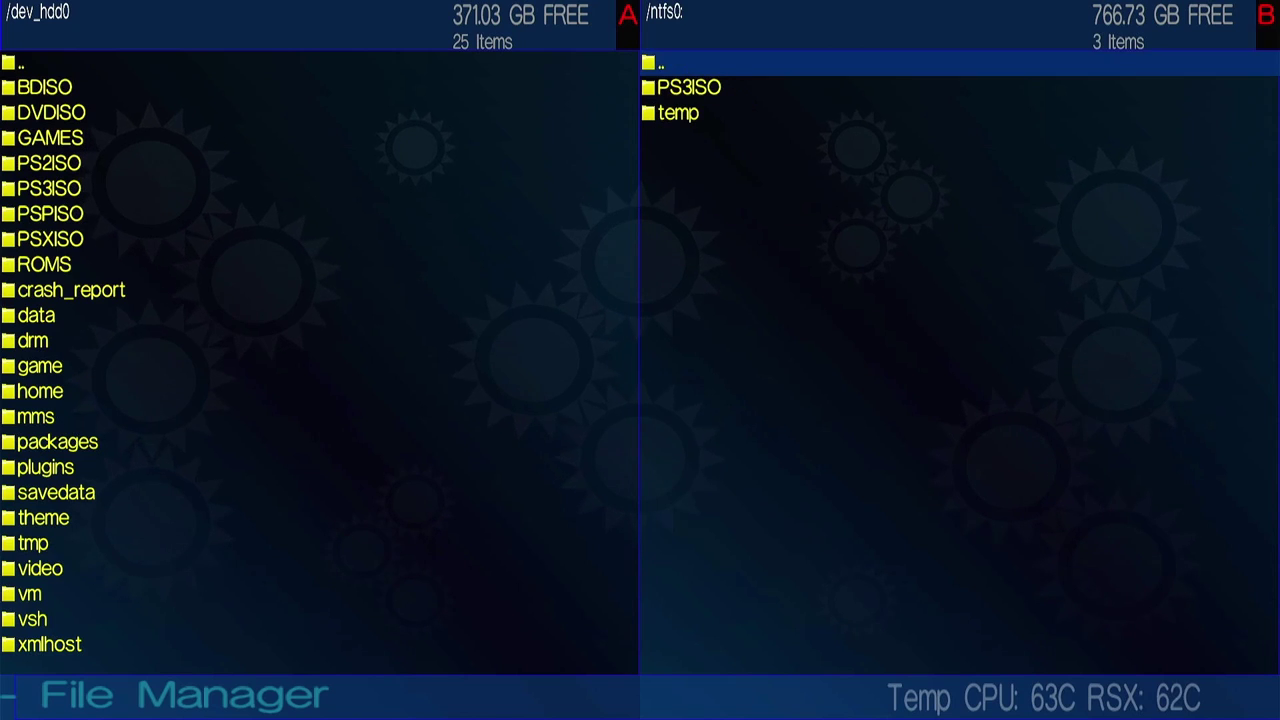
key(Down)
key(Return)
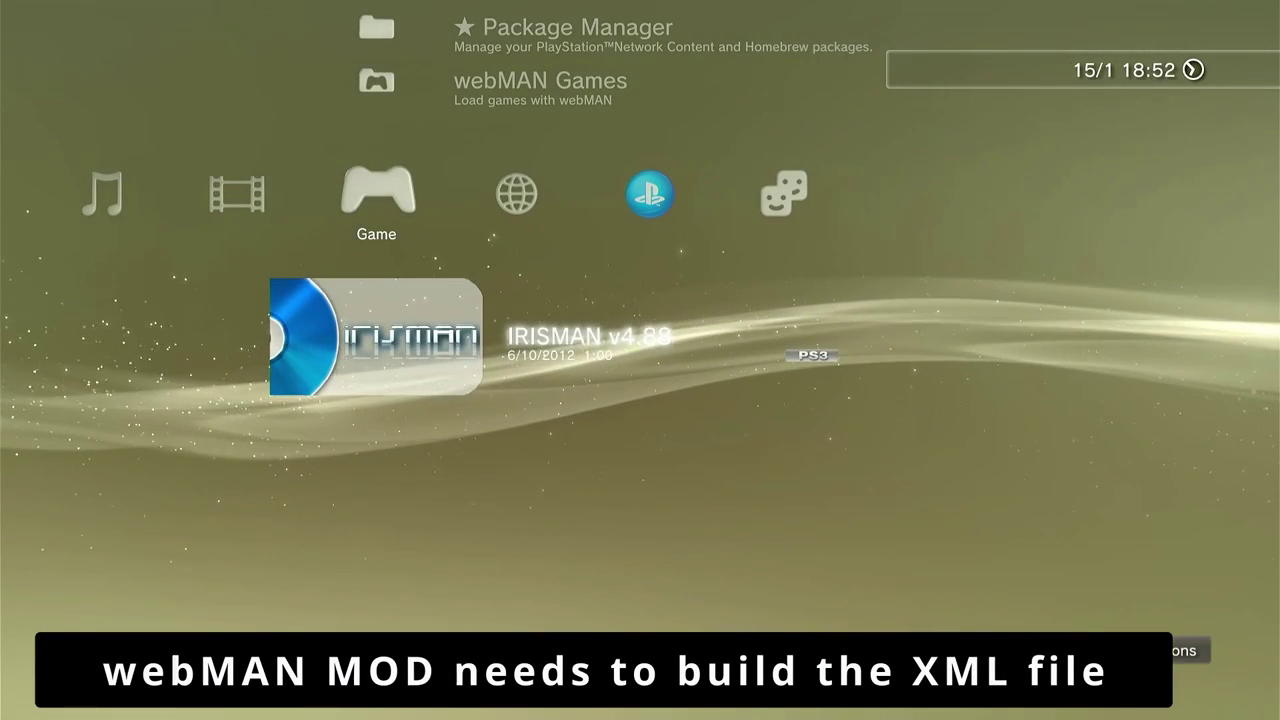
Step: Run Refresh webMAN Games & XMB from webMAN Setup to rebuild the game list XML
key(Up)
key(Return)
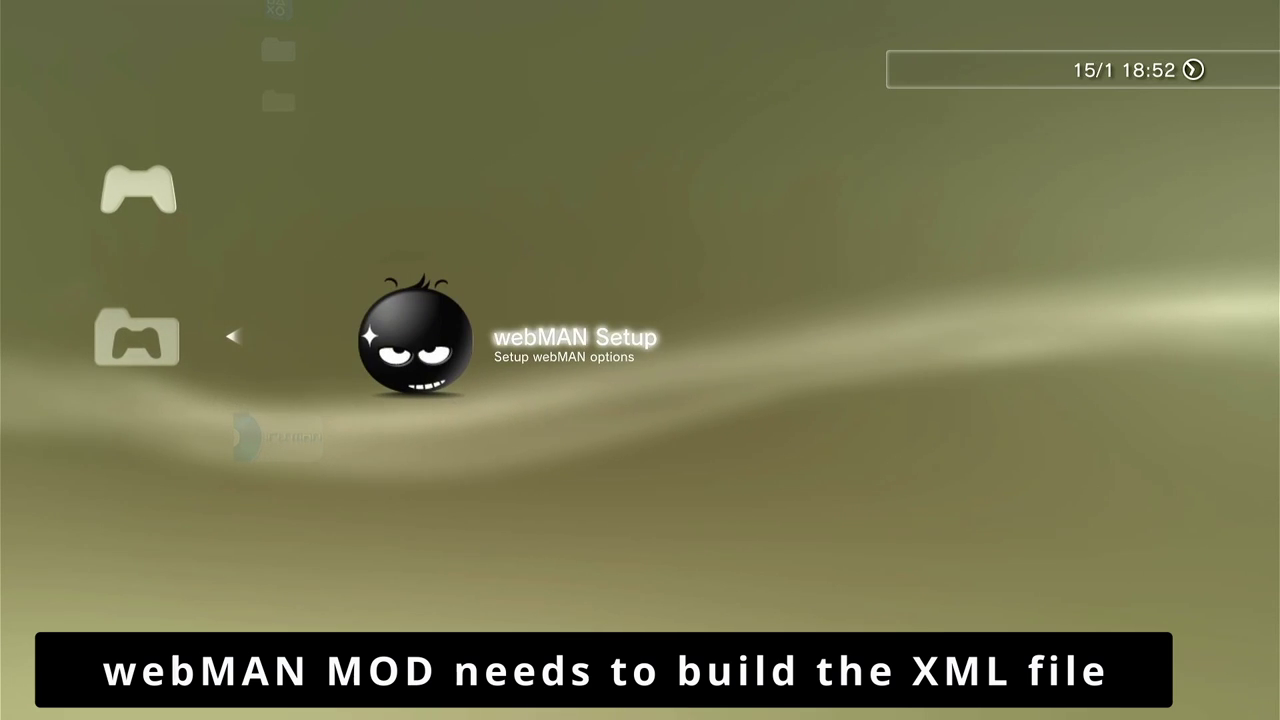
key(Return)
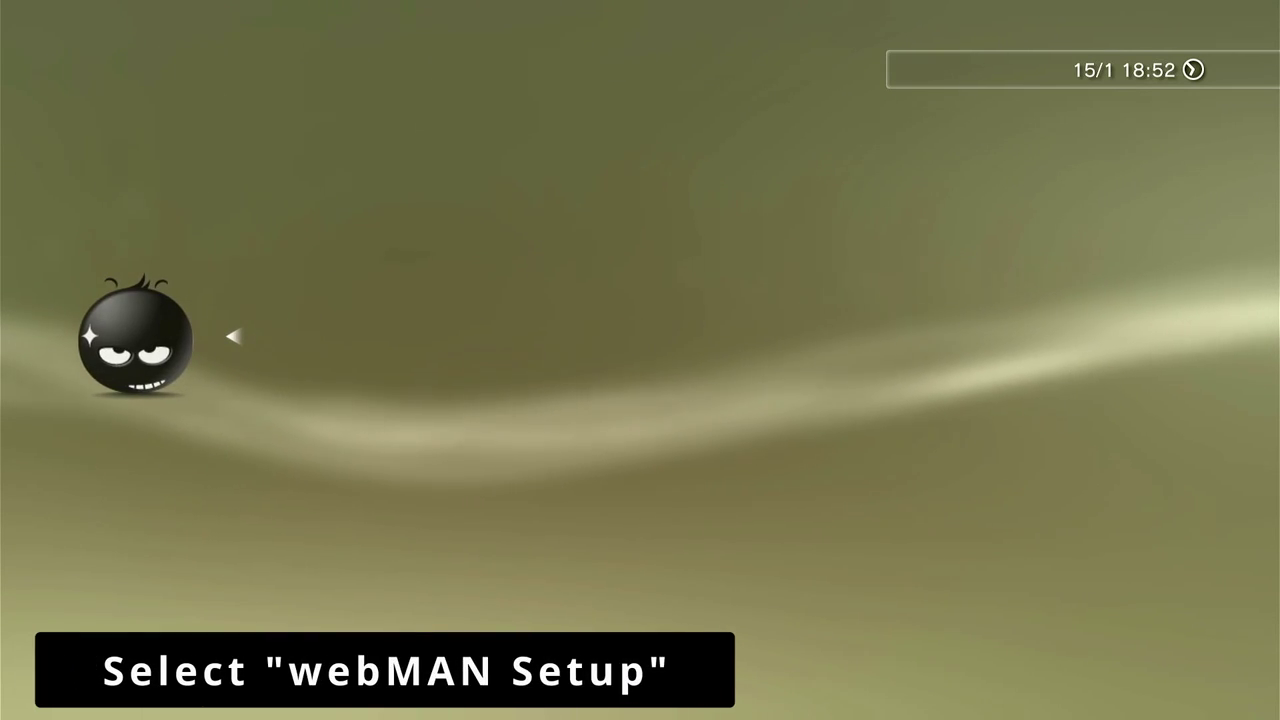
key(Down)
key(Down)
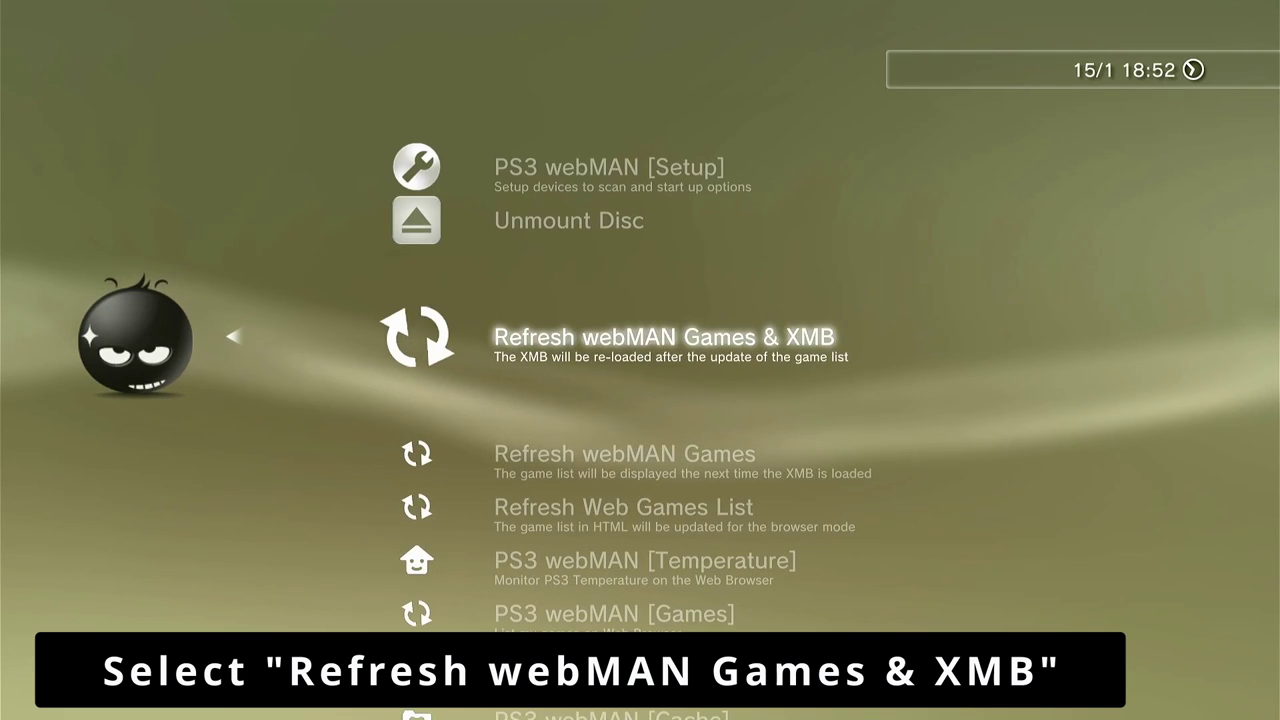
key(Return)
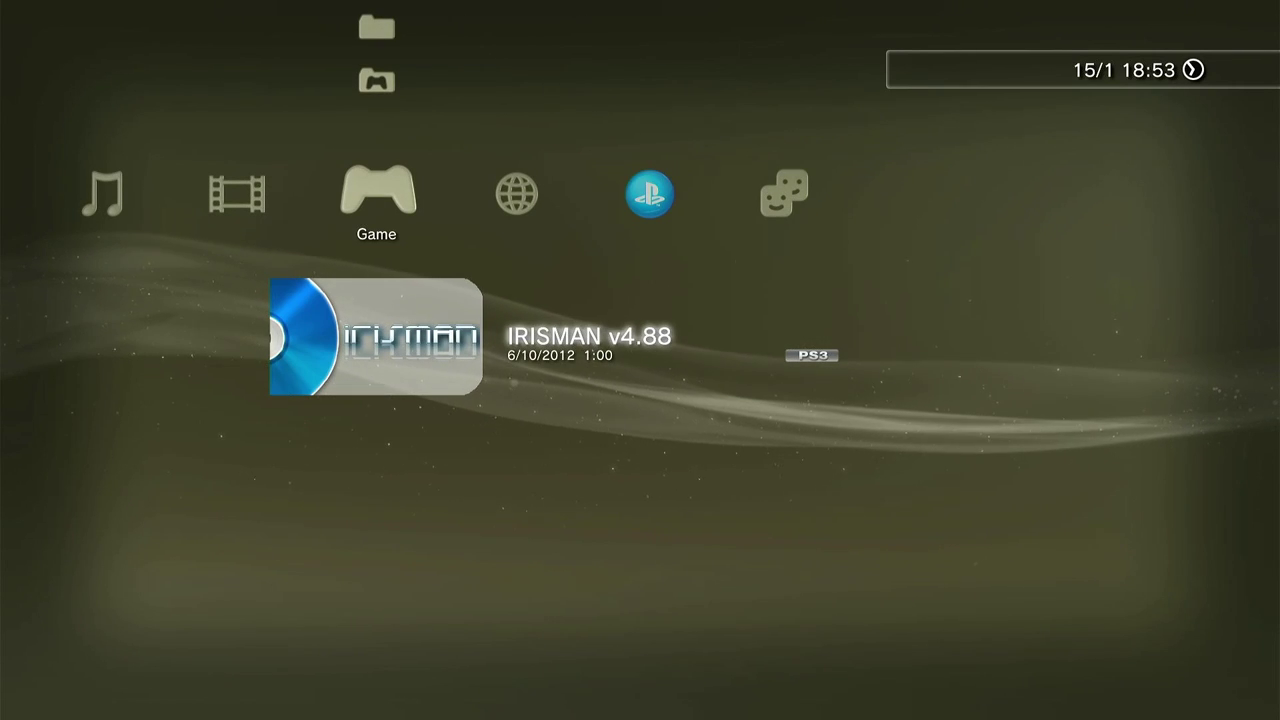
Step: Look through the PlayStation 3 games and their covers in webMAN Games, and return to the Game category
key(Up)
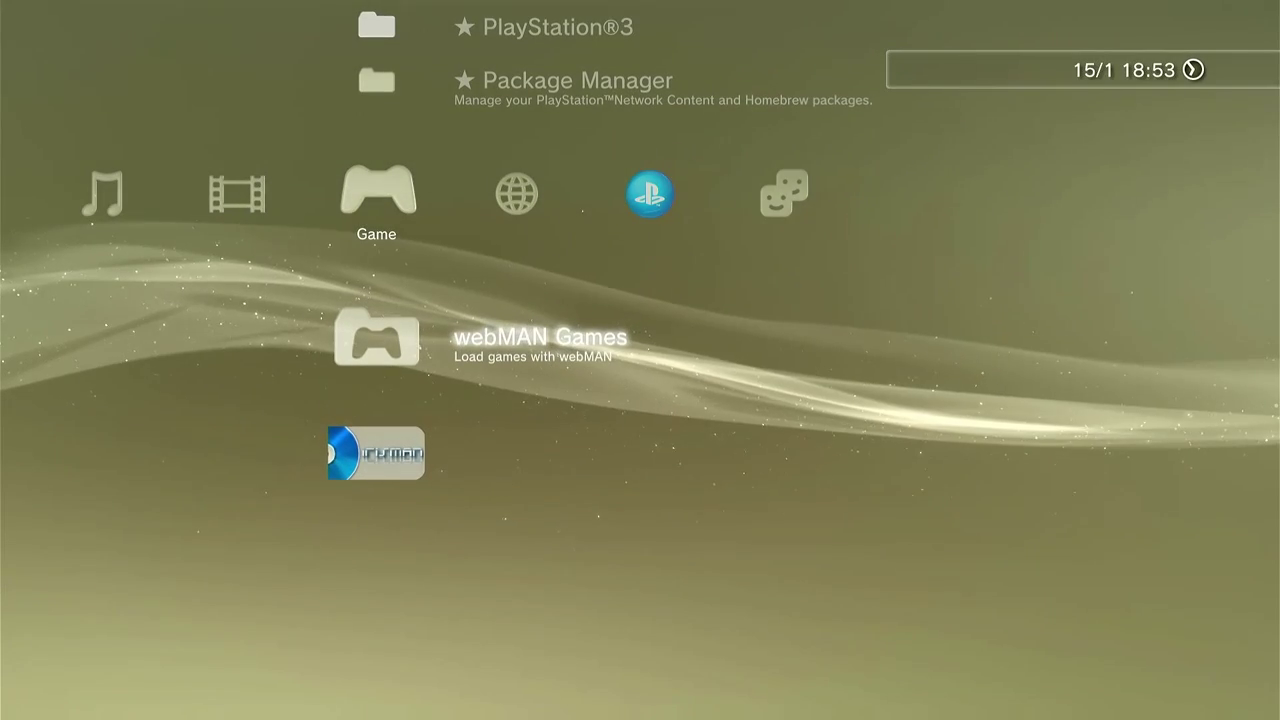
key(Return)
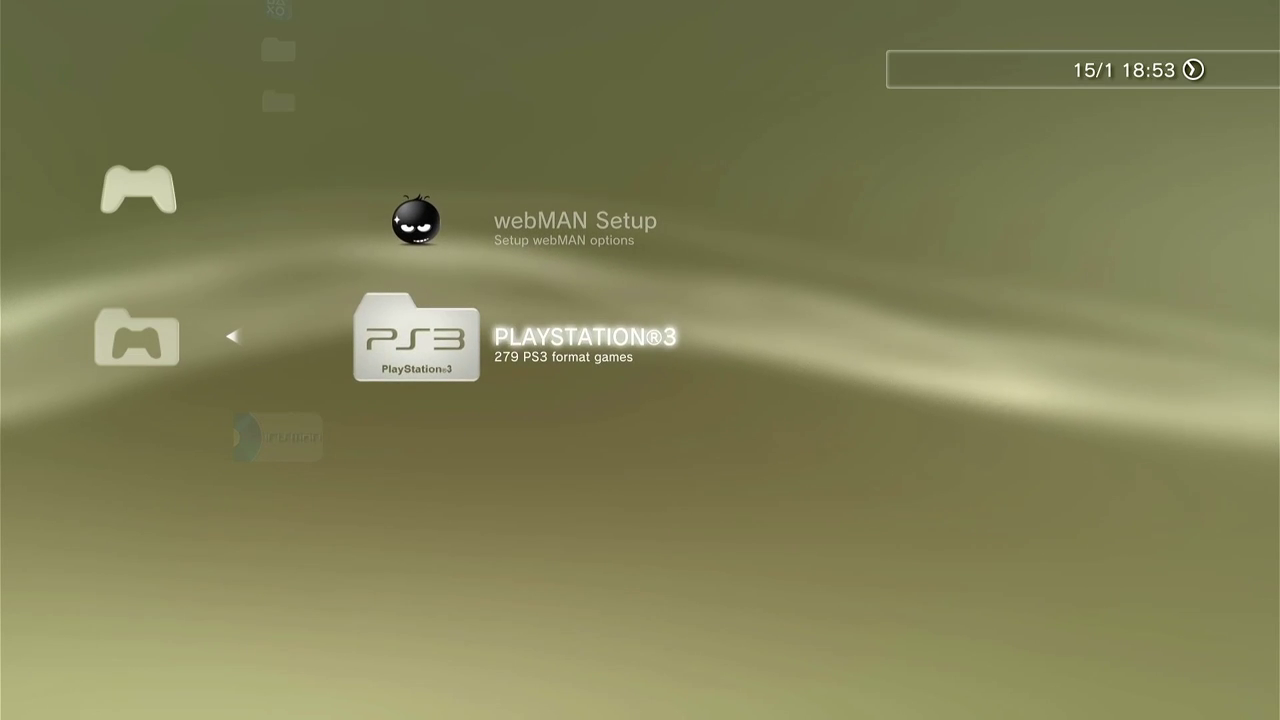
key(Return)
key(Down)
key(Down)
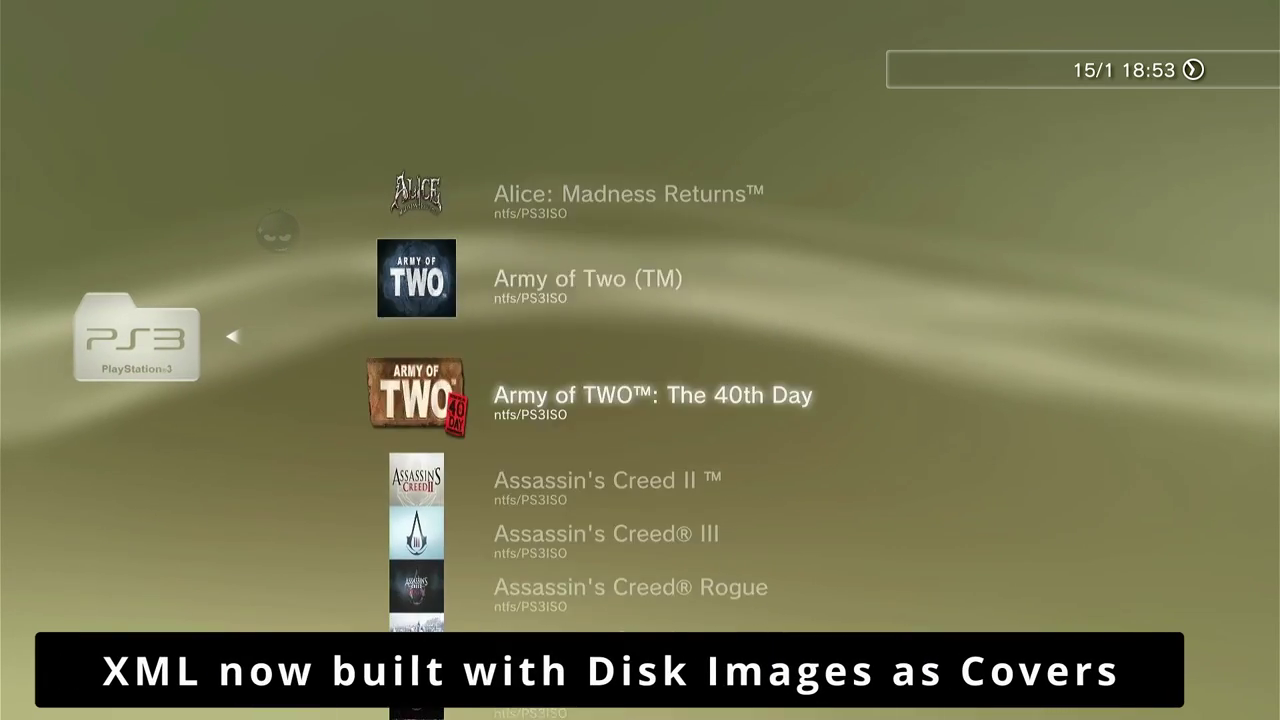
key(Down)
key(Down)
key(Down)
key(Down)
key(Down)
key(Down)
key(Down)
key(Down)
key(Down)
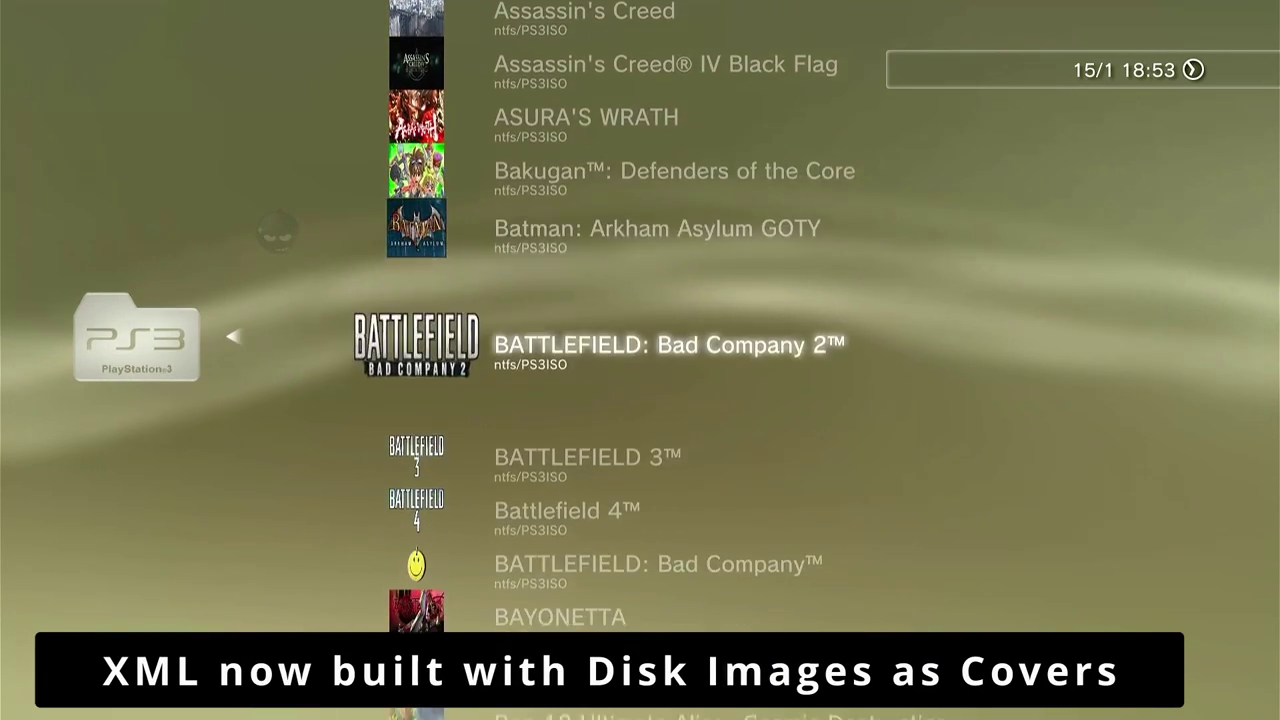
key(Down)
key(Down)
key(Down)
key(Down)
key(Down)
key(Down)
key(Down)
key(Down)
key(Down)
key(Down)
key(Down)
key(Down)
key(Down)
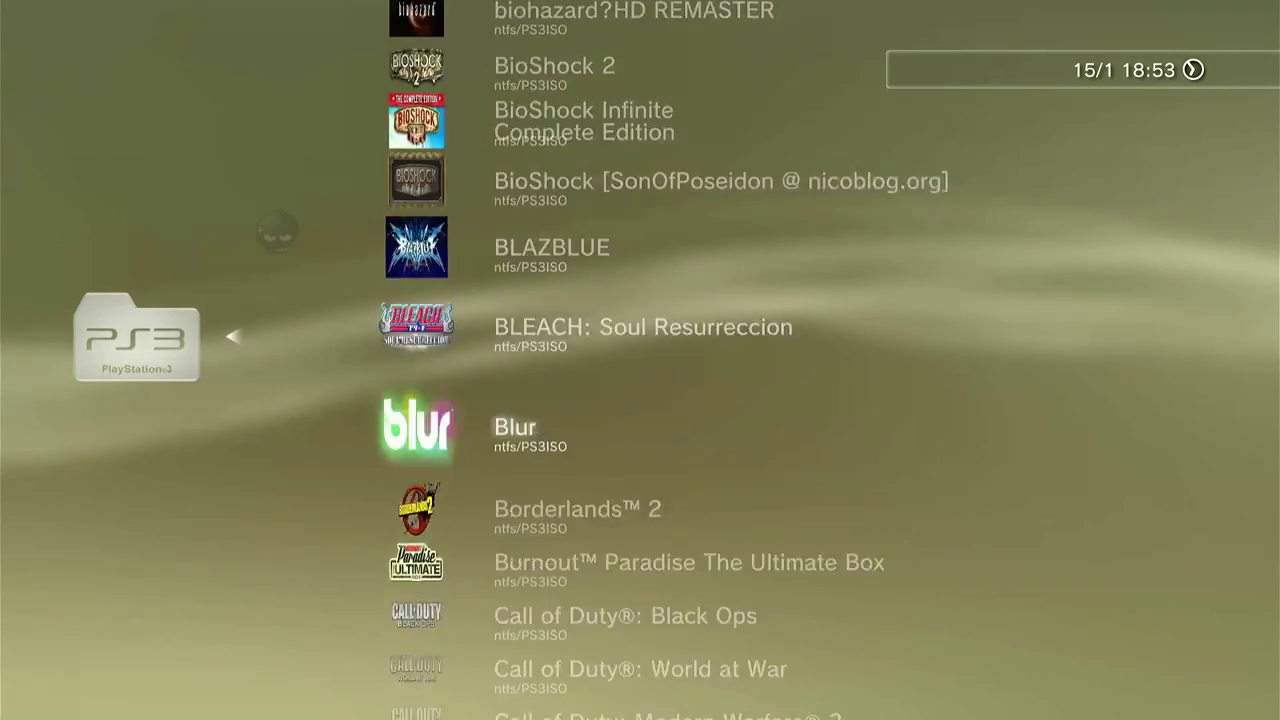
key(Down)
key(Down)
key(Down)
key(Down)
key(Down)
key(Down)
key(Down)
key(Down)
key(Down)
key(Down)
key(Down)
key(Down)
key(Down)
key(Down)
key(Down)
key(Down)
key(Down)
key(Down)
key(Down)
key(Down)
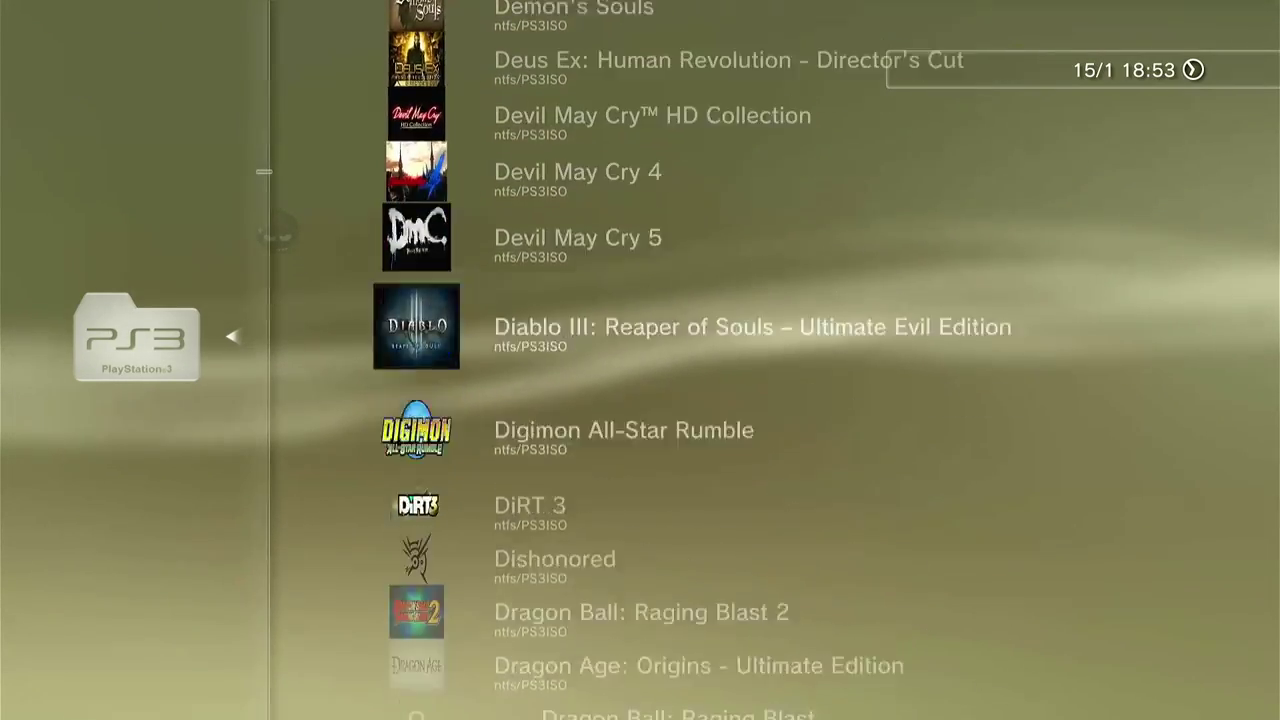
key(Down)
key(Down)
key(Down)
key(Down)
key(Down)
key(Down)
key(Down)
key(Down)
key(Down)
key(Down)
key(Down)
key(Down)
key(Down)
key(Down)
key(Down)
key(Down)
key(Down)
key(Down)
key(Down)
key(Down)
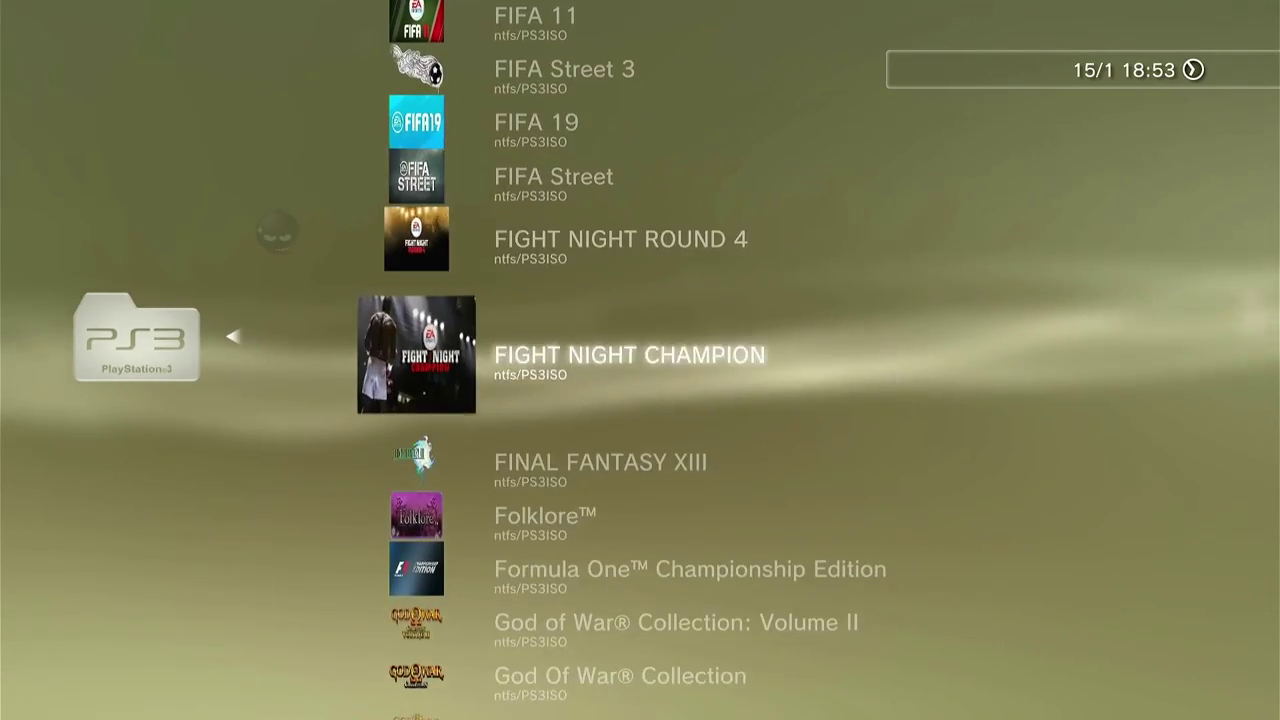
key(Down)
key(Down)
key(Down)
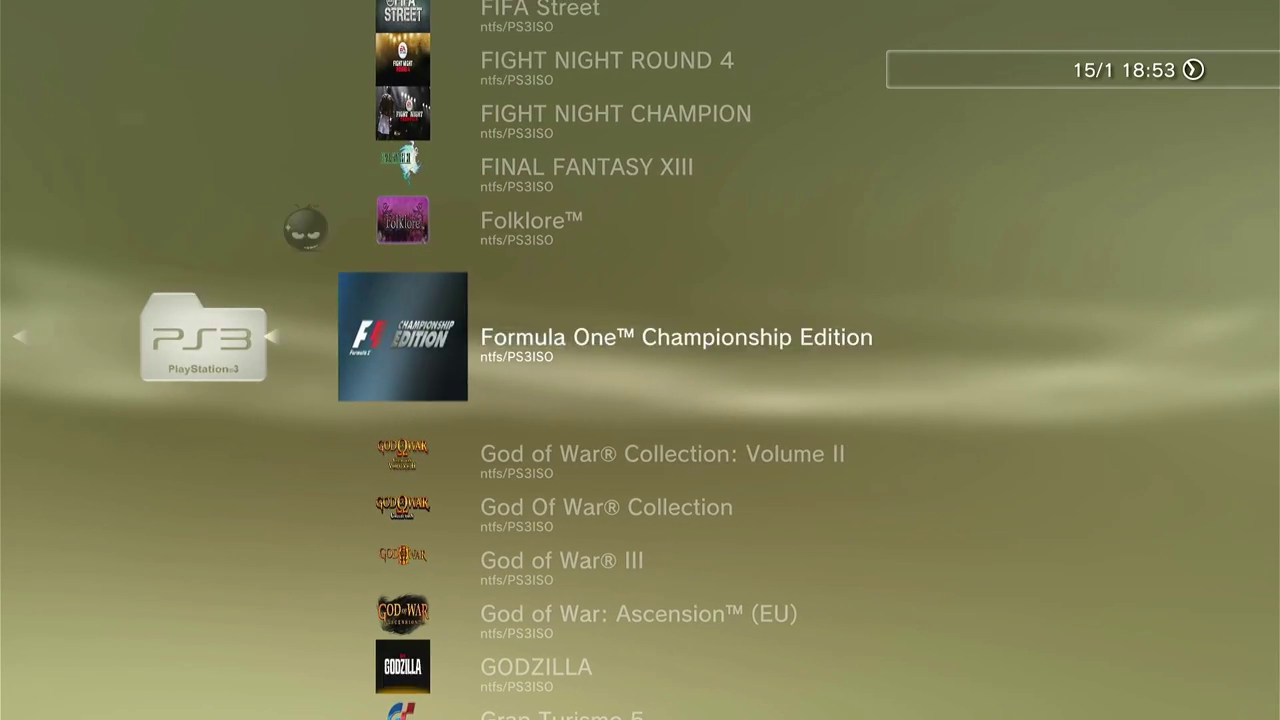
key(Left)
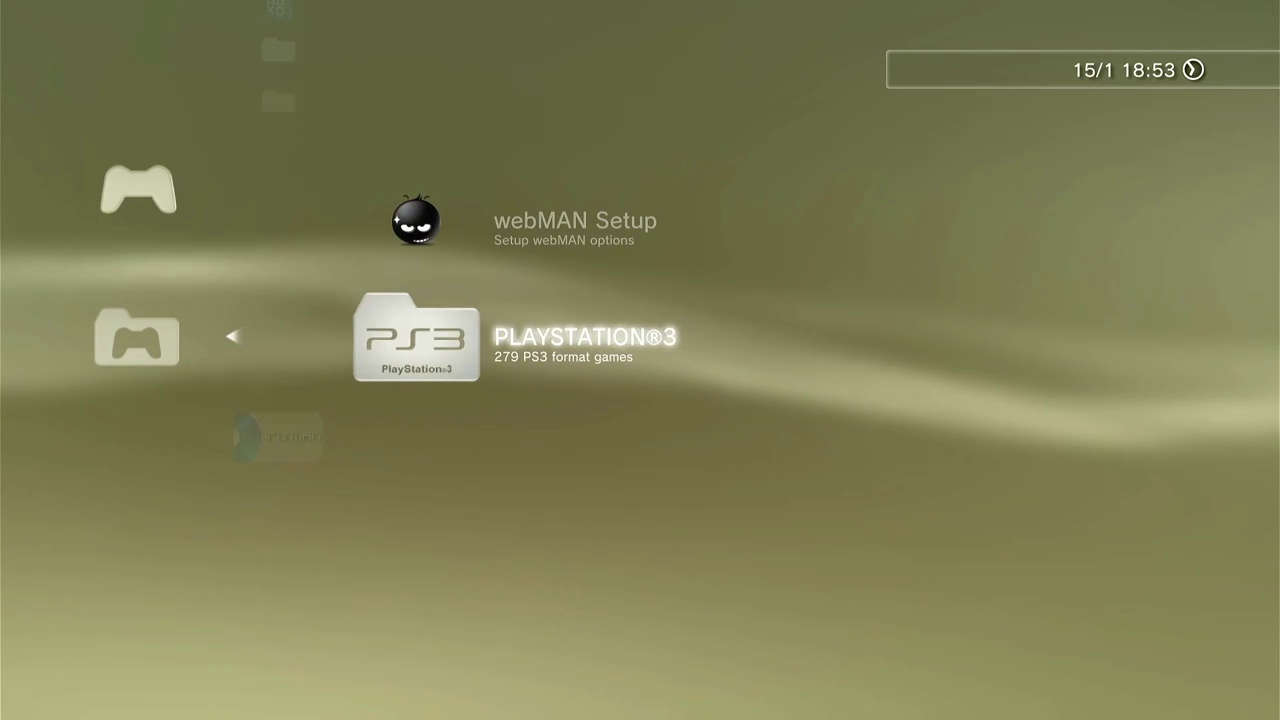
key(Escape)
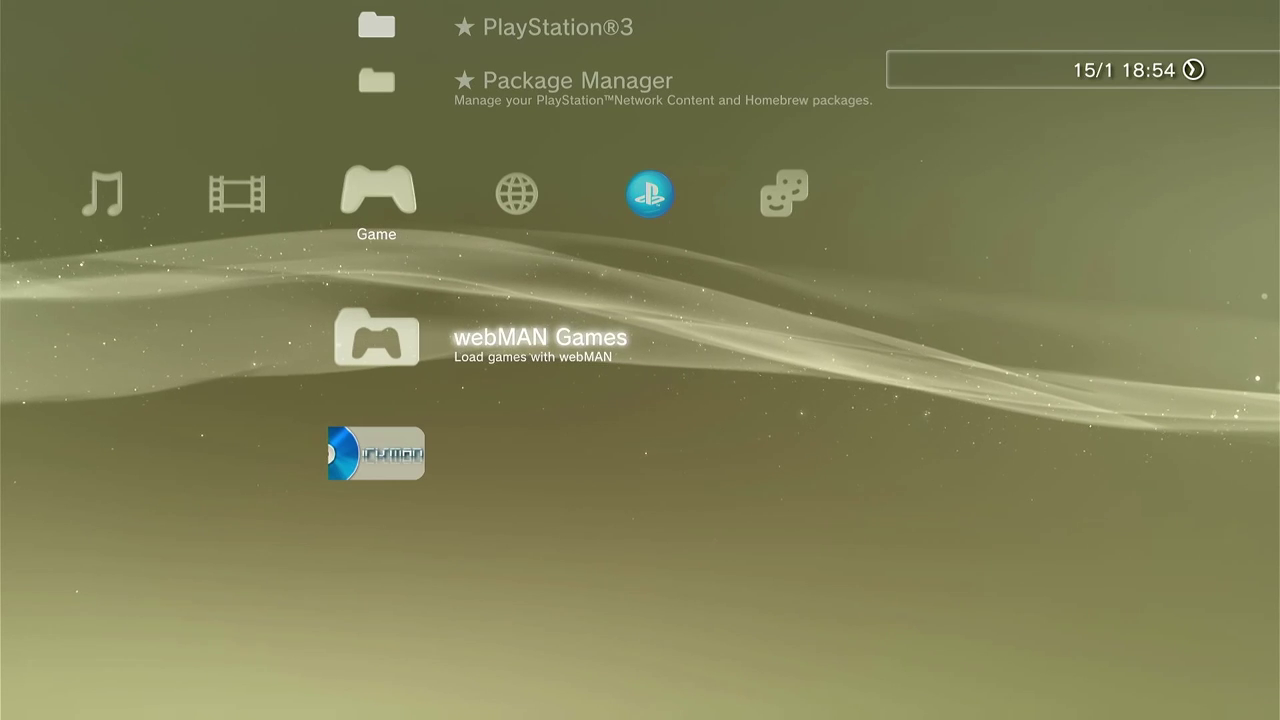
Step: Install the PS3 Covers package from PS3 System Storage, using Install Package Files in Package Manager
key(Up)
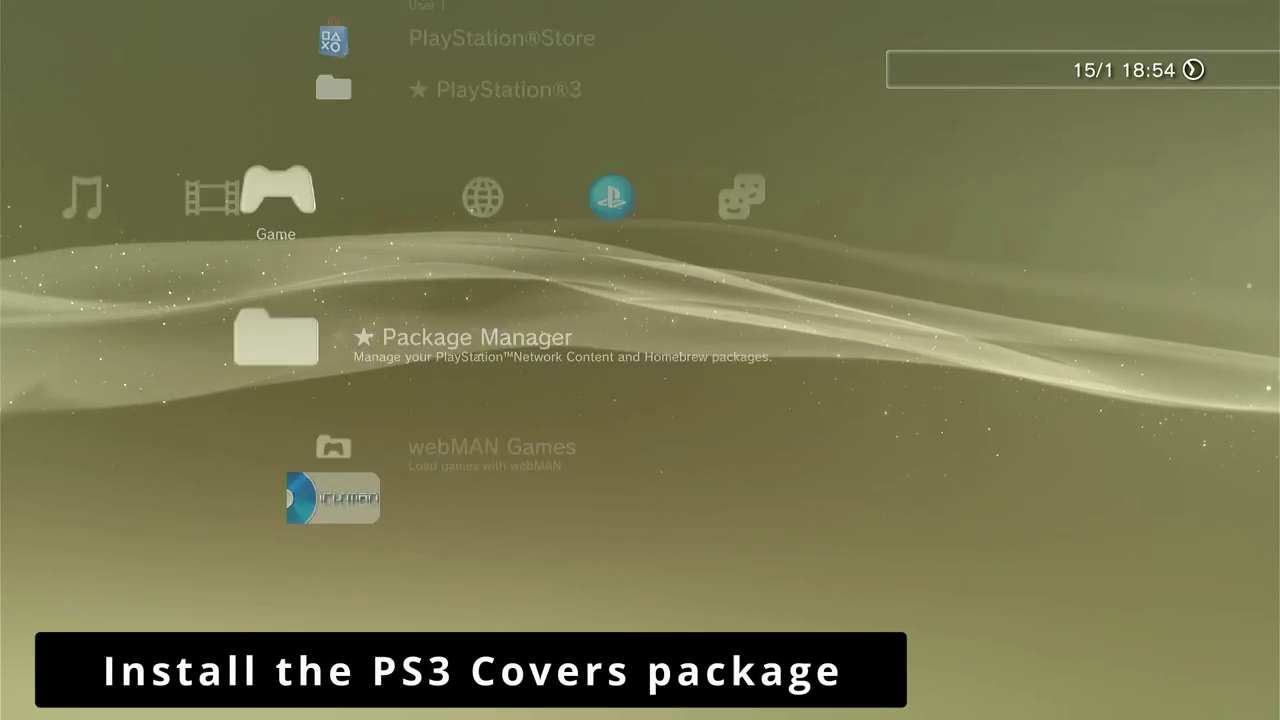
key(Return)
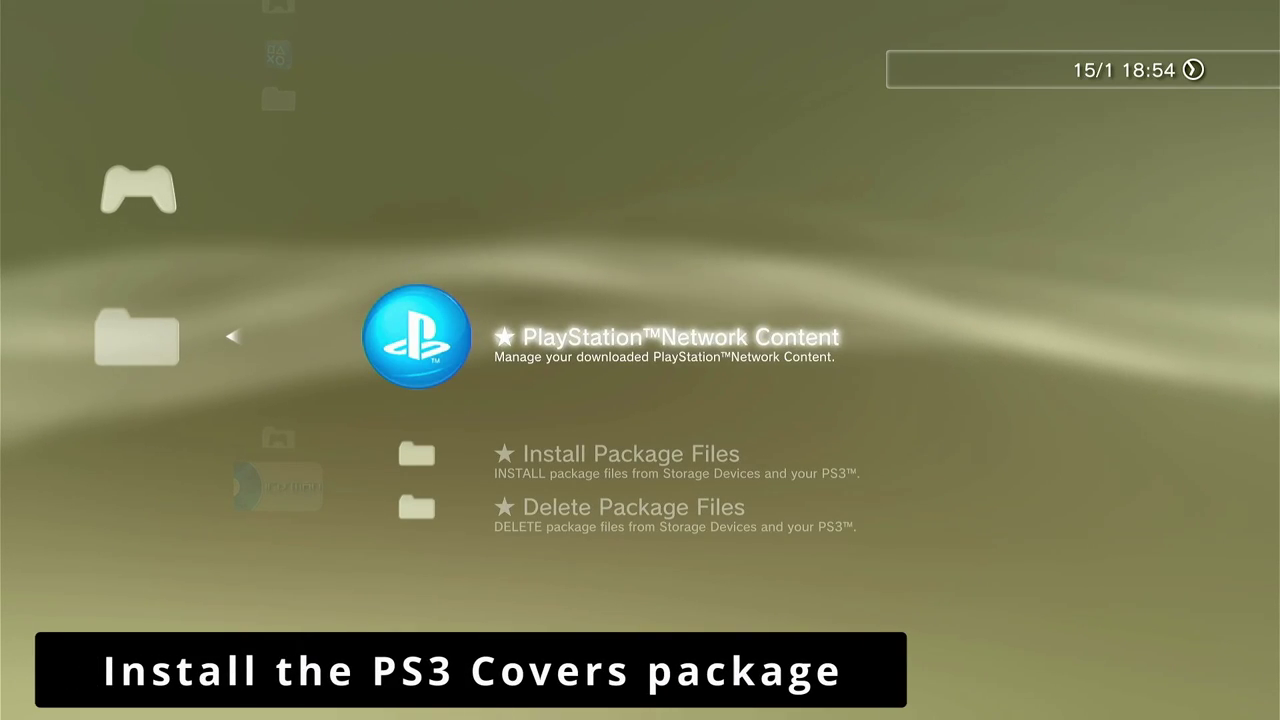
key(Down)
key(Return)
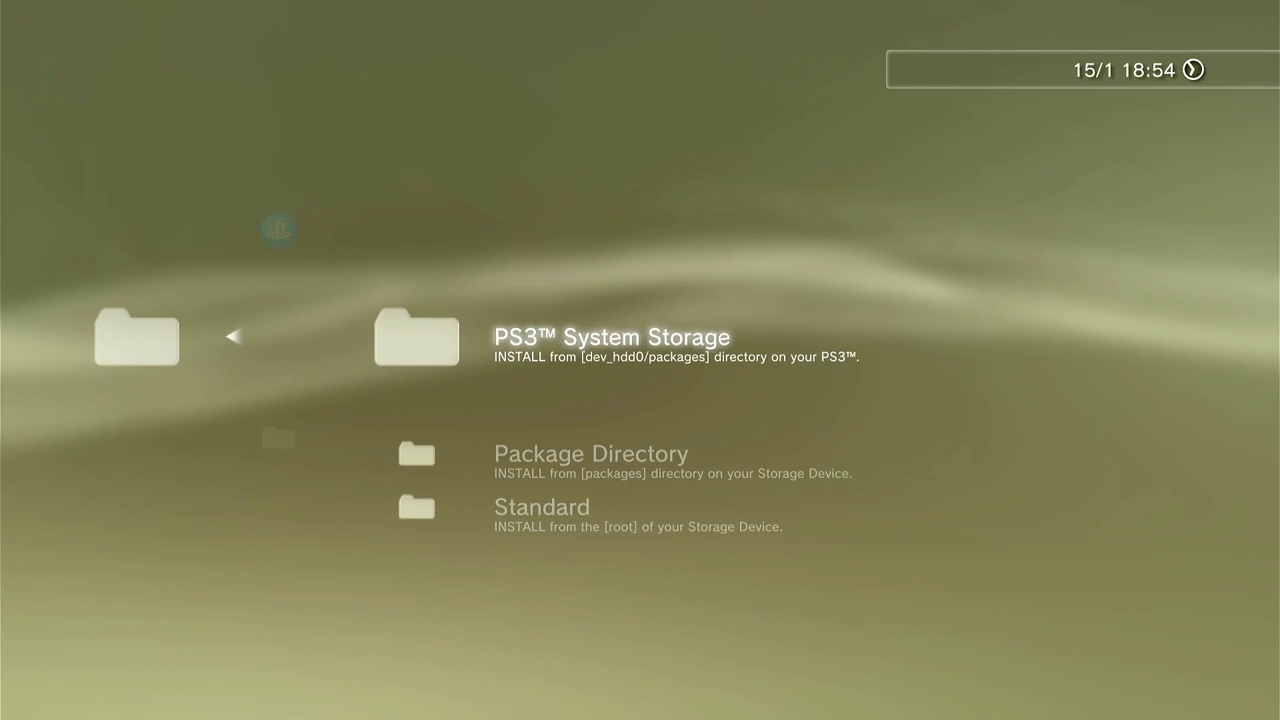
key(Return)
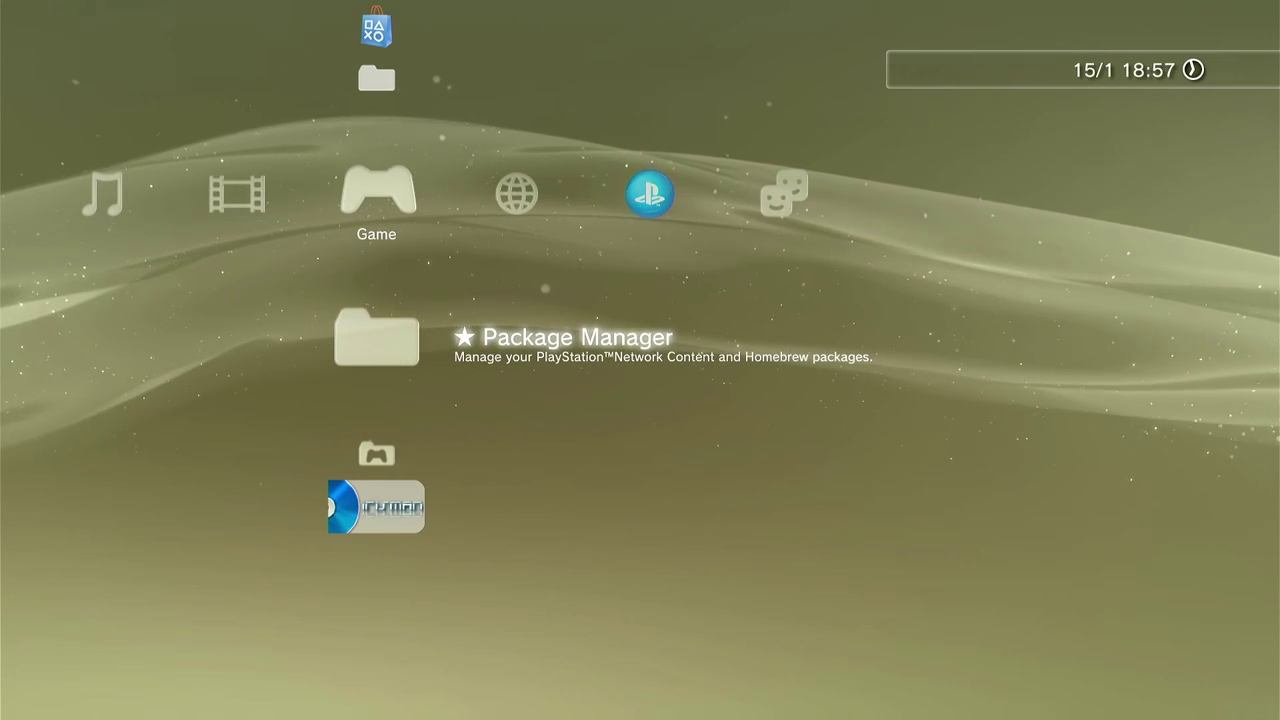
Step: Check the game icons in the PlayStation 3 list of webMAN Games, and return to the Game category
key(Escape)
key(Up)
key(Down)
key(Down)
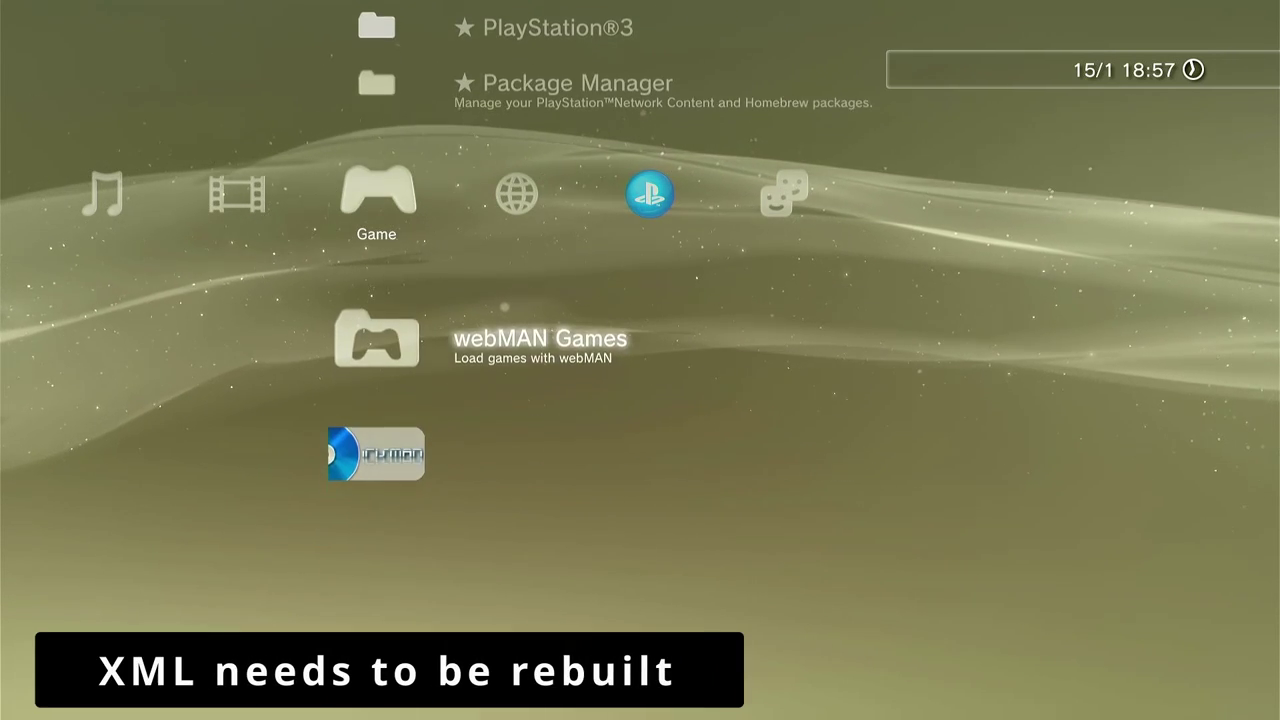
key(Return)
key(Down)
key(Return)
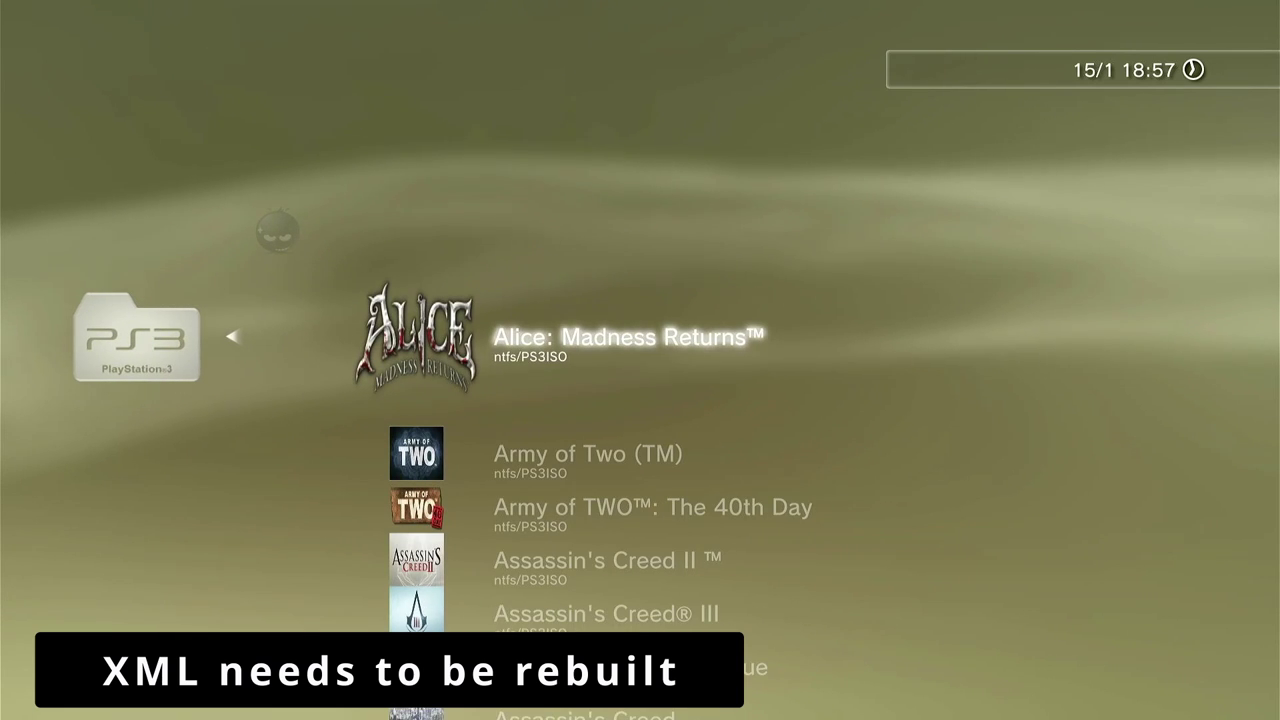
key(Escape)
key(Escape)
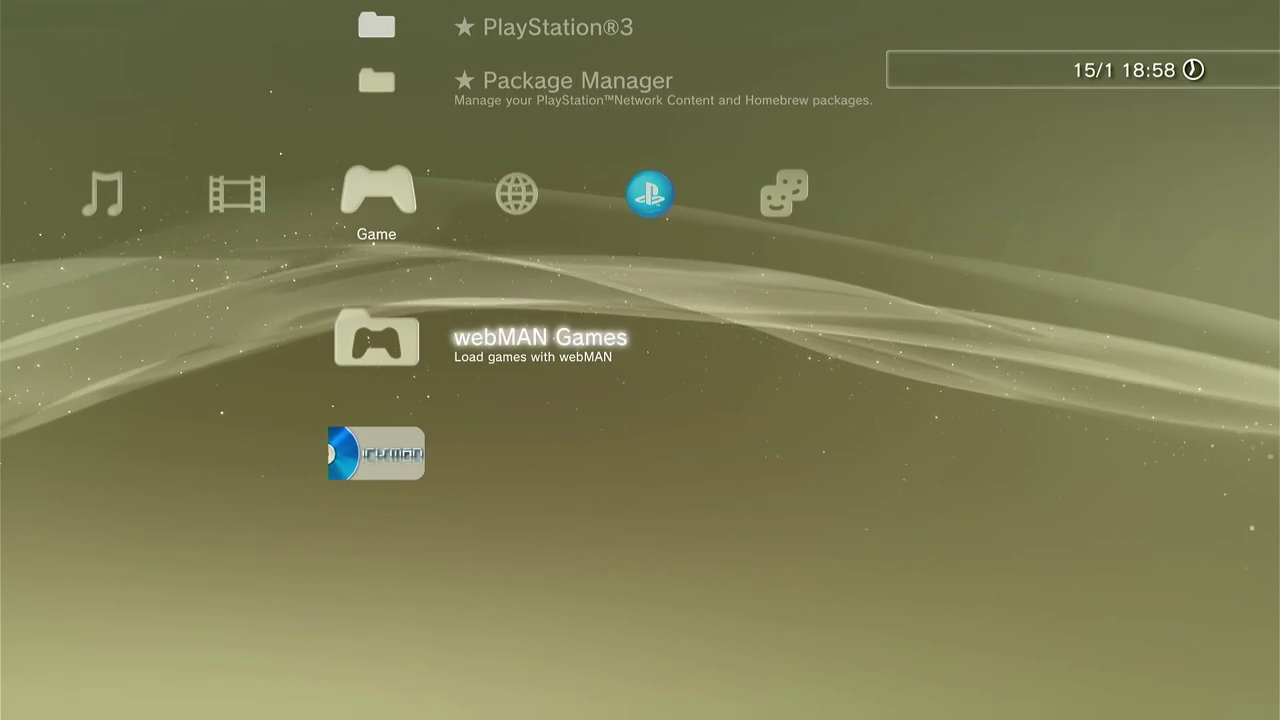
Step: Rebuild the game list XML and reload the XMB with Refresh webMAN Games & XMB in webMAN Setup
key(Return)
key(Return)
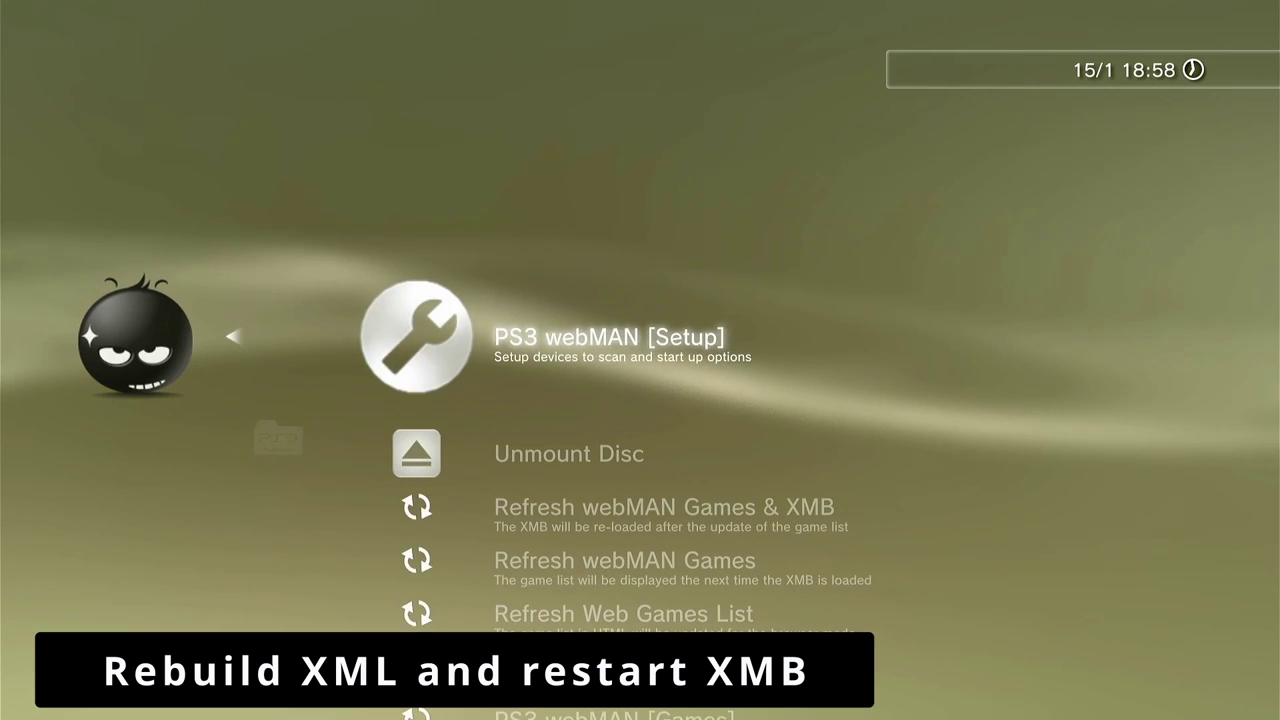
key(Down)
key(Down)
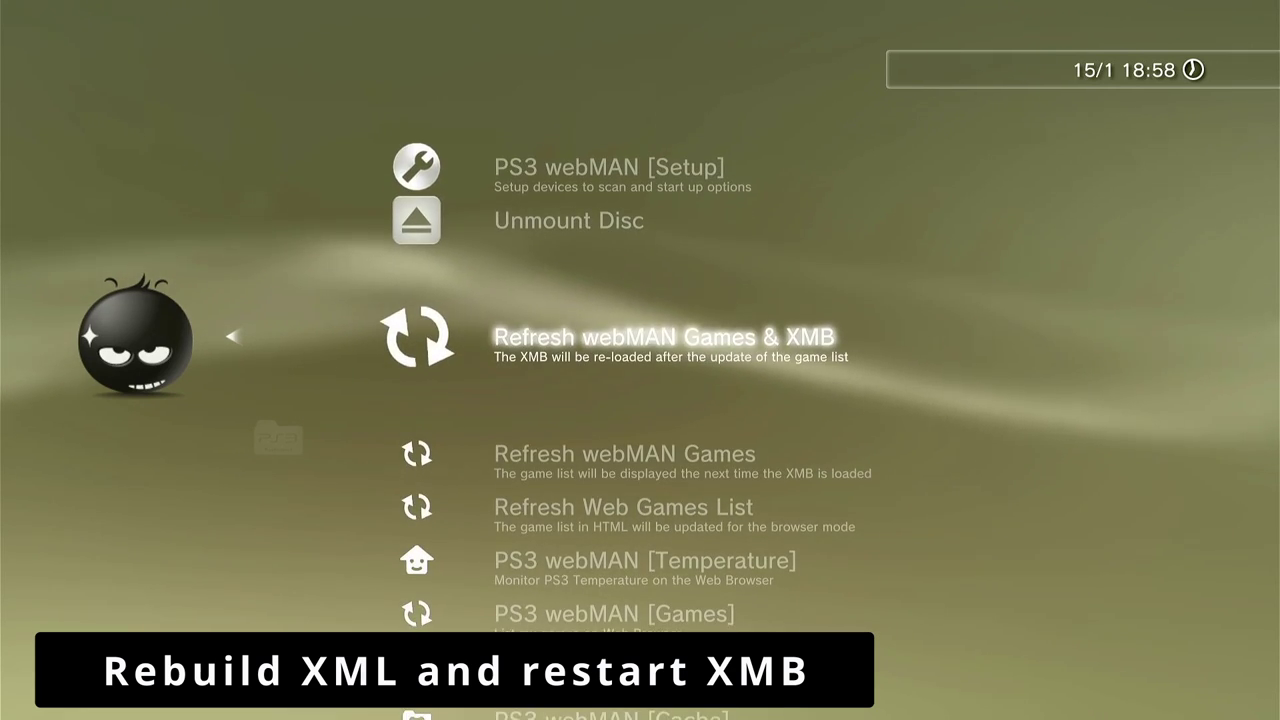
key(Return)
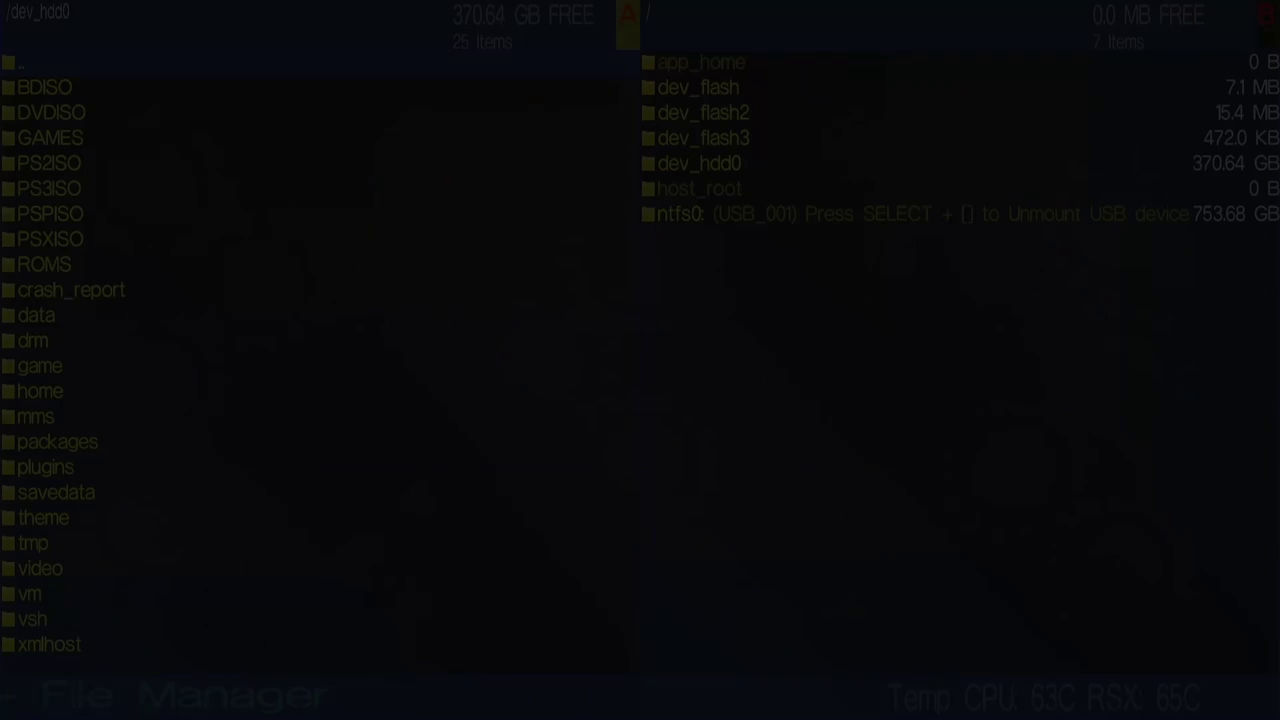
Step: Open the /dev_hdd0/tmp/wmtmp folder in pane A of the IRISMAN File Manager
key(Down)
key(Down)
key(Down)
key(Down)
key(Down)
key(Down)
key(Down)
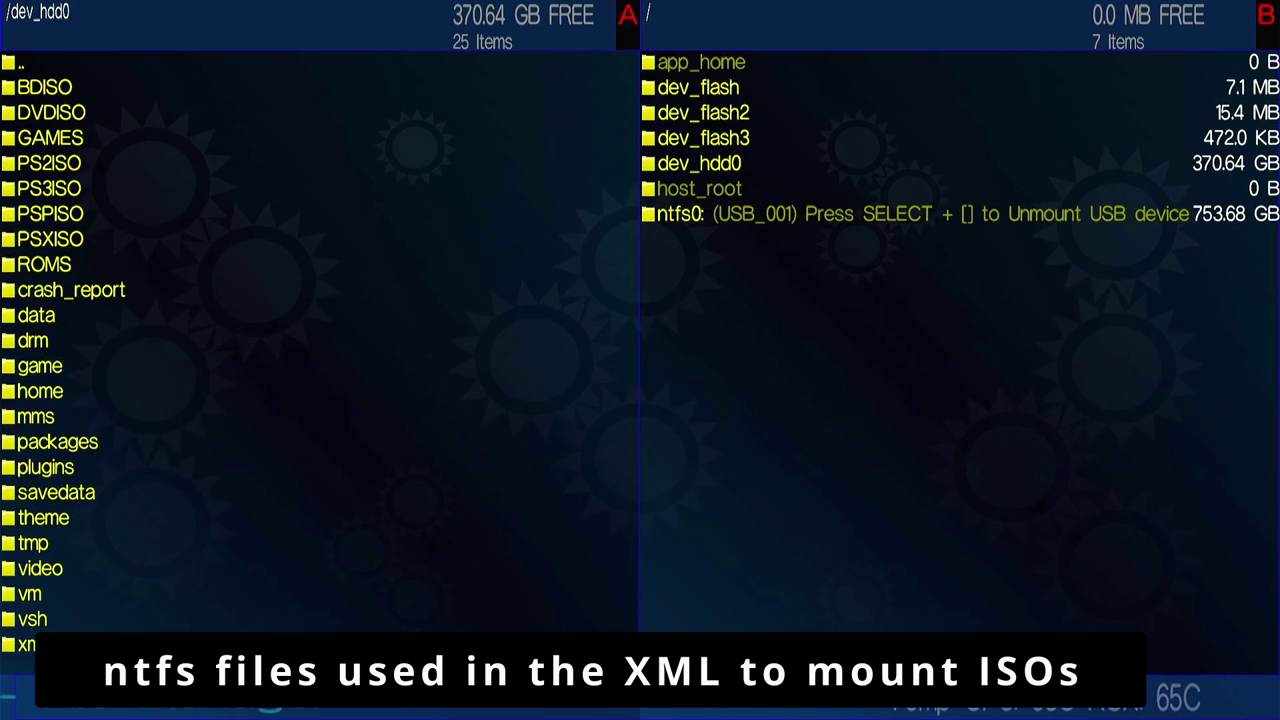
key(Down)
key(Down)
key(Down)
key(Down)
key(Down)
key(Down)
key(Down)
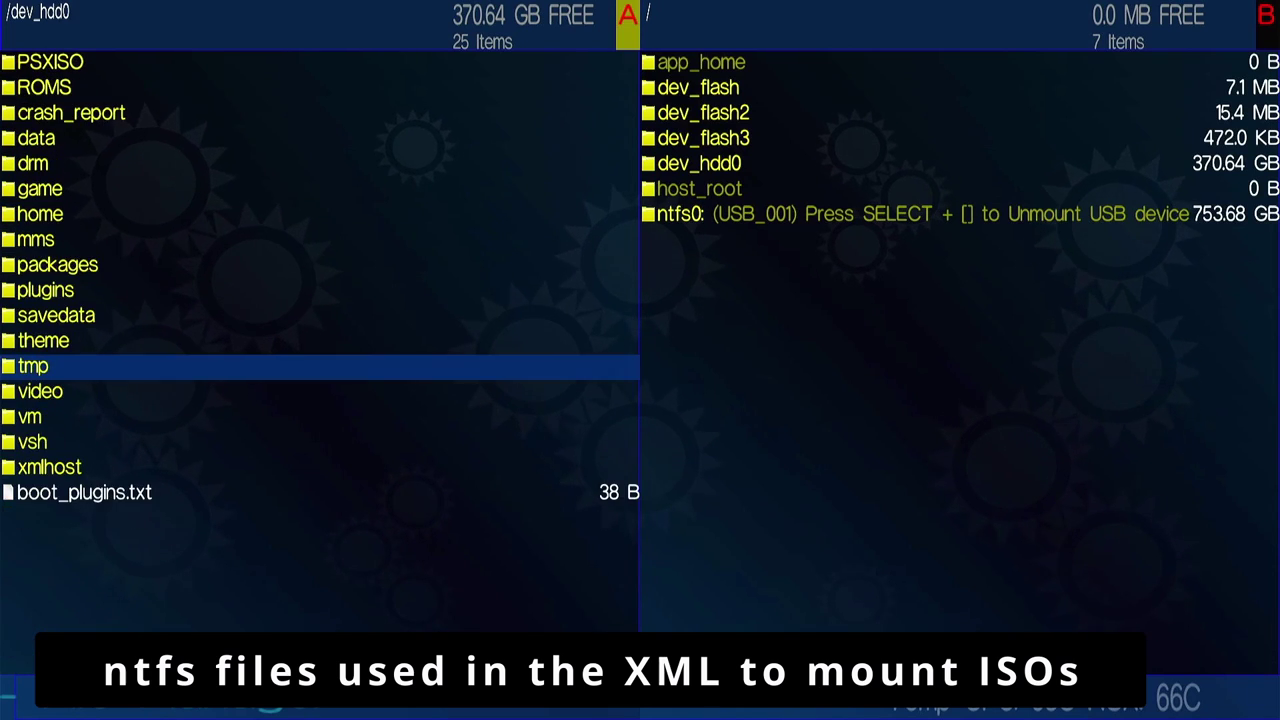
key(Return)
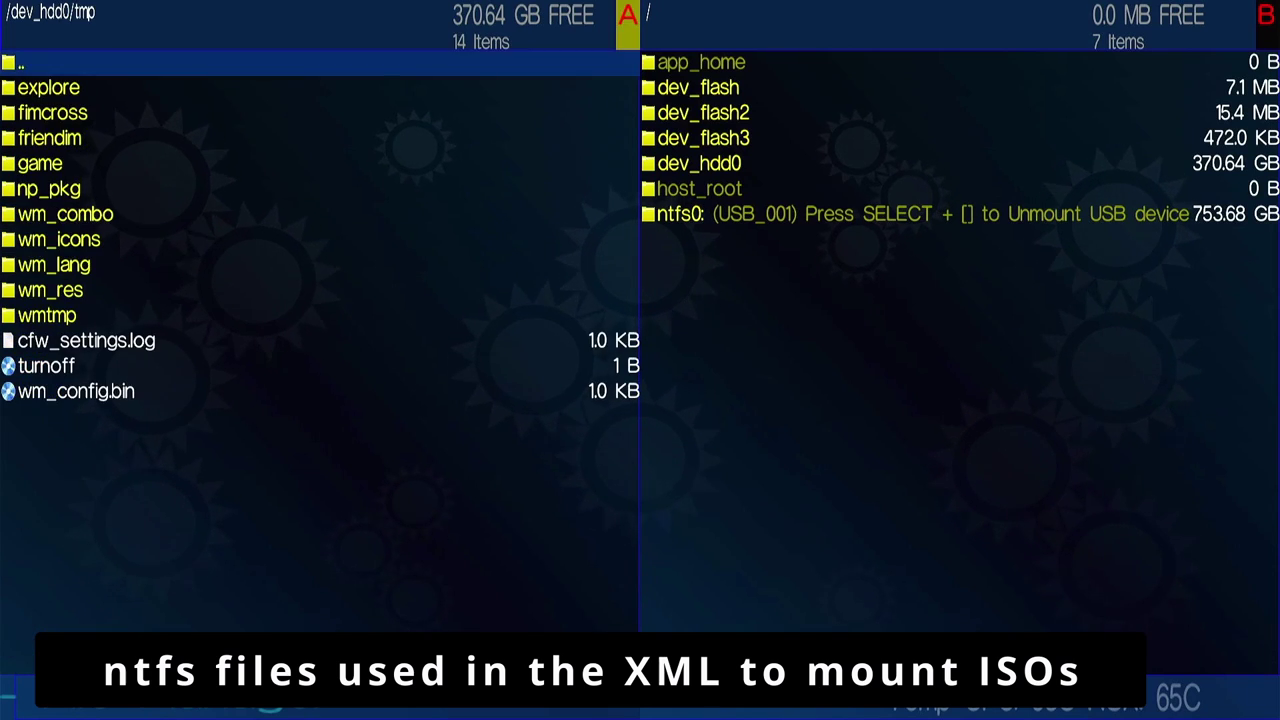
key(Down)
key(Down)
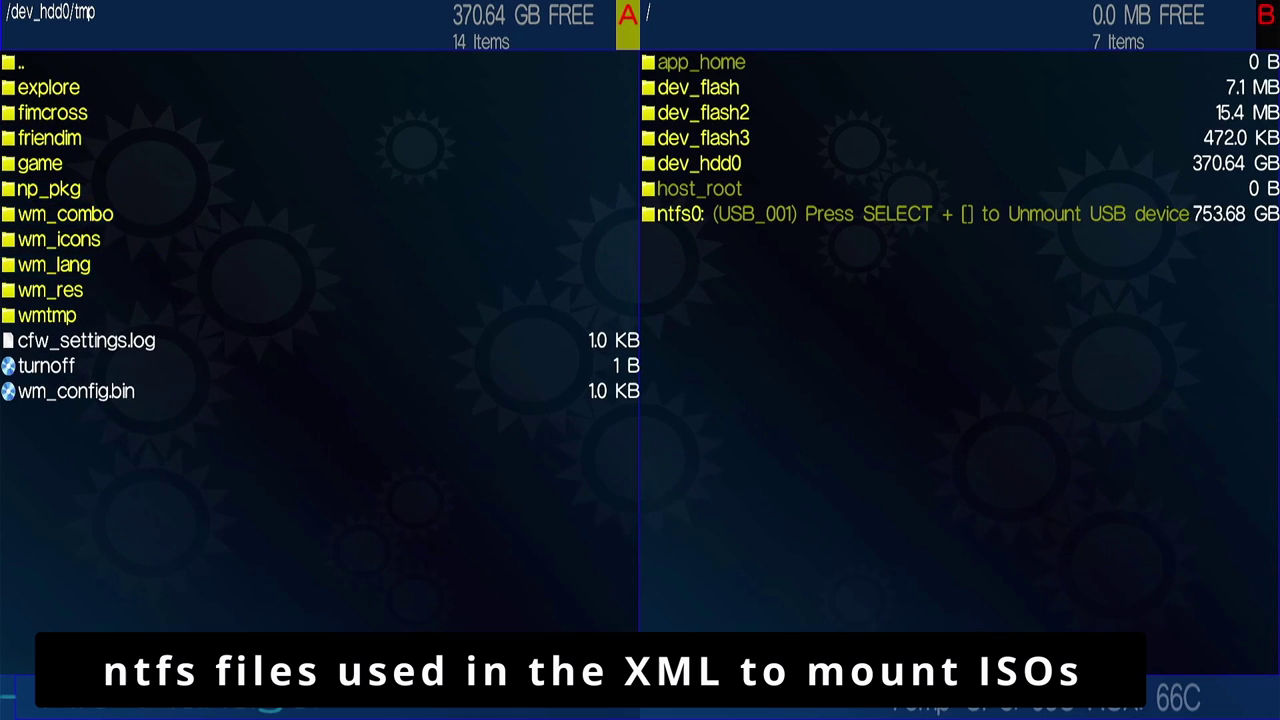
key(Return)
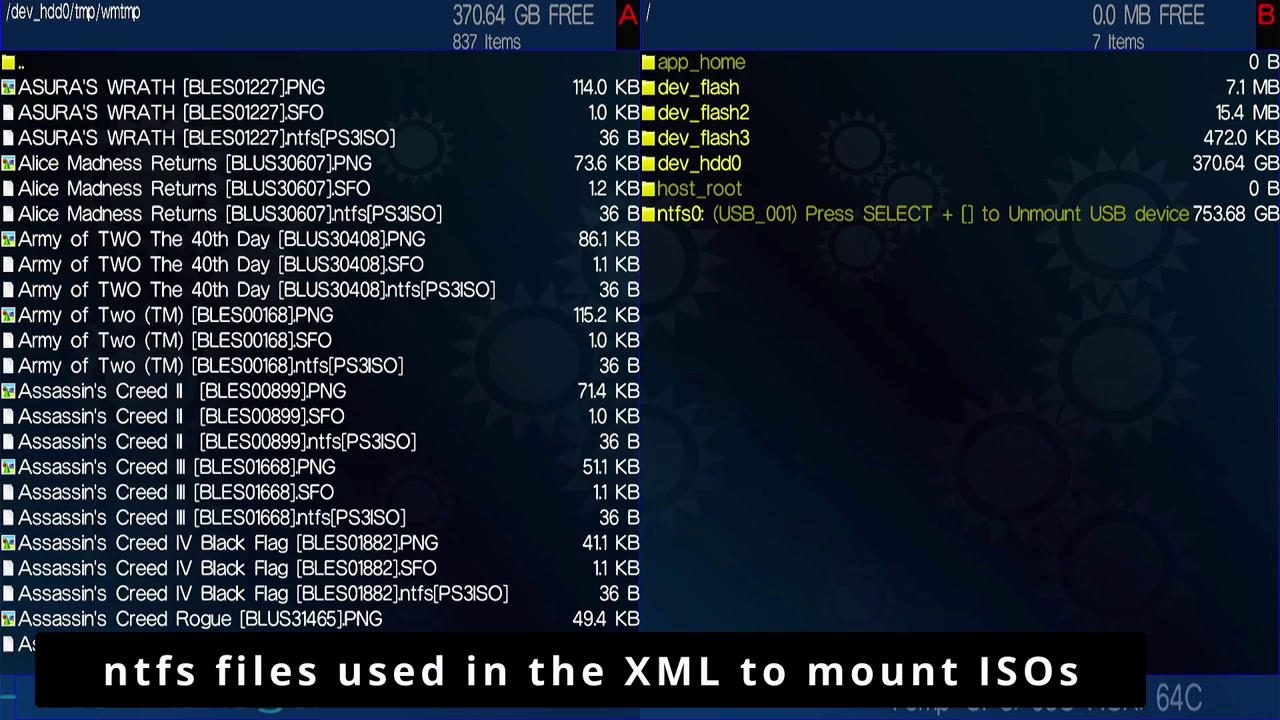
Step: Examine the PNG, SFO and ntfs[PS3ISO] files for ASURA'S WRATH and Alice Madness Returns in wmtmp
key(Down)
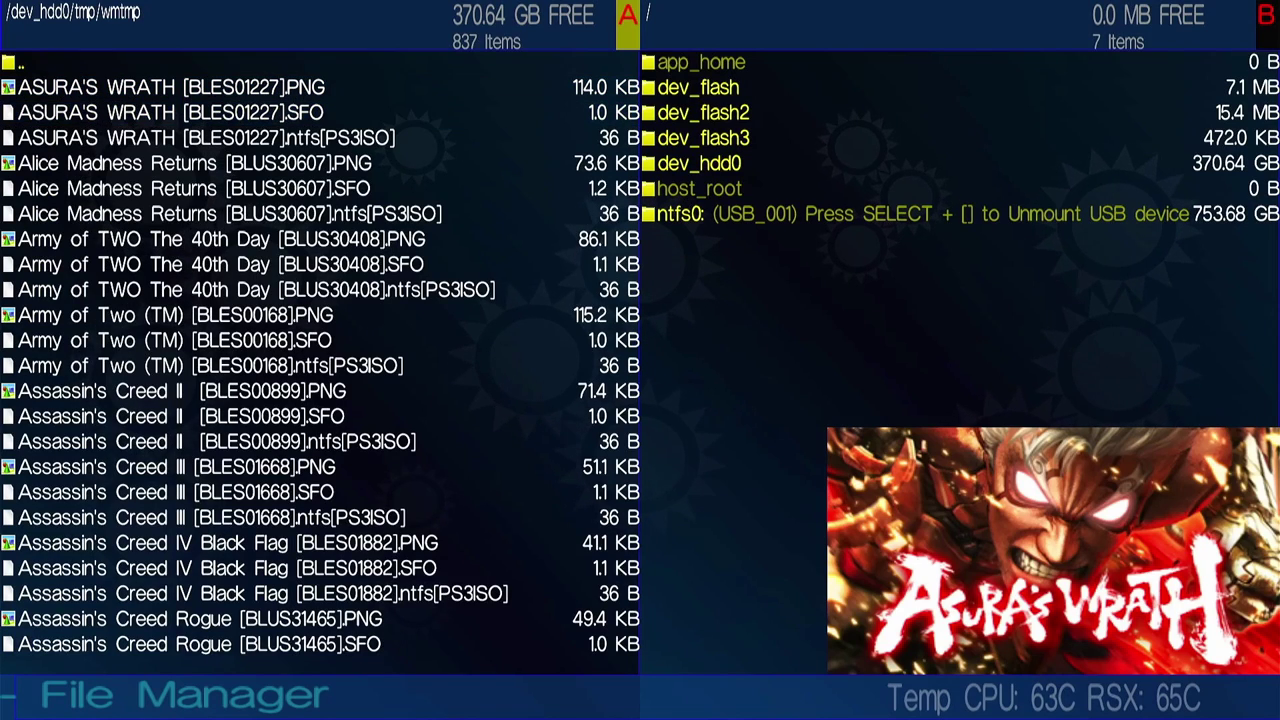
key(Down)
key(Down)
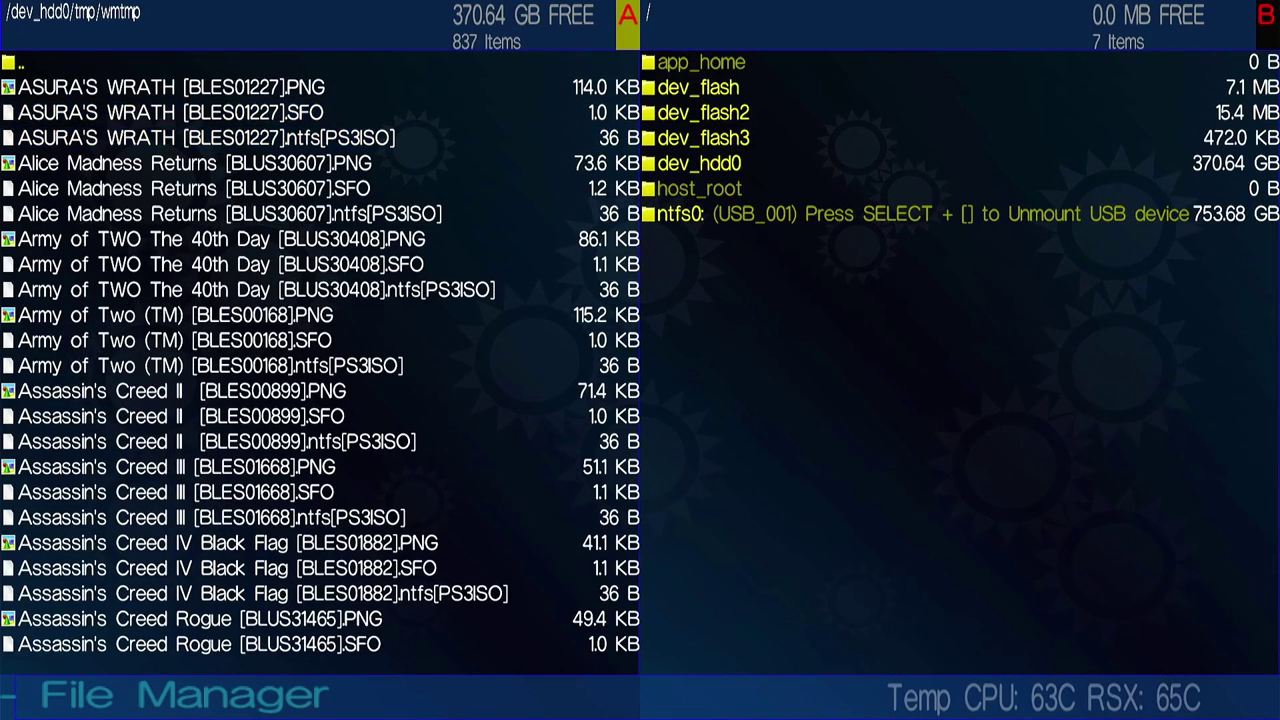
key(Down)
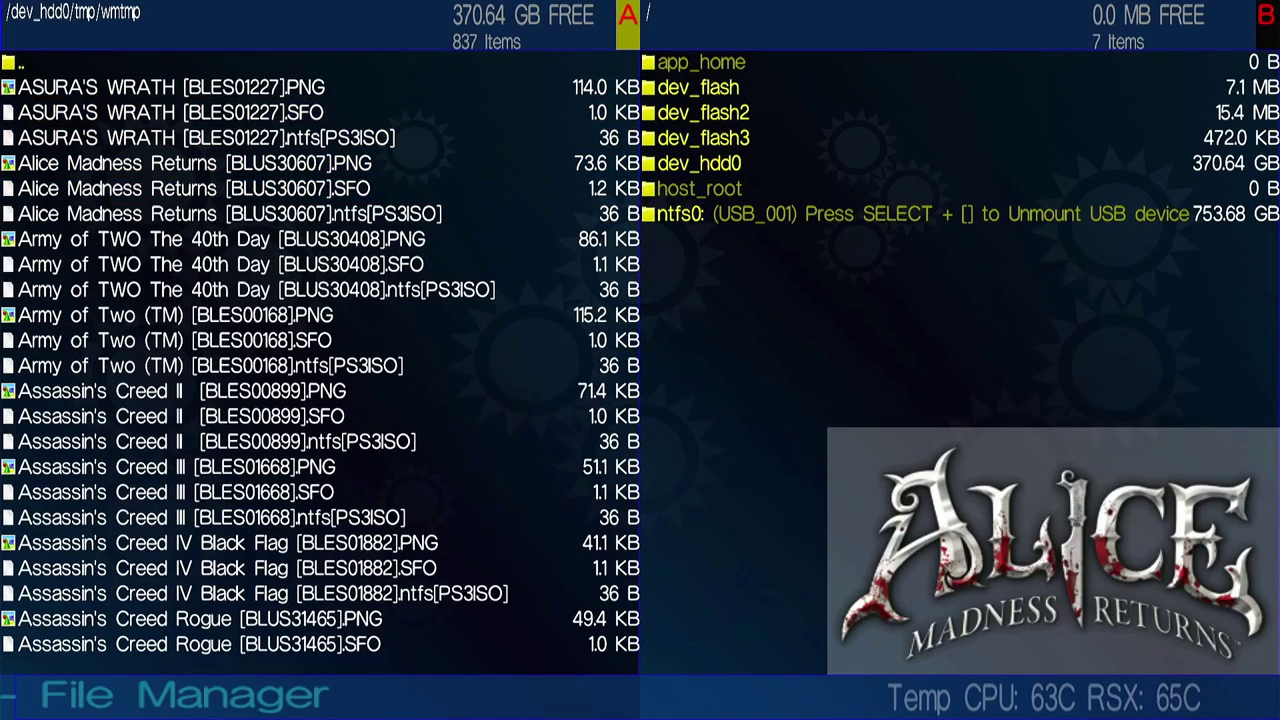
key(Return)
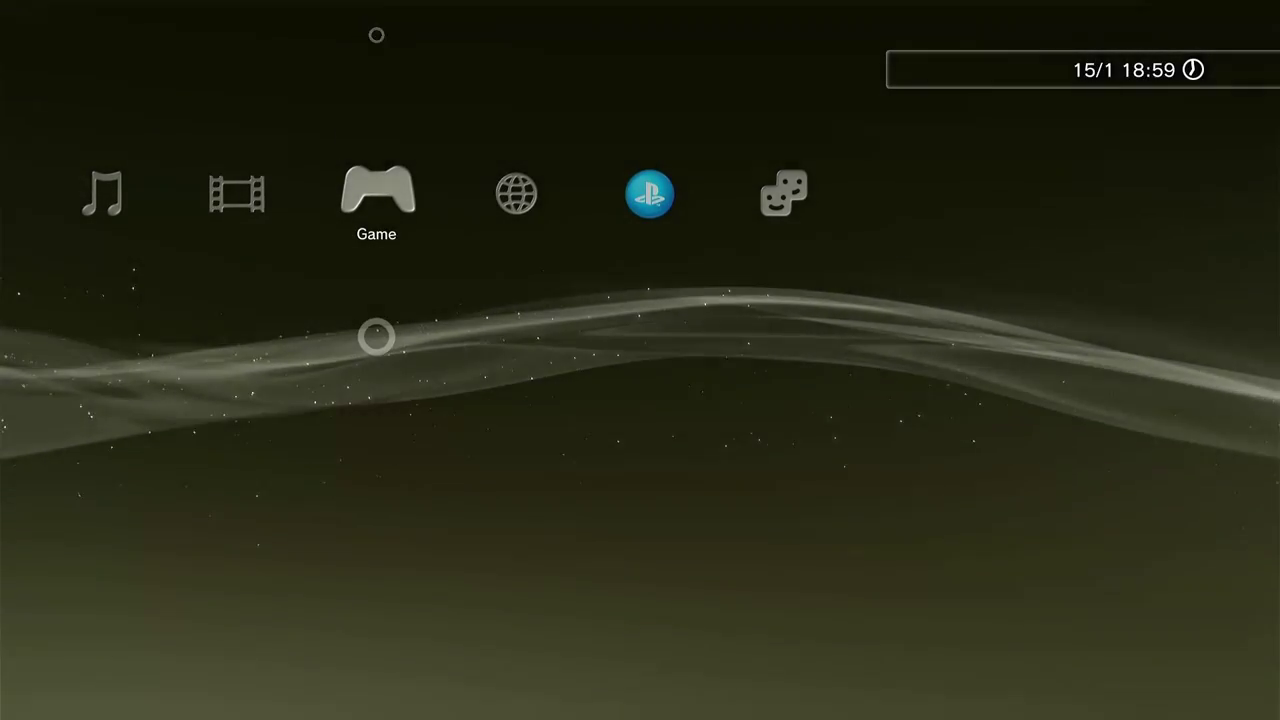
Step: Look through the PlayStation 3 games in webMAN Games from Alice: Madness Returns to Tiger Woods PGA TOUR 14, checking their box-art covers
key(Up)
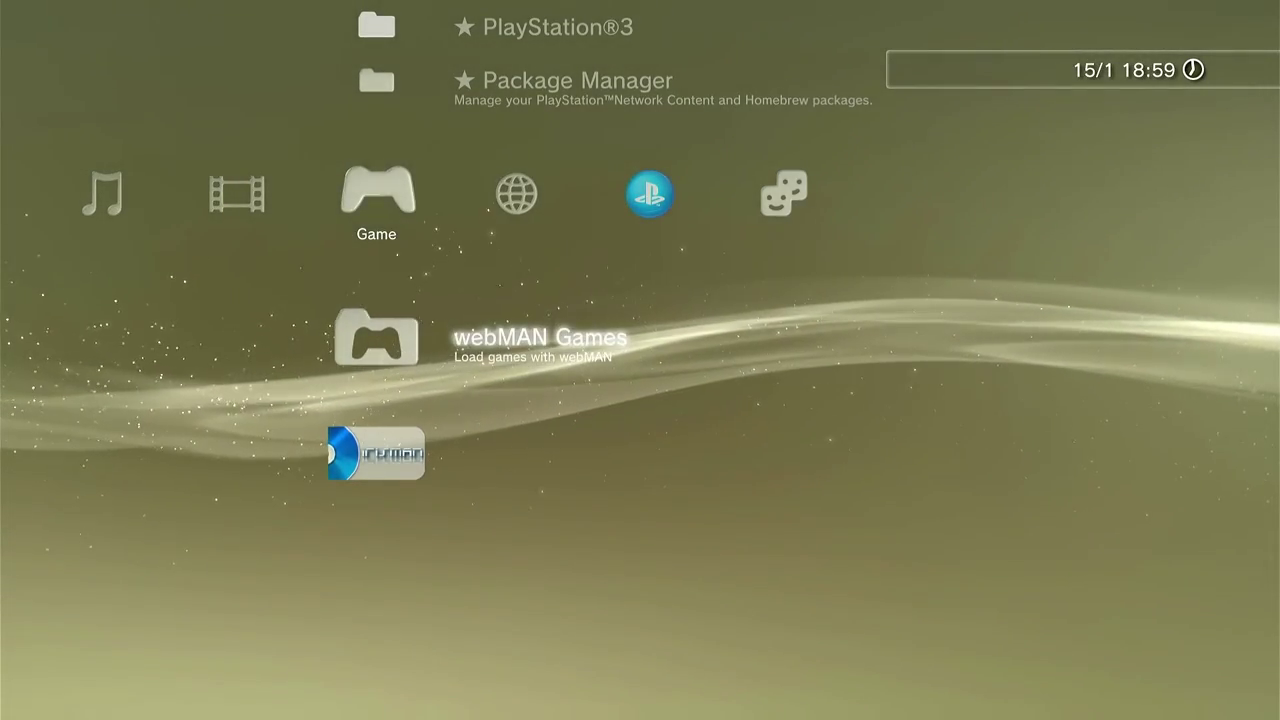
key(Return)
key(Down)
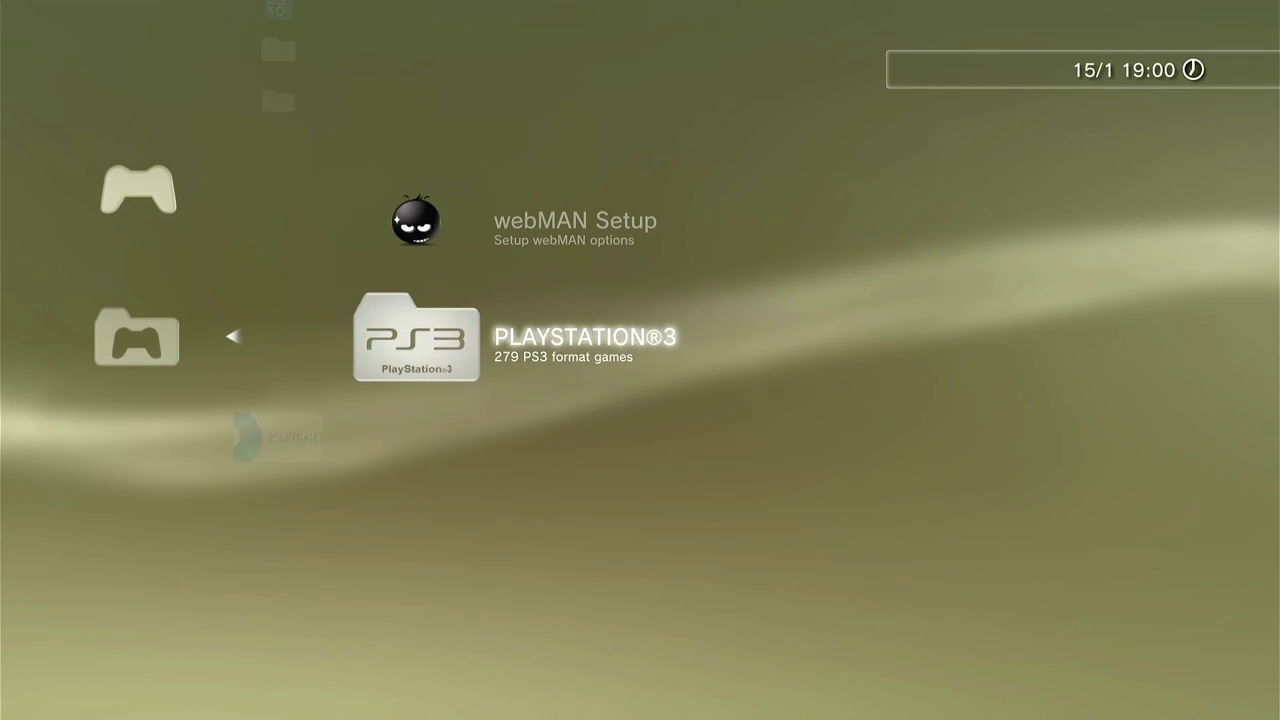
key(Return)
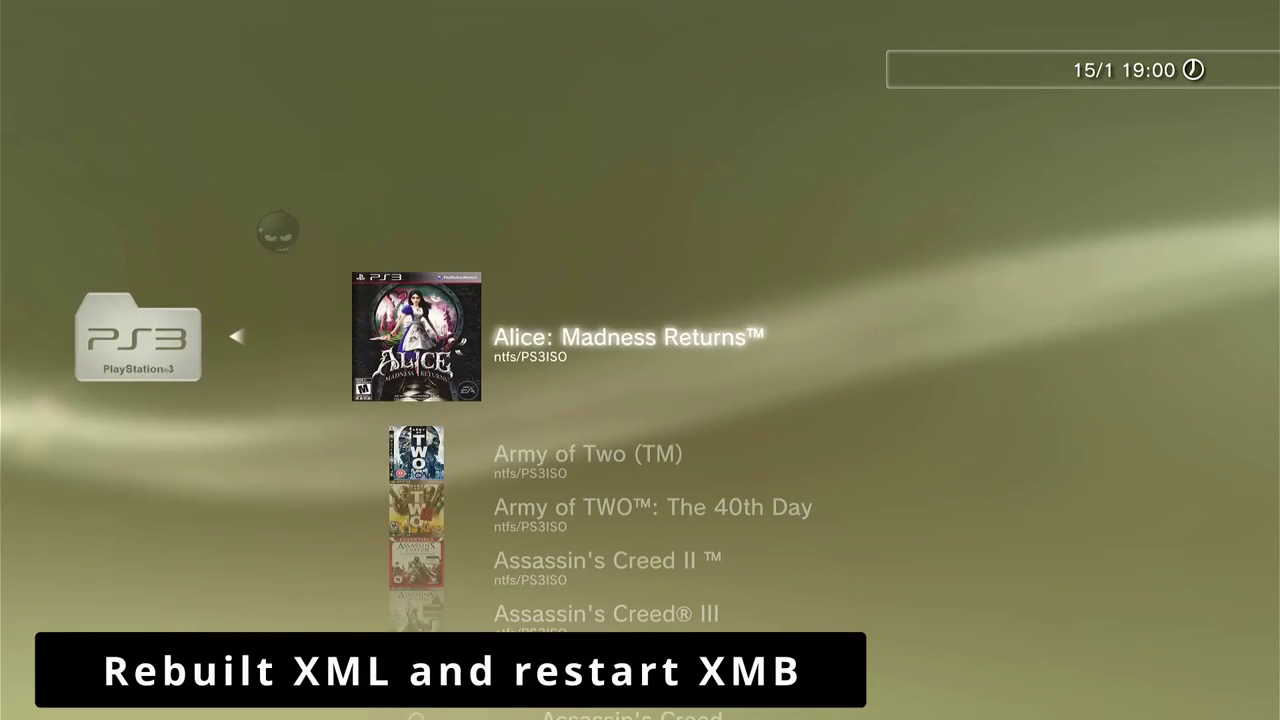
key(Down)
key(Down)
key(Down)
key(Down)
key(Down)
key(Down)
key(Down)
key(Down)
key(Down)
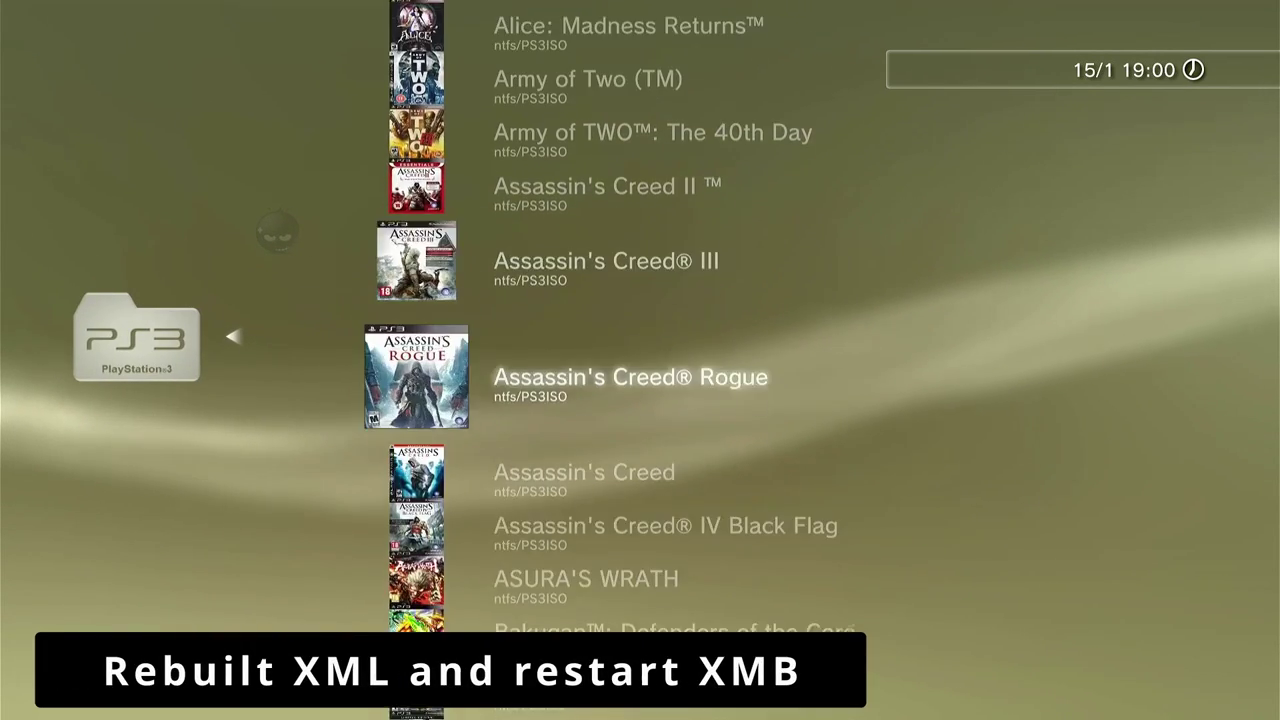
key(Down)
key(Down)
key(Down)
key(Down)
key(Down)
key(Down)
key(Down)
key(Down)
key(Down)
key(Down)
key(Down)
key(Down)
key(Down)
key(Down)
key(Down)
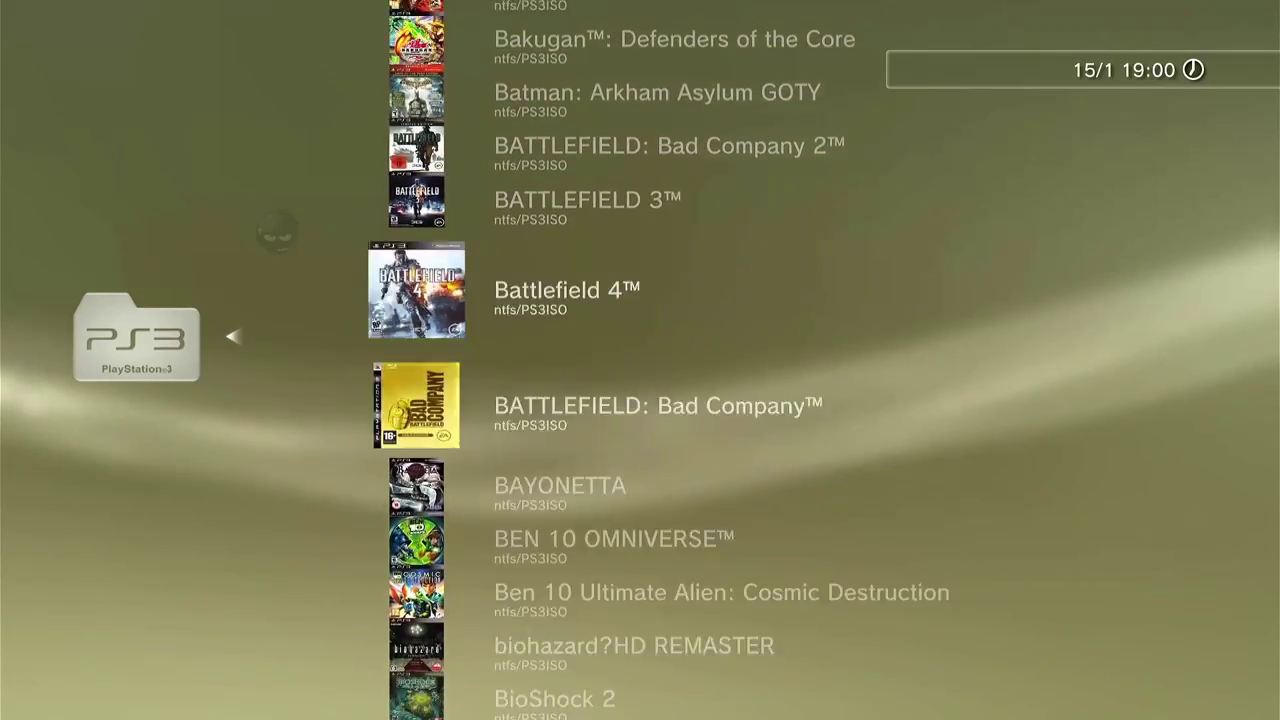
key(Down)
key(Down)
key(Down)
key(Down)
key(Down)
key(Down)
key(Down)
key(Down)
key(Down)
key(Down)
key(Down)
key(Down)
key(Down)
key(Down)
key(Down)
key(Down)
key(Down)
key(Down)
key(Down)
key(Down)
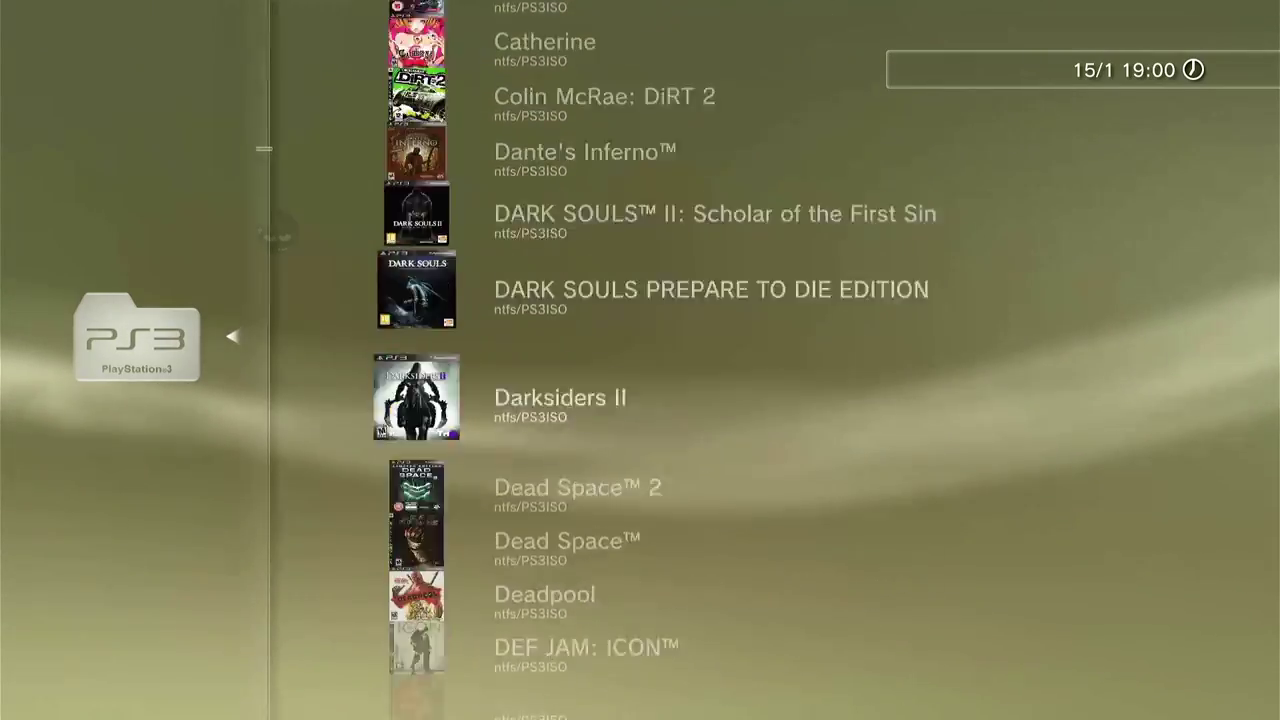
key(Down)
key(Down)
key(Down)
key(Down)
key(Down)
key(Down)
key(Down)
key(Down)
key(Down)
key(Down)
key(Down)
key(Down)
key(Down)
key(Down)
key(Down)
key(Down)
key(Down)
key(Down)
key(Down)
key(Down)
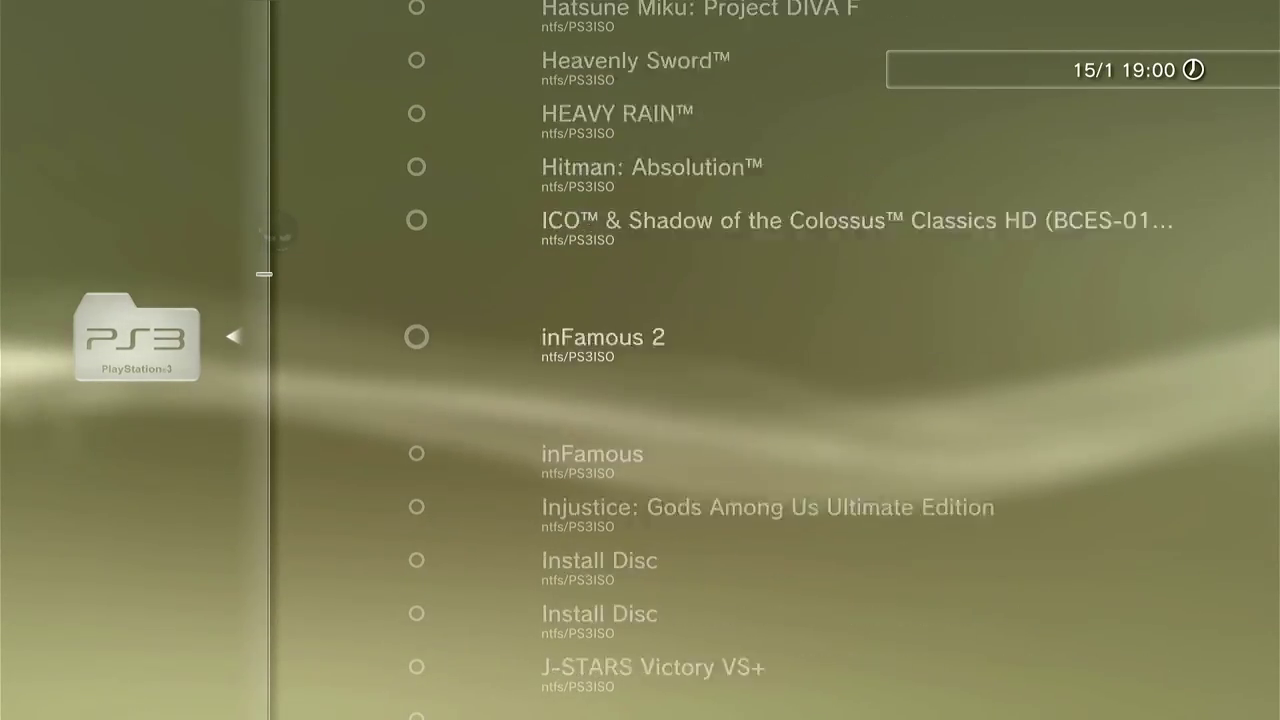
key(Down)
key(Down)
key(Down)
key(Down)
key(Down)
key(Down)
key(Down)
key(Down)
key(Down)
key(Down)
key(Down)
key(Down)
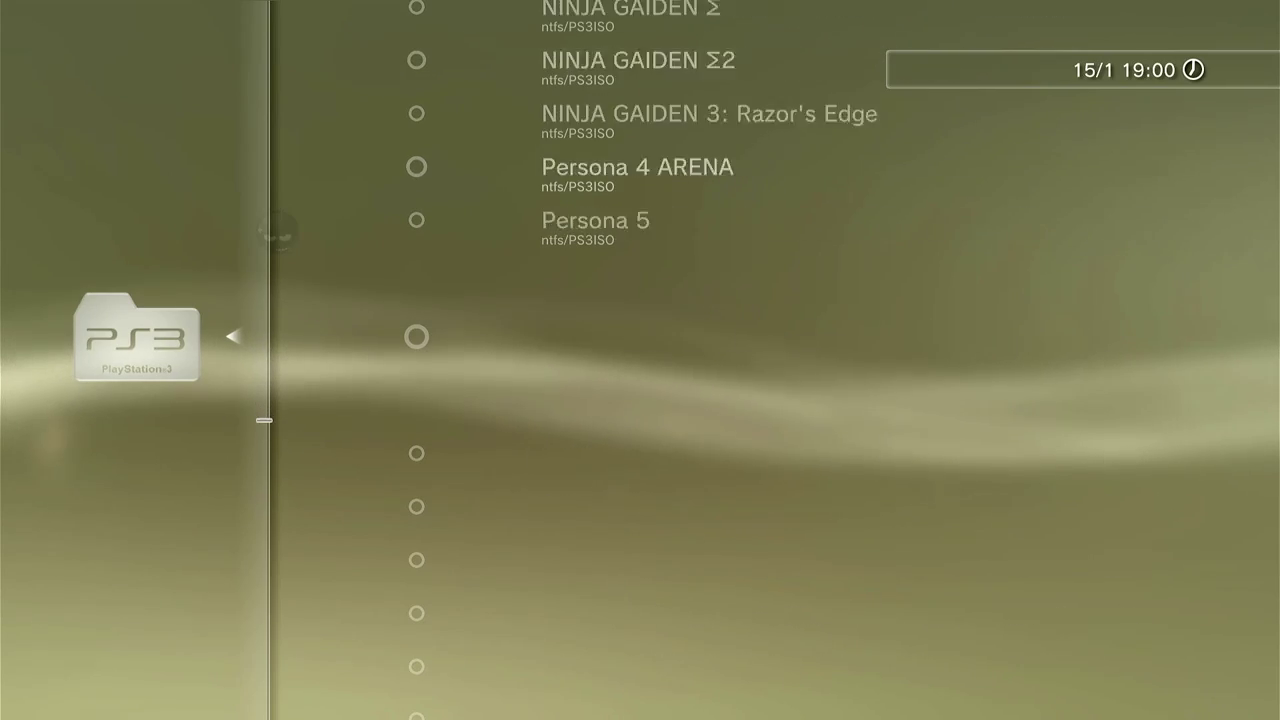
key(Down)
key(Down)
key(Down)
key(Down)
key(Down)
key(Down)
key(Down)
key(Down)
key(Down)
key(Down)
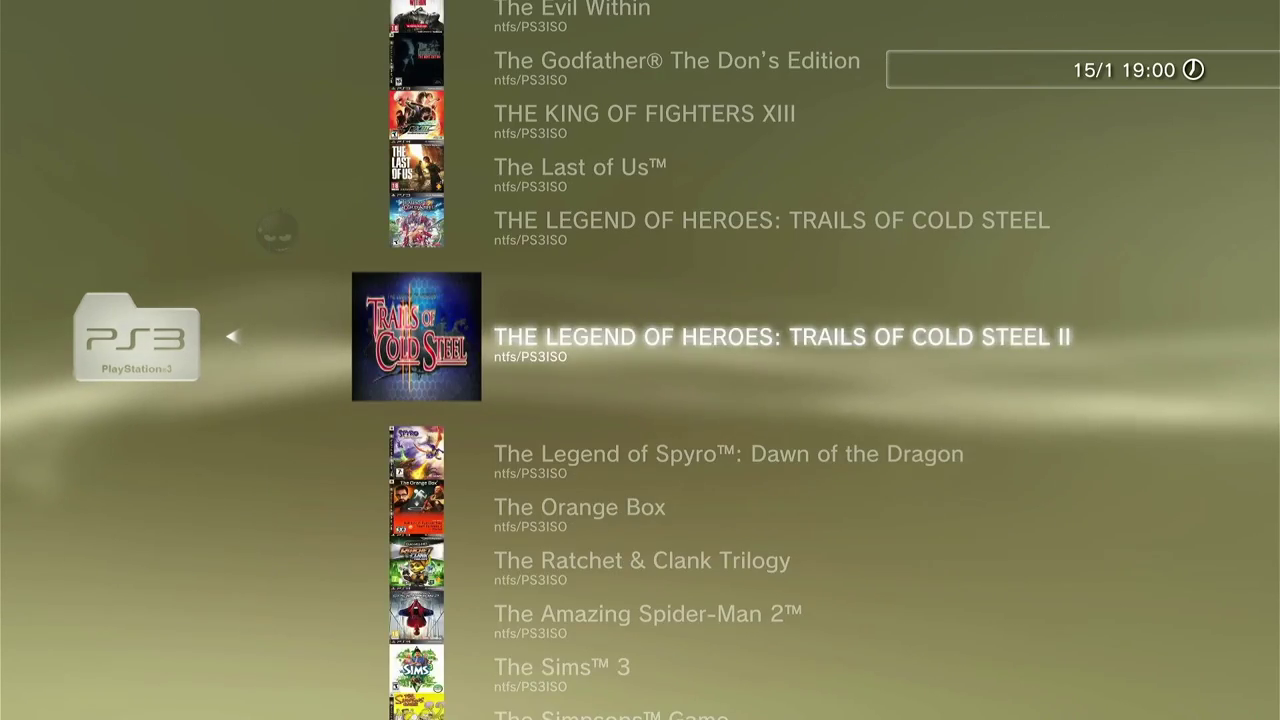
key(Down)
key(Down)
key(Down)
key(Down)
key(Down)
key(Down)
key(Down)
key(Down)
key(Down)
key(Down)
key(Up)
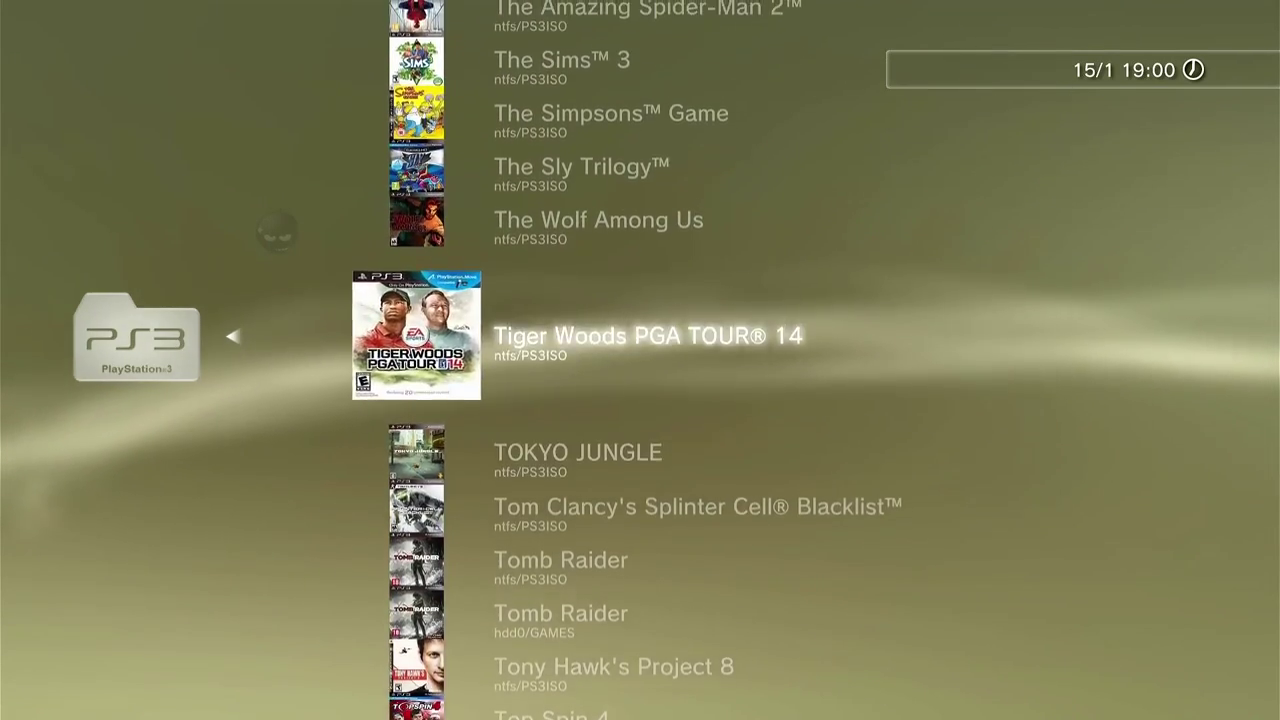
Step: Look back through the PlayStation 3 games from Tiger Woods PGA TOUR 14 to Silent Hill Downpour, checking their box-art covers
key(Up)
key(Up)
key(Up)
key(Up)
key(Up)
key(Up)
key(Up)
key(Up)
key(Up)
key(Up)
key(Up)
key(Up)
key(Up)
key(Up)
key(Up)
key(Up)
key(Up)
key(Up)
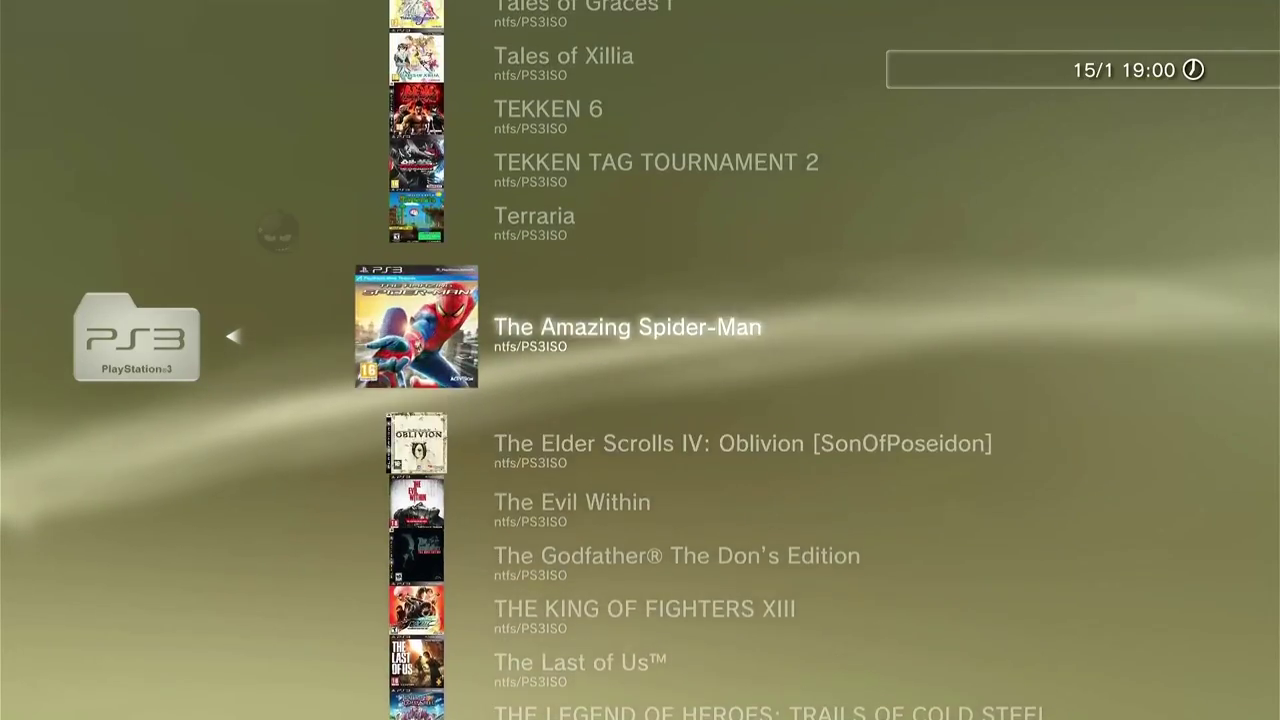
key(Up)
key(Up)
key(Up)
key(Up)
key(Up)
key(Up)
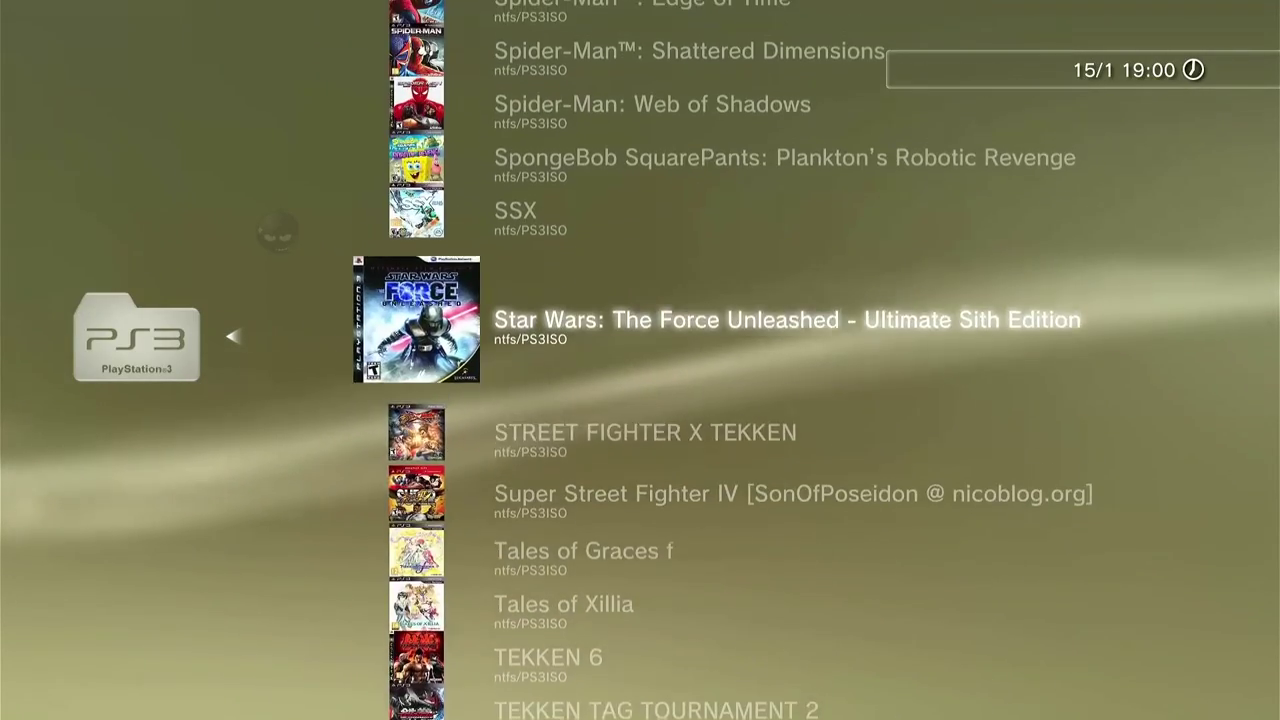
key(Up)
key(Up)
key(Up)
key(Up)
key(Up)
key(Up)
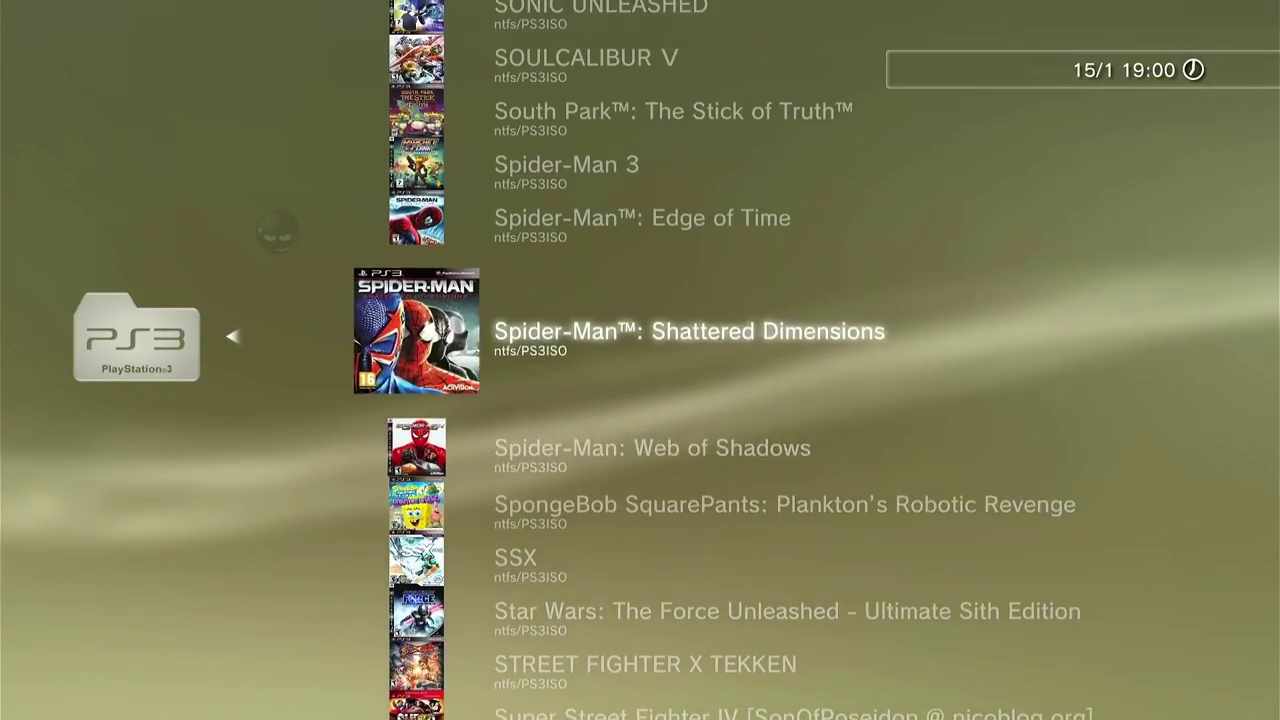
key(Up)
key(Up)
key(Up)
key(Up)
key(Up)
key(Up)
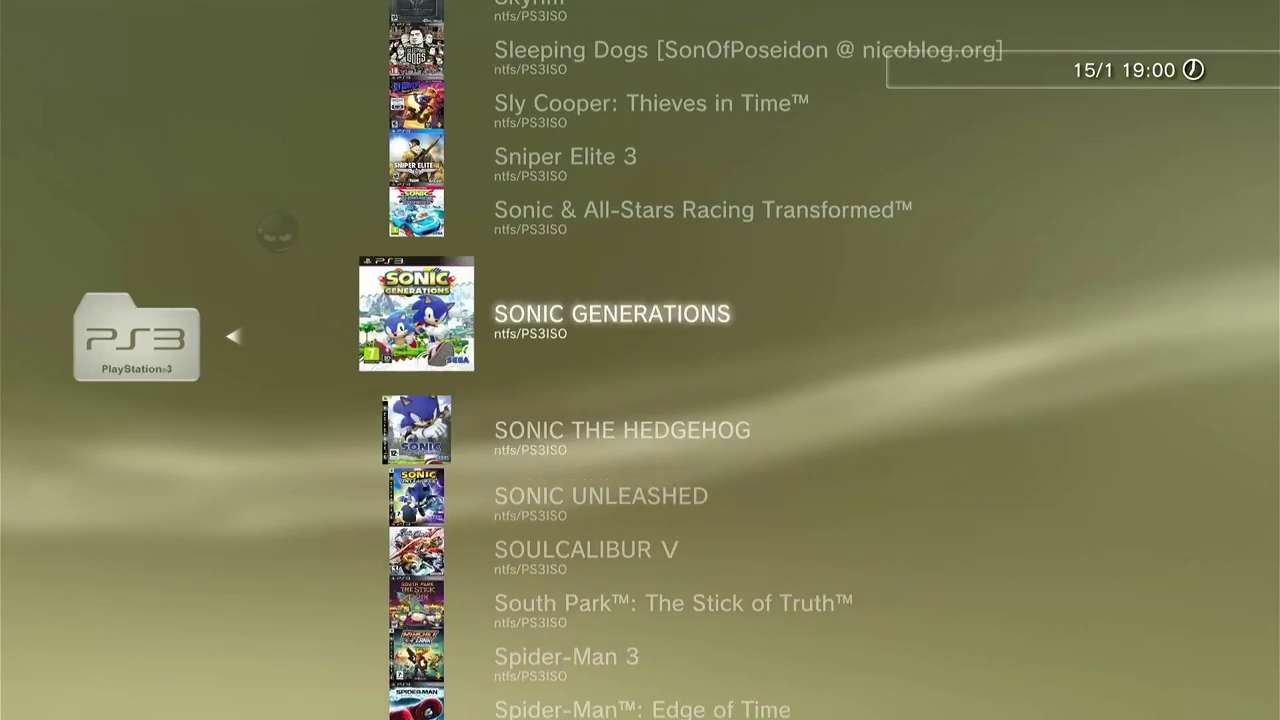
key(Up)
key(Up)
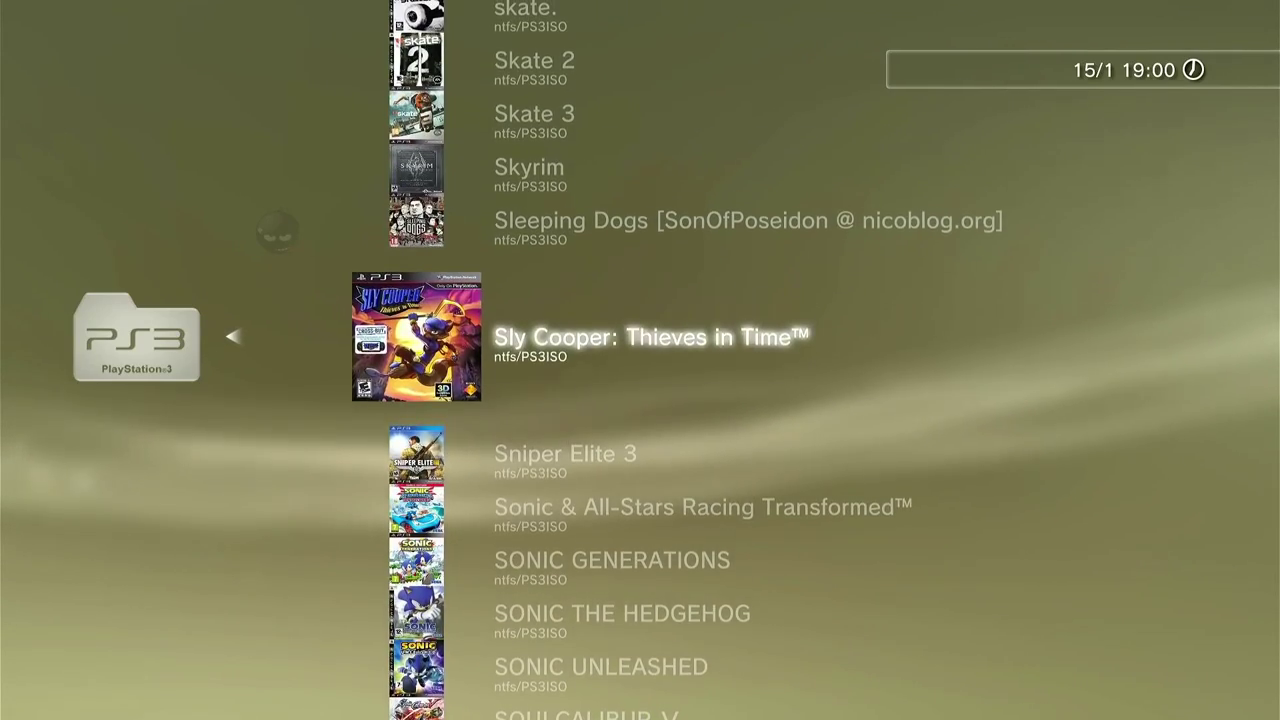
key(Up)
key(Up)
key(Up)
key(Up)
key(Up)
key(Up)
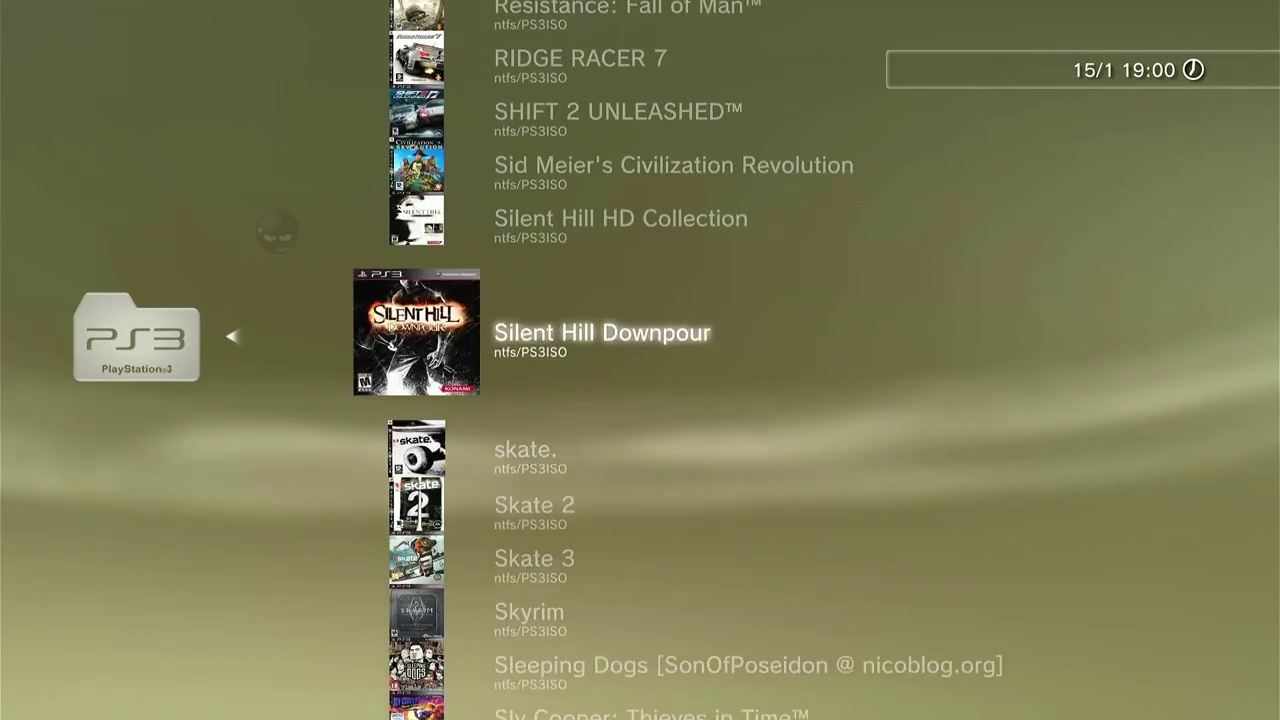
Step: Mount the RIDGE RACER 7 ISO from the PlayStation 3 list in webMAN Games and launch the game
key(Up)
key(Up)
key(Up)
key(Up)
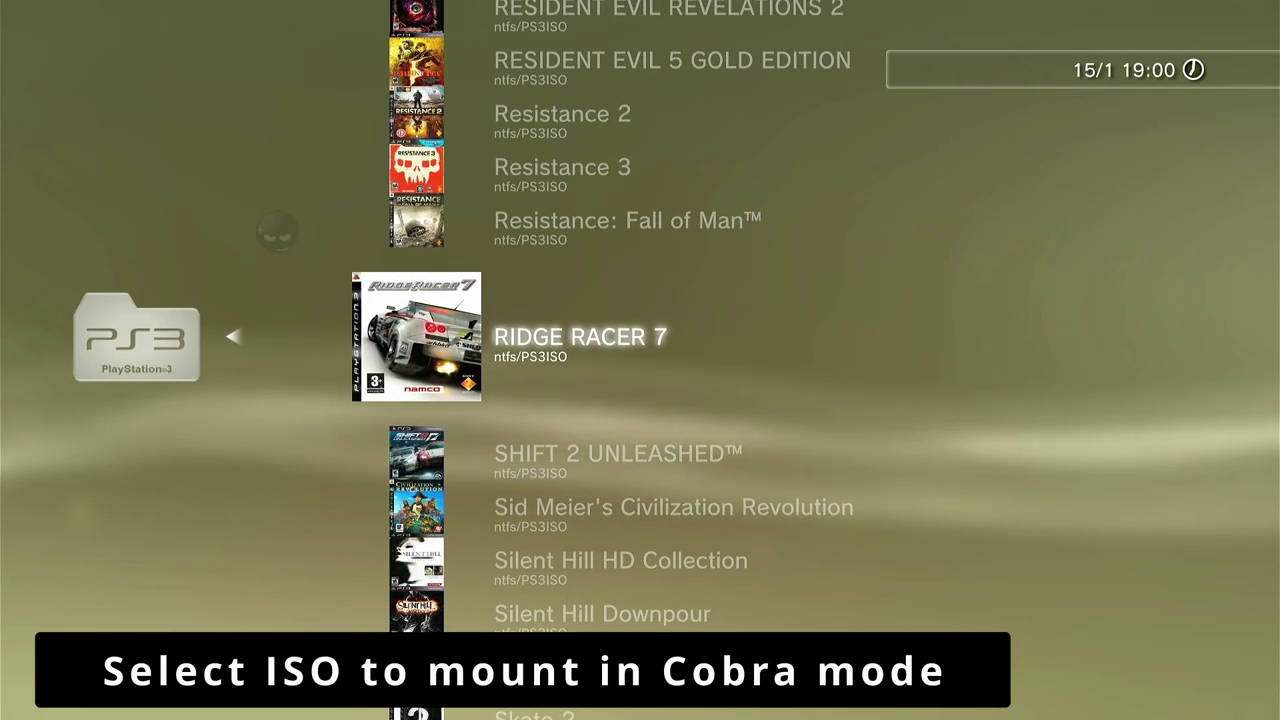
key(Return)
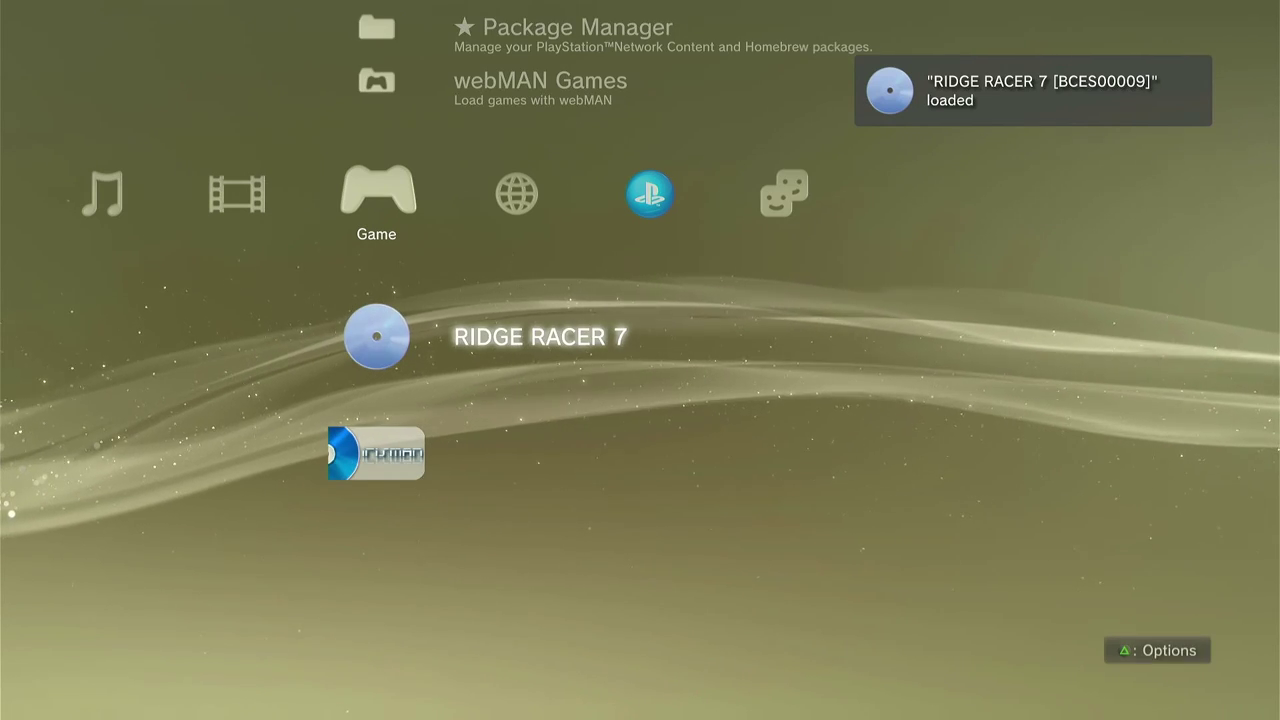
key(Return)
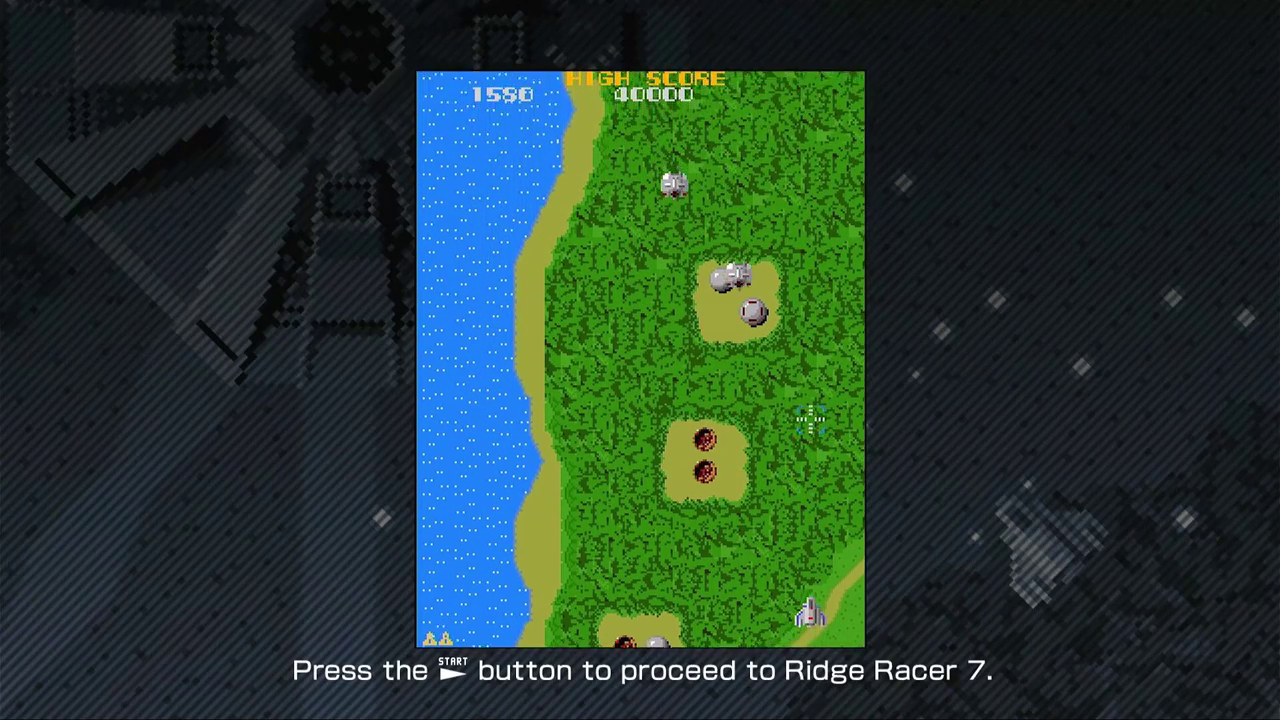
Step: Quit RIDGE RACER 7 to the XMB and unmount the game
key(super)
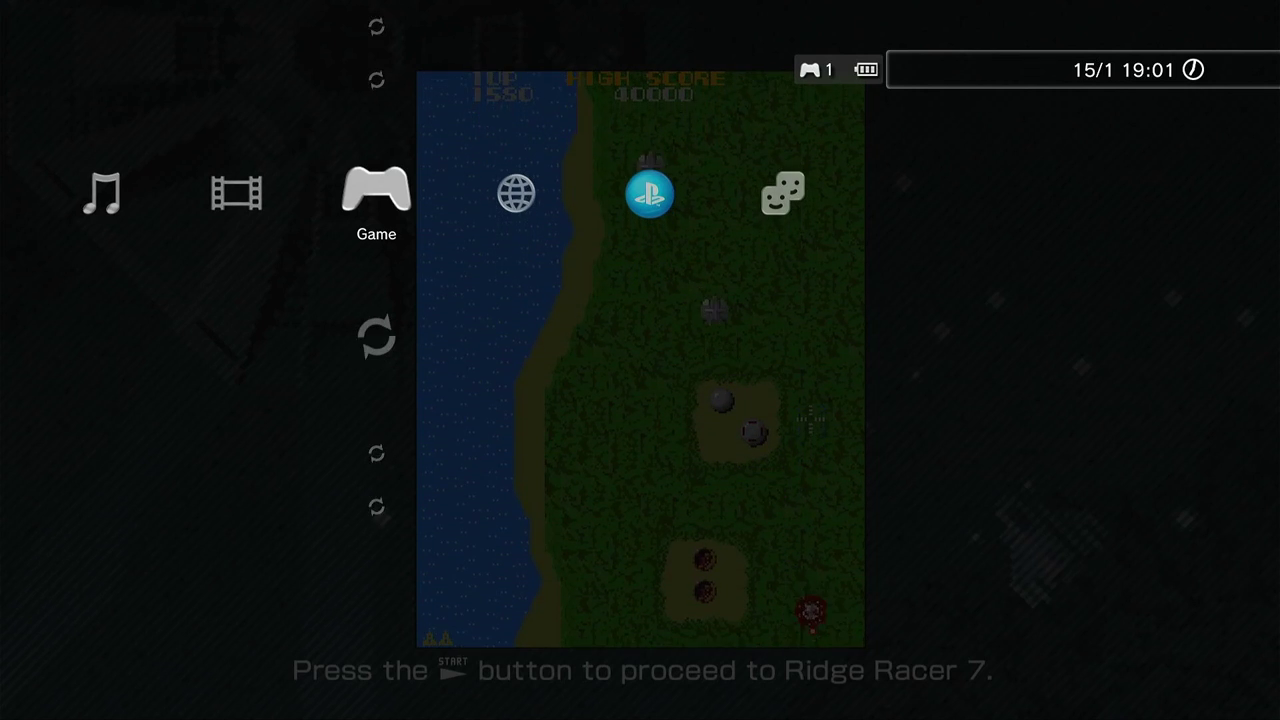
key(Return)
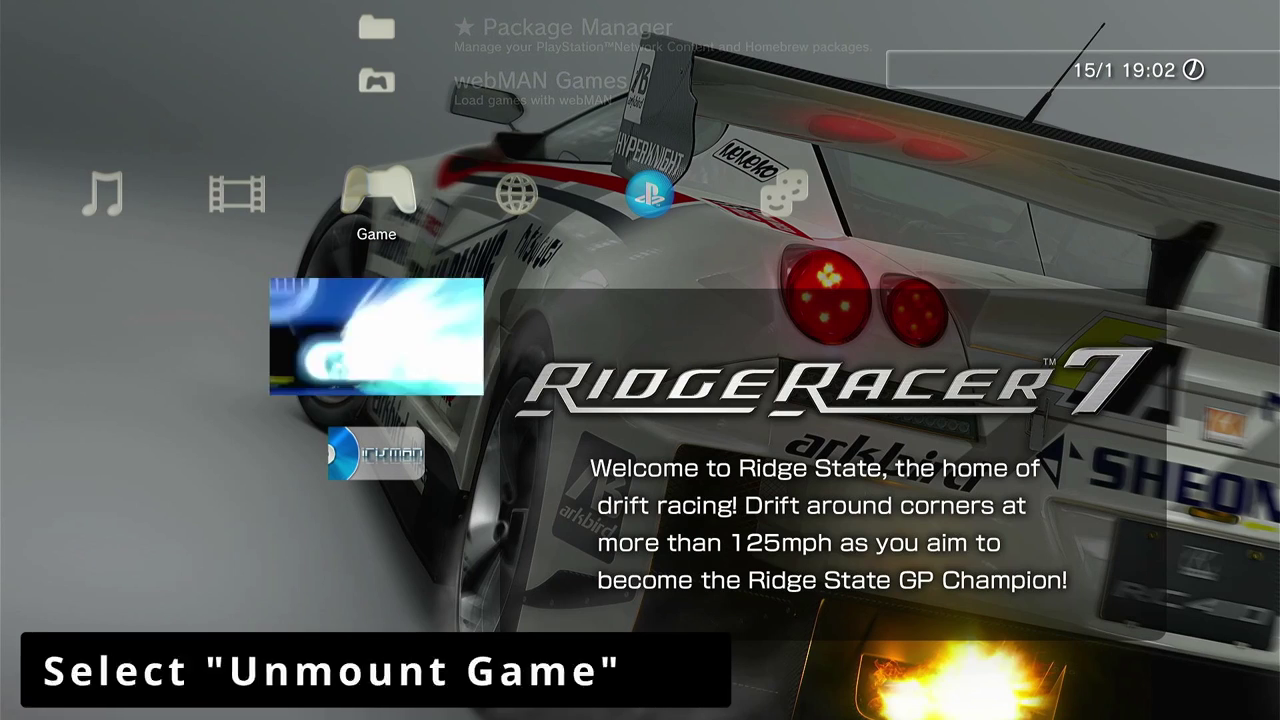
key(Select)
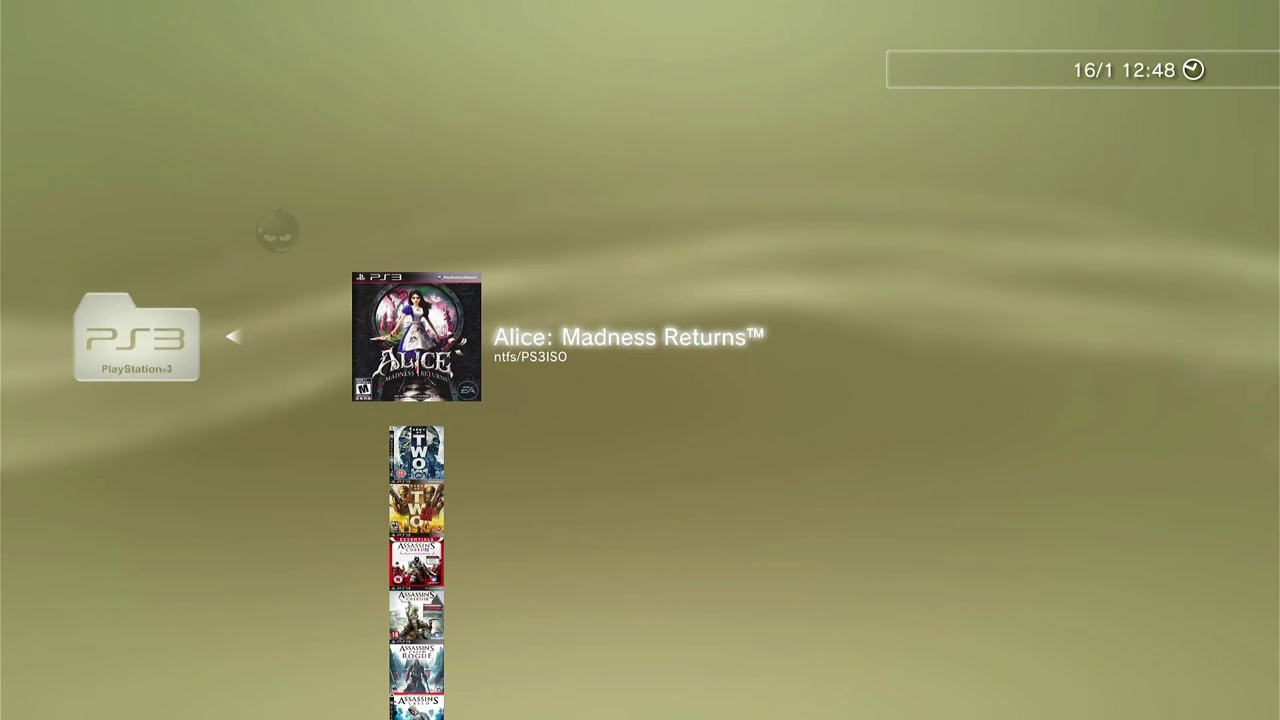
Step: Check the box-art covers from Alice: Madness Returns to Assassin's Creed III in webMAN Games, and leave the game list
key(Down)
key(Down)
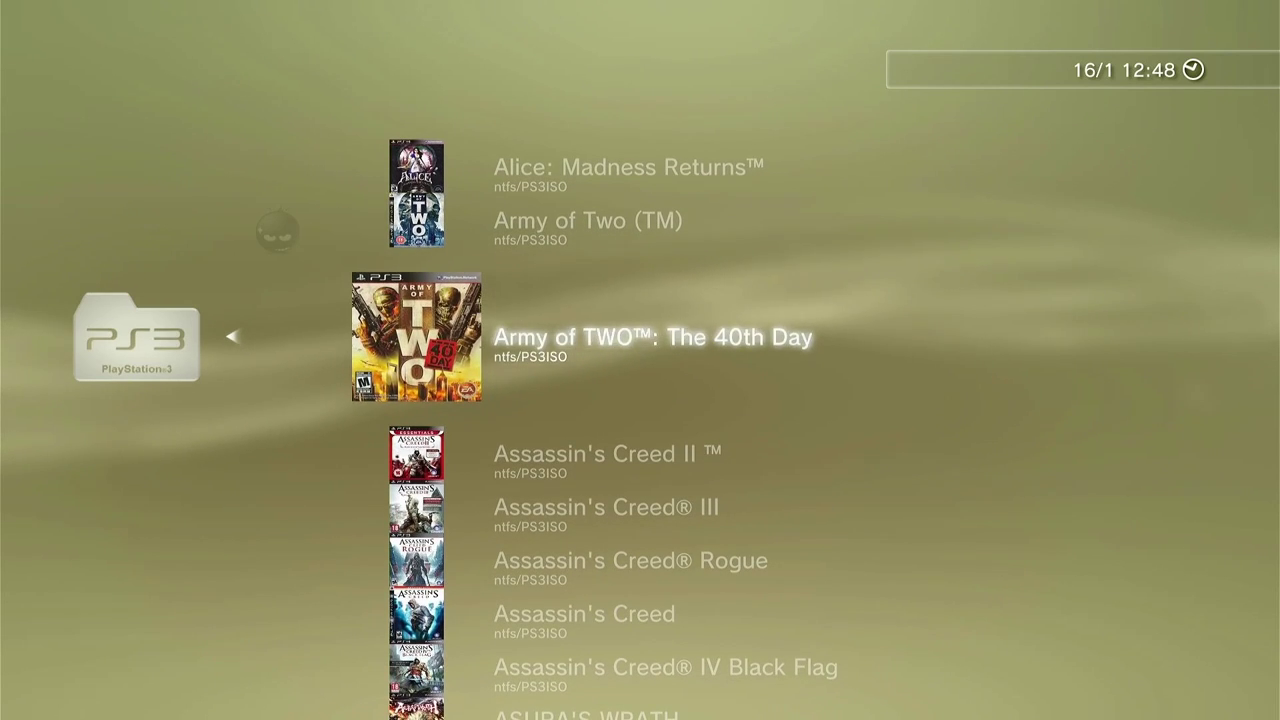
key(Down)
key(Down)
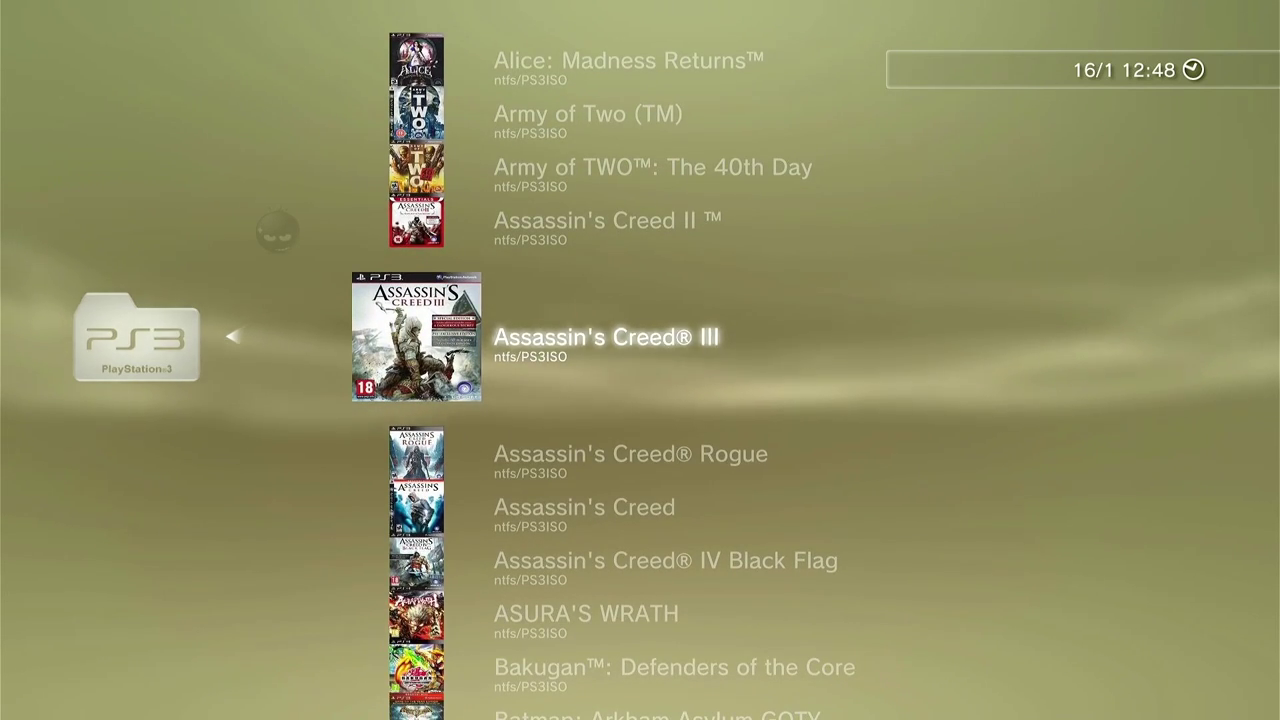
key(Escape)
key(Escape)
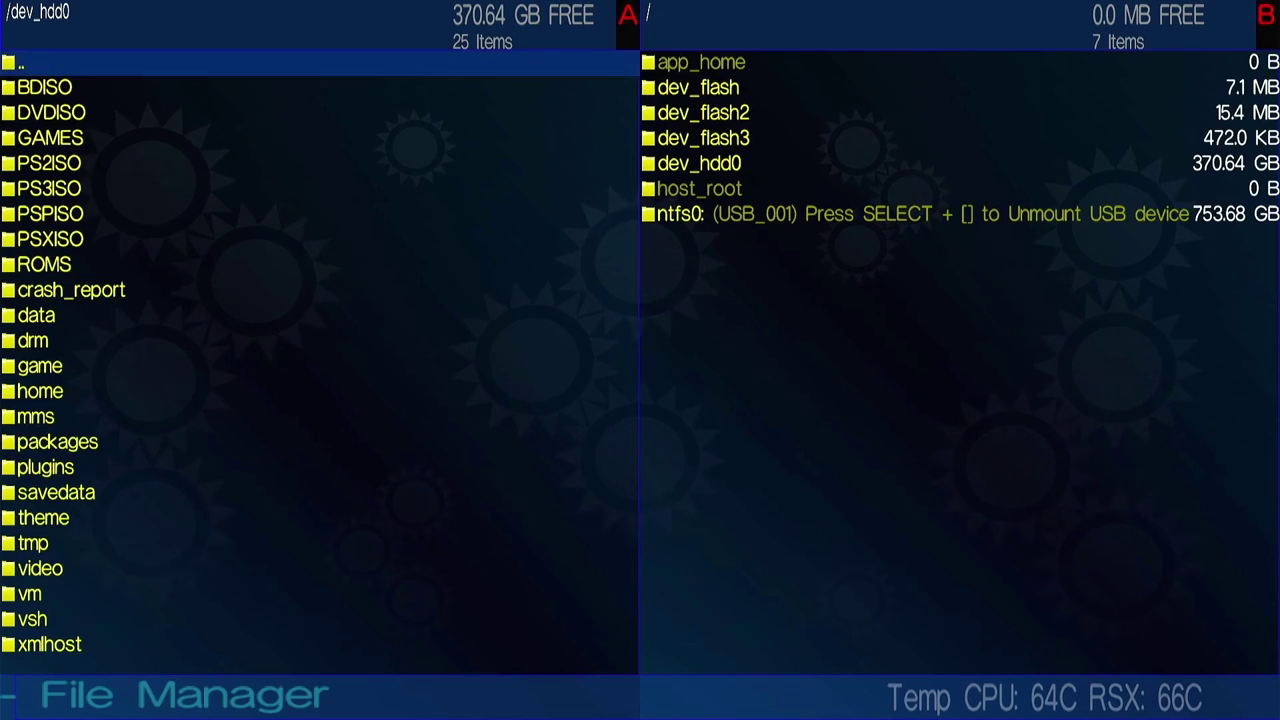
Step: Open the /dev_hdd0/game folder in pane A of the IRISMAN File Manager
key(Down)
key(Down)
key(Down)
key(Down)
key(Down)
key(Down)
key(Down)
key(Down)
key(Down)
key(Down)
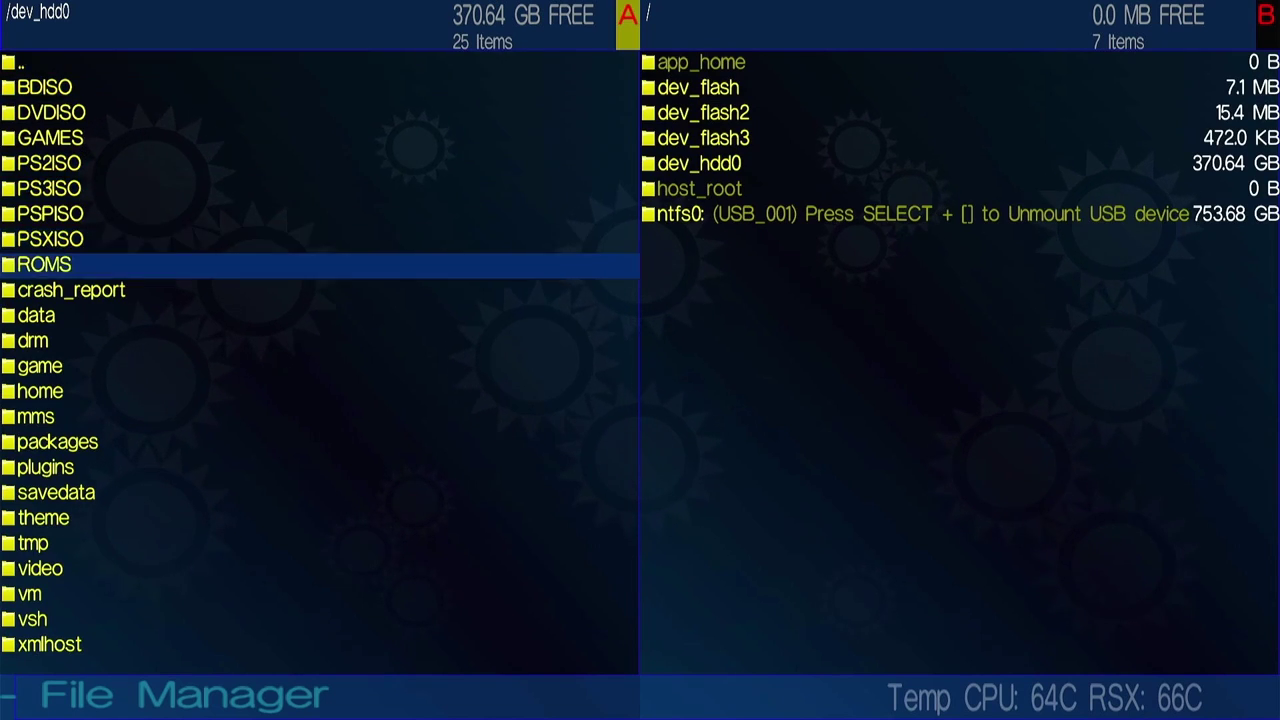
key(Down)
key(Down)
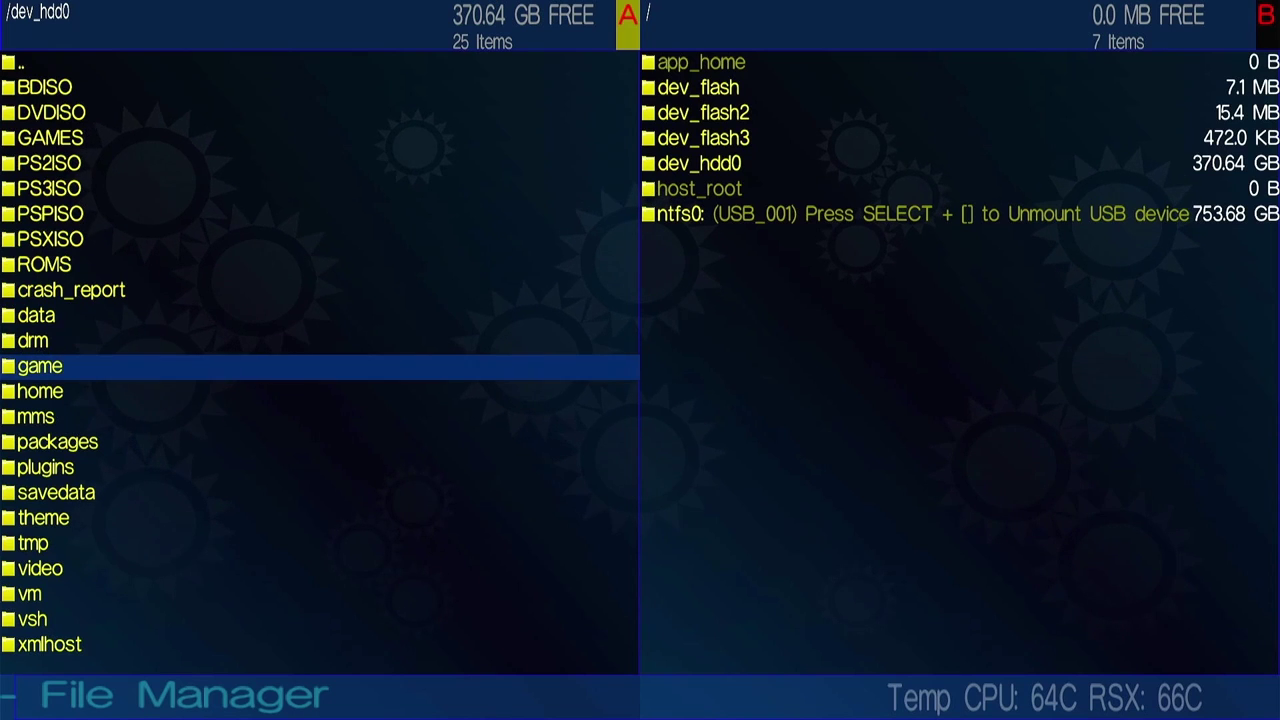
key(Return)
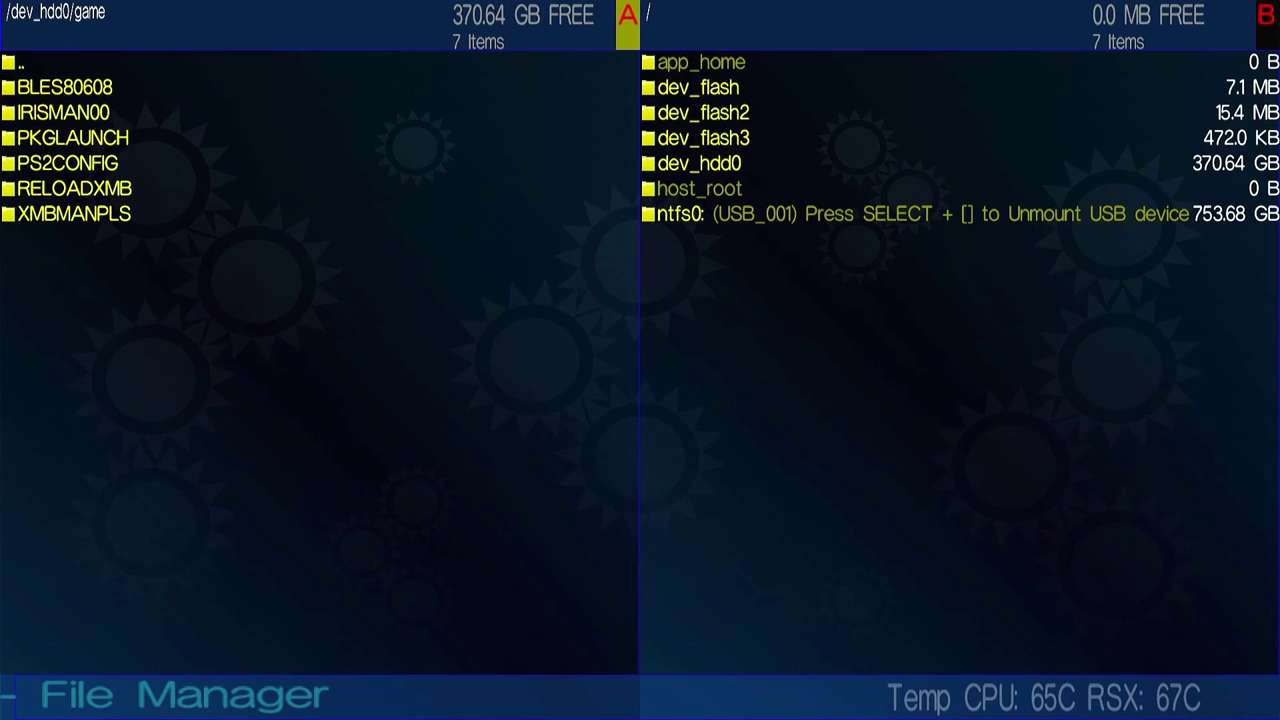
Step: Open the BLES80608/USRDIR/covers folder in pane A to view the cover JPG files
key(Return)
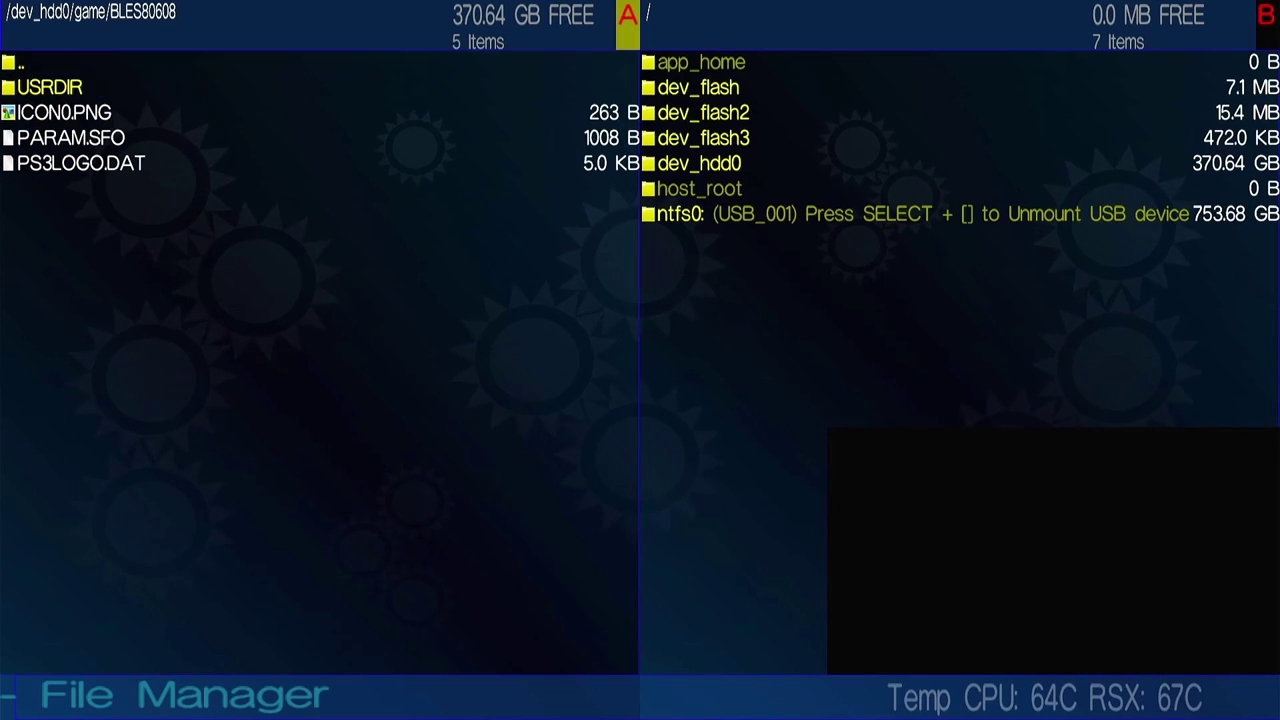
key(Return)
key(Down)
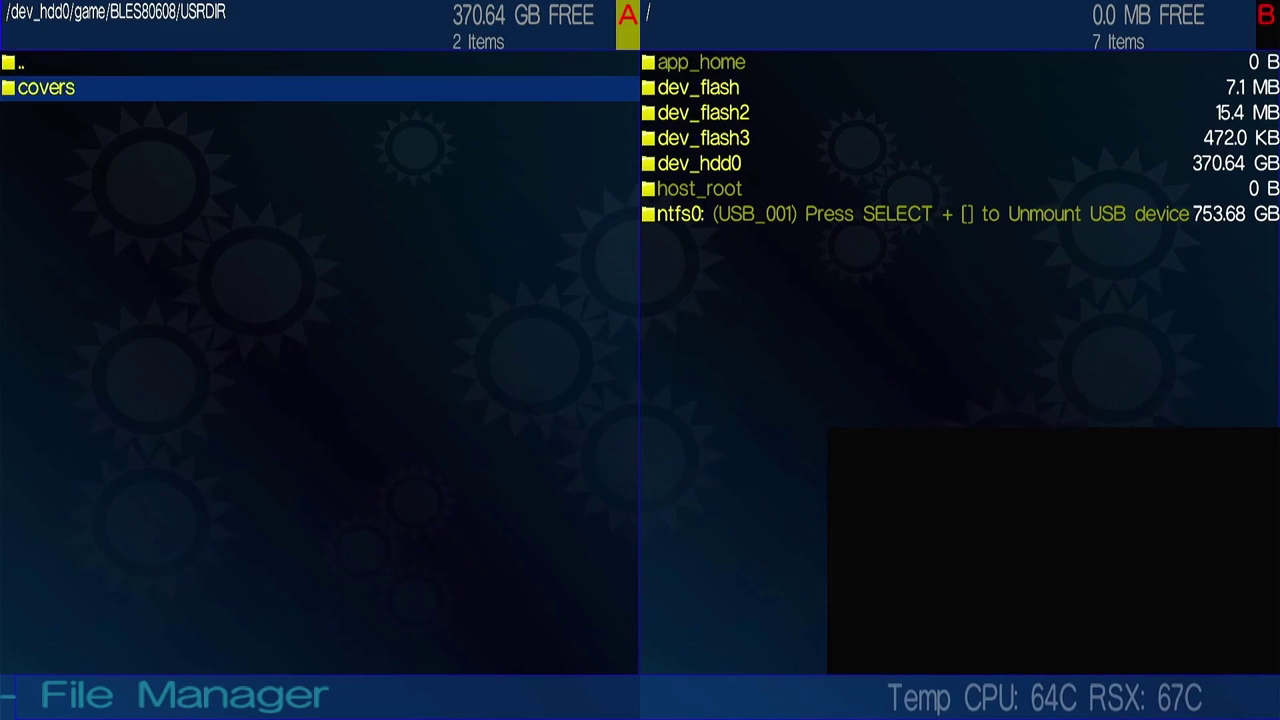
key(Return)
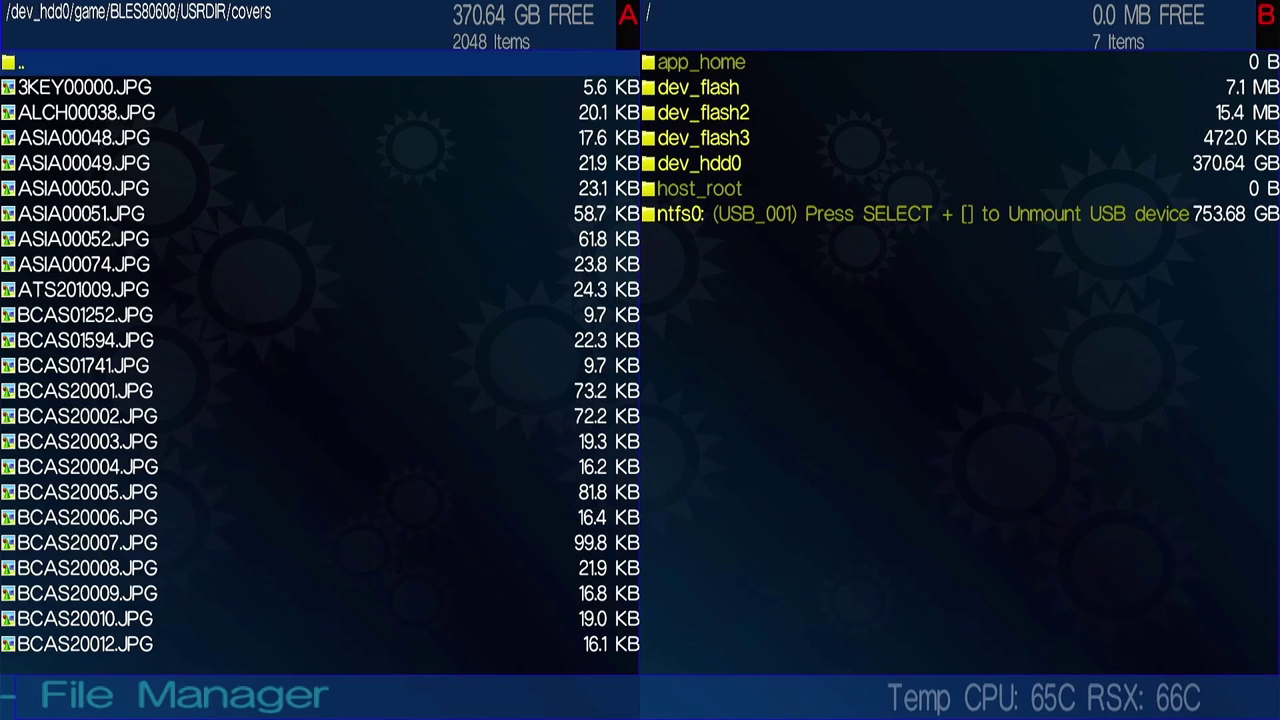
Step: Copy the covers folder from /dev_hdd0/game/BLES80608/USRDIR to the root of the ntfs0: USB drive in pane B
key(Return)
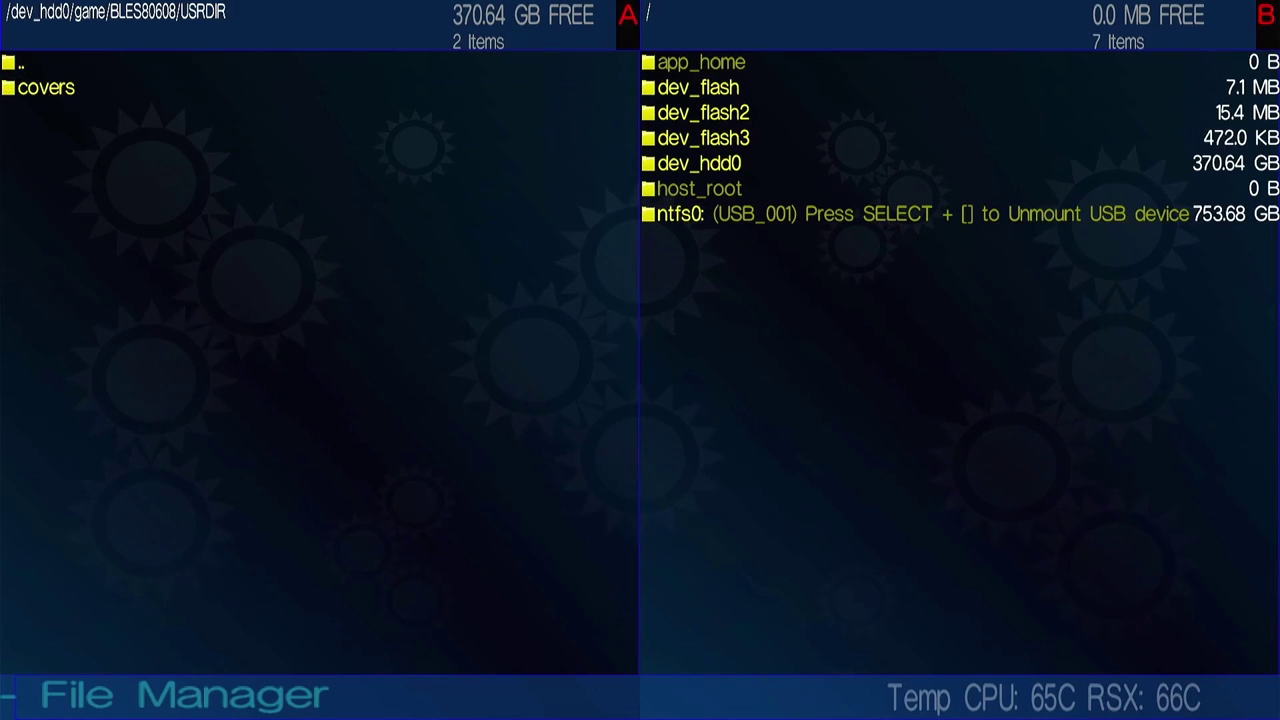
key(Down)
key(Down)
key(Down)
key(Down)
key(Down)
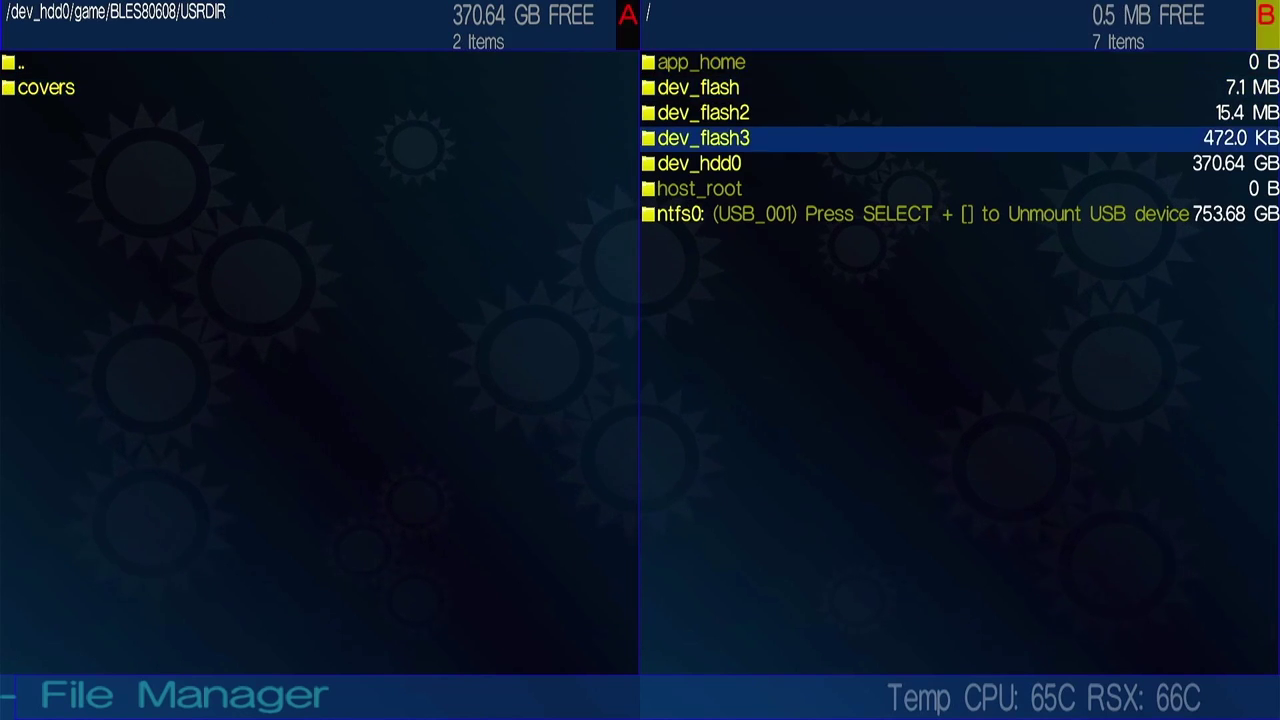
key(Down)
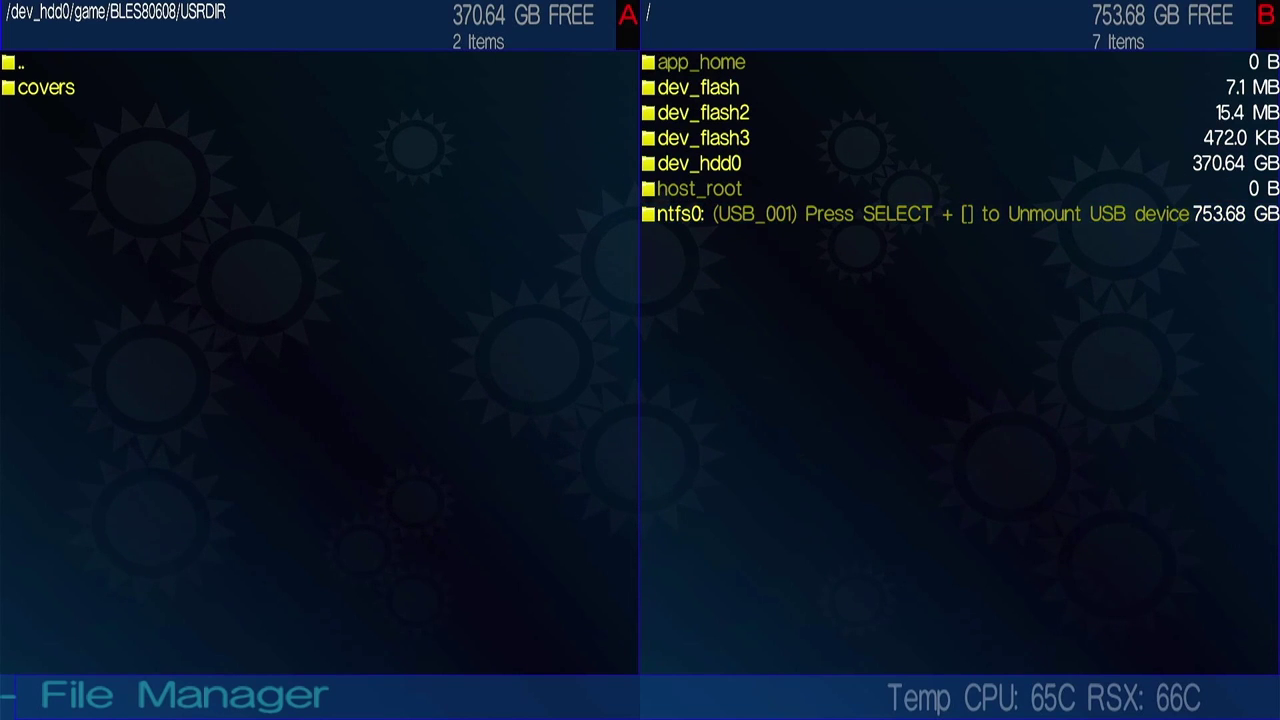
key(Return)
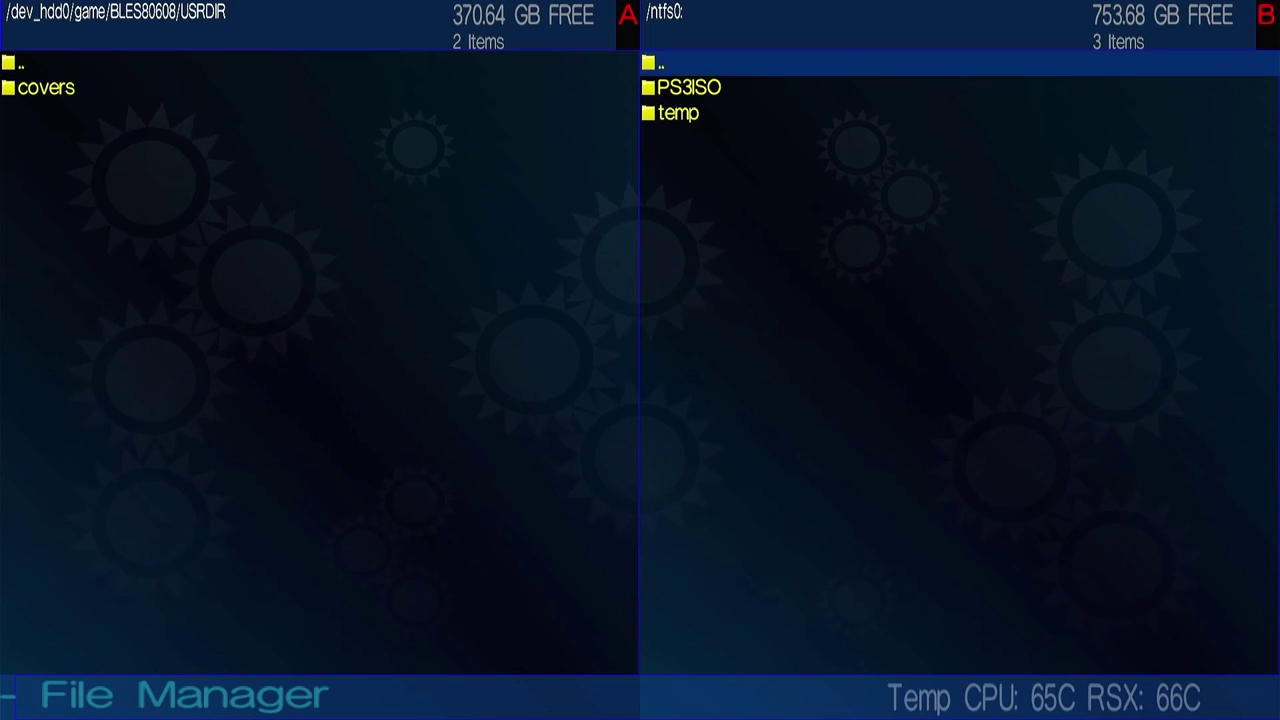
key(Left)
key(Menu)
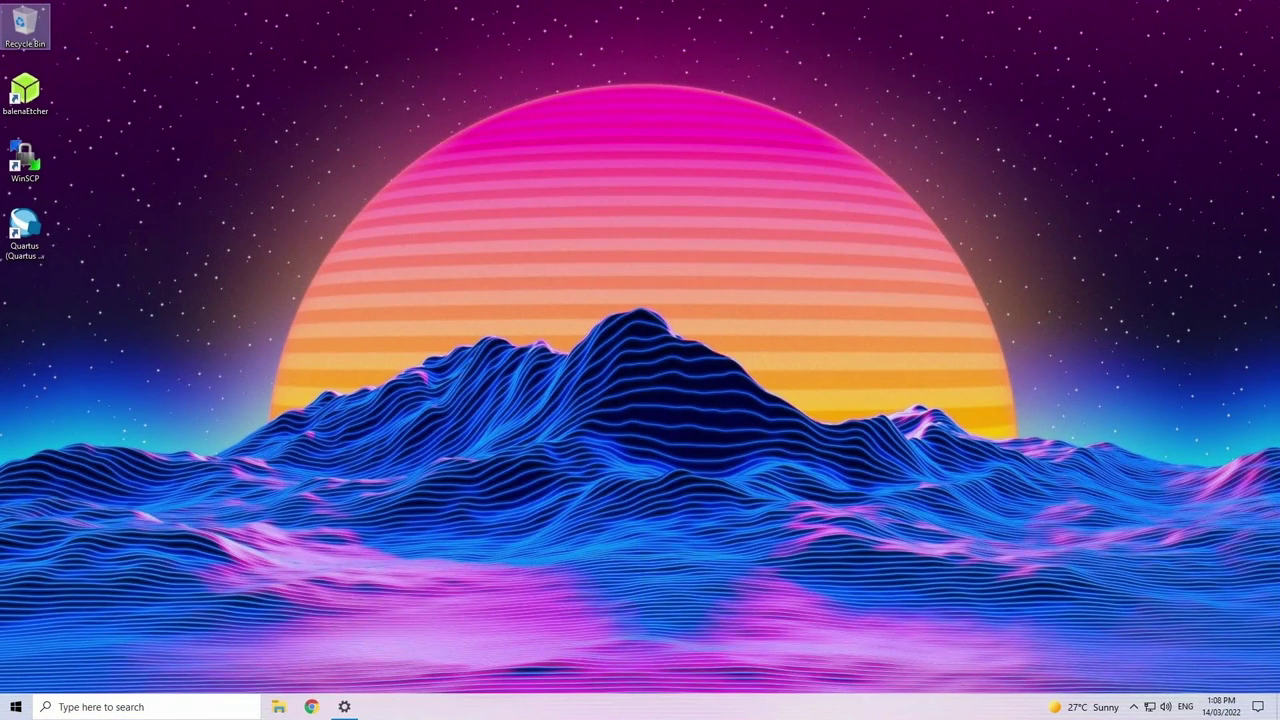
Step: Switch to File Explorer on the Windows PC and extract PScoverBasic.zip from Downloads into its own PScoverBasic folder with 7-Zip
key(super+e)
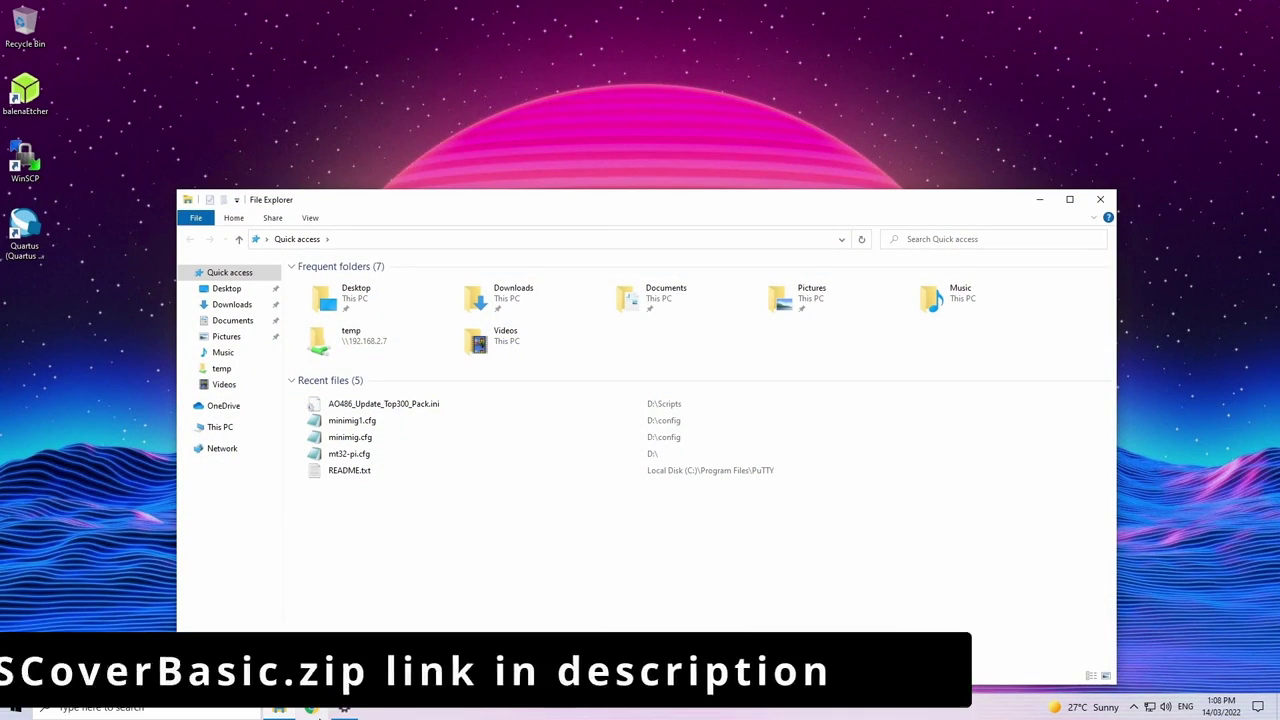
click(232, 304)
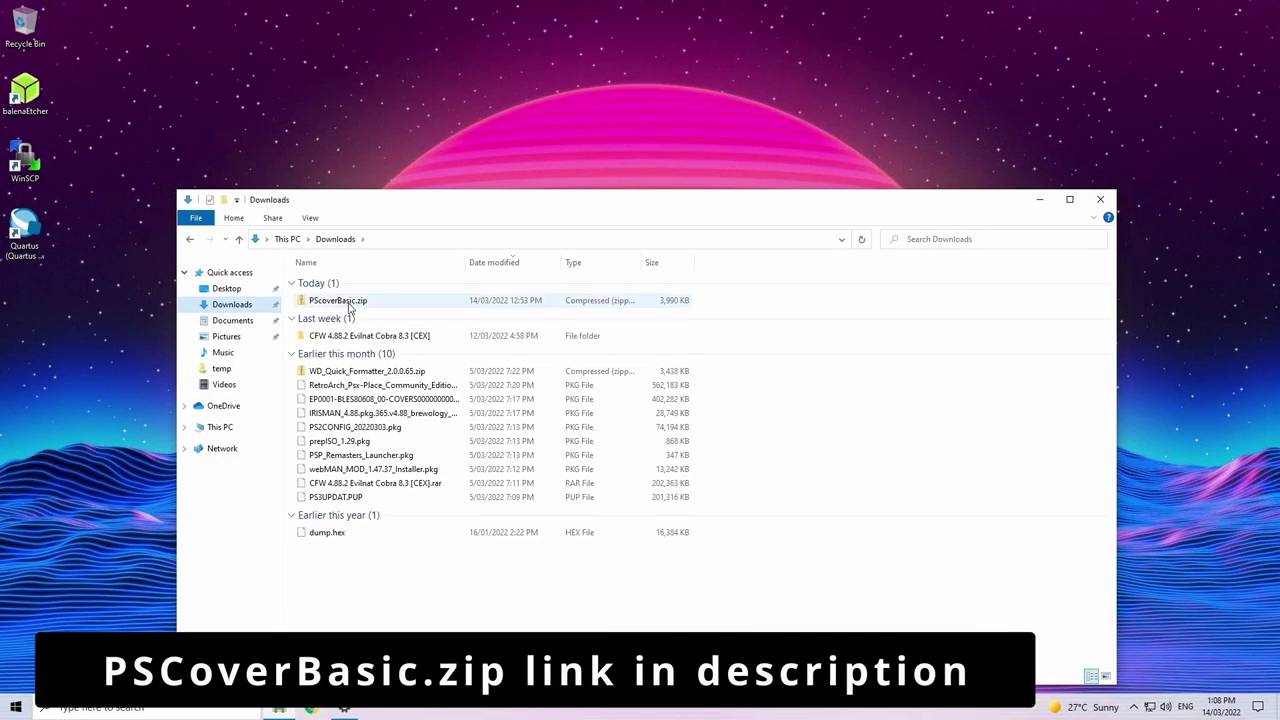
click(343, 302)
right_click(343, 305)
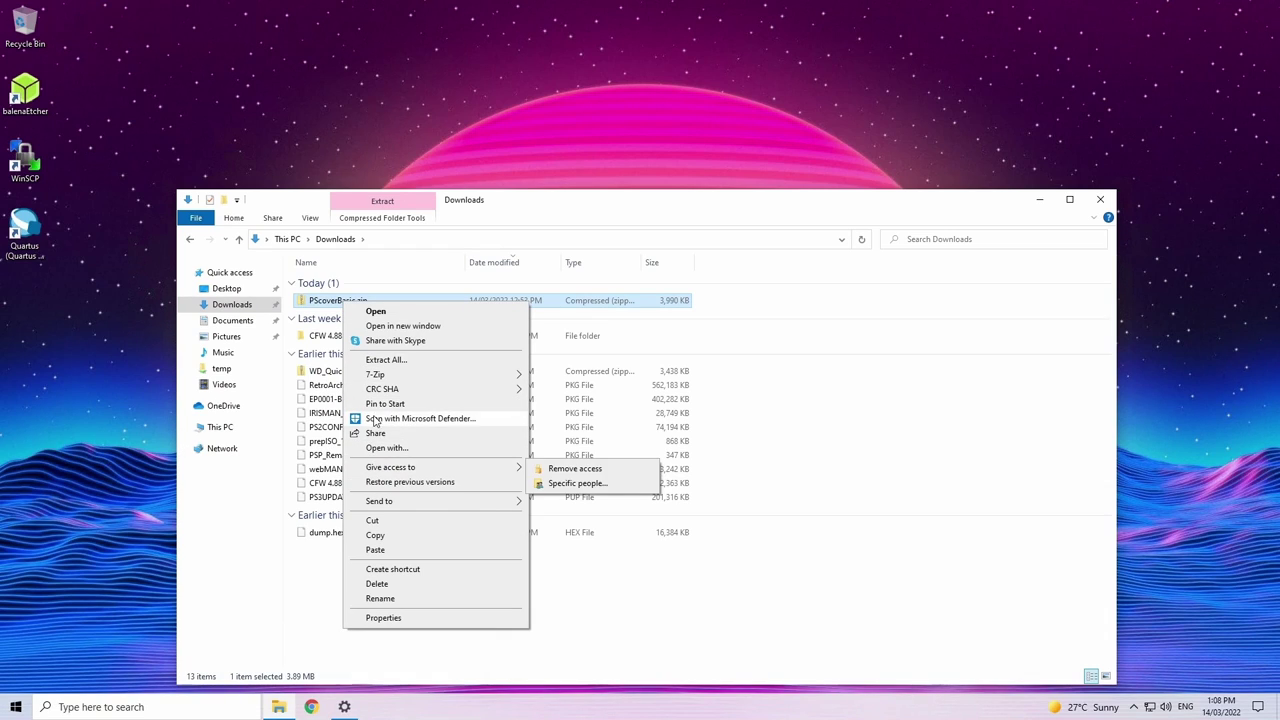
mouse_move(475, 376)
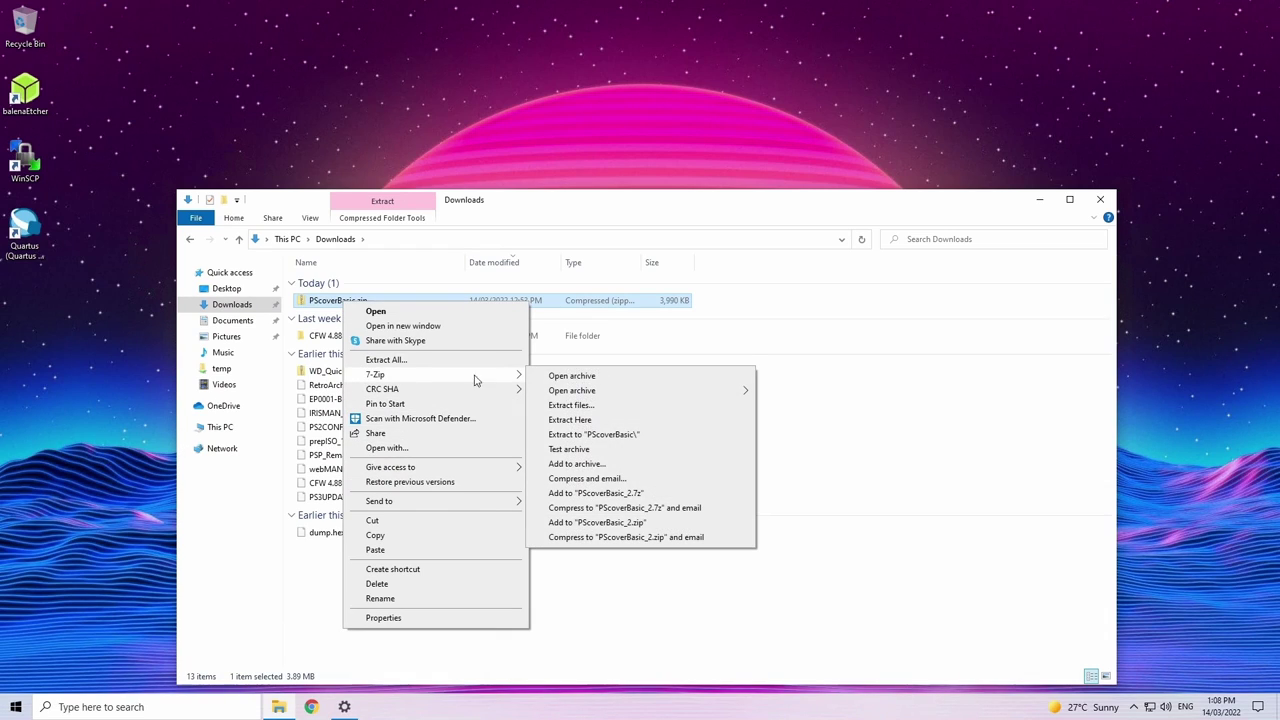
click(582, 435)
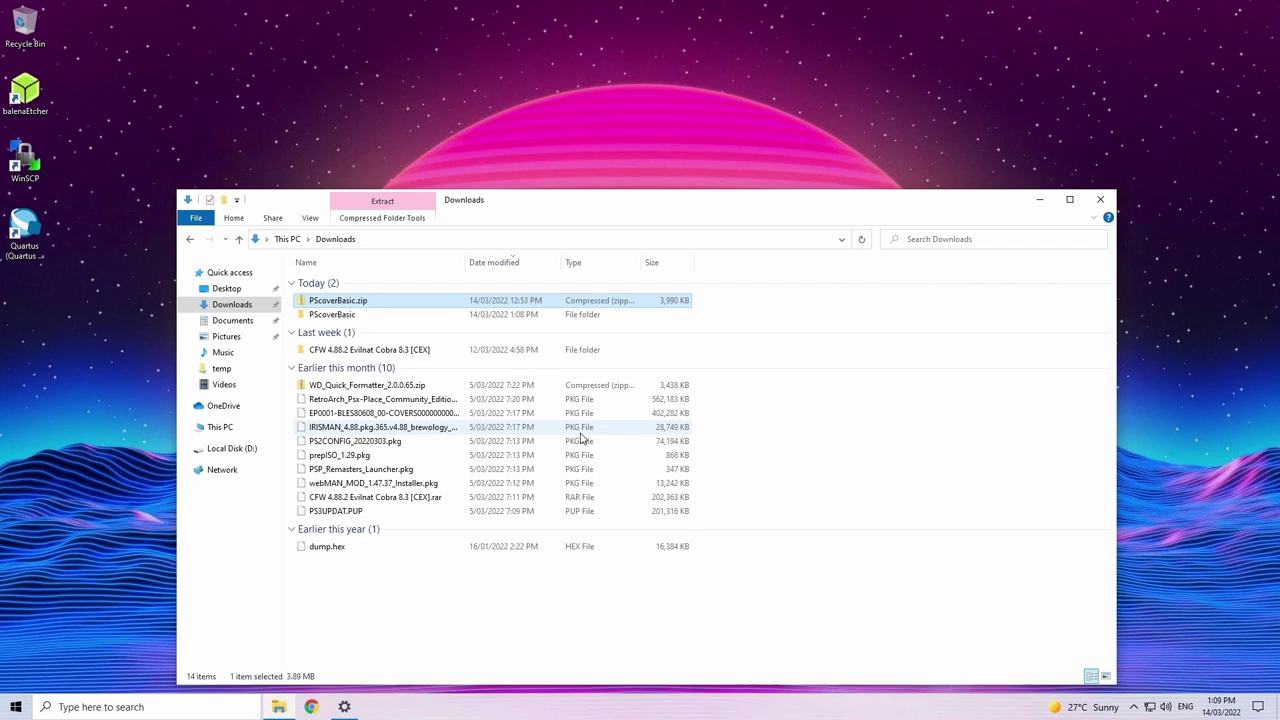
Step: Open the input folder inside PScoverBasic, and open Local Disk (D:) in a second File Explorer window
double_click(388, 315)
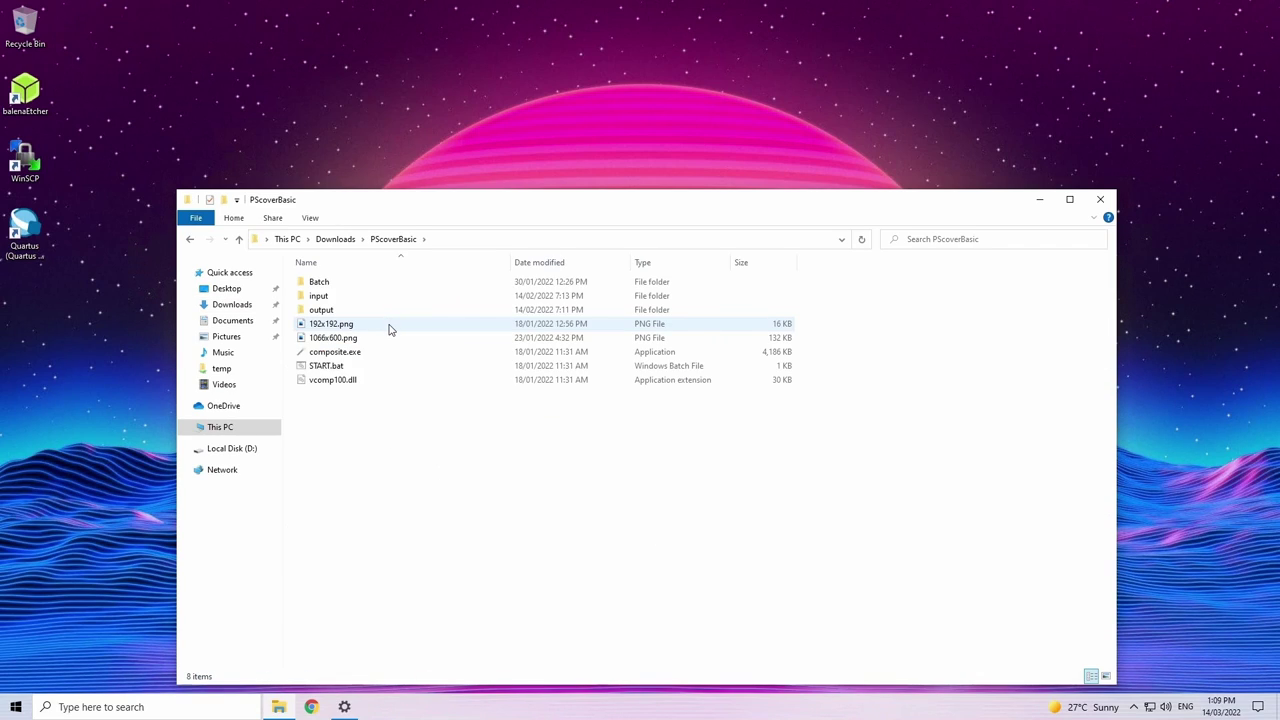
double_click(320, 297)
click(280, 708)
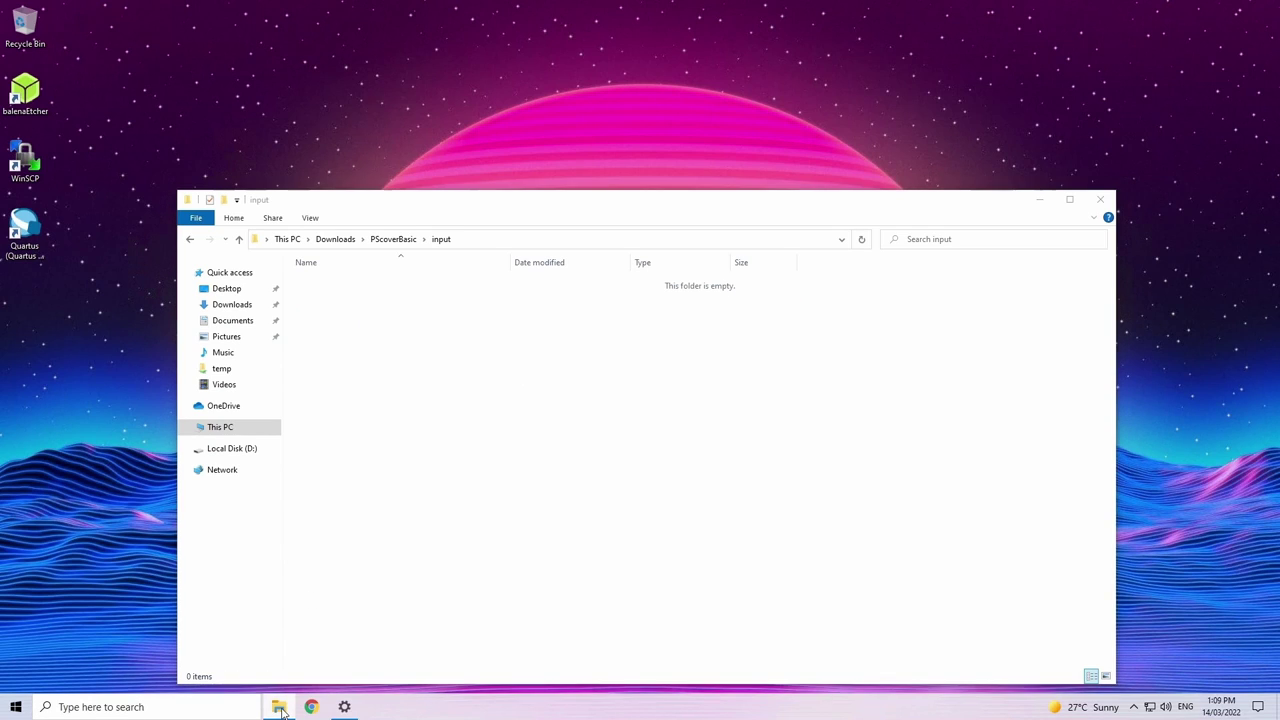
click(240, 636)
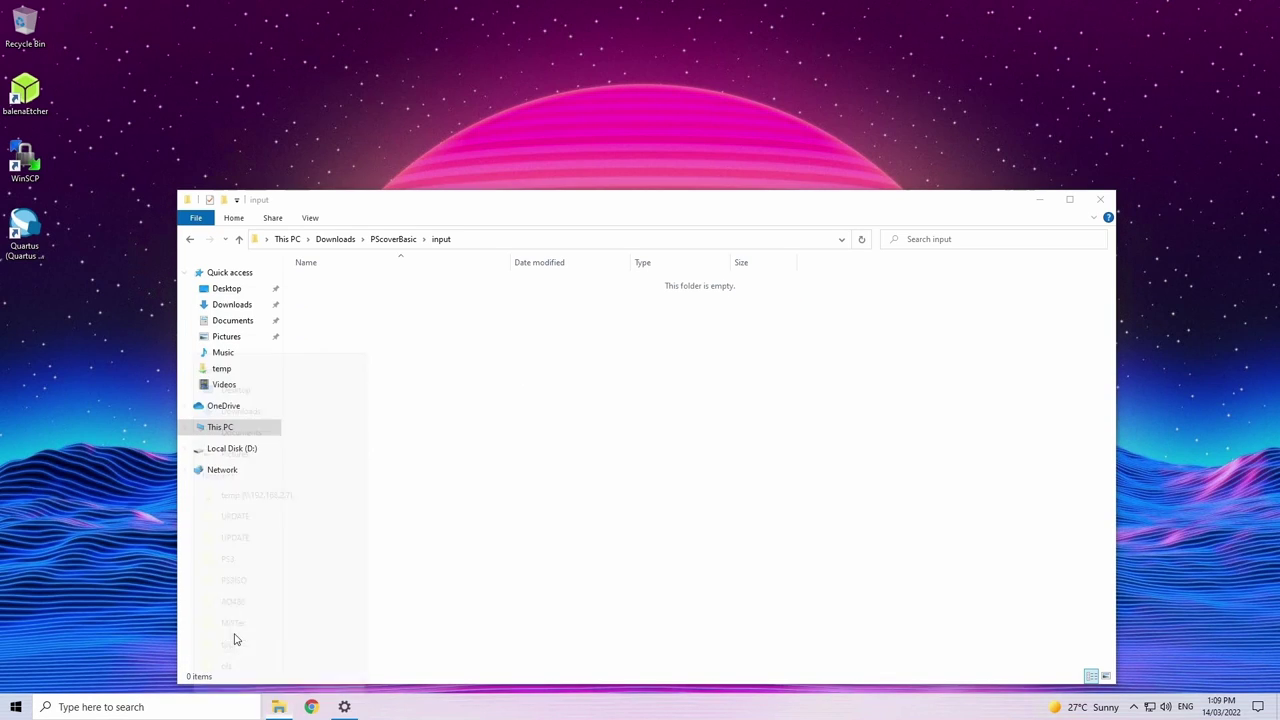
click(252, 276)
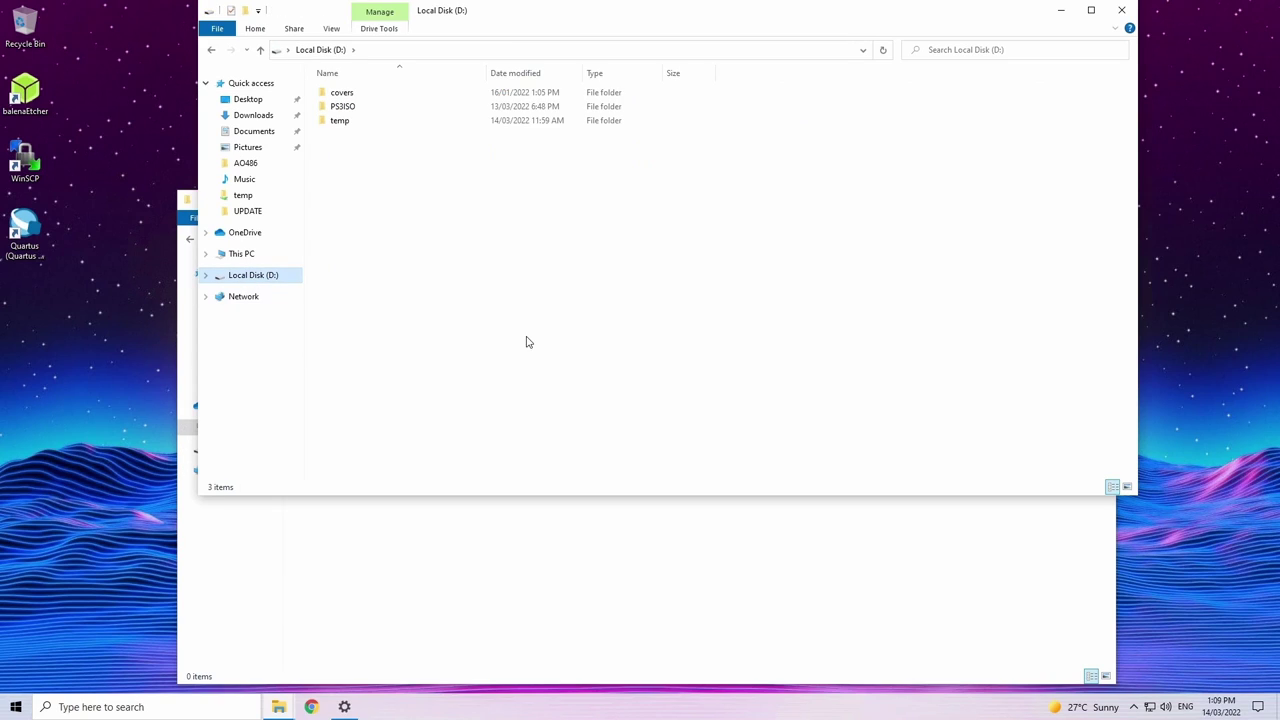
Step: Move all JPG cover files from the covers folder on Local Disk (D:) into the PScoverBasic input folder
double_click(343, 96)
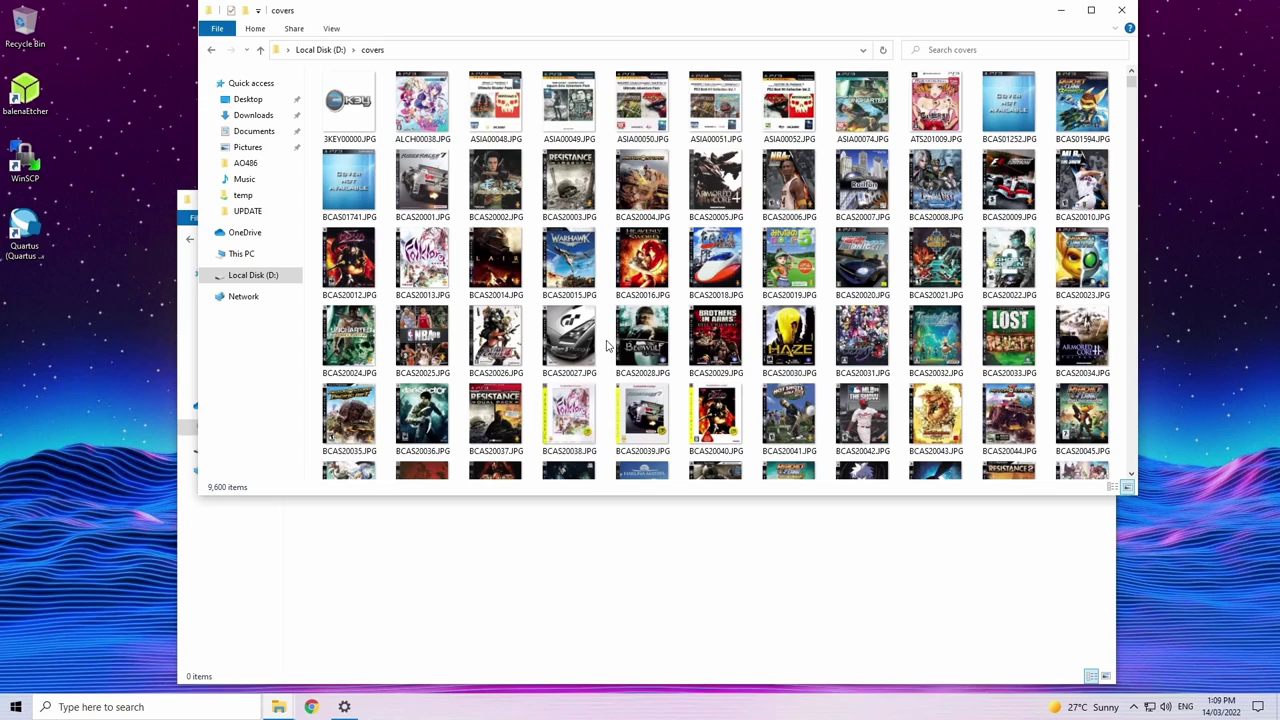
key(ctrl+a)
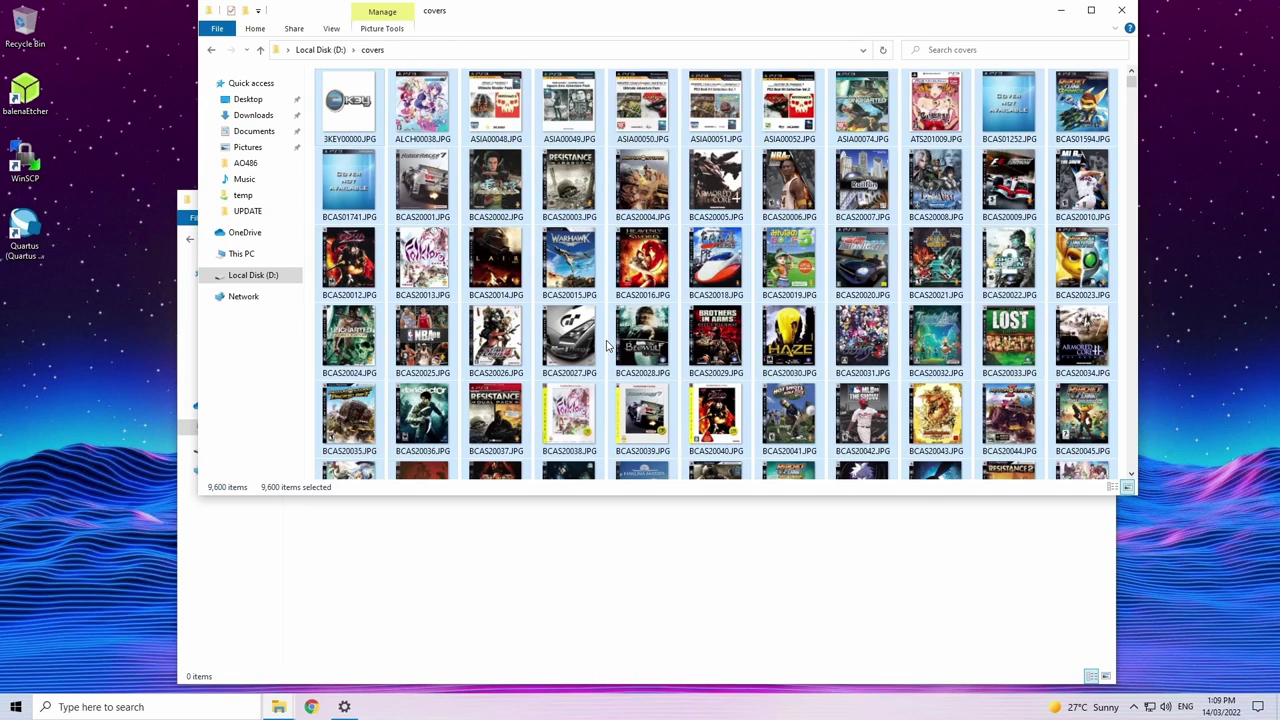
key(ctrl+x)
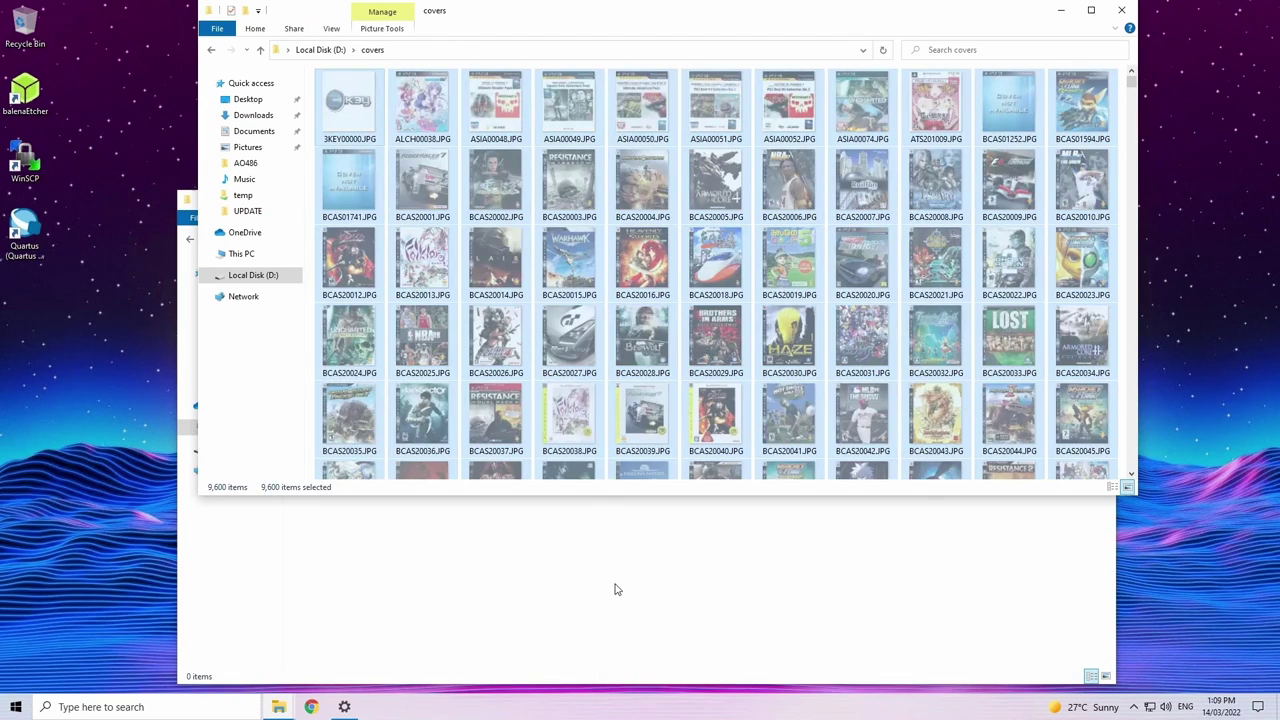
click(614, 589)
right_click(499, 385)
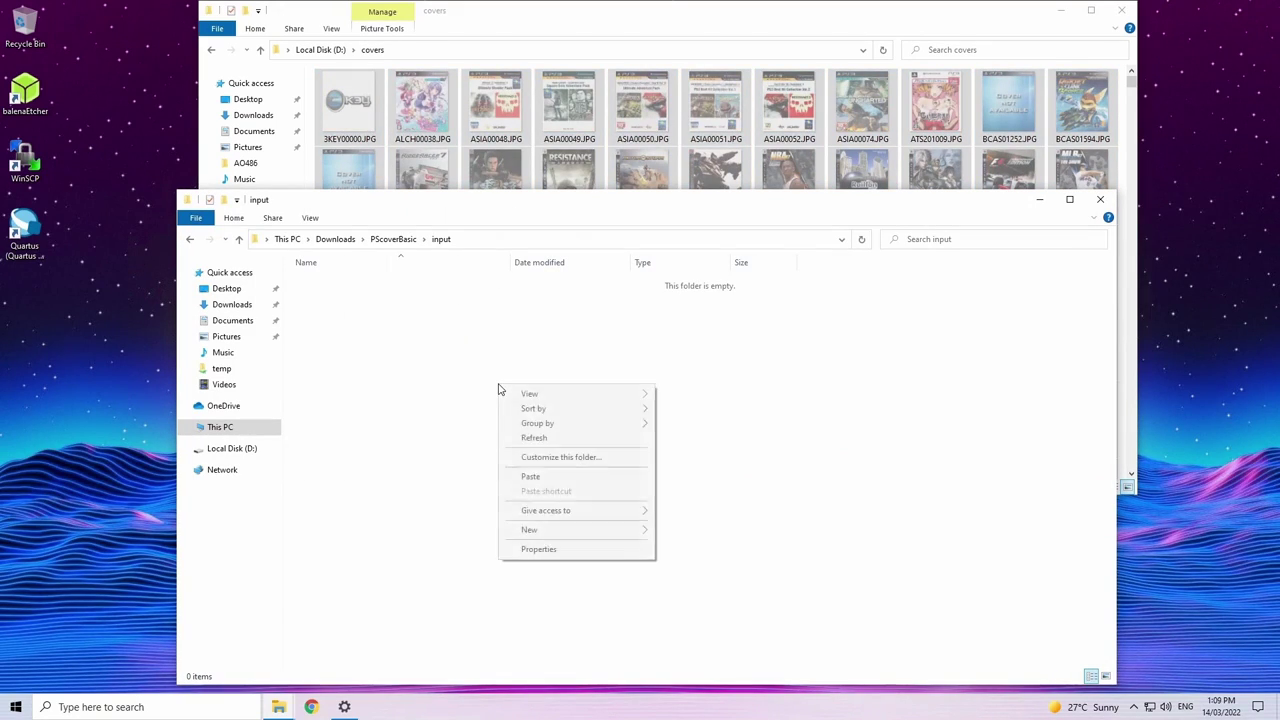
click(530, 474)
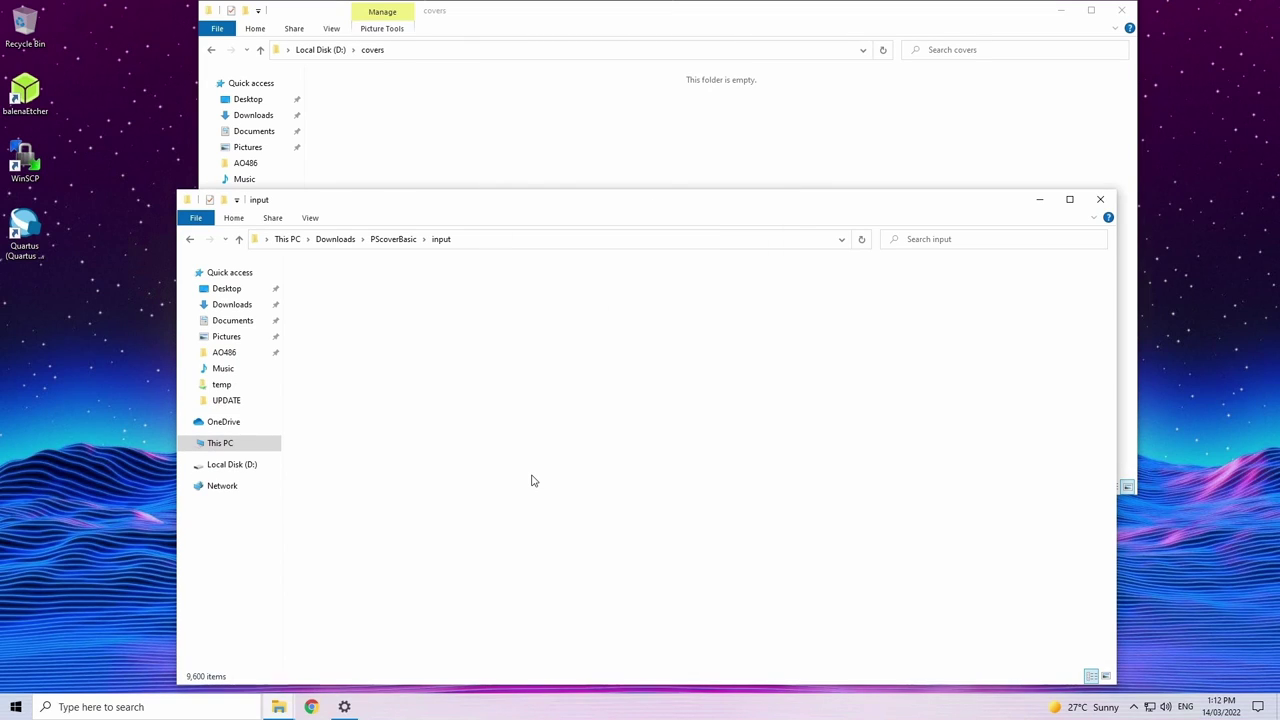
Step: Run START.bat from the PScoverBasic folder and process the input covers as type 1 (PS3)
key(ctrl+a)
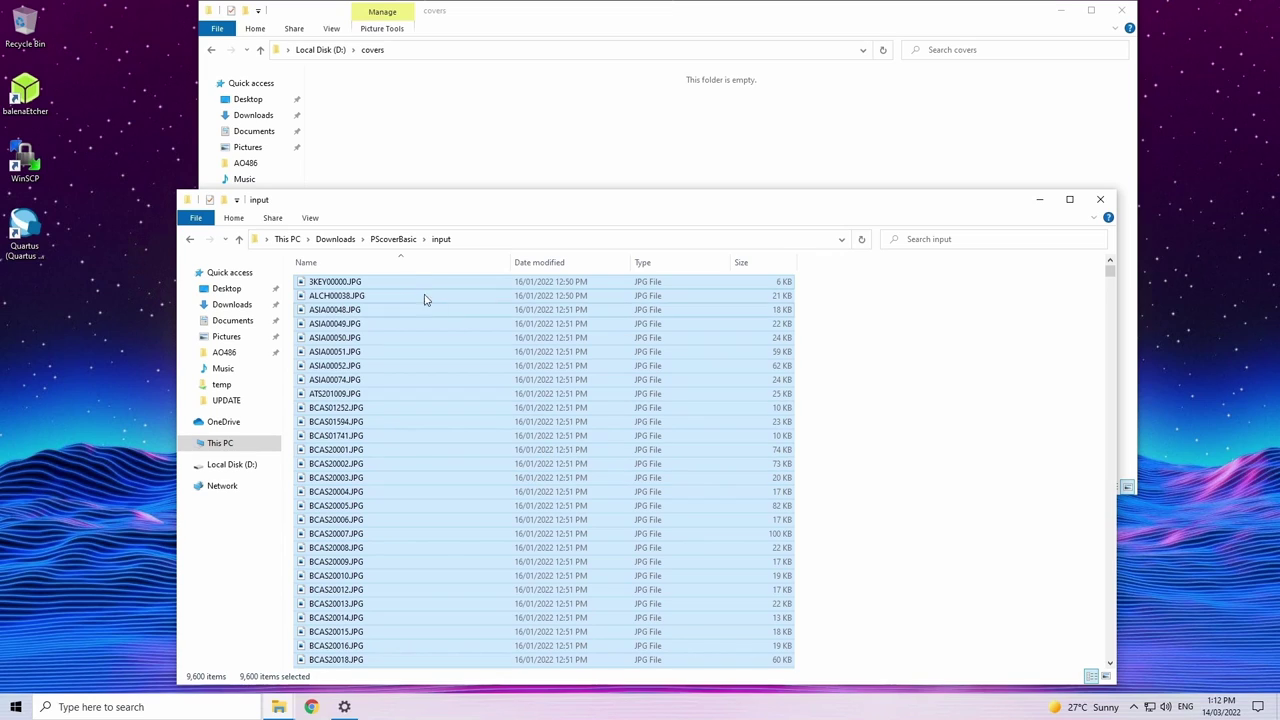
click(387, 242)
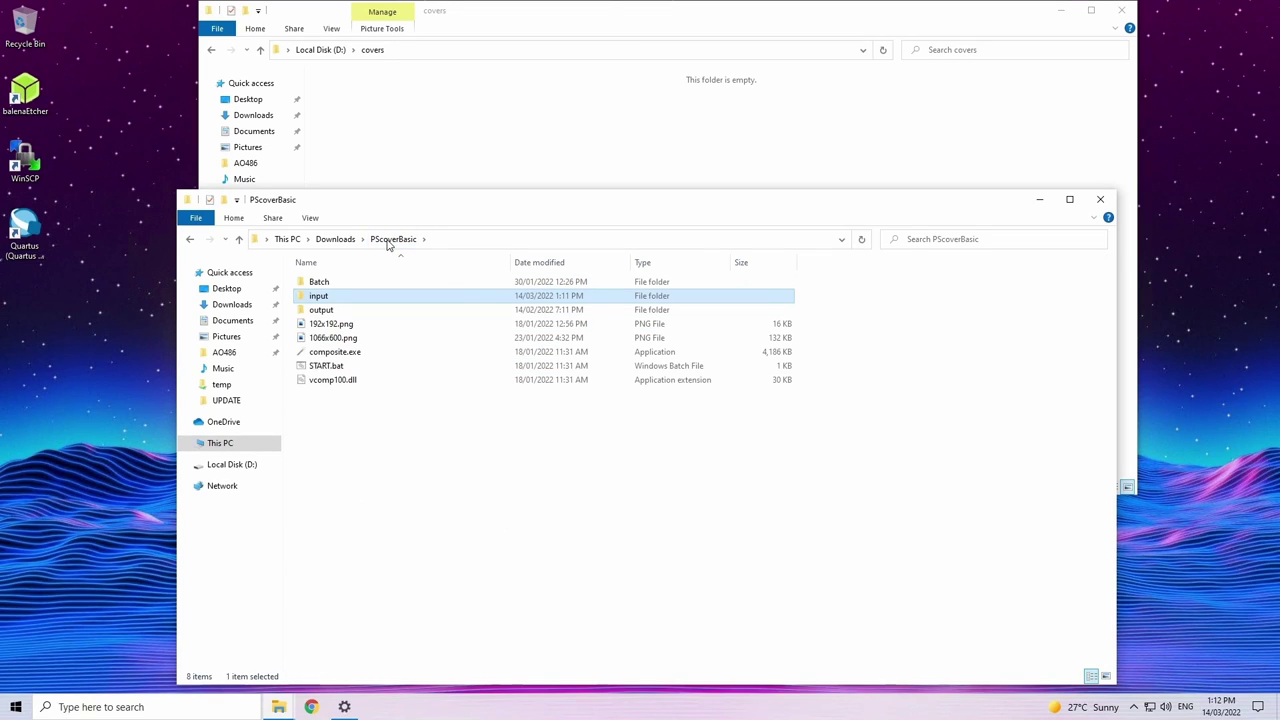
double_click(326, 366)
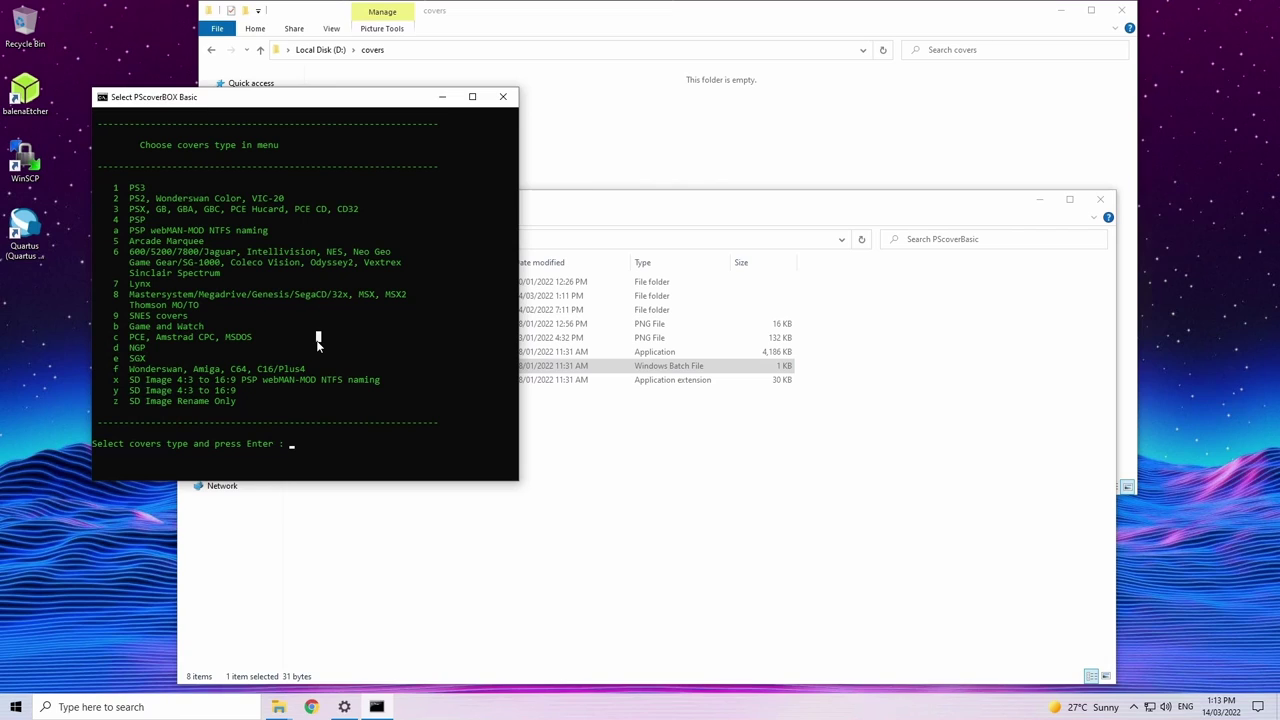
text(1)
key(Return)
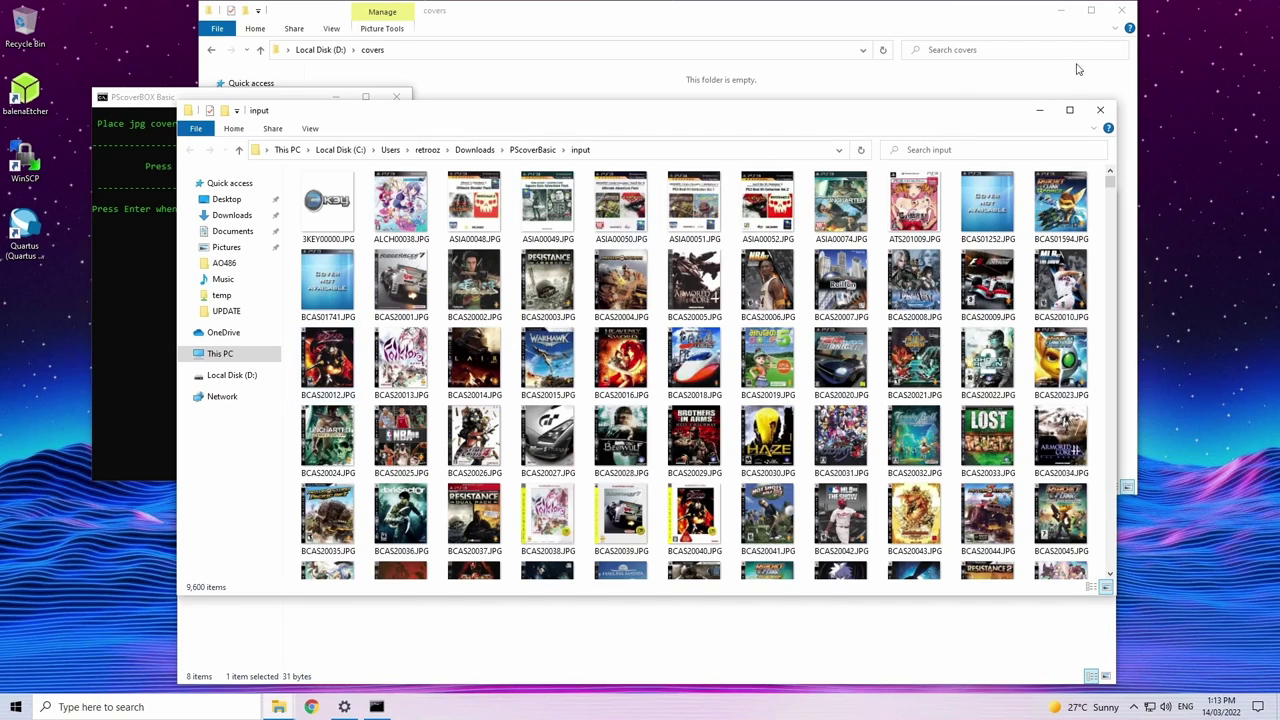
click(1100, 110)
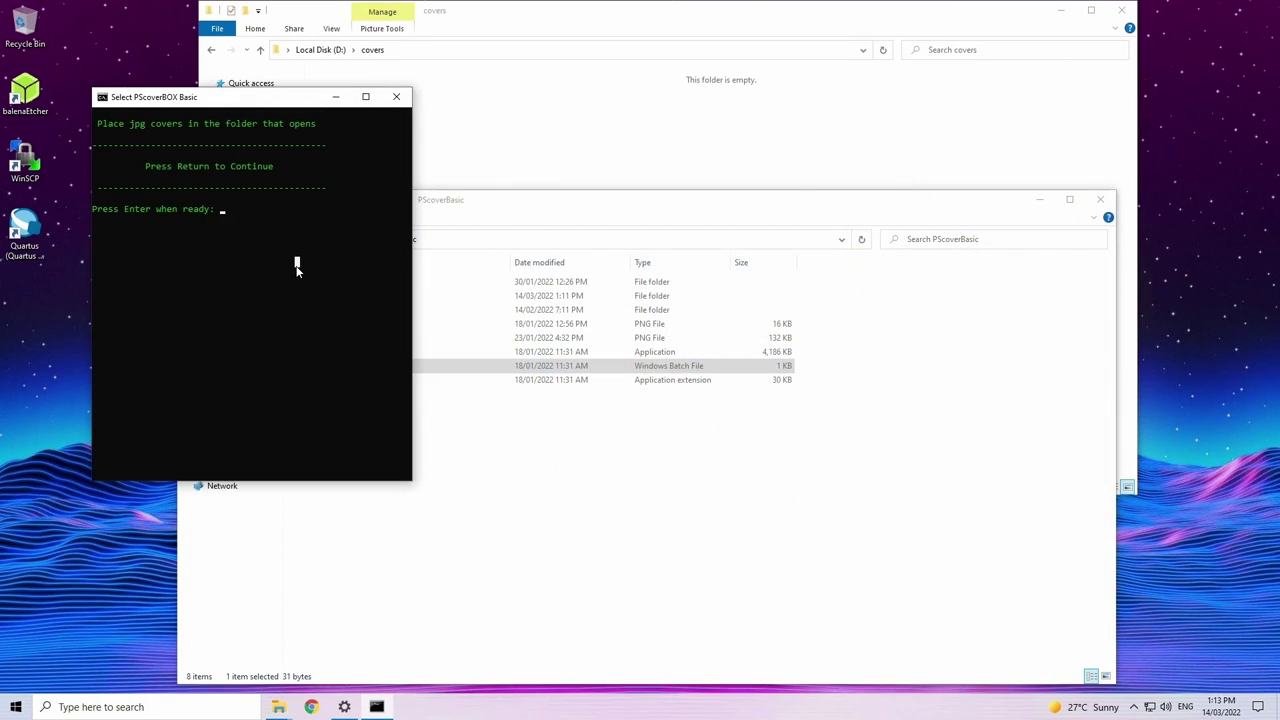
key(Return)
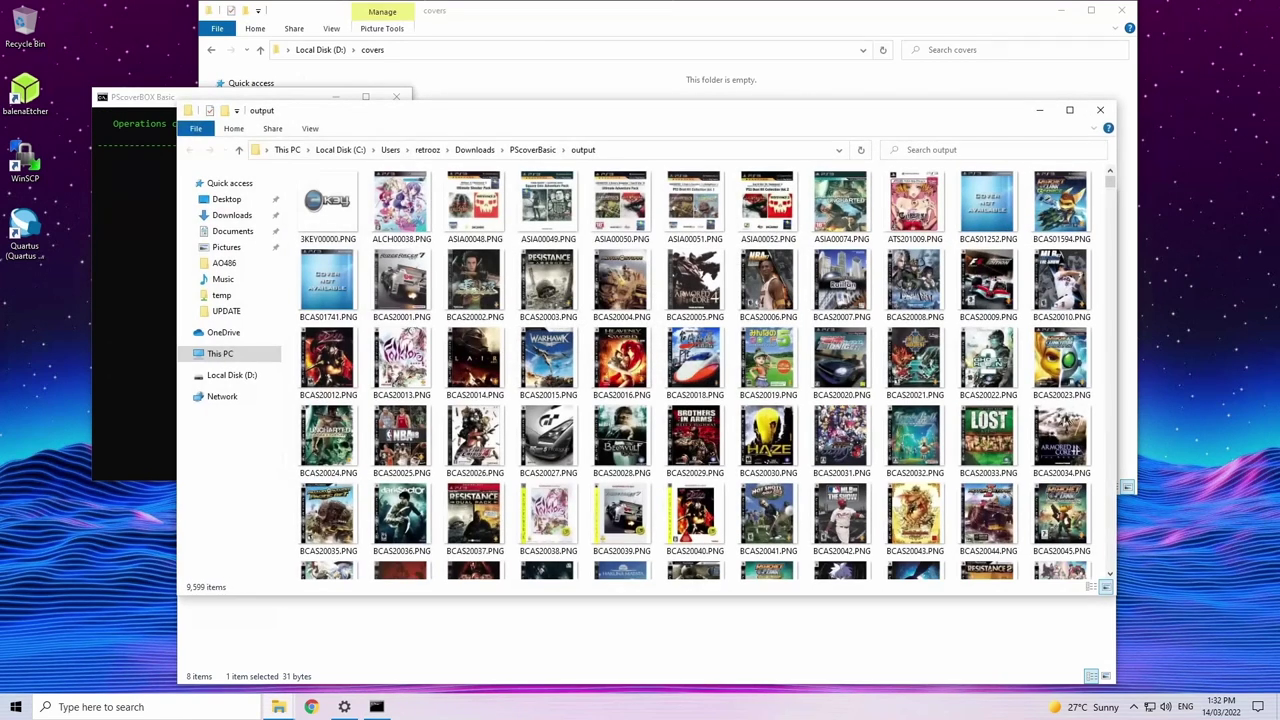
Step: Move all PNG covers from the PScoverBasic output folder into the covers folder on Local Disk (D:)
click(625, 368)
key(ctrl+a)
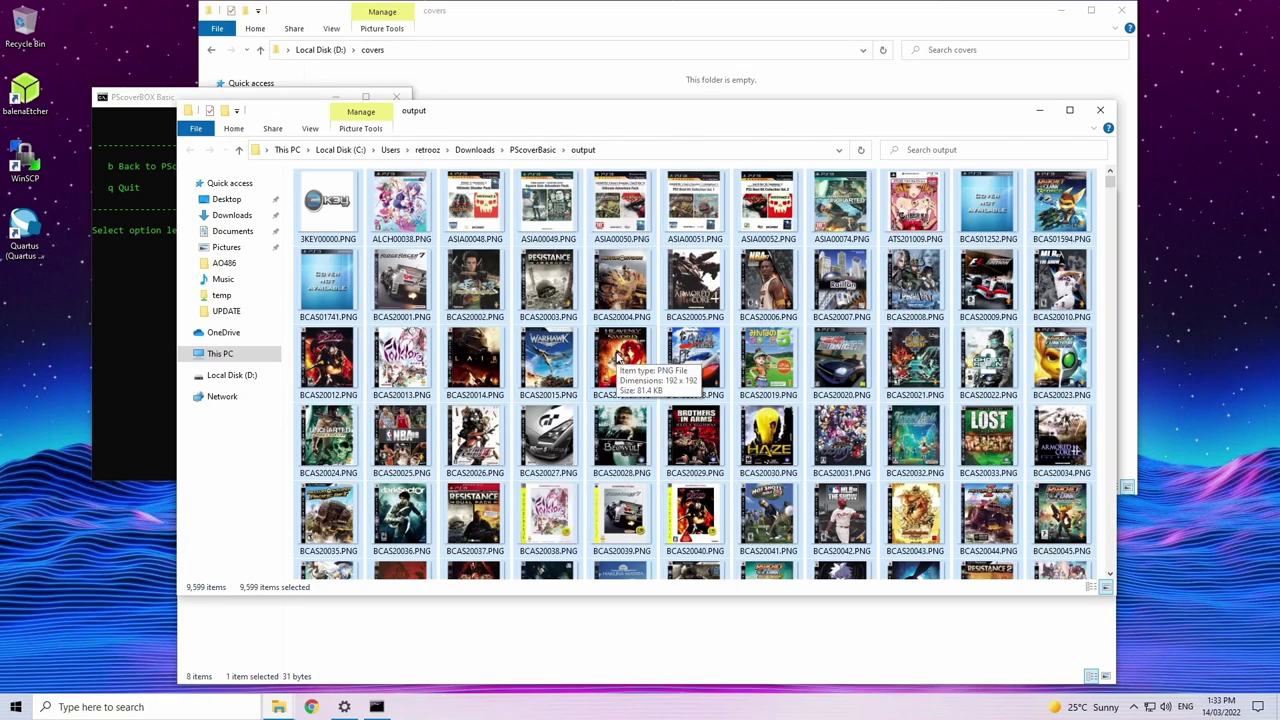
right_click(617, 355)
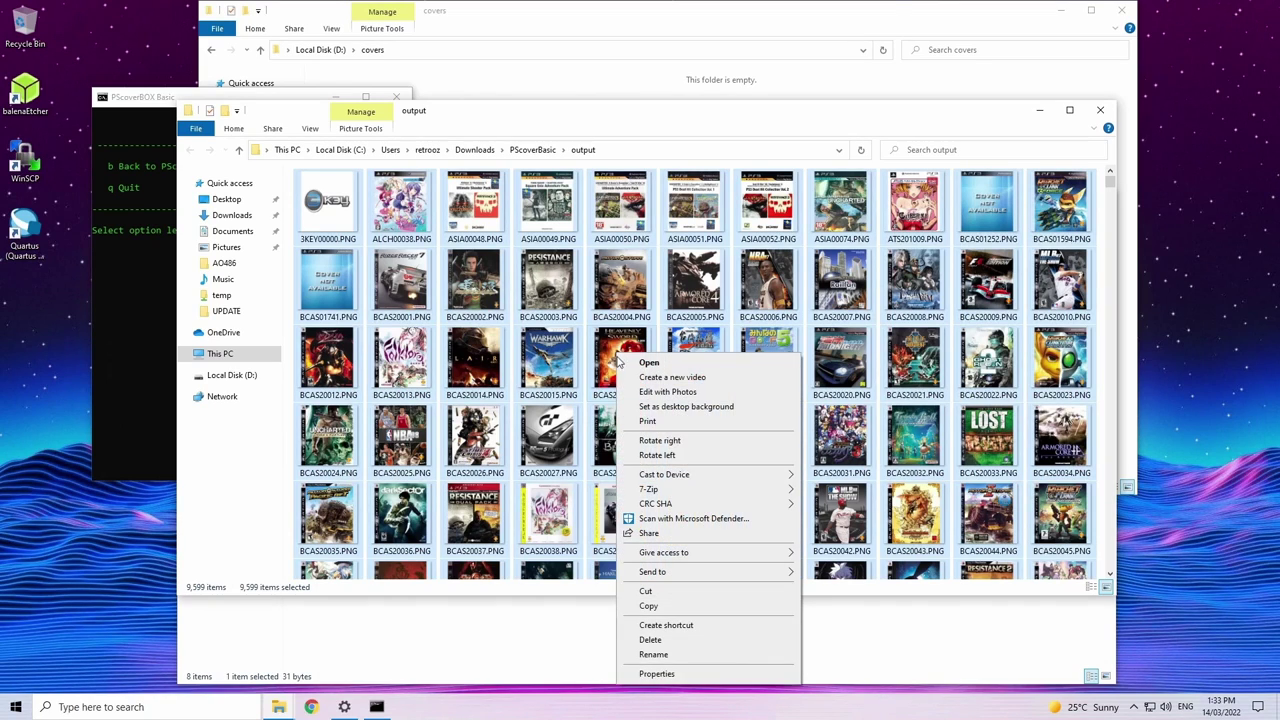
click(648, 591)
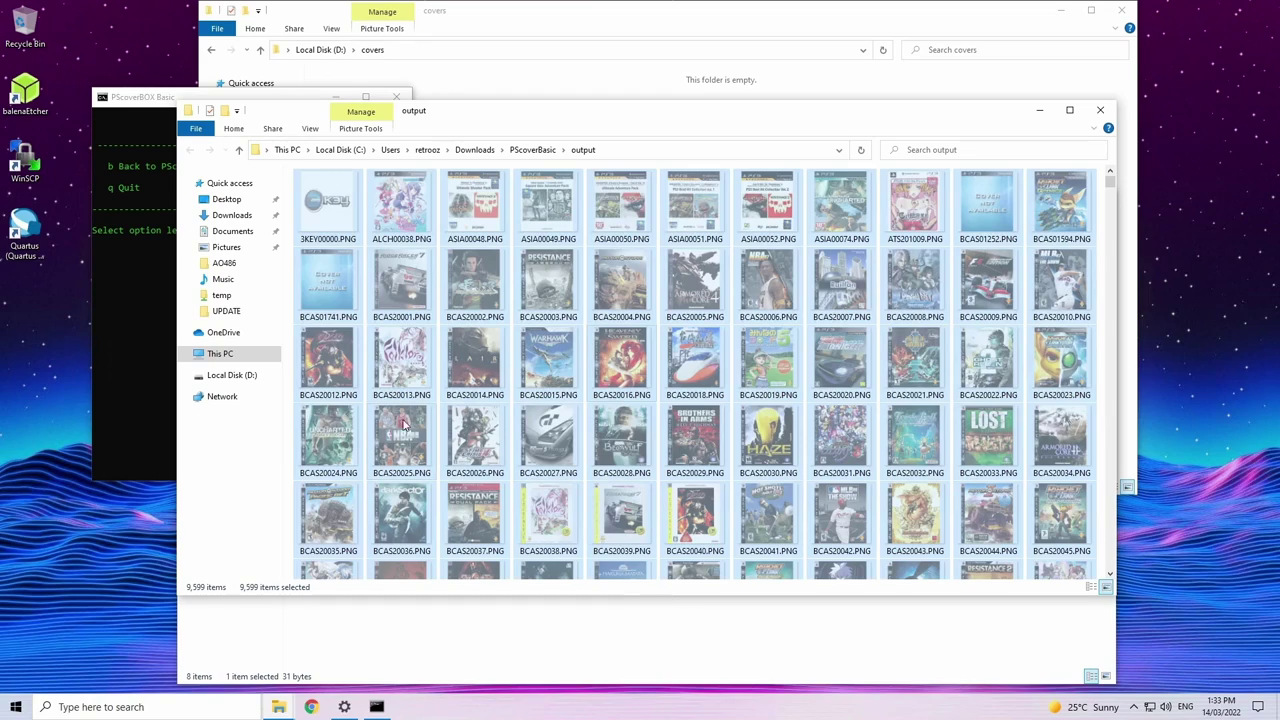
click(240, 376)
click(331, 195)
double_click(331, 195)
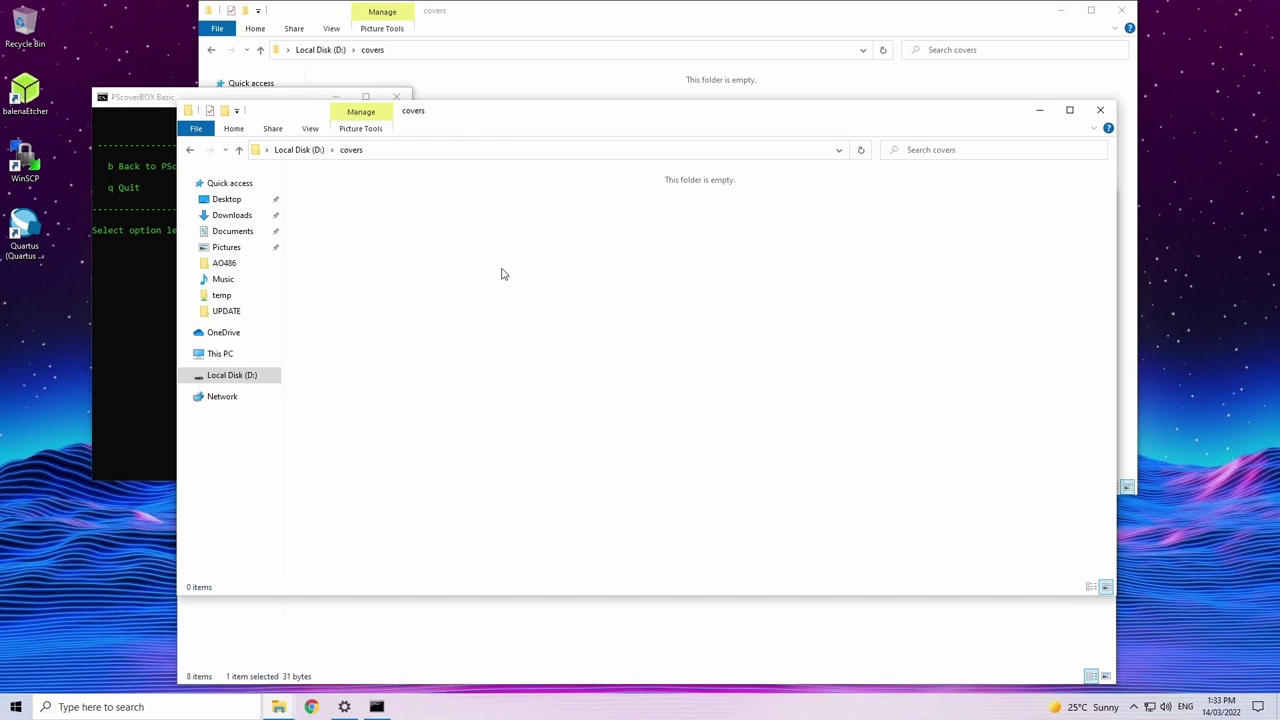
key(ctrl+v)
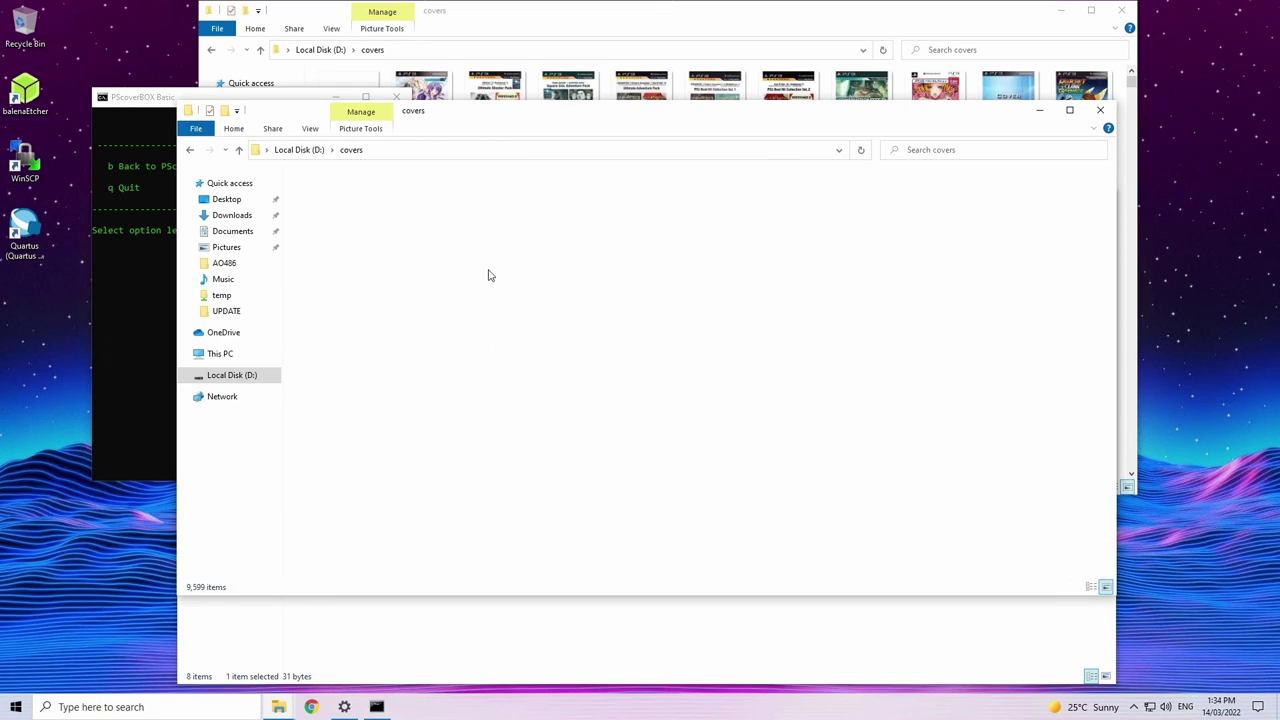
Step: Close the remaining File Explorer windows for the covers and PScoverBasic folders
click(1100, 111)
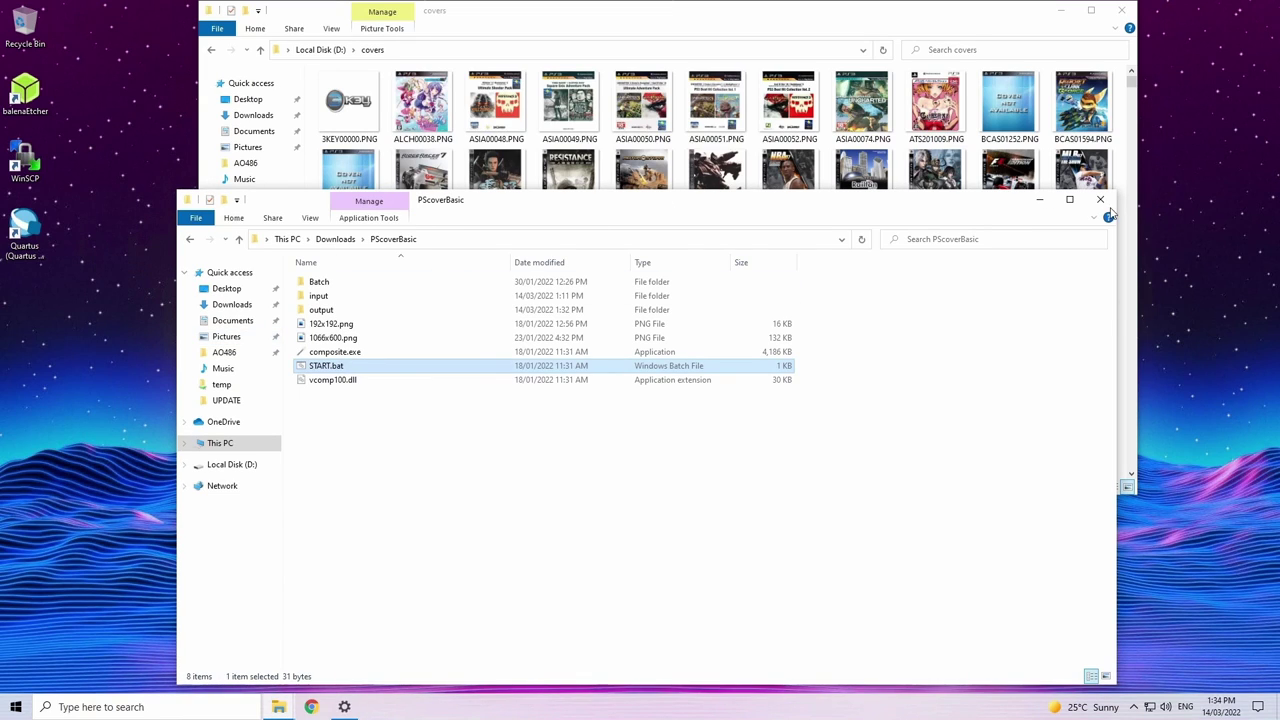
click(1103, 203)
click(1121, 10)
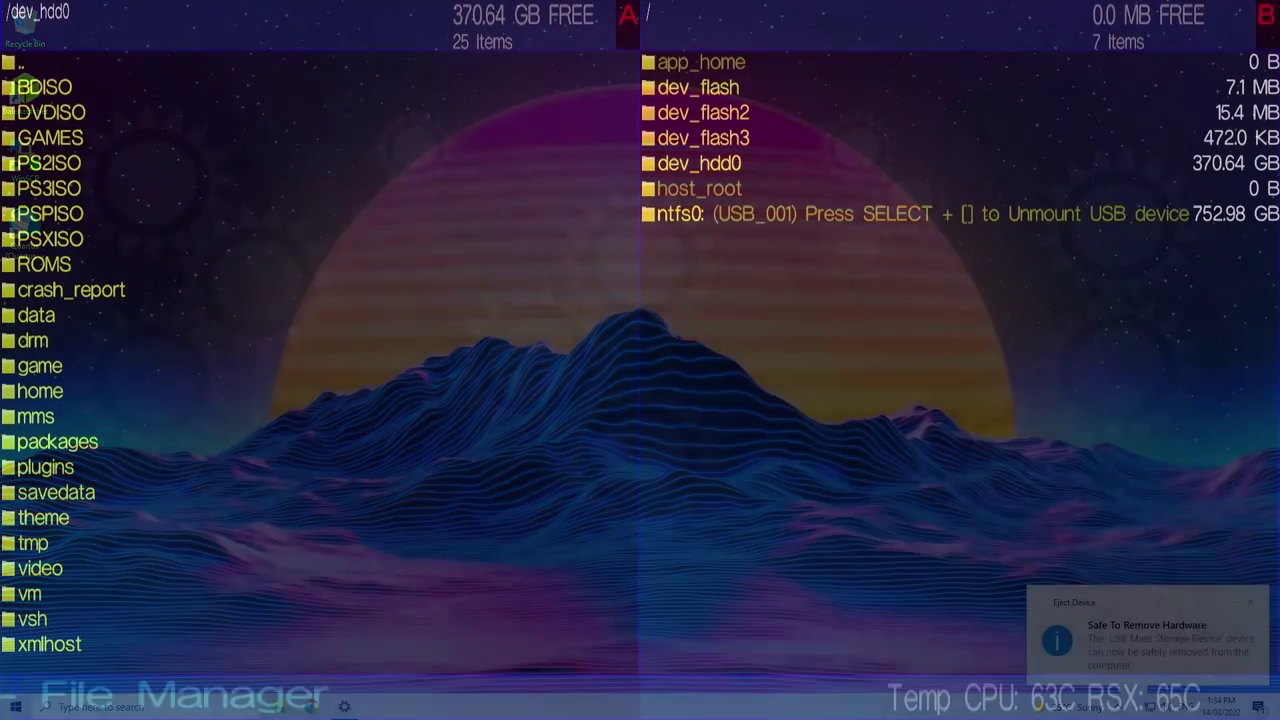
Step: Switch to the File Manager on the PS3 and open the /dev_hdd0/game folder in pane A
key(Down)
key(Down)
key(Down)
key(Down)
key(Down)
key(Down)
key(Down)
key(Down)
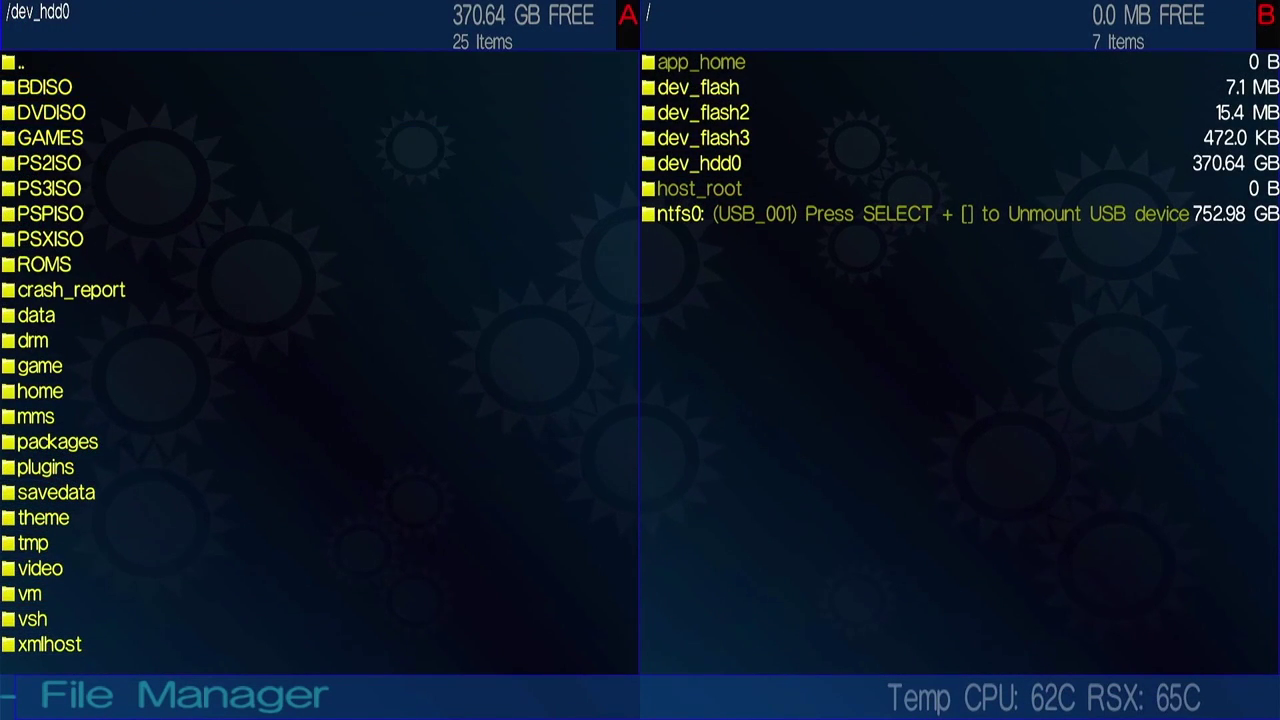
key(Down)
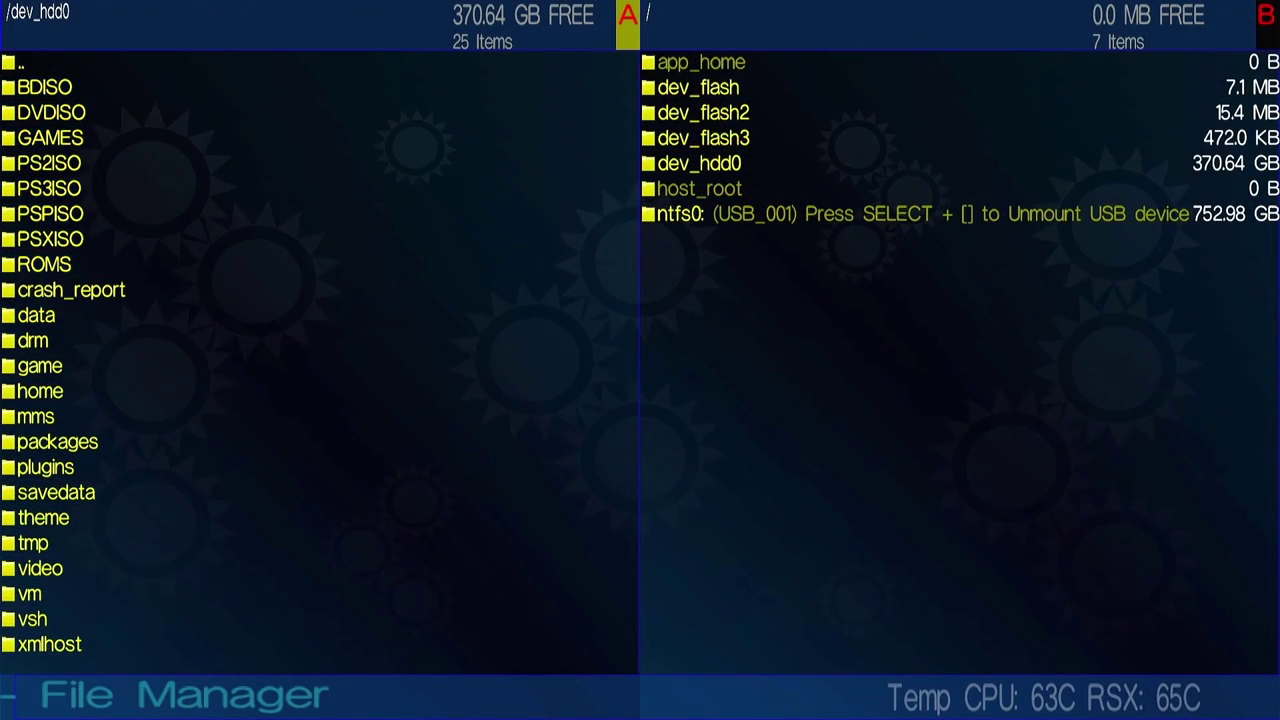
key(Down)
key(Return)
Step: Delete the covers folder from BLES80608/USRDIR in pane A
key(Down)
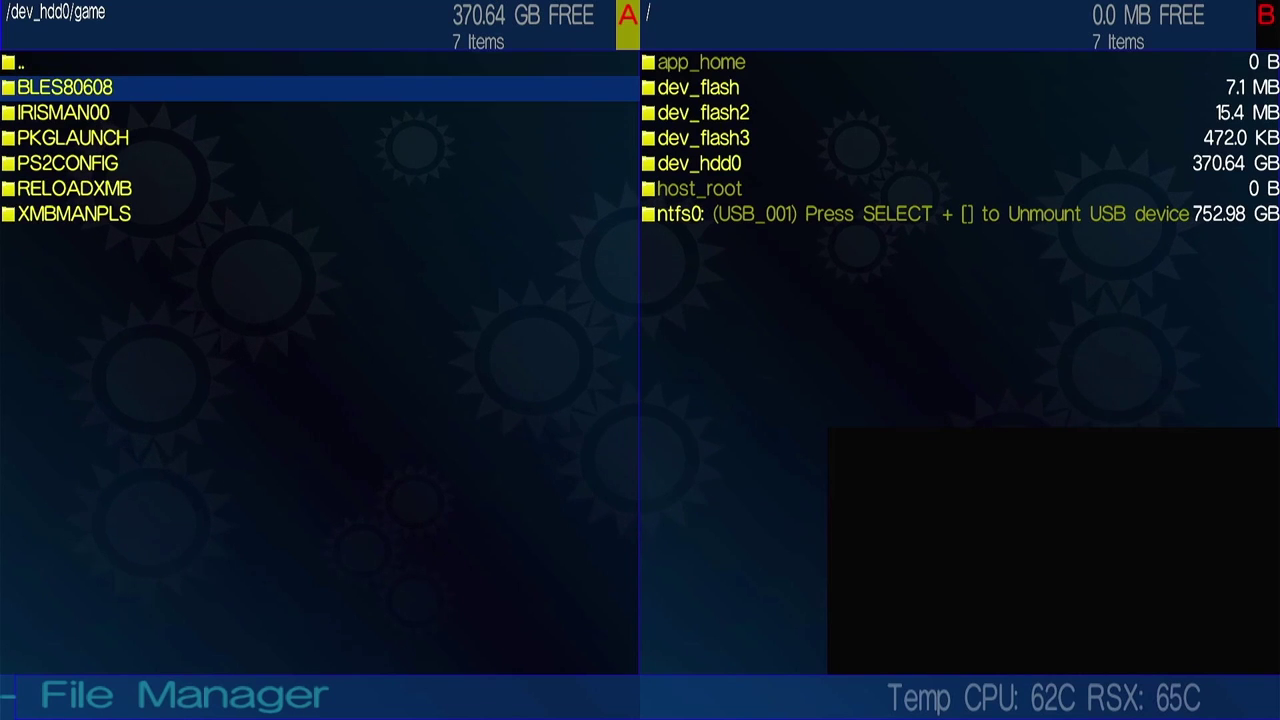
key(Return)
key(Down)
key(Return)
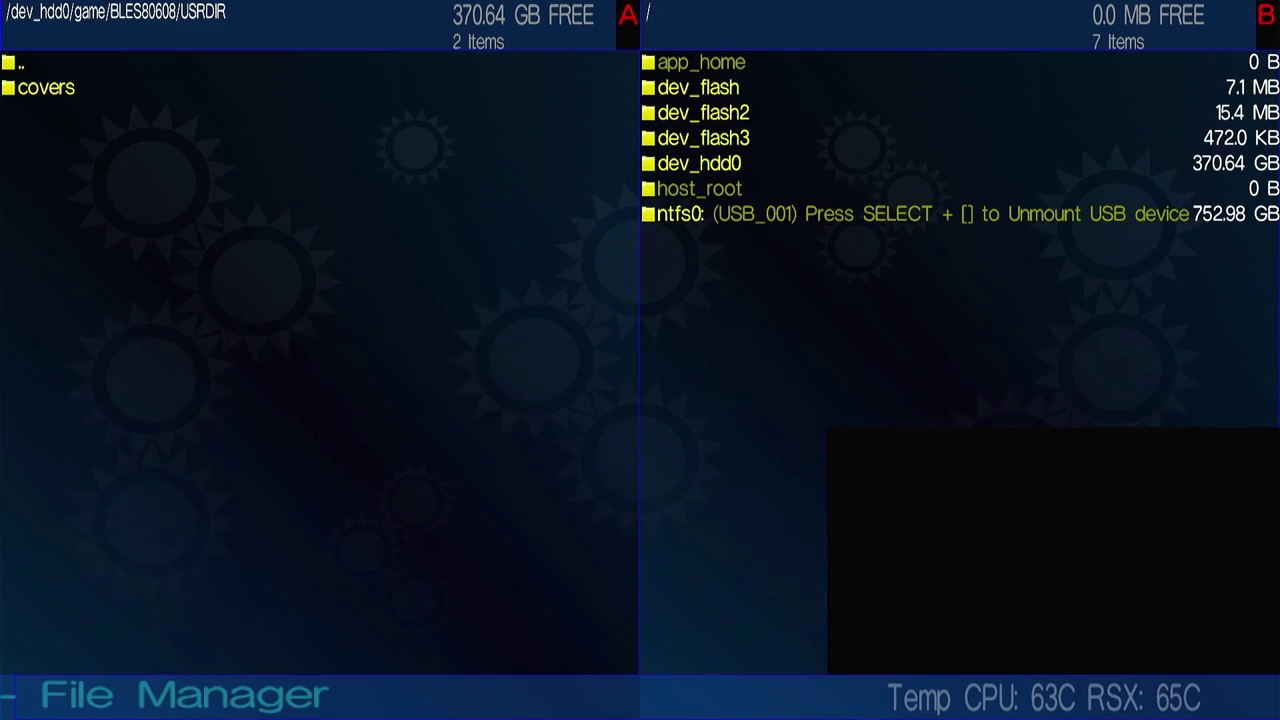
key(Menu)
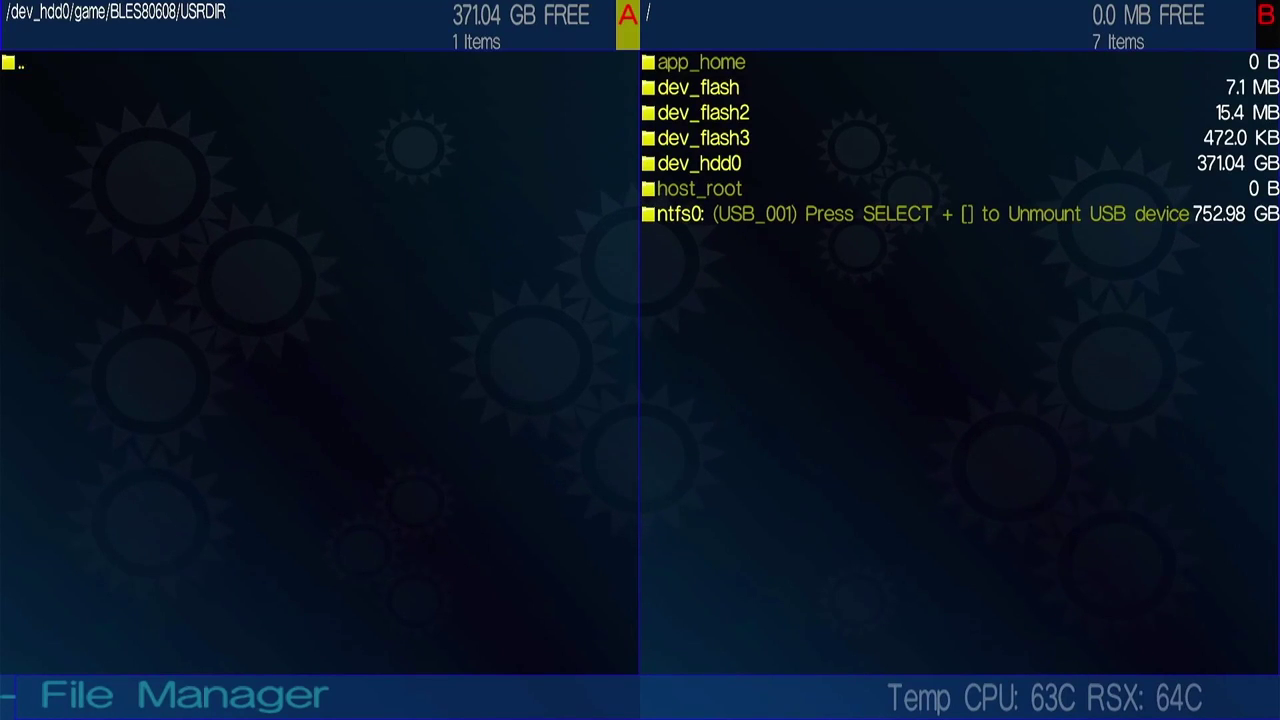
Step: Open the ntfs0: USB drive in pane B and copy its covers folder to /dev_hdd0/game/BLES80608/USRDIR in pane A
key(Right)
key(Down)
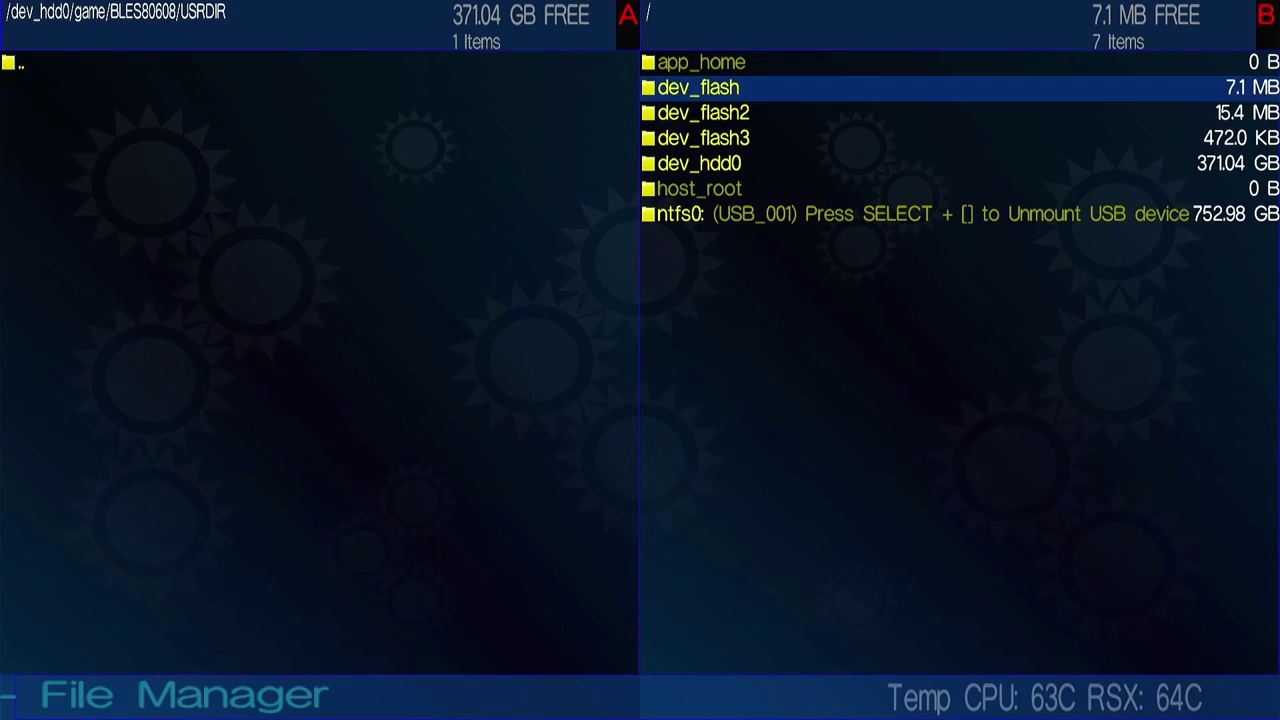
key(Up)
key(Up)
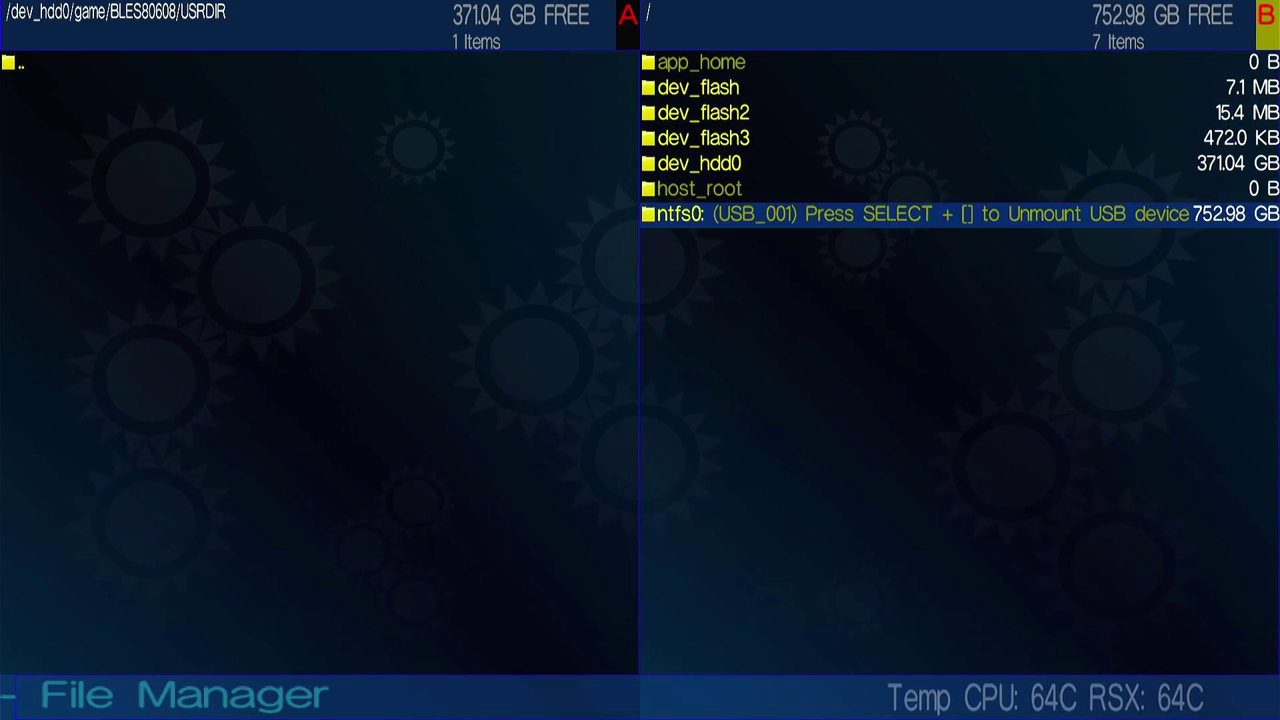
key(Return)
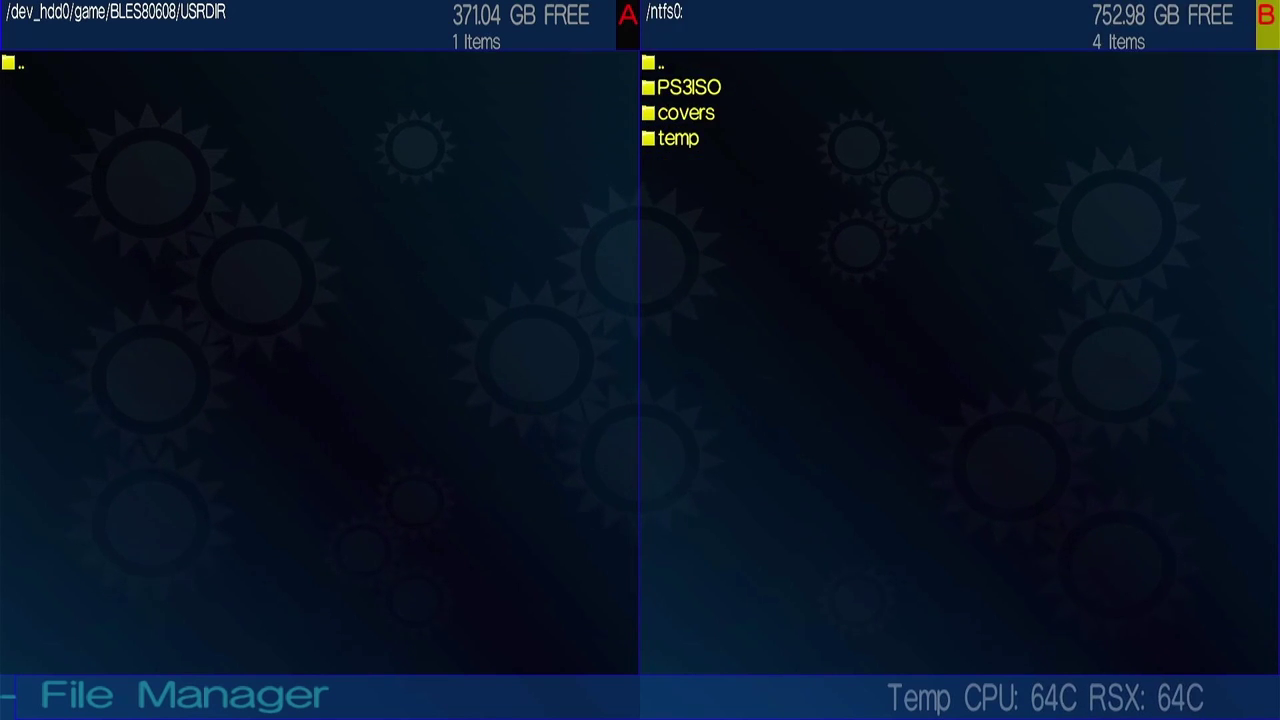
key(Down)
key(Down)
key(Menu)
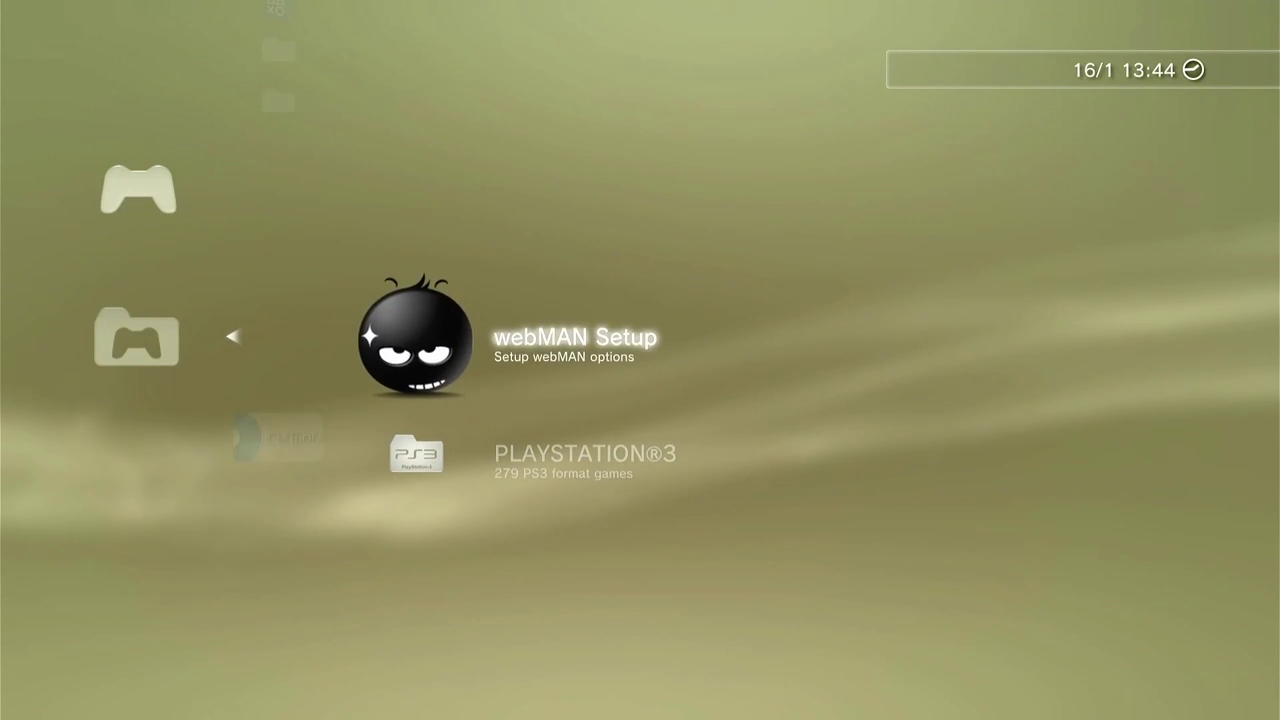
Step: Switch to webMAN Setup on the XMB and run Refresh webMAN Games & XMB
key(Return)
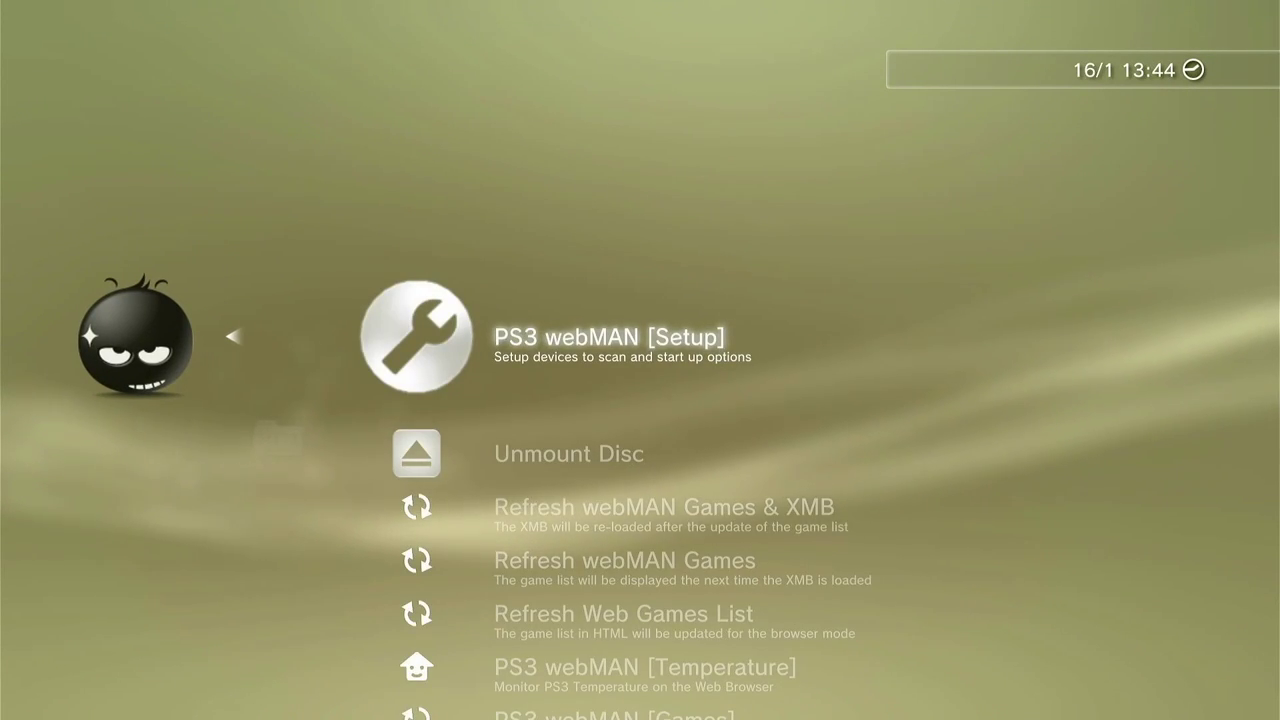
key(Down)
key(Down)
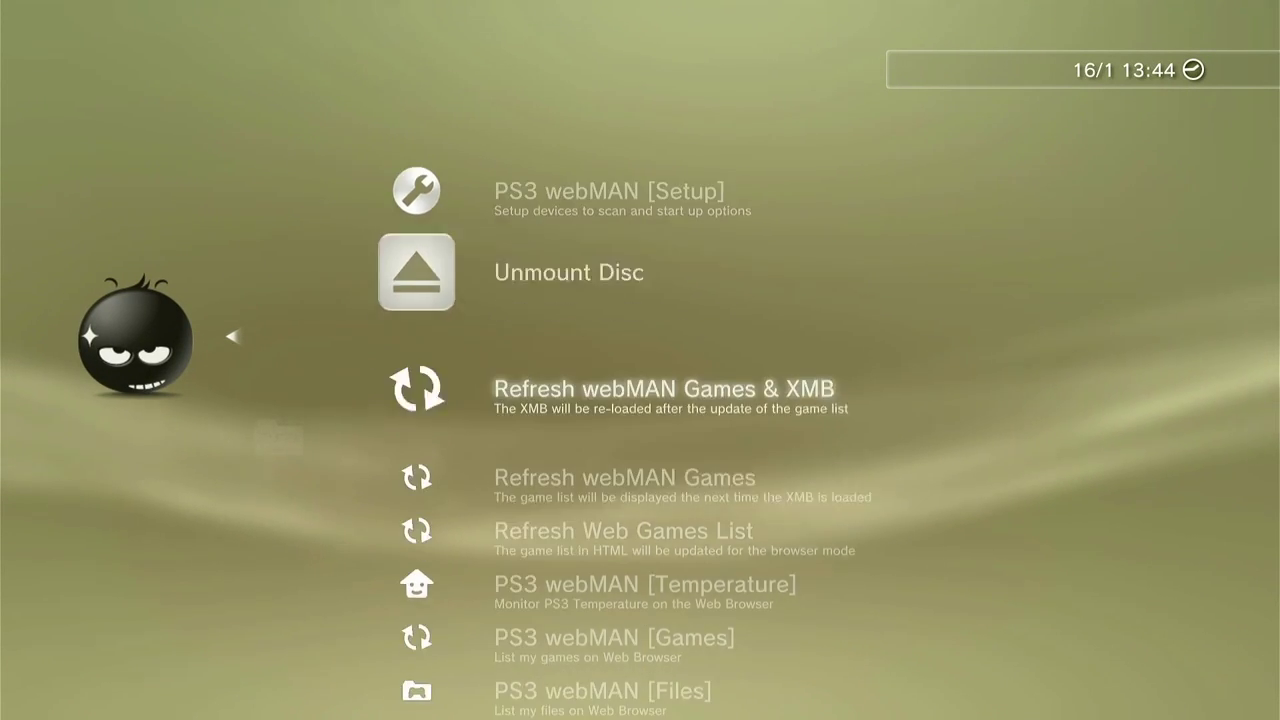
key(Return)
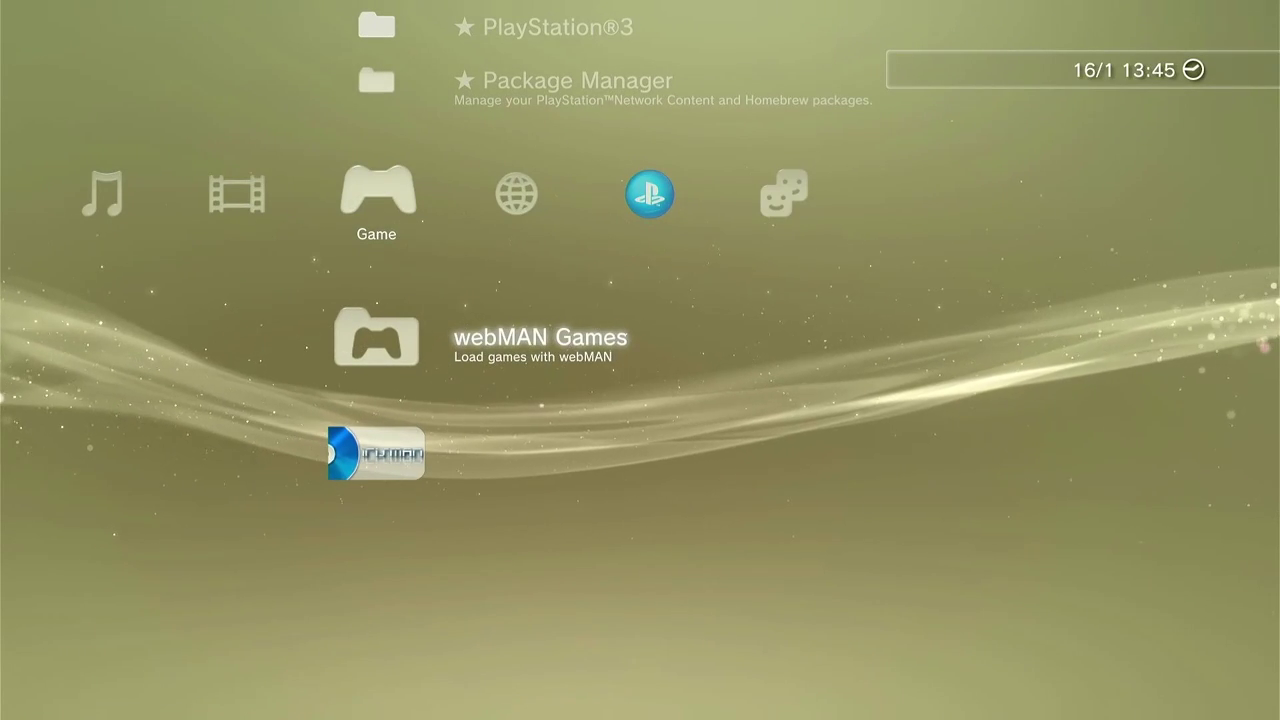
Step: Open the PLAYSTATION®3 folder in webMAN Games to view the game covers
key(Return)
key(Down)
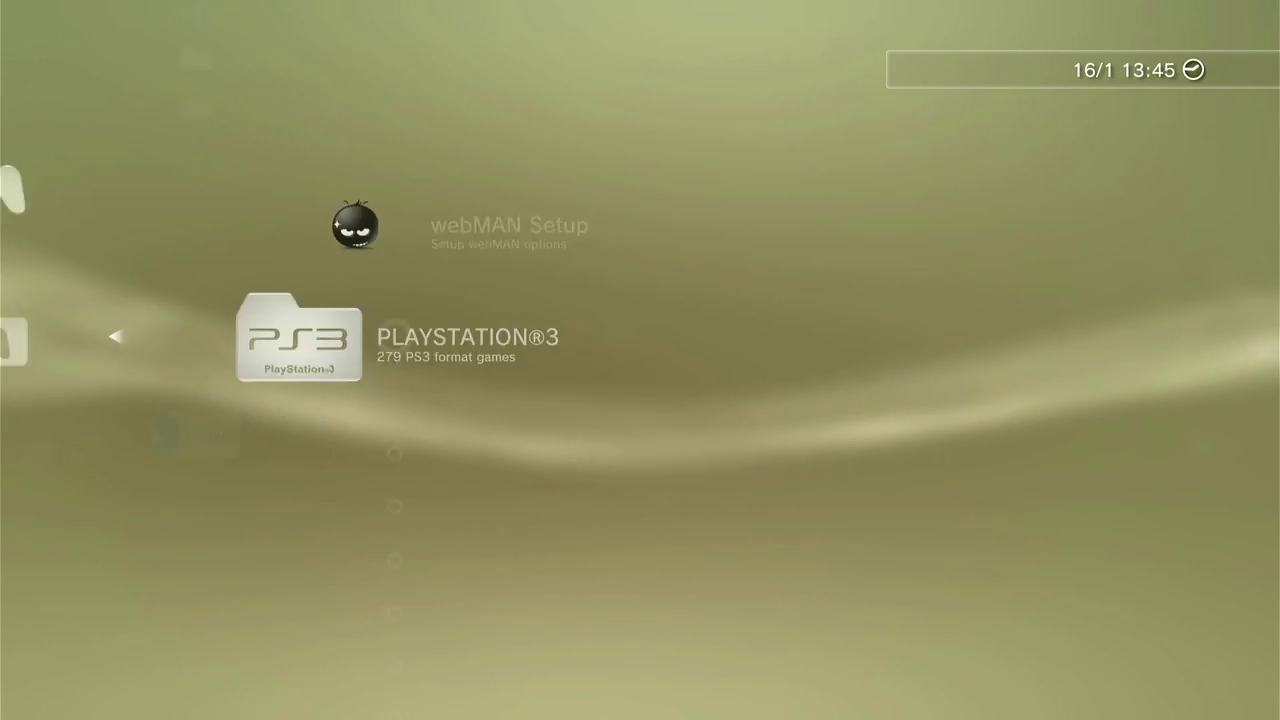
key(Return)
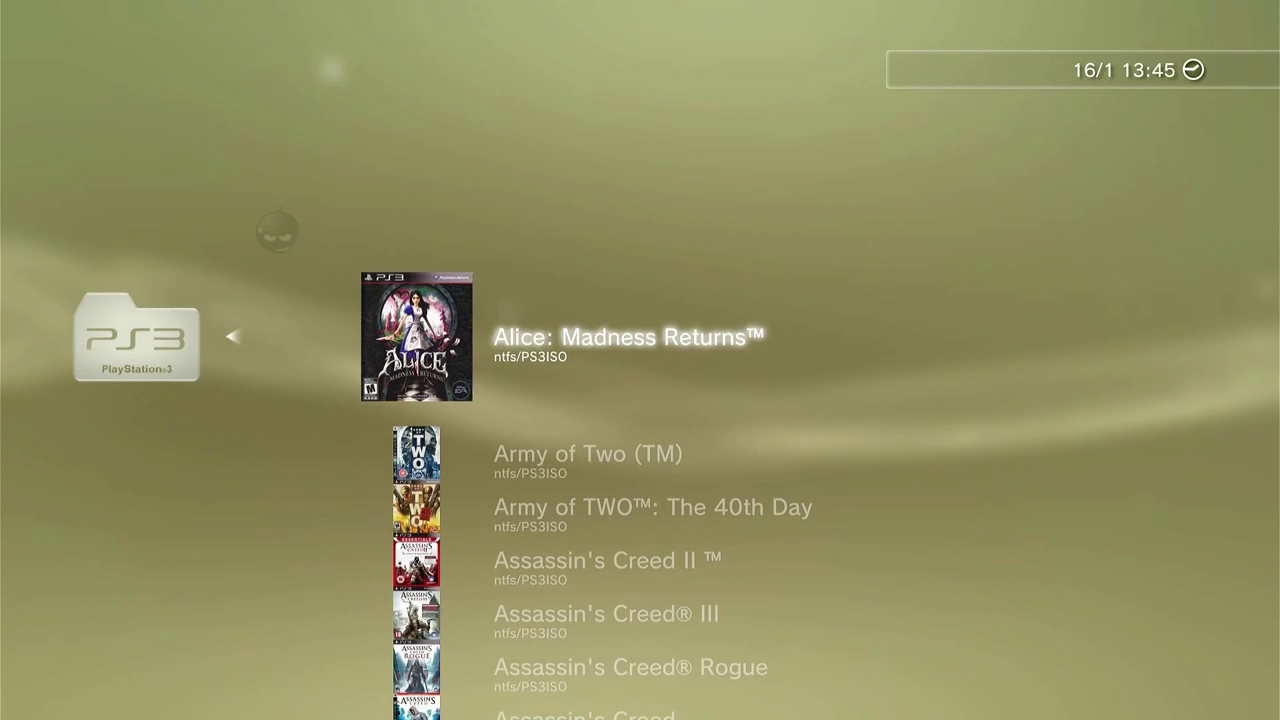